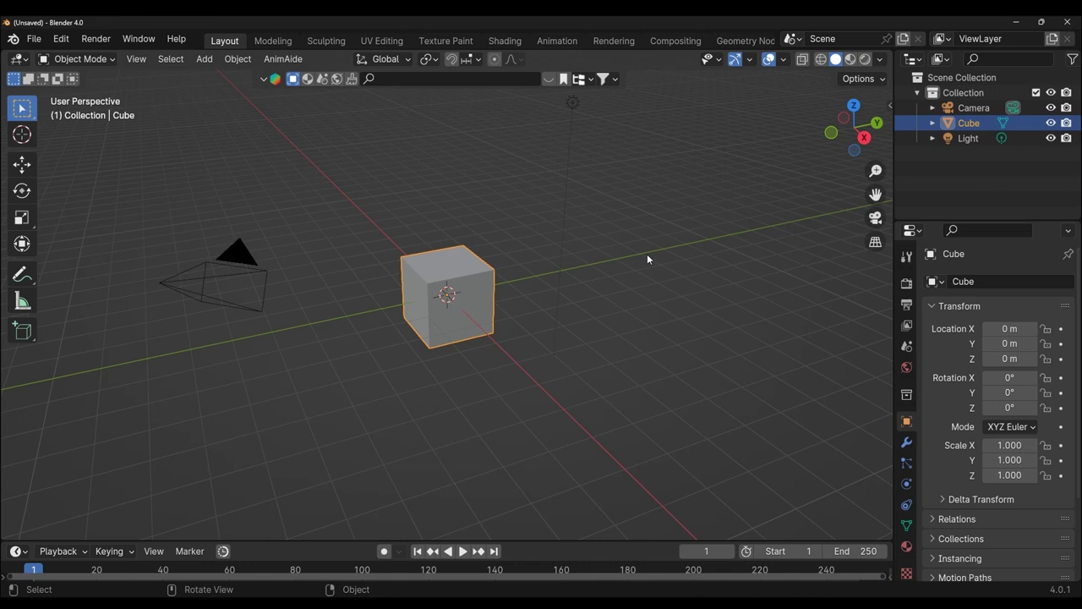
Delete the default cube, hide the light and camera, and switch to front view
click(467, 270)
key(Delete)
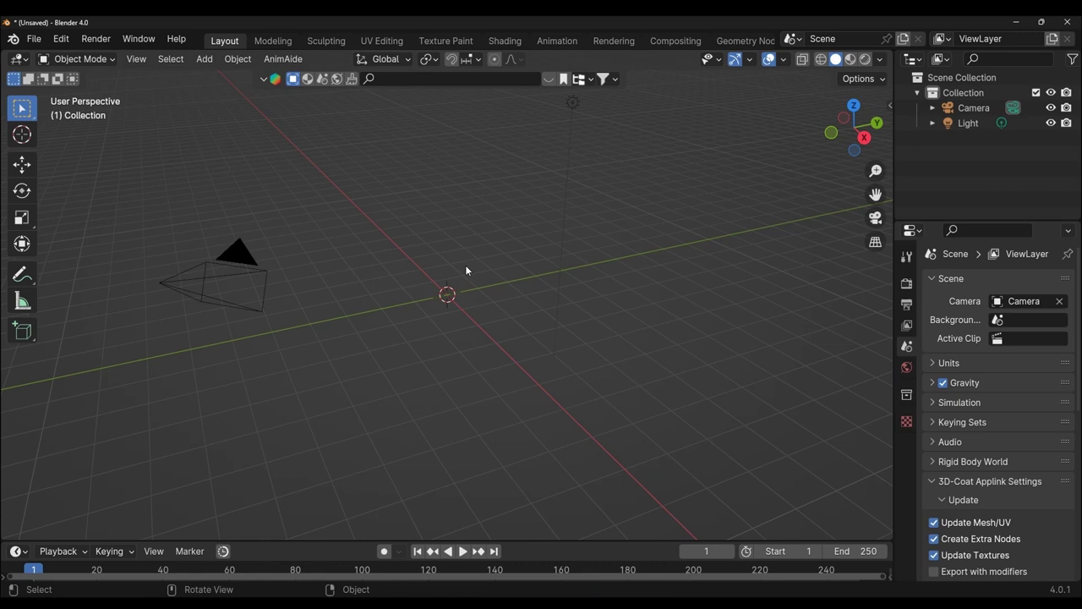
click(1051, 123)
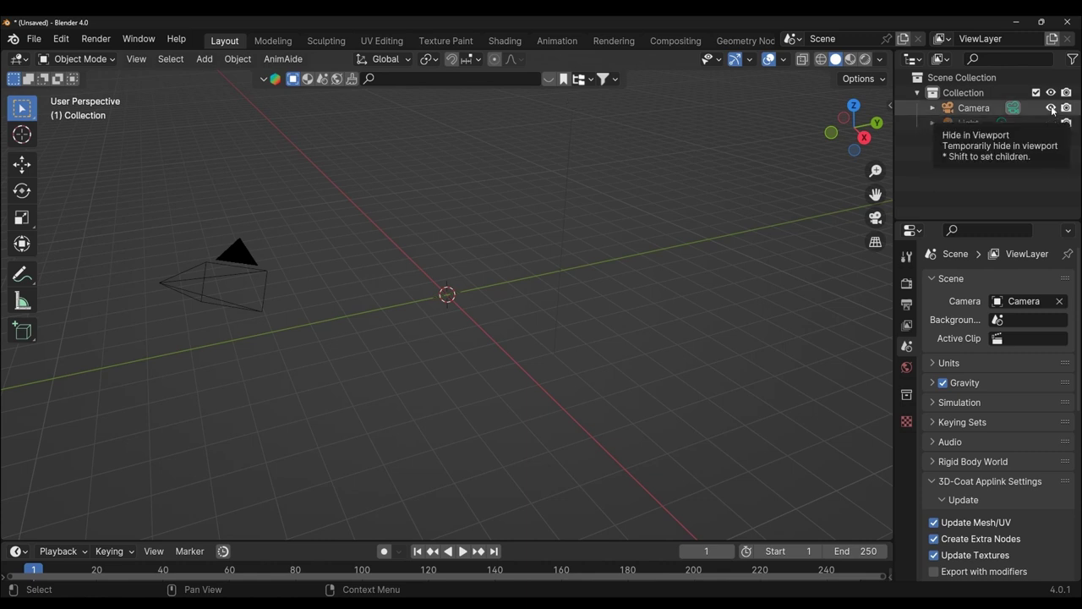
click(1051, 108)
key(KP_1)
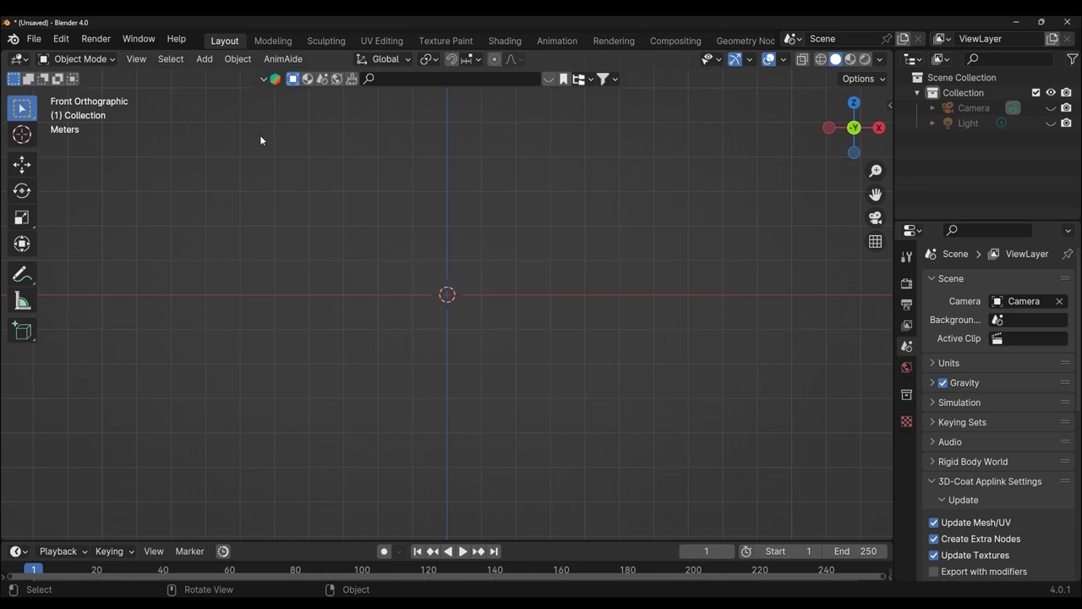
Add a Monkey mesh and switch to the Geometry Nodes workspace
click(205, 58)
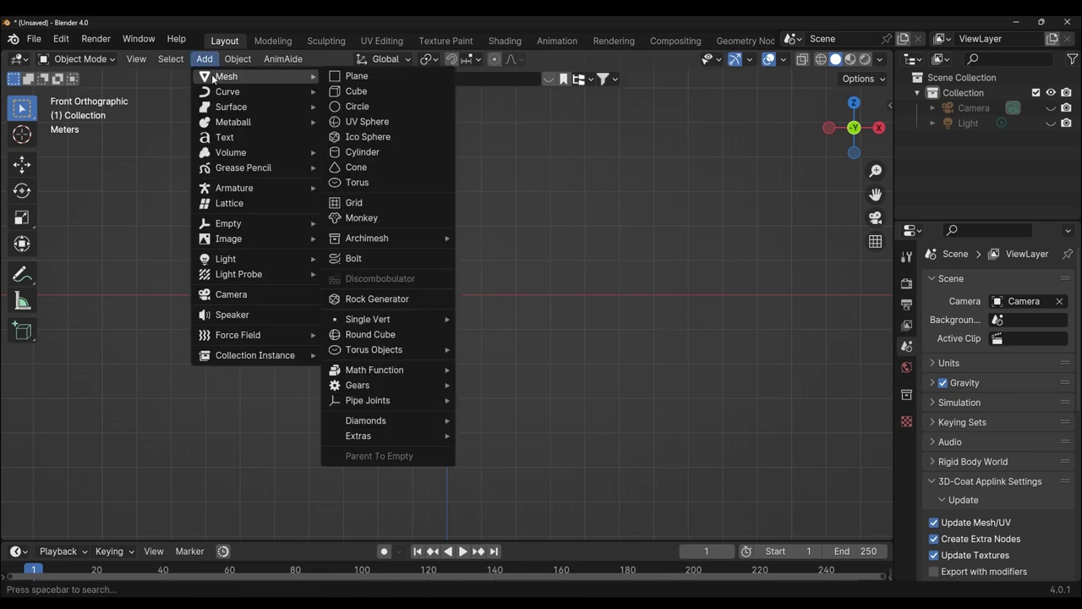
click(398, 218)
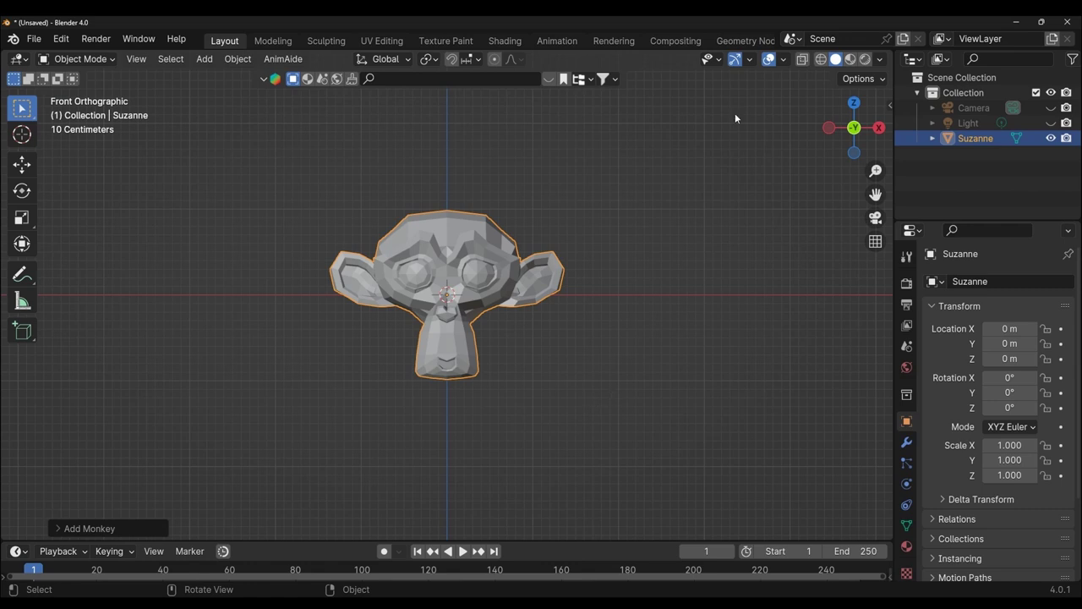
click(745, 40)
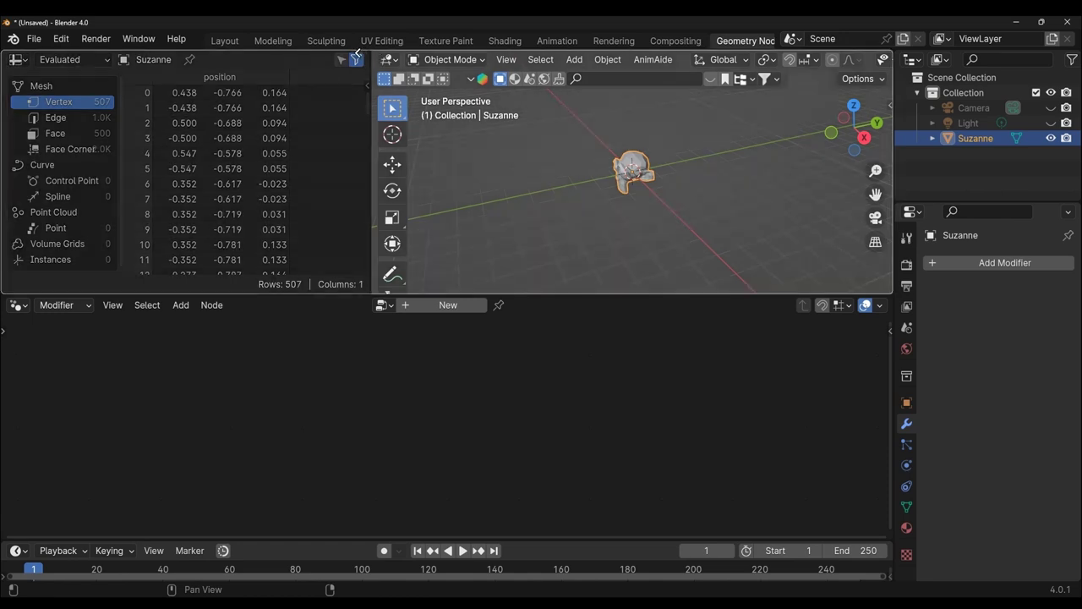
Merge the spreadsheet into the 3D view, zoom on Suzanne from the front, and create a new node group
drag(372, 52, 361, 59)
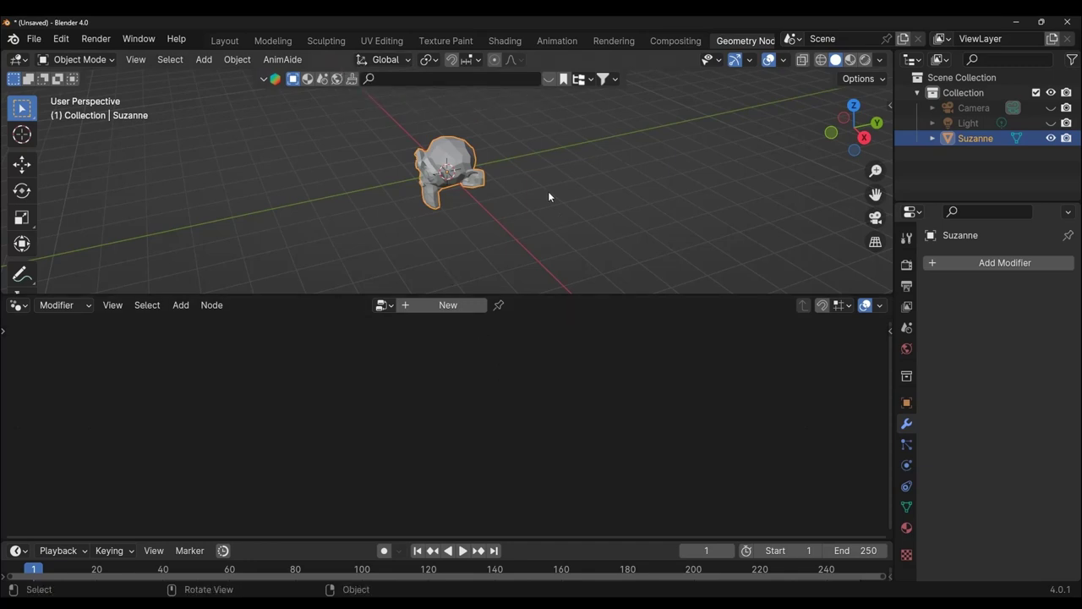
key(KP_1)
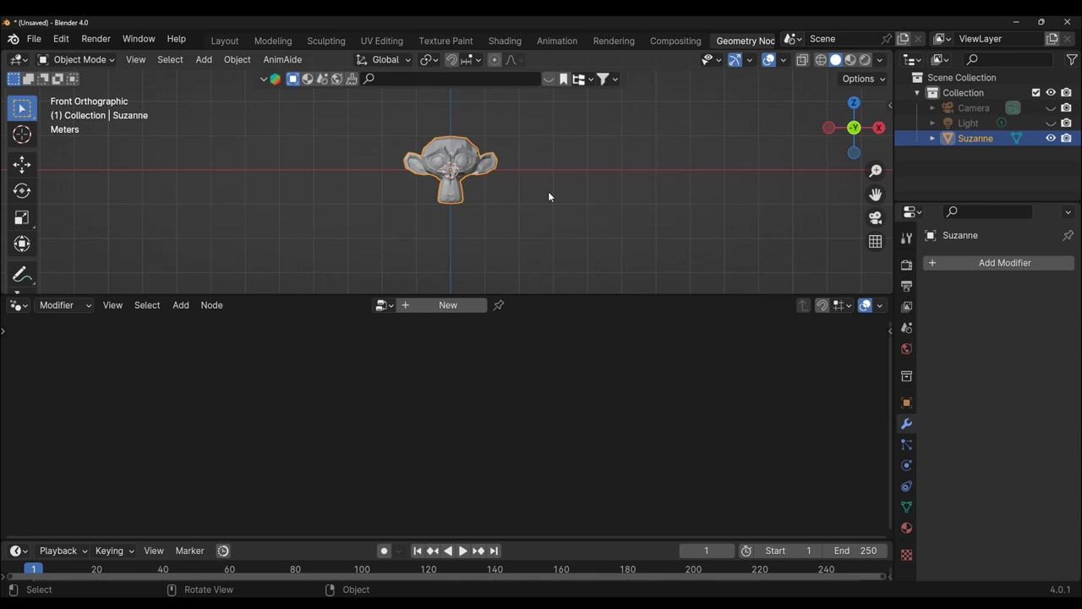
scroll(548, 192, up, 1)
scroll(548, 191, up, 1)
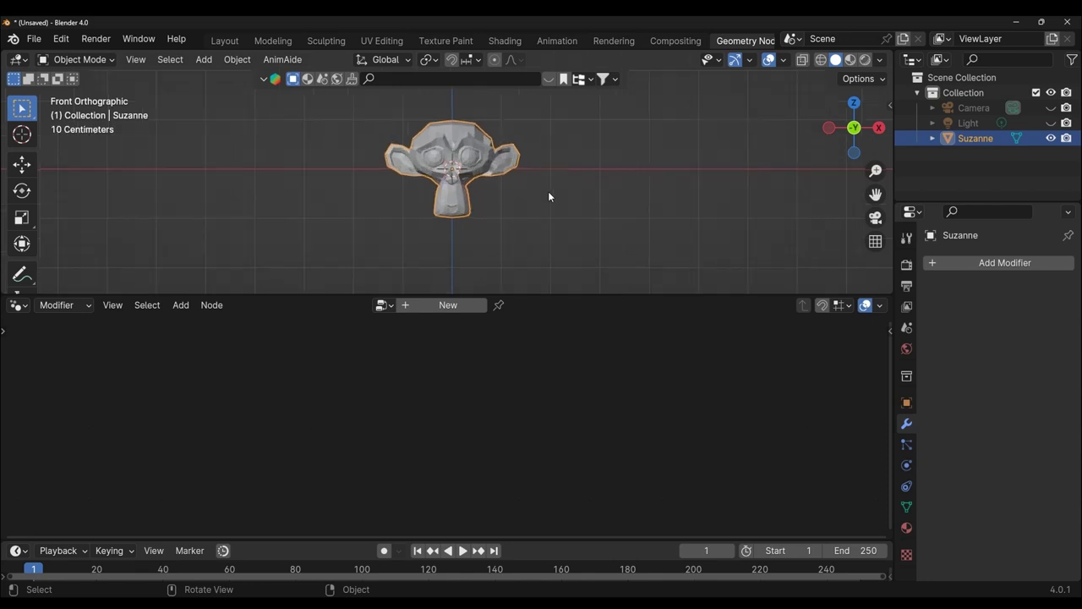
scroll(548, 191, up, 1)
click(408, 304)
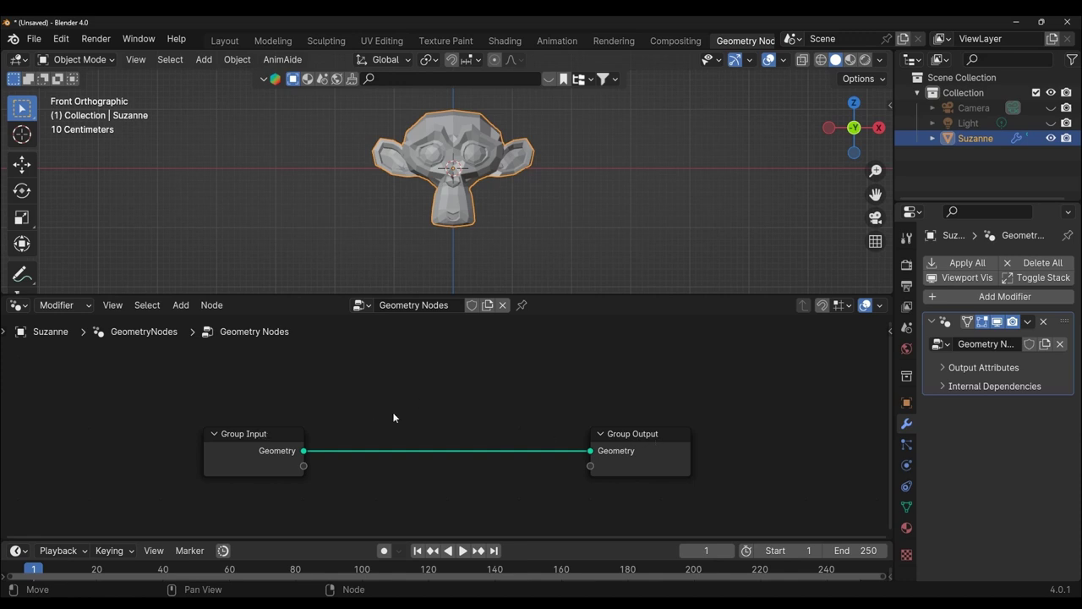
drag(252, 434, 295, 413)
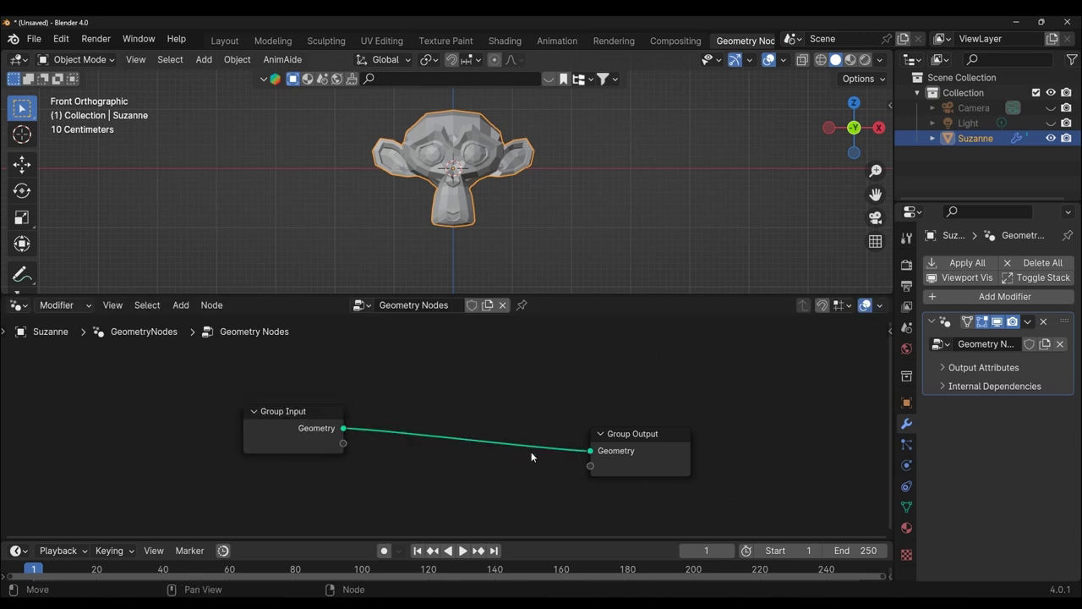
drag(590, 451, 488, 451)
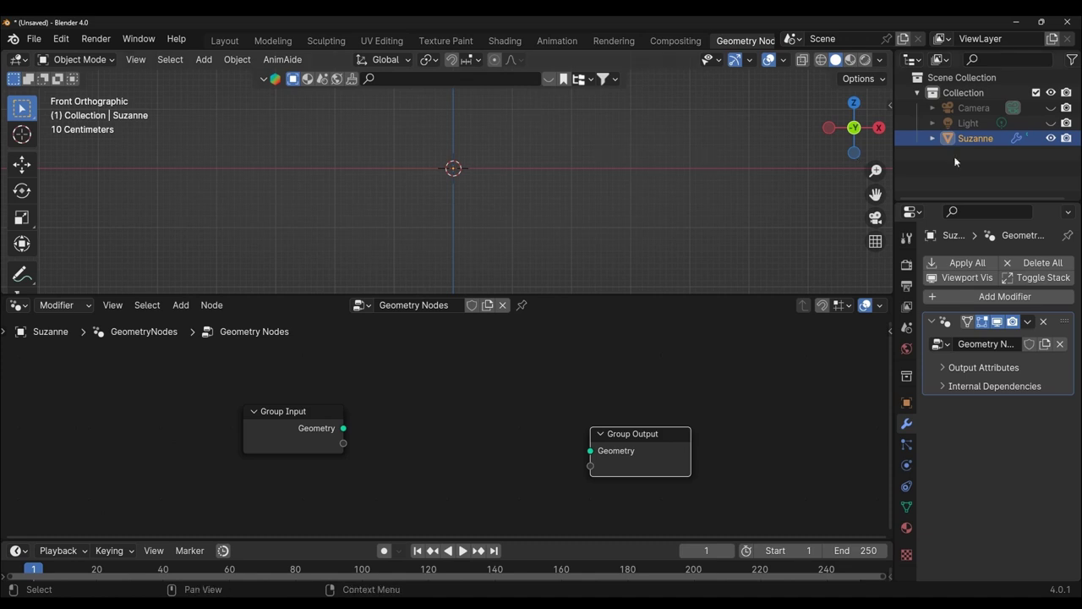
click(80, 59)
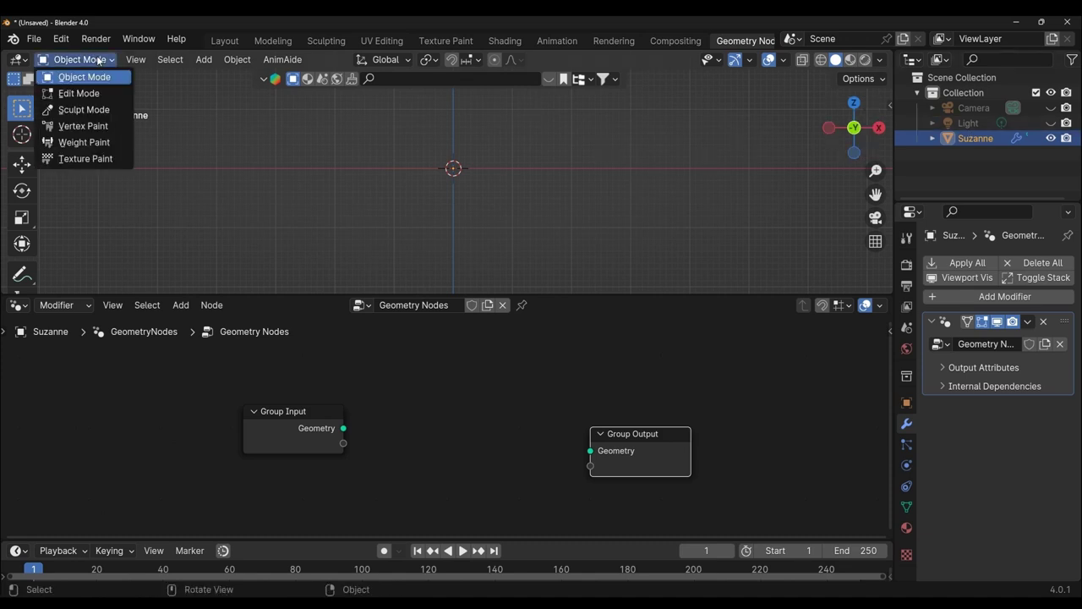
click(84, 93)
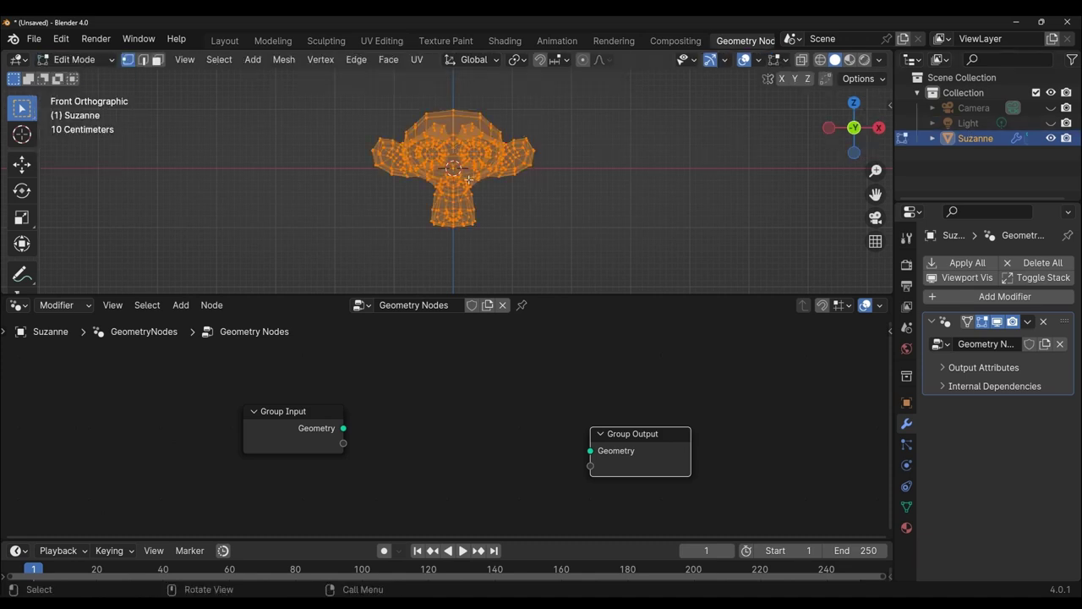
mouse_move(575, 241)
middle_down()
mouse_move(430, 251)
mouse_move(578, 243)
middle_up()
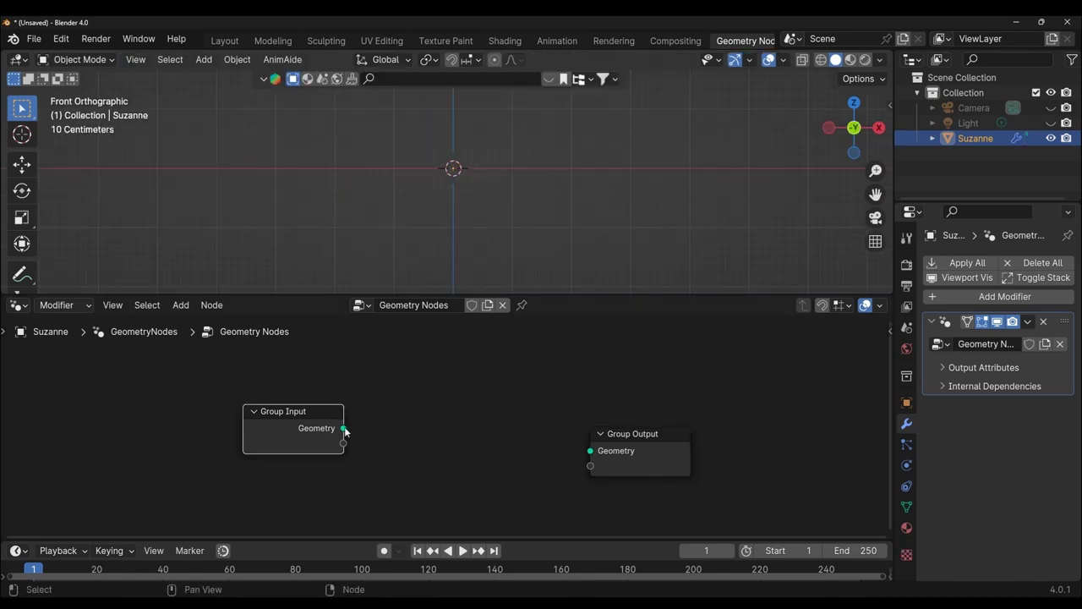
drag(344, 429, 590, 451)
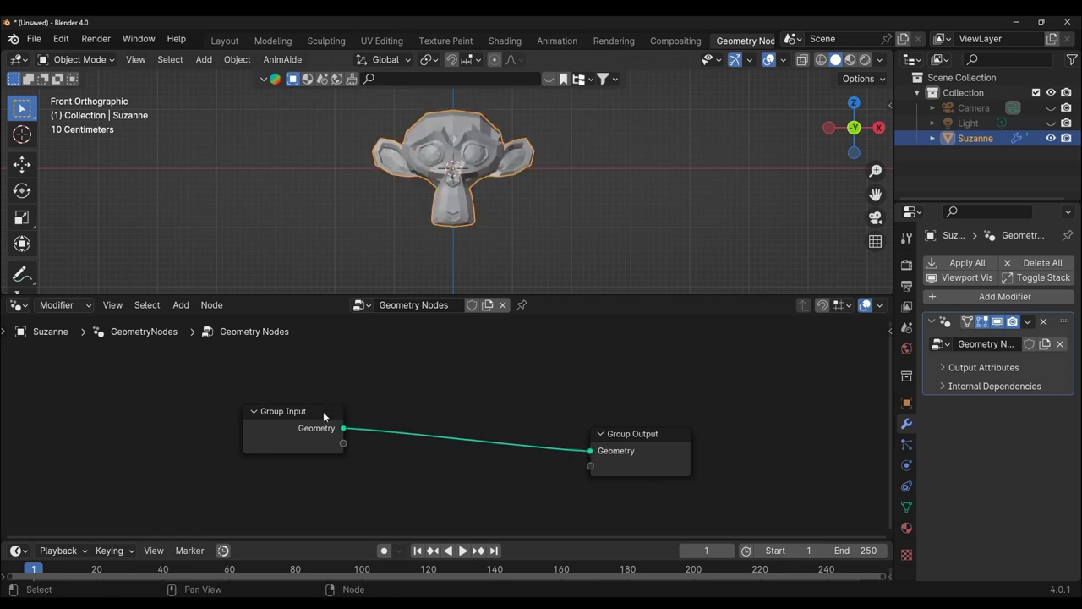
Line up Group Input and Group Output with a straight link and show the node editor sidebar
drag(325, 418, 342, 399)
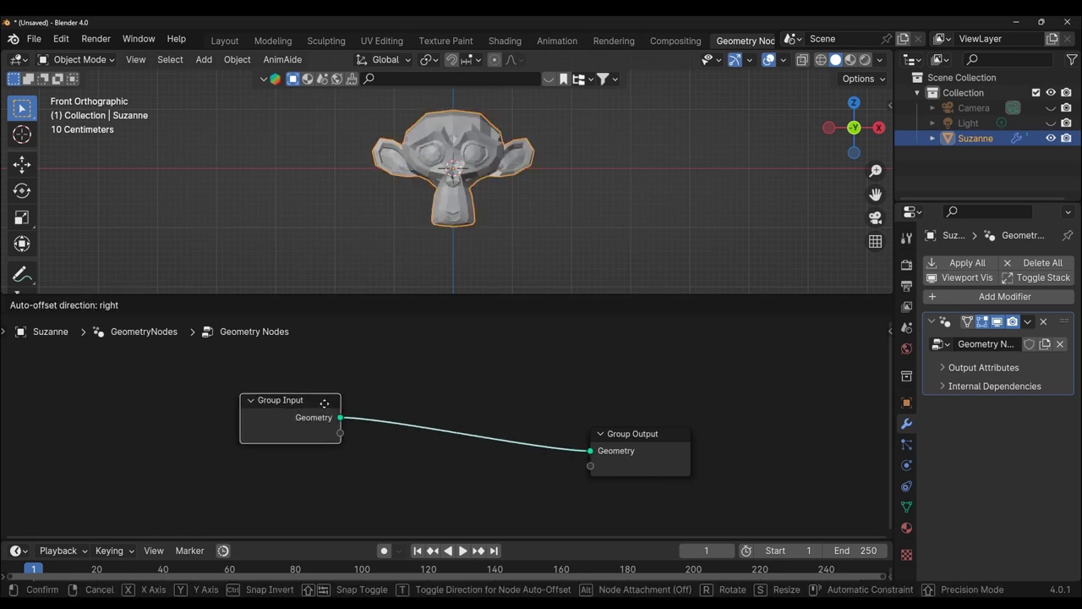
drag(343, 398, 355, 402)
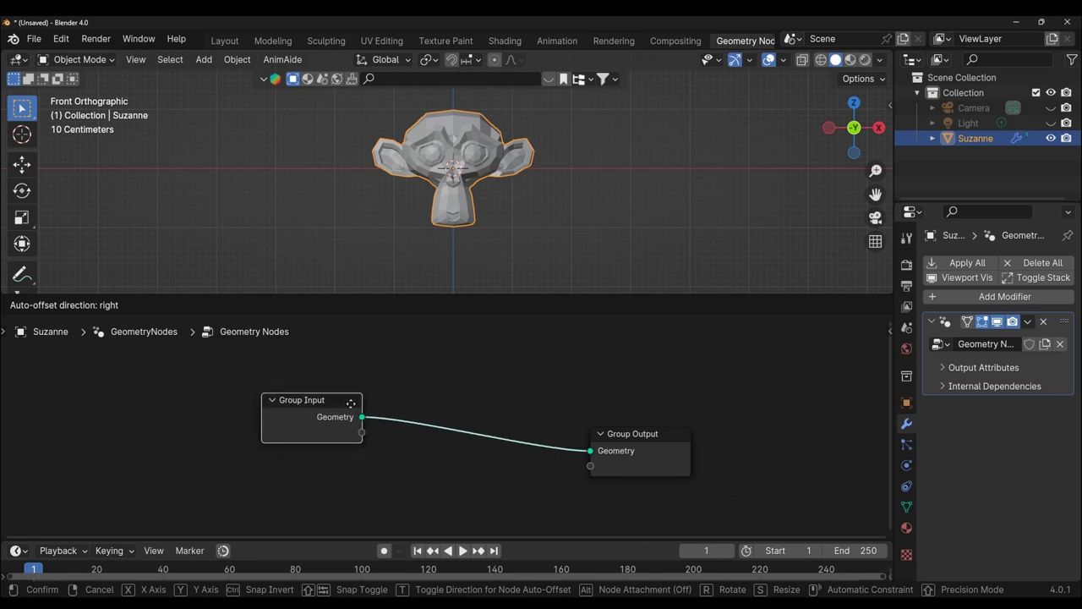
drag(355, 403, 337, 400)
drag(641, 435, 645, 406)
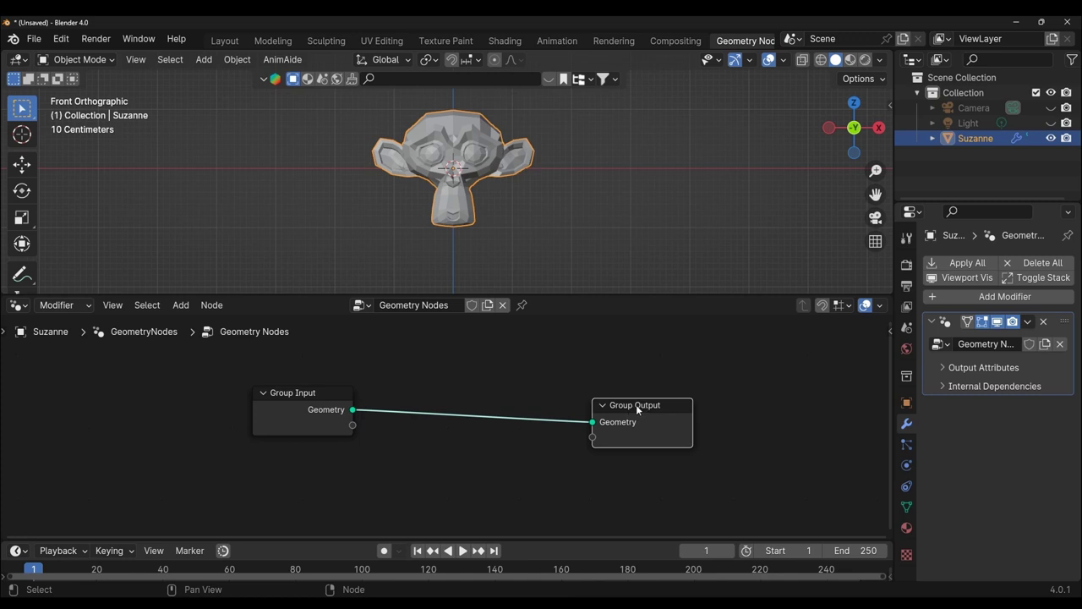
drag(636, 405, 563, 395)
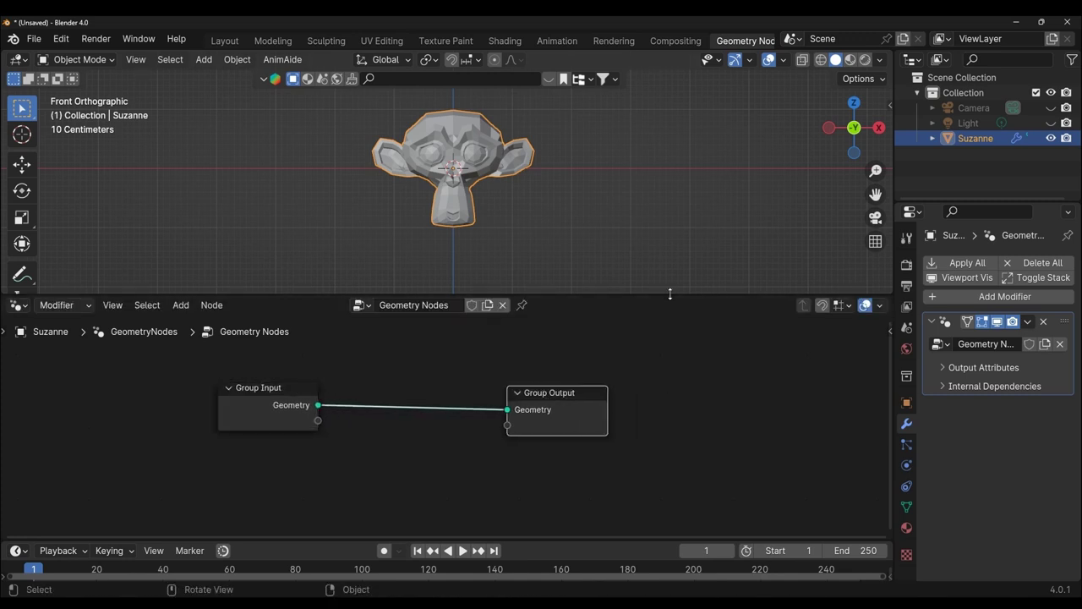
drag(671, 294, 670, 282)
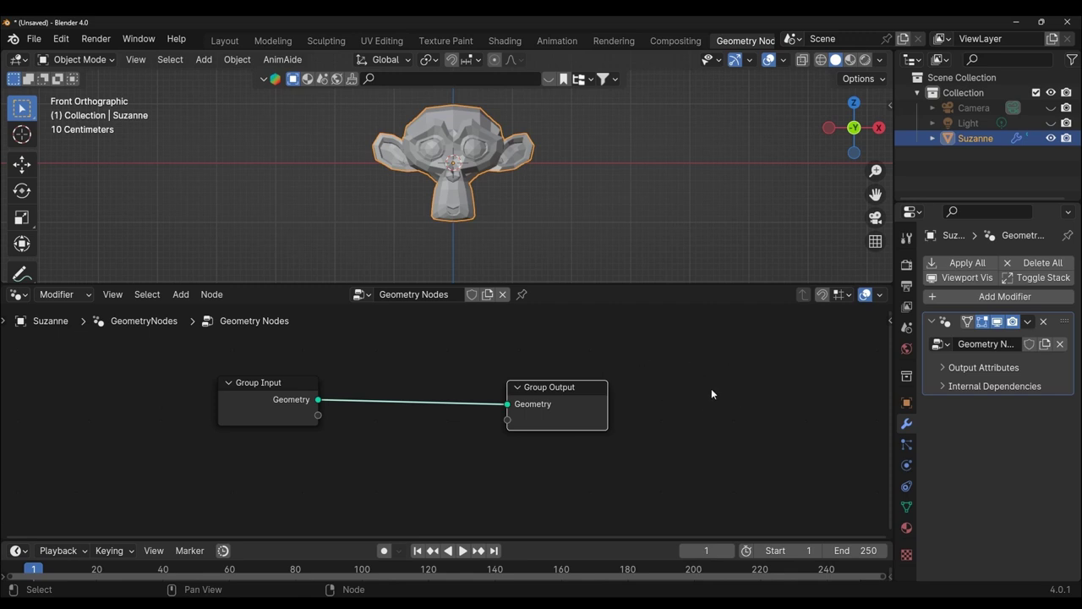
key(n)
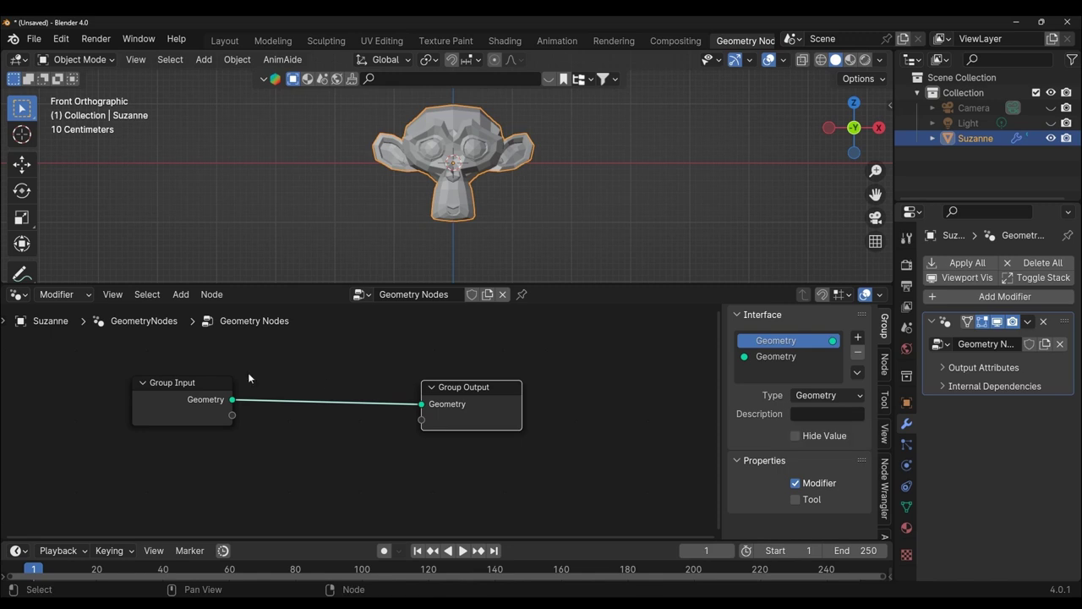
Level the two nodes' link and show the active node's properties in the sidebar
drag(220, 381, 293, 381)
drag(485, 391, 557, 378)
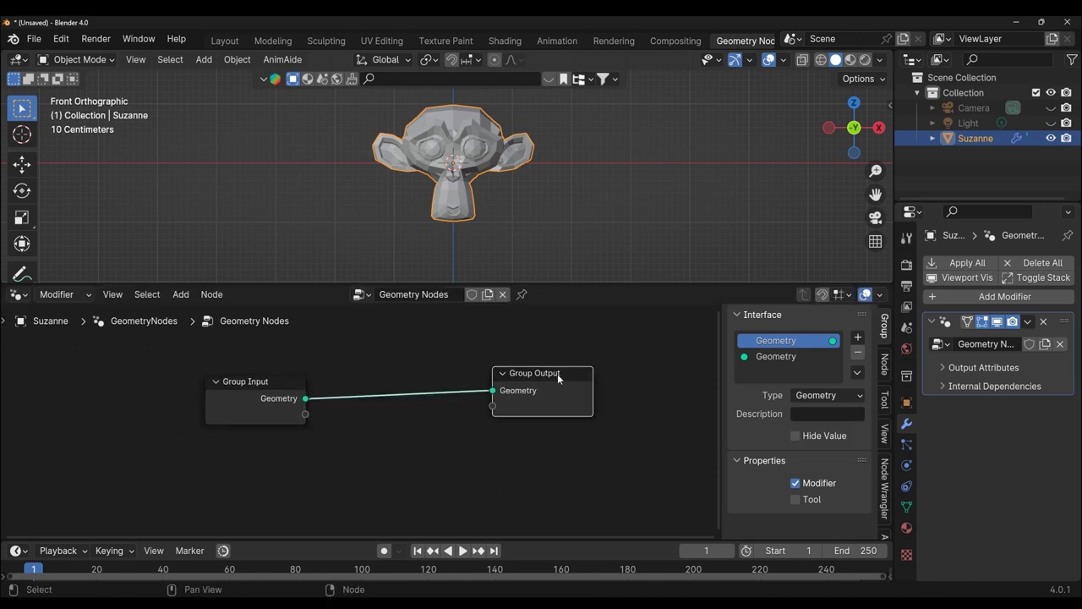
drag(269, 379, 265, 370)
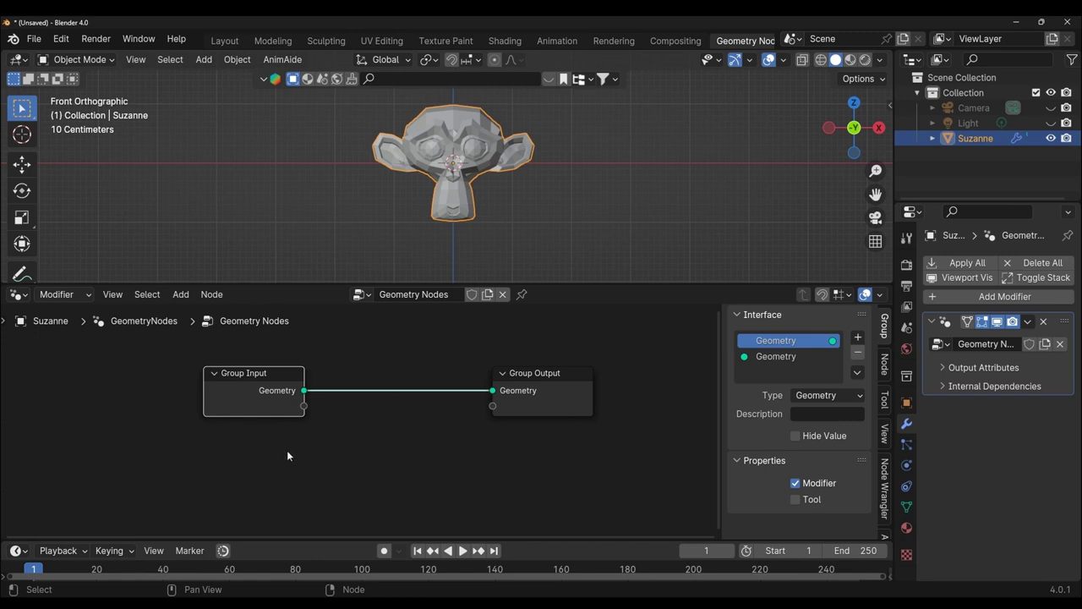
click(885, 365)
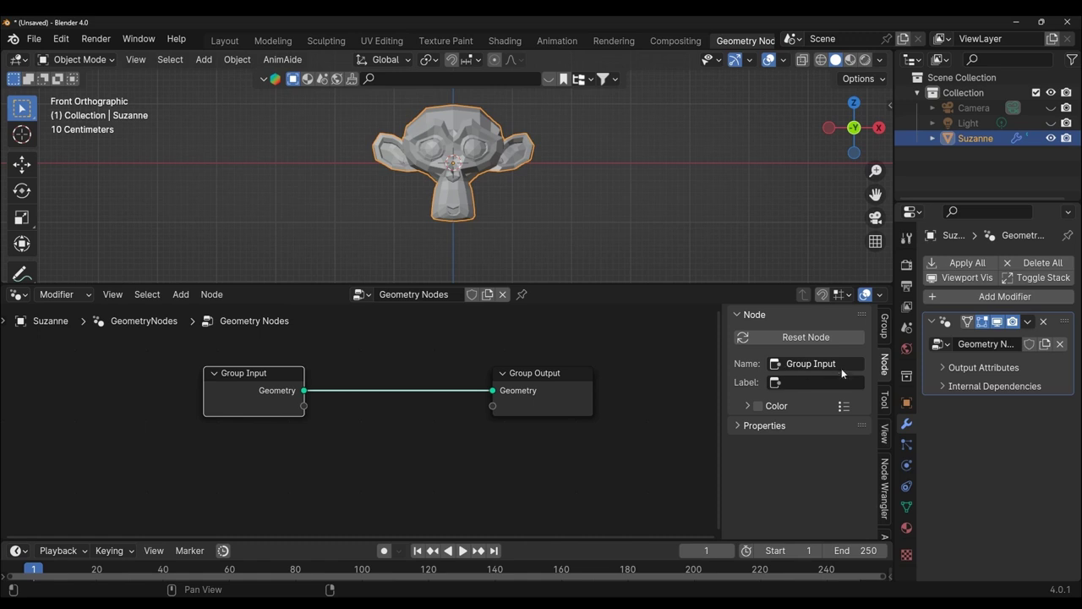
drag(247, 377, 273, 371)
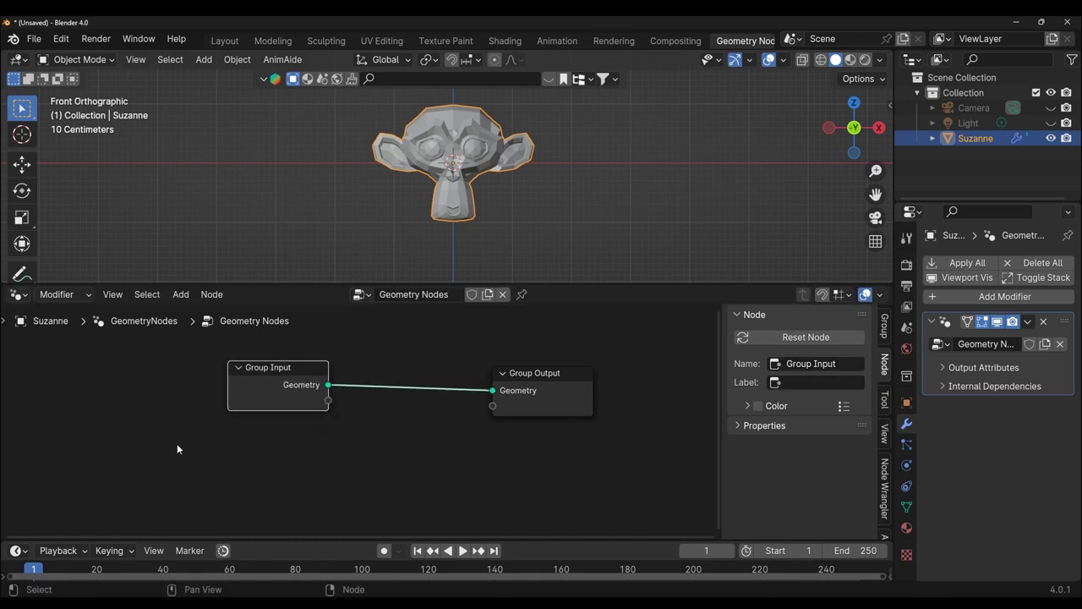
Label the Group Input node 'Suzanne' and give it a custom bluish-purple colour
click(805, 382)
text(Suzanne)
key(Return)
click(758, 408)
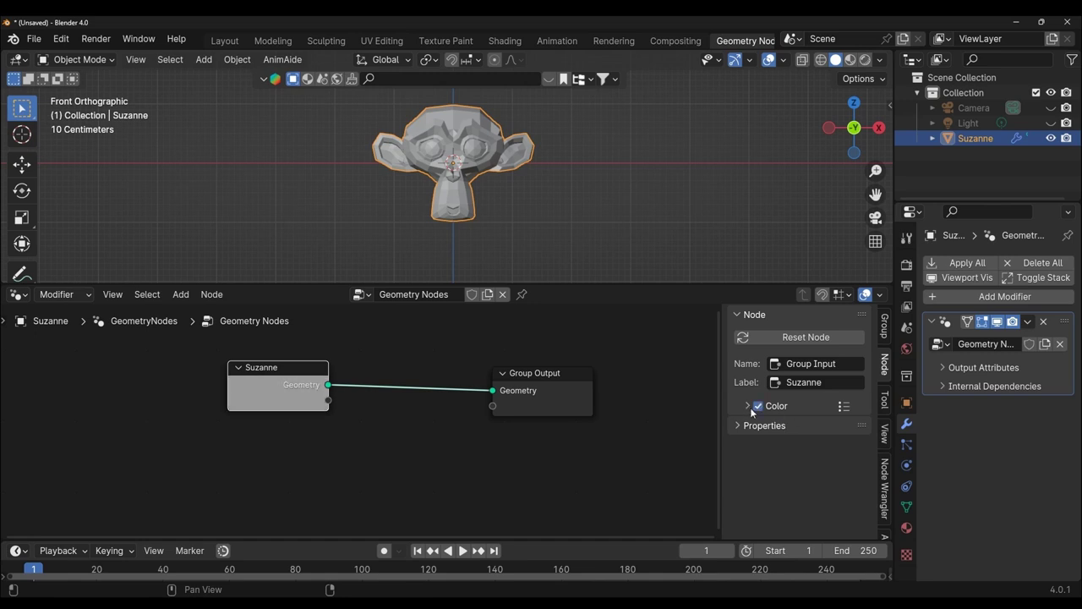
click(749, 407)
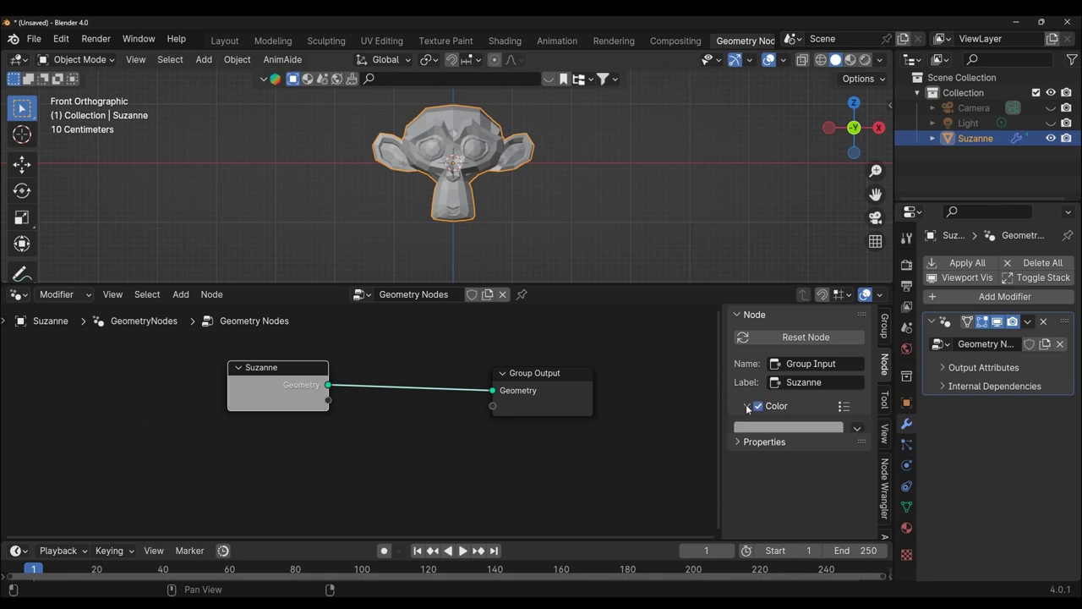
click(786, 430)
click(828, 256)
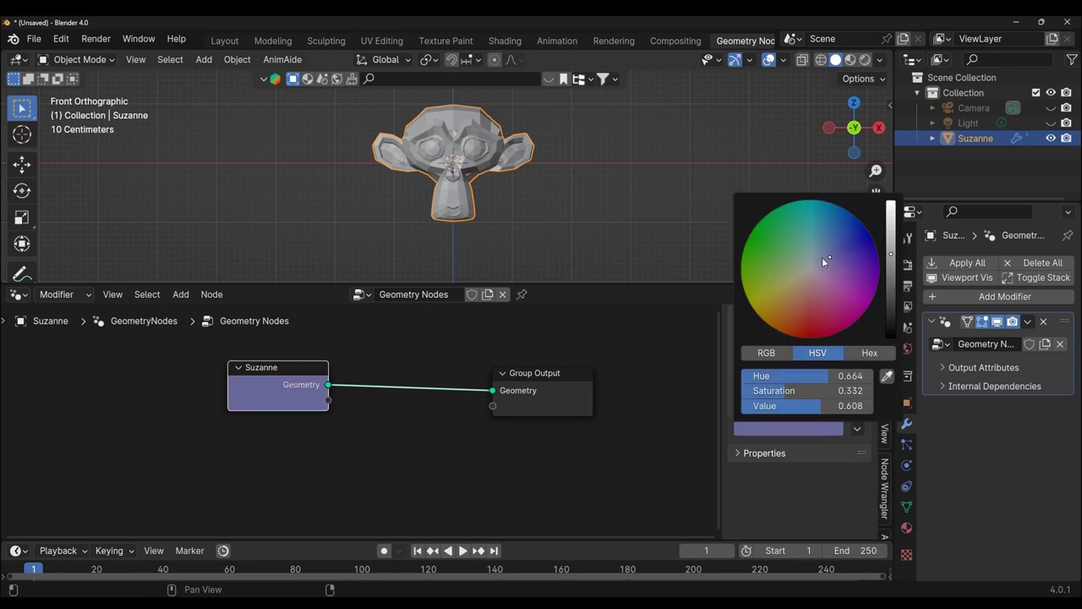
Hide the sidebar, deselect all, and nudge the Suzanne node into place
key(n)
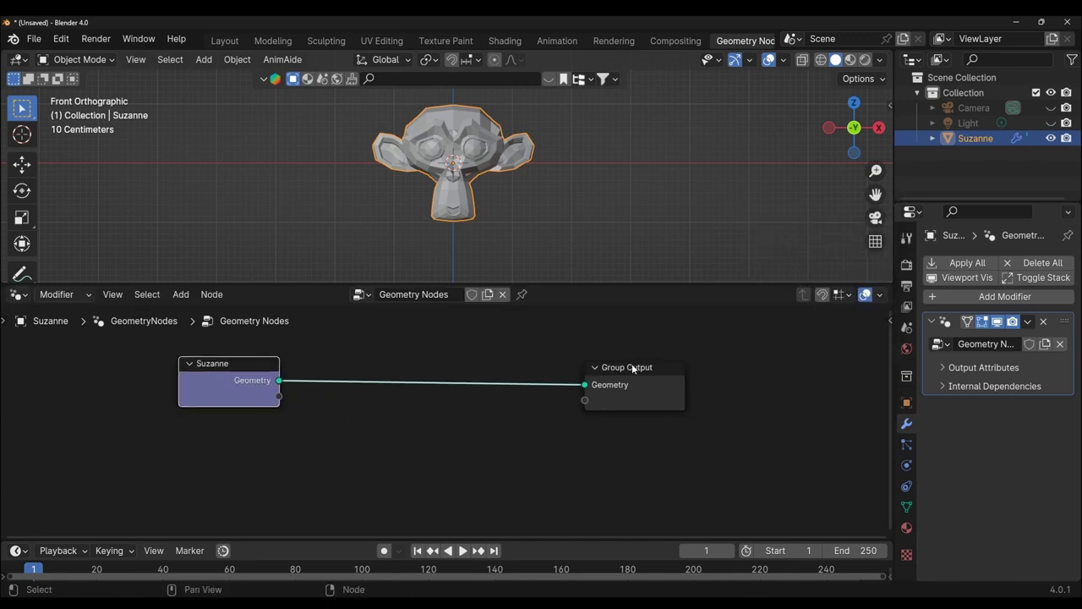
click(640, 370)
click(439, 368)
drag(205, 366, 221, 372)
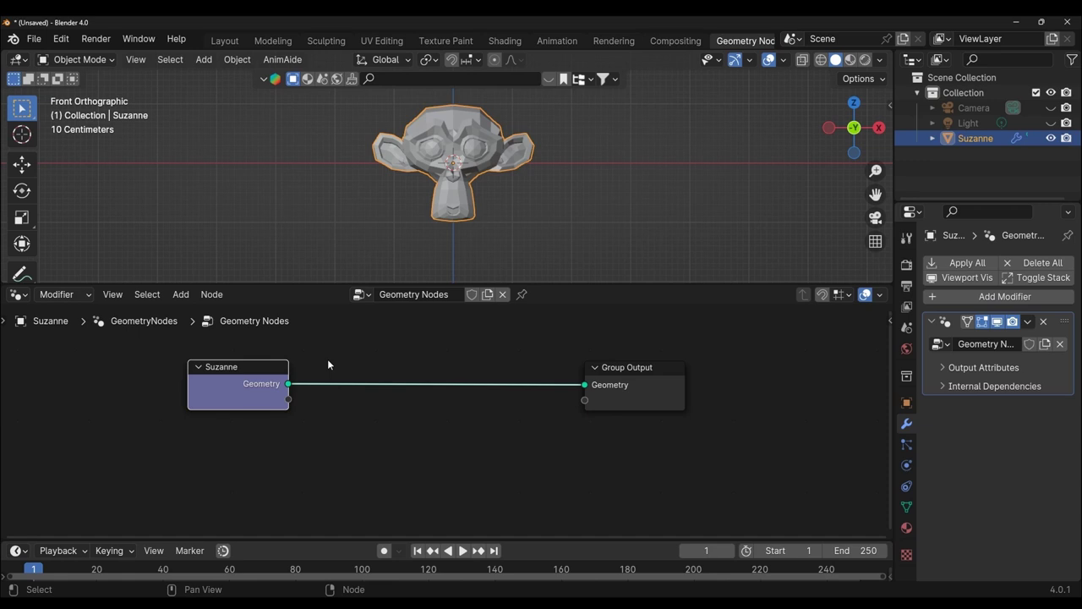
Insert a Subdivision Surface node into the Suzanne-to-Group Output link and orbit to check it
key(shift+a)
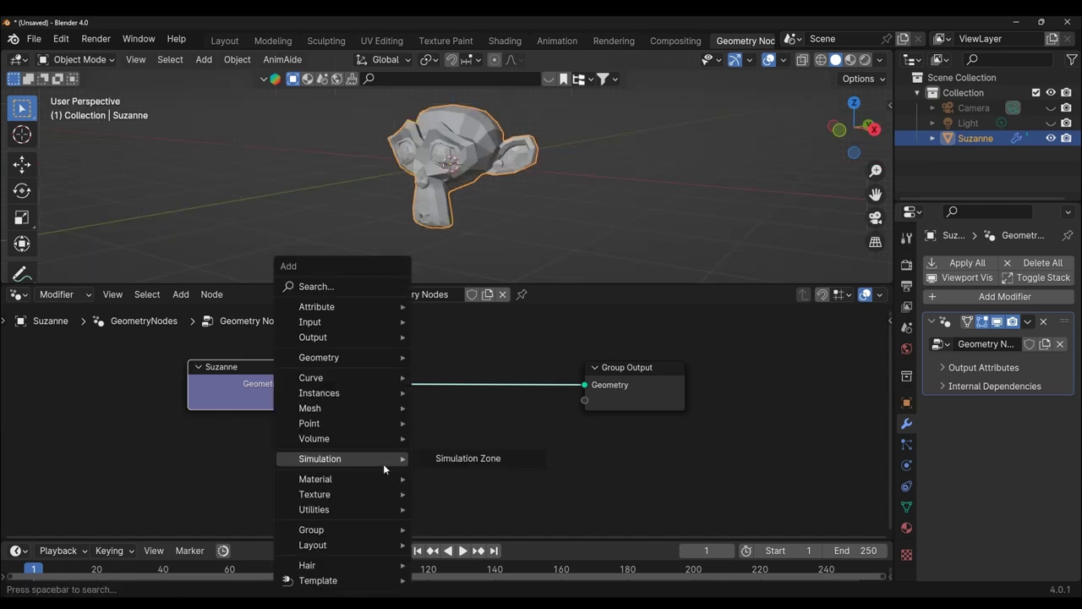
text(s)
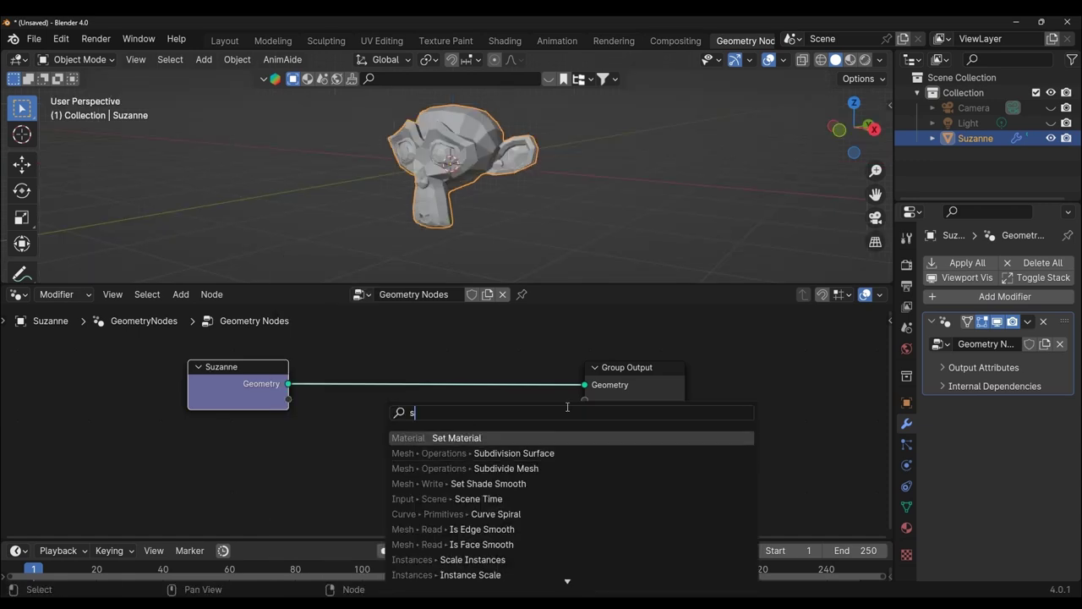
text(ub)
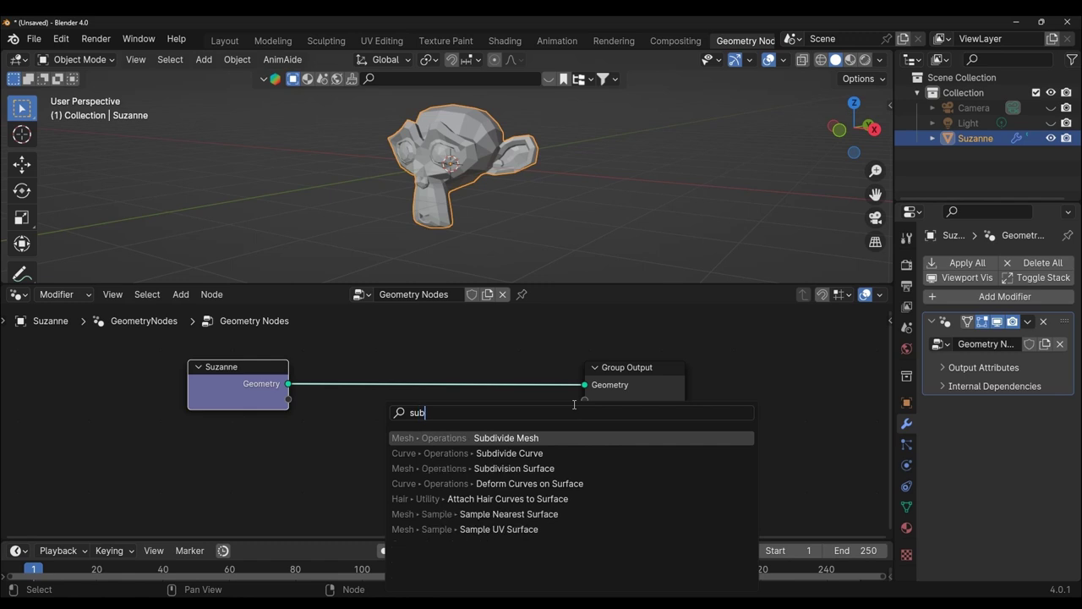
click(512, 467)
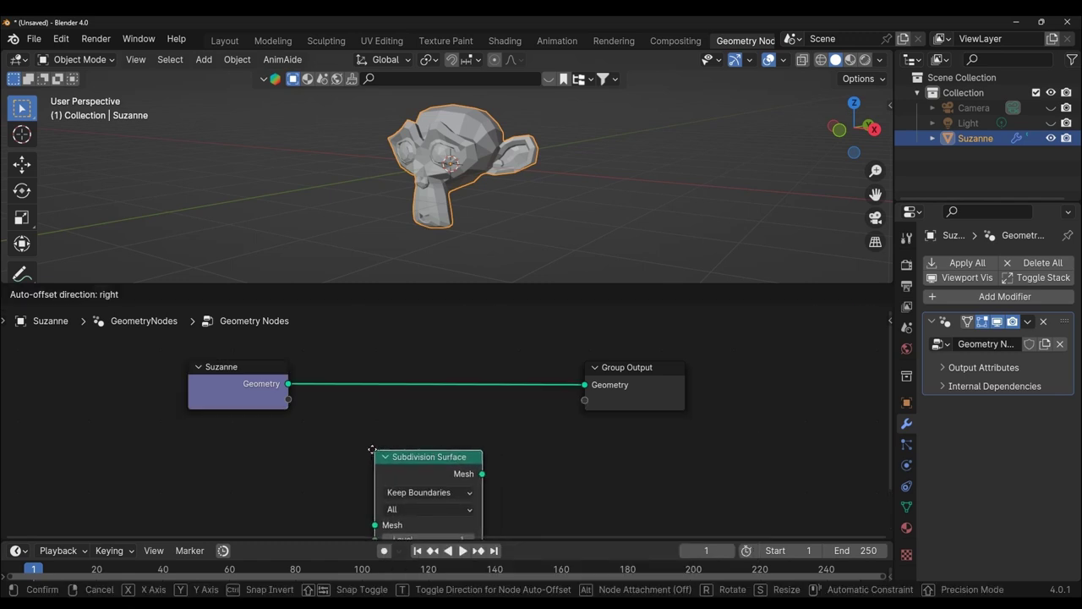
click(349, 336)
mouse_move(542, 207)
middle_down()
mouse_move(585, 204)
mouse_move(453, 212)
middle_up()
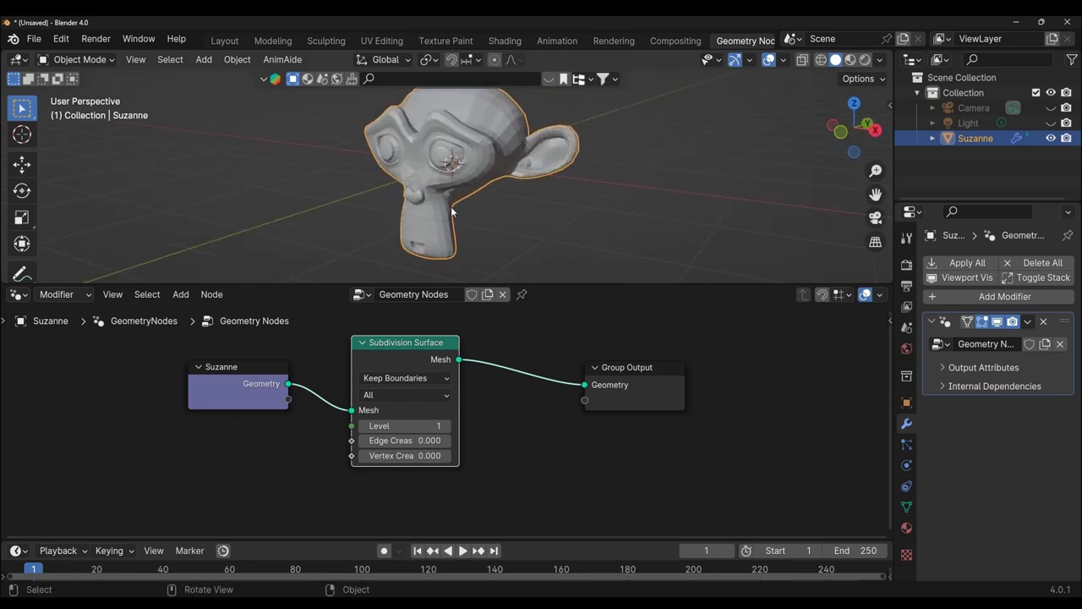
drag(596, 285, 596, 302)
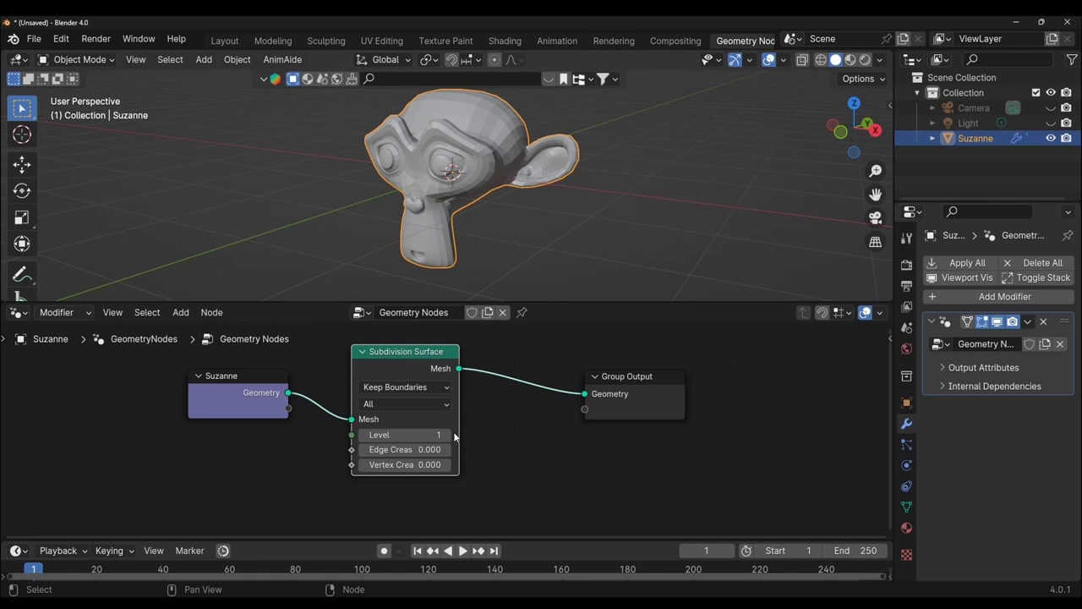
Keep UV Smooth at Keep Boundaries and spread the three nodes apart in a tidy row
key(ctrl+z)
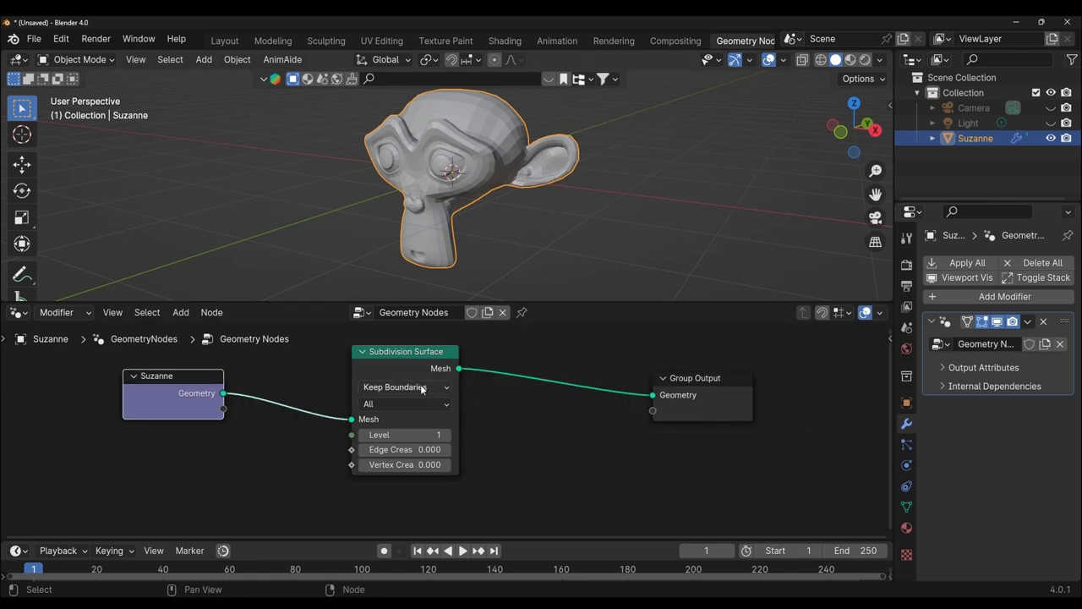
click(446, 386)
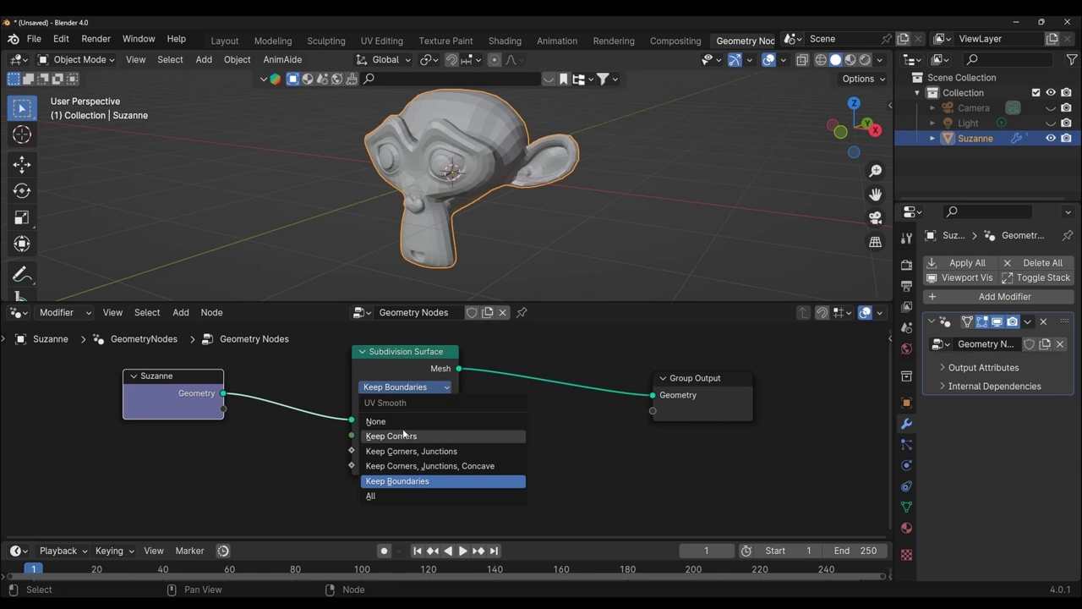
click(405, 483)
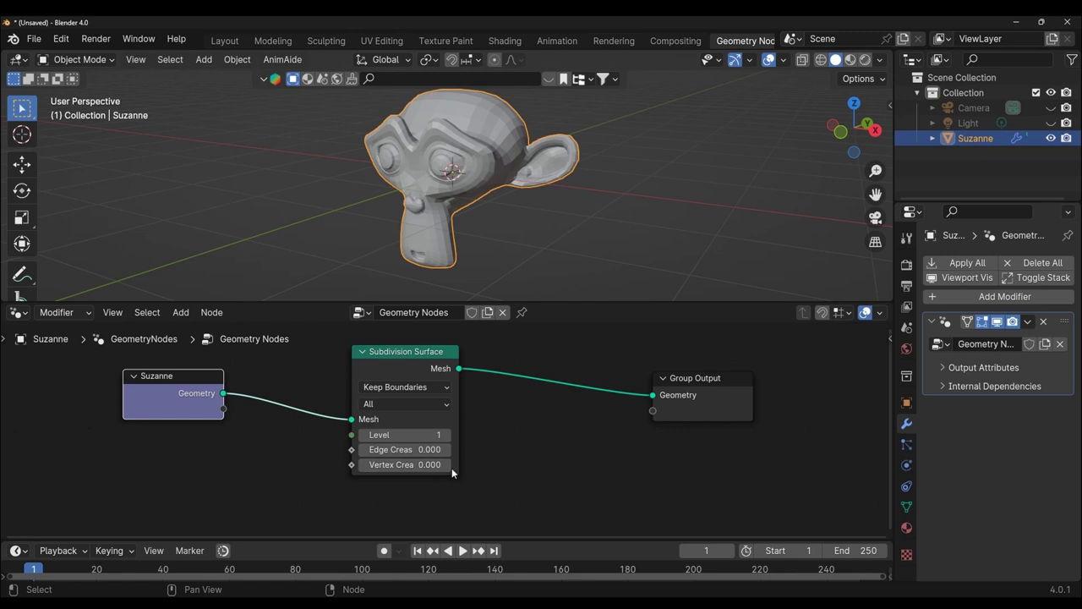
middle_drag(547, 468, 643, 477)
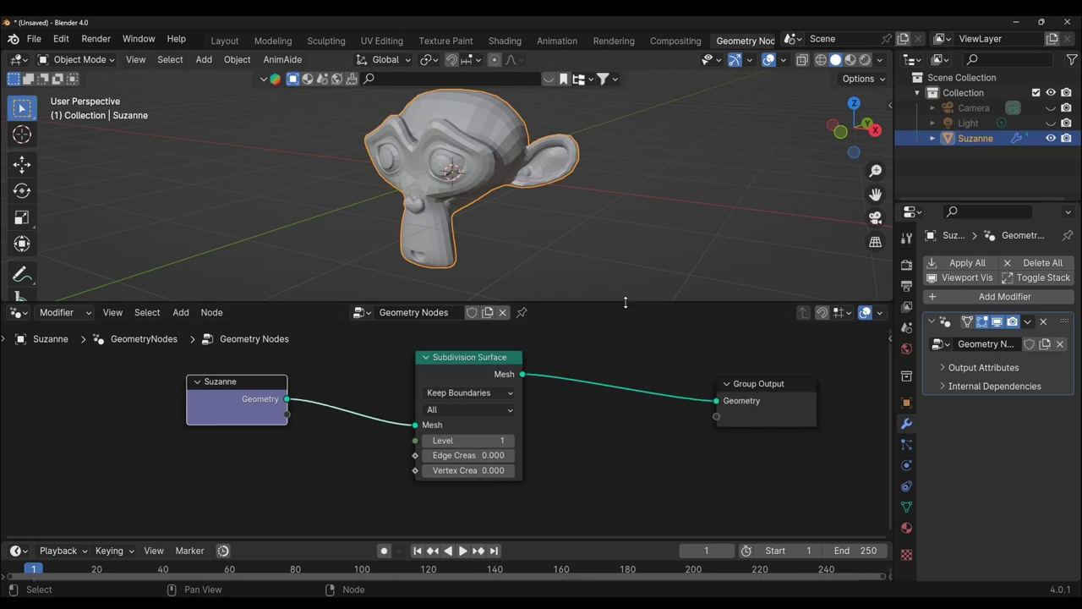
drag(626, 302, 626, 278)
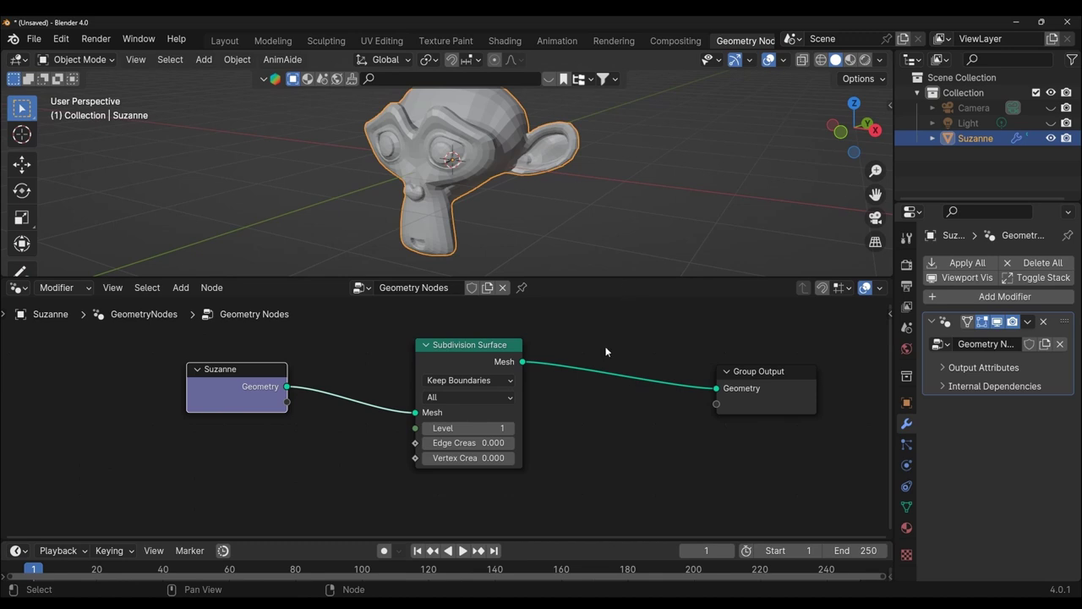
drag(493, 349, 520, 334)
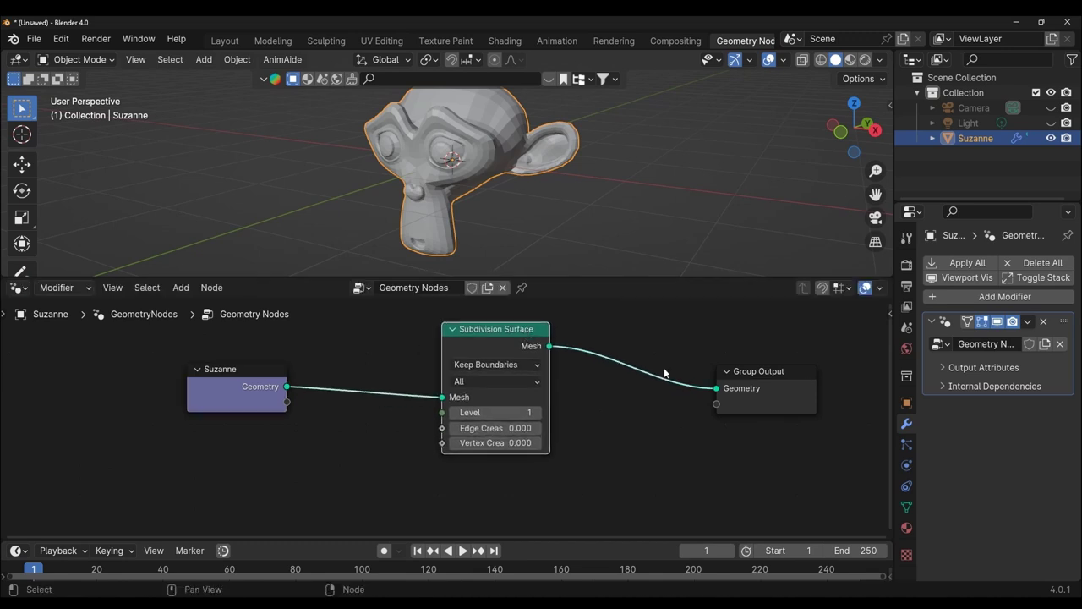
drag(783, 376, 803, 376)
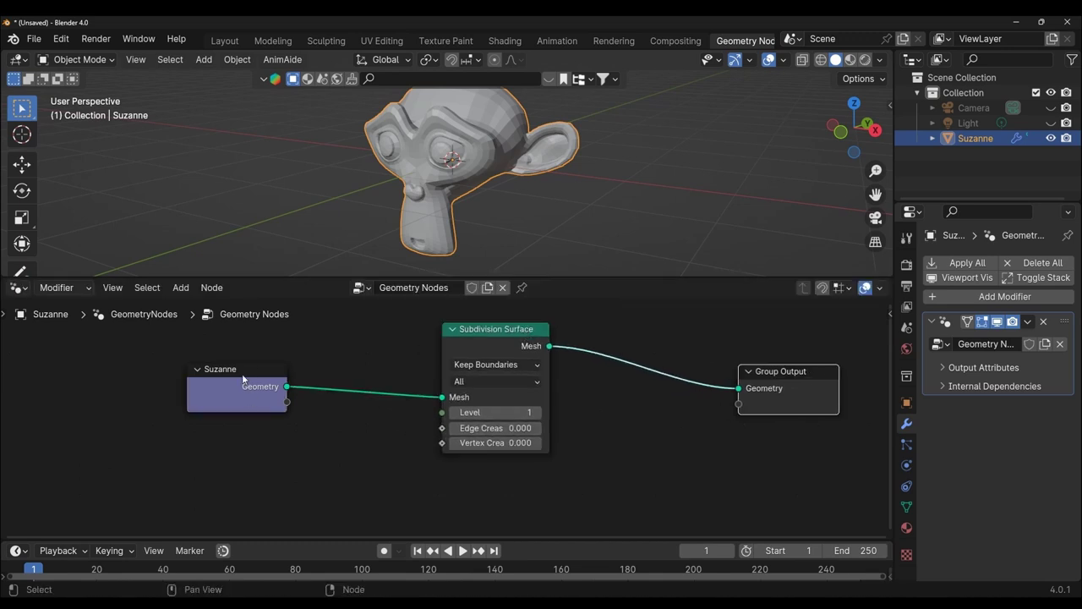
drag(245, 379, 217, 380)
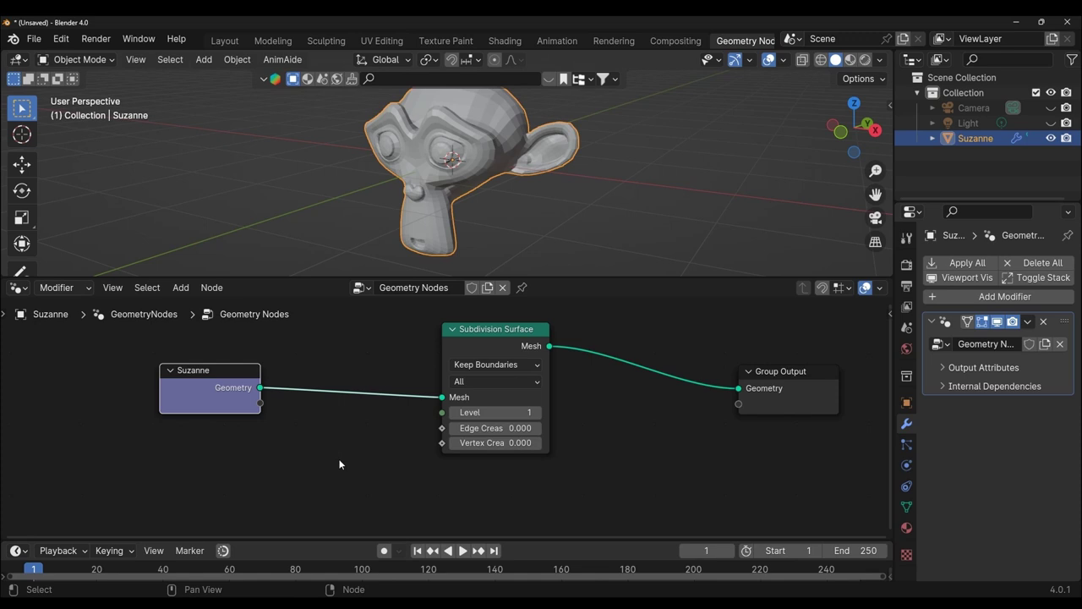
Insert a Set Shade Smooth node before Subdivision Surface and orbit to check the shading
key(shift+a)
text(s)
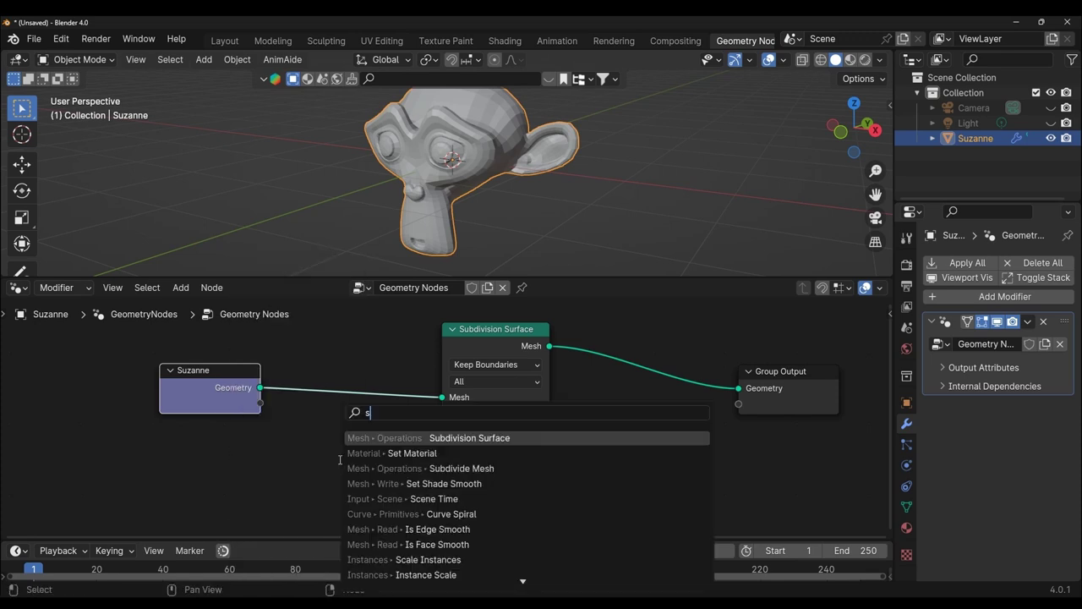
text(et)
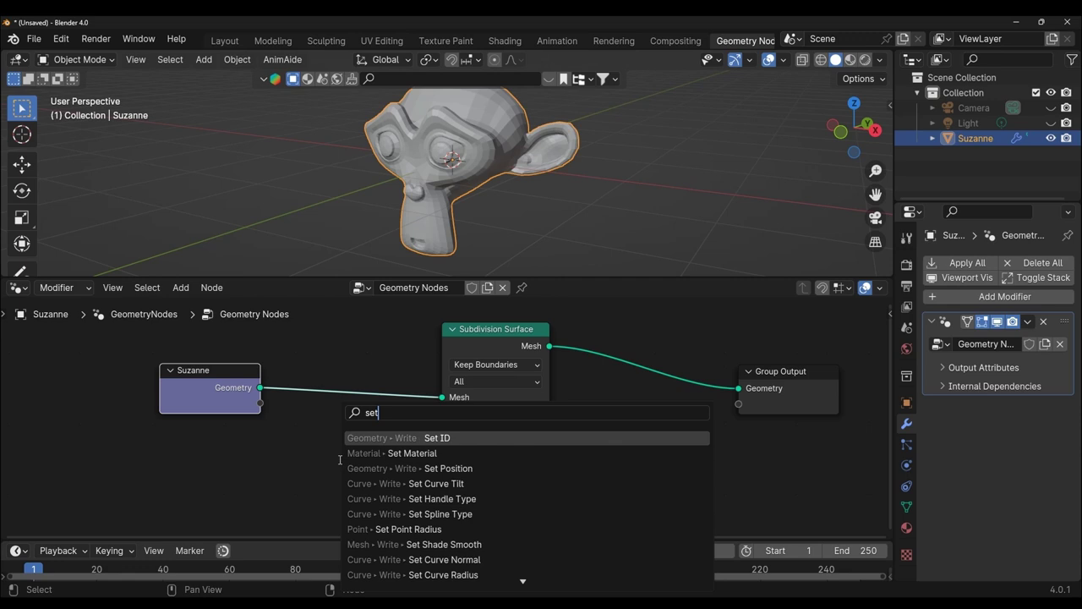
text( sha)
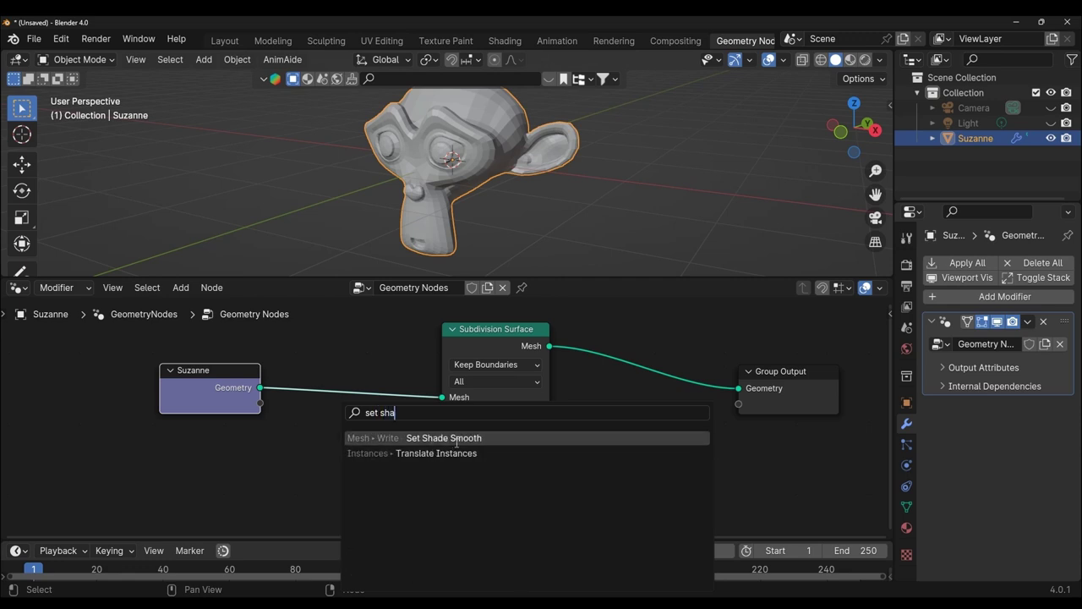
click(455, 438)
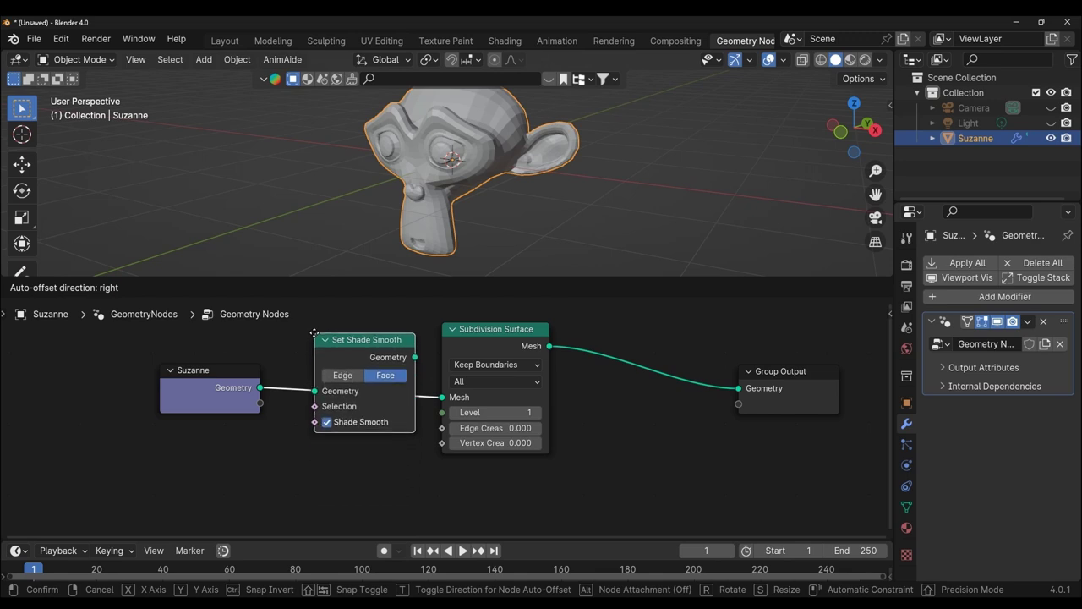
click(315, 335)
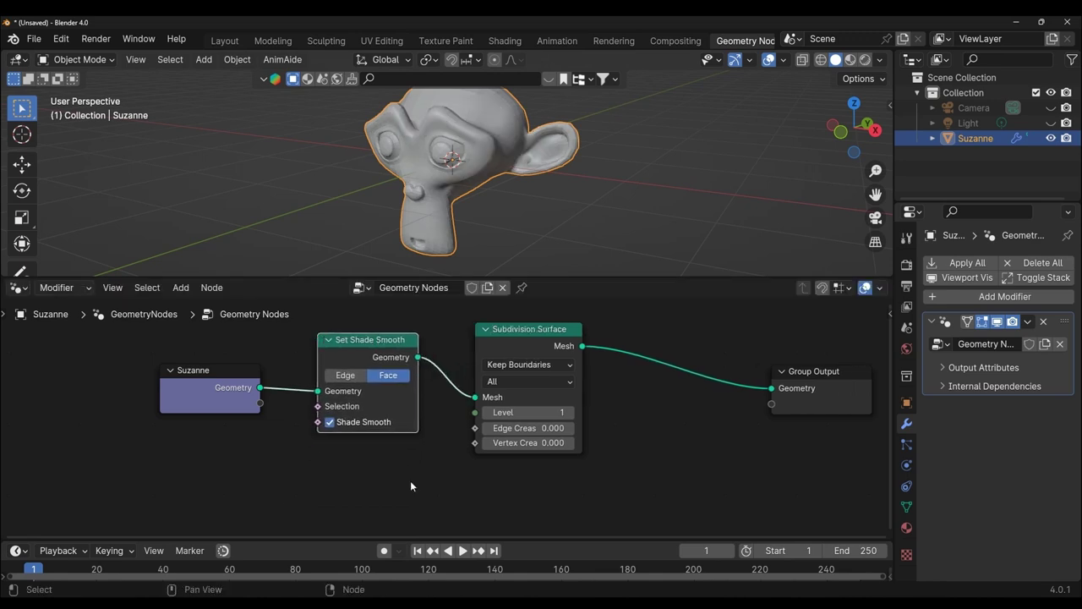
mouse_move(432, 195)
middle_down()
mouse_move(539, 191)
mouse_move(465, 201)
middle_up()
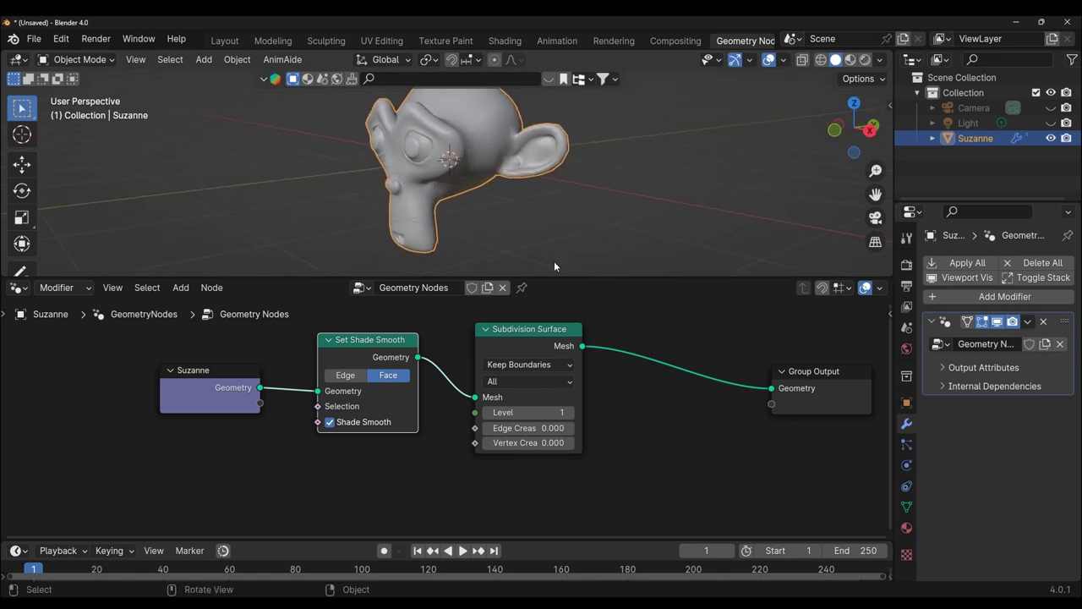
drag(555, 276, 557, 307)
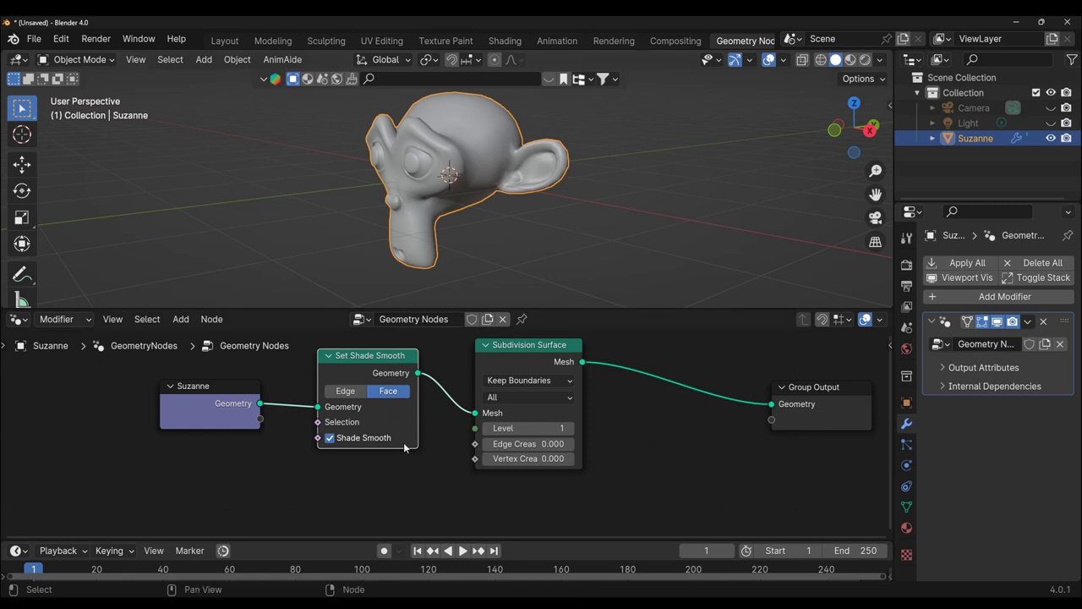
Move the Group Output node further right to make room
scroll(411, 480, right, 6)
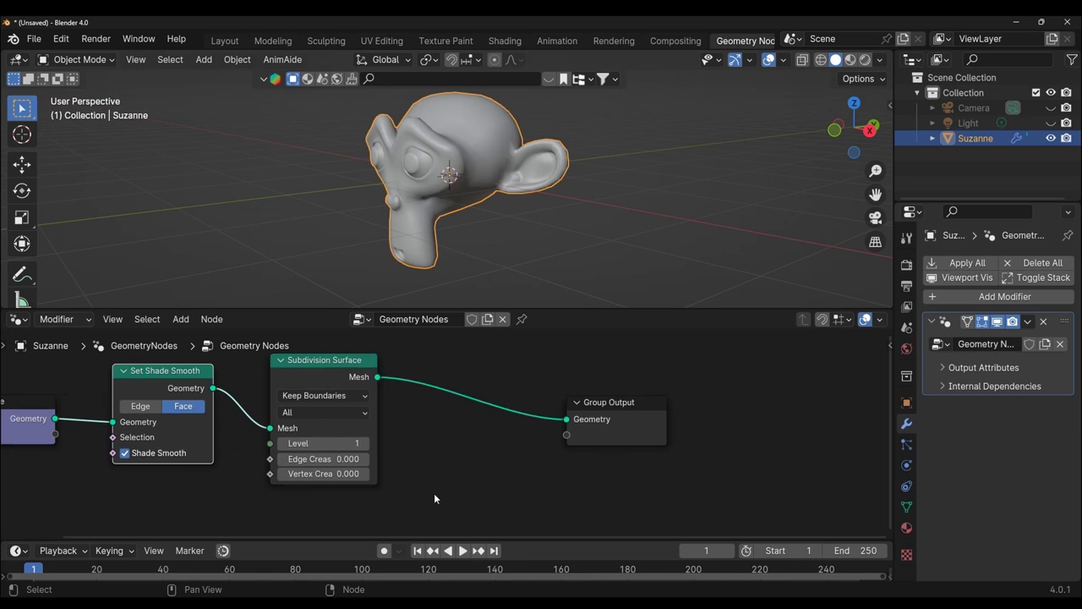
click(632, 407)
drag(633, 406, 759, 389)
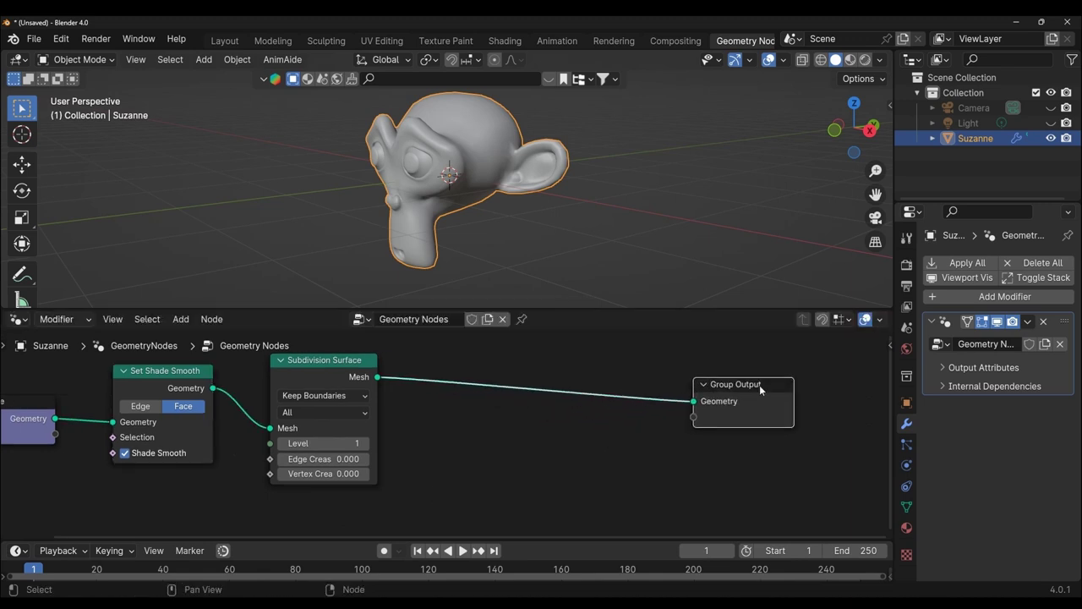
key(Right)
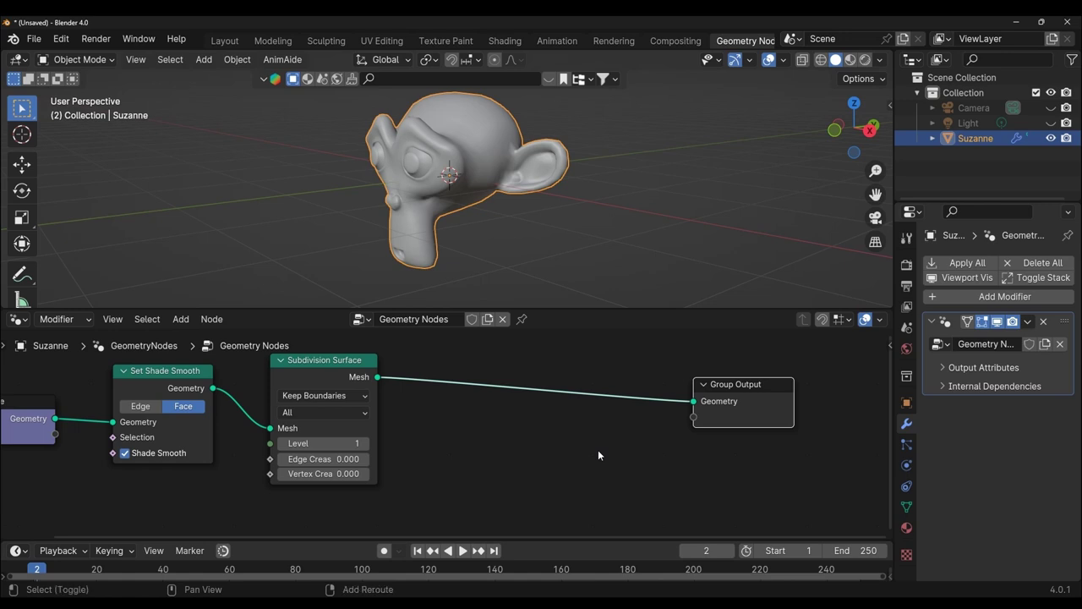
Drop a Mesh to Curve node onto the link into Group Output and realign the nodes
key(shift+a)
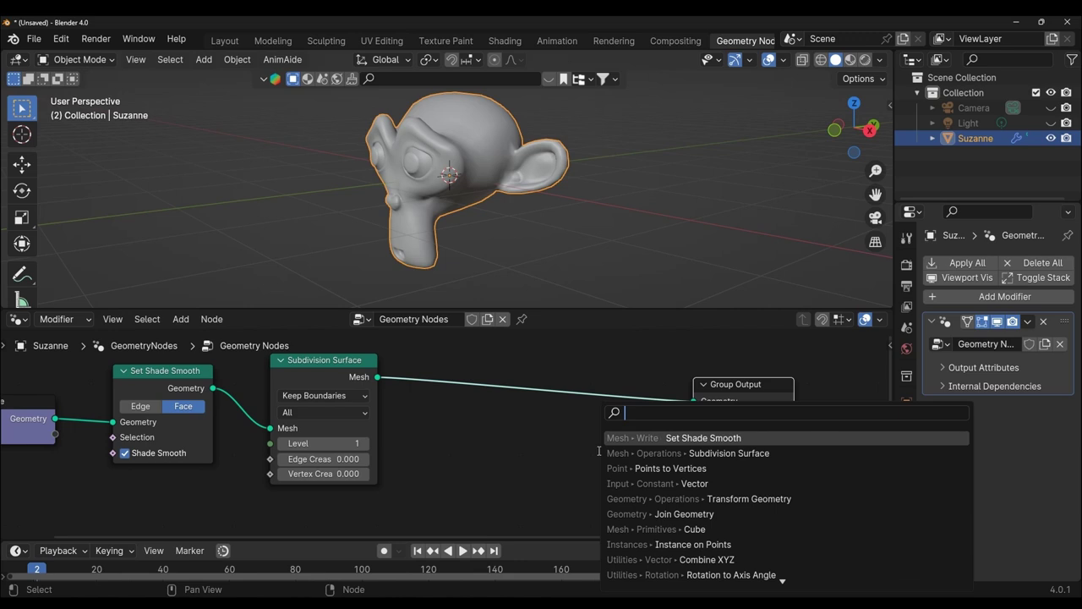
text(mesh to)
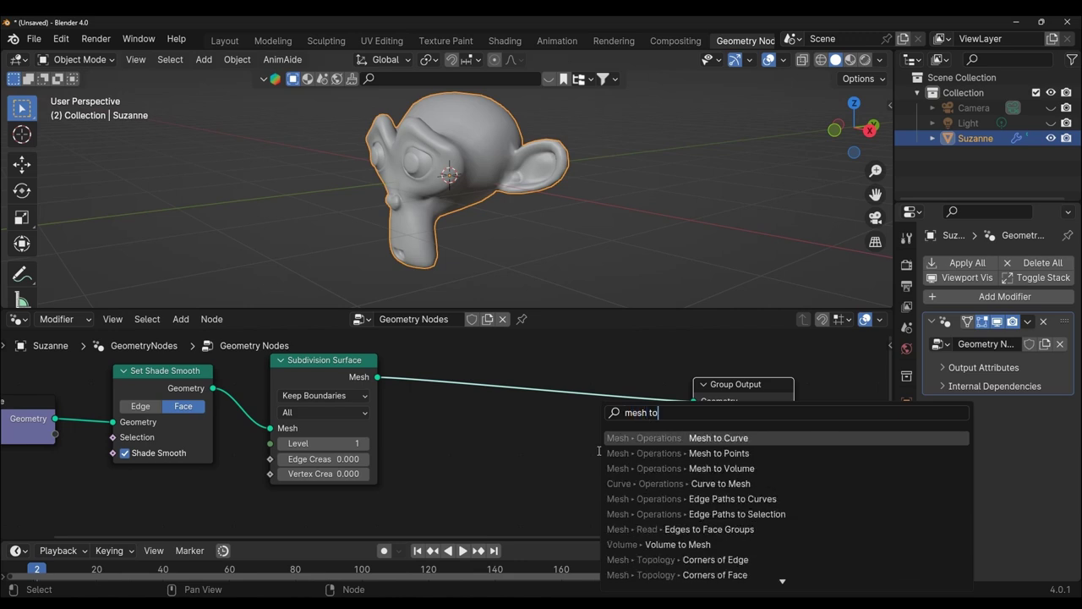
click(702, 438)
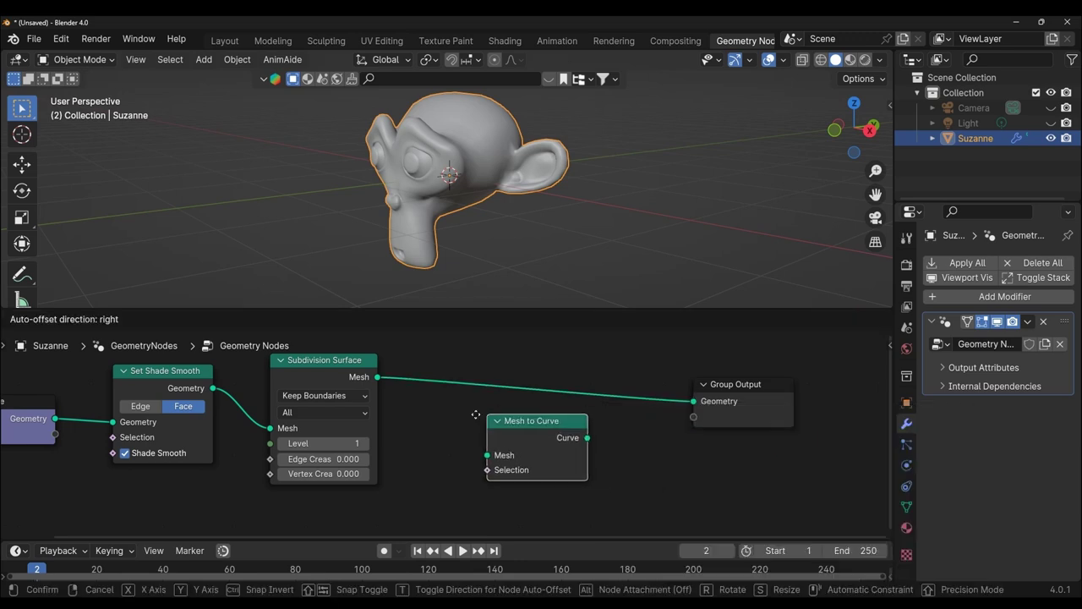
click(428, 353)
middle_drag(531, 223, 671, 225)
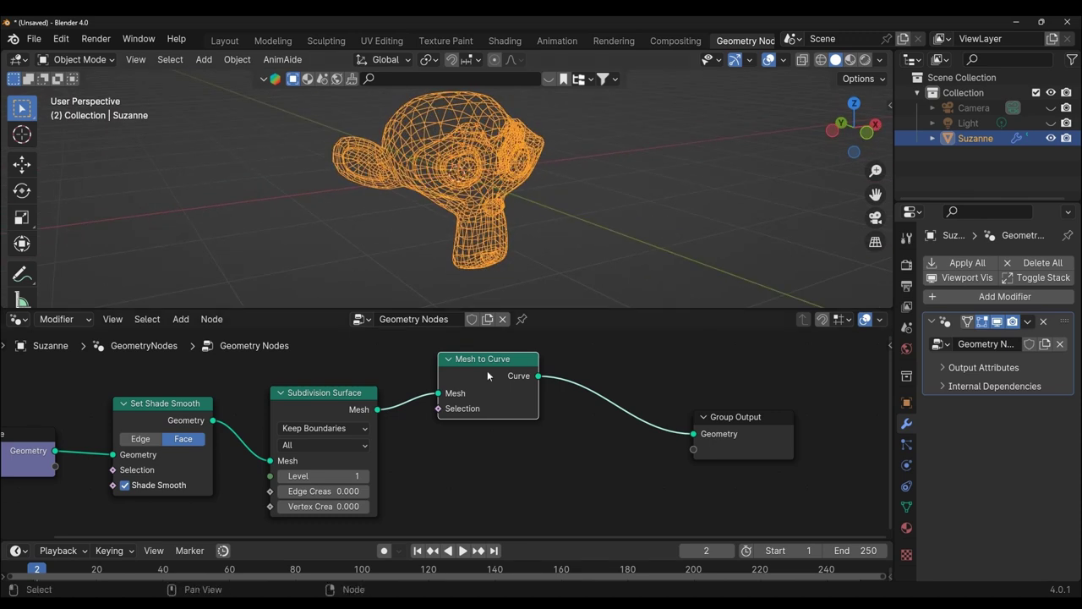
drag(487, 370, 454, 408)
drag(339, 398, 314, 395)
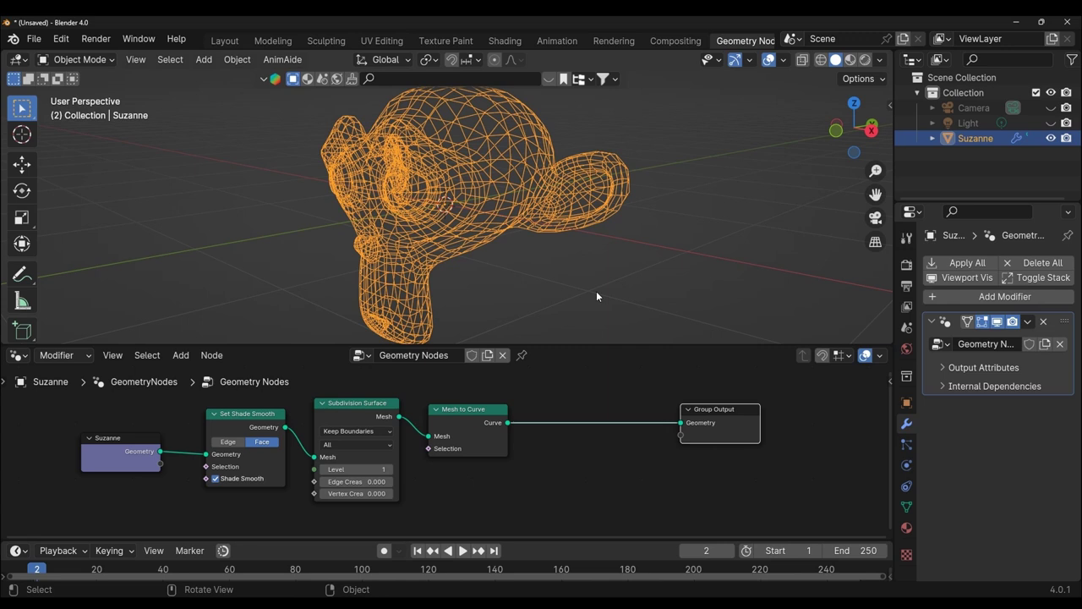
Insert a Curve to Points node between Mesh to Curve and Group Output
key(shift+a)
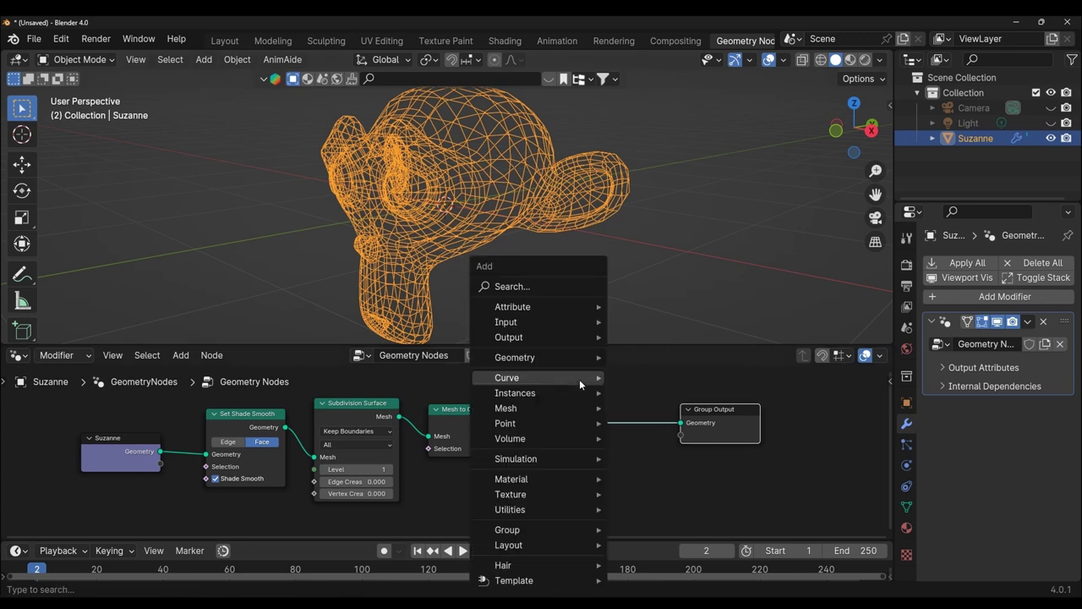
text(s)
key(BackSpace)
text(c)
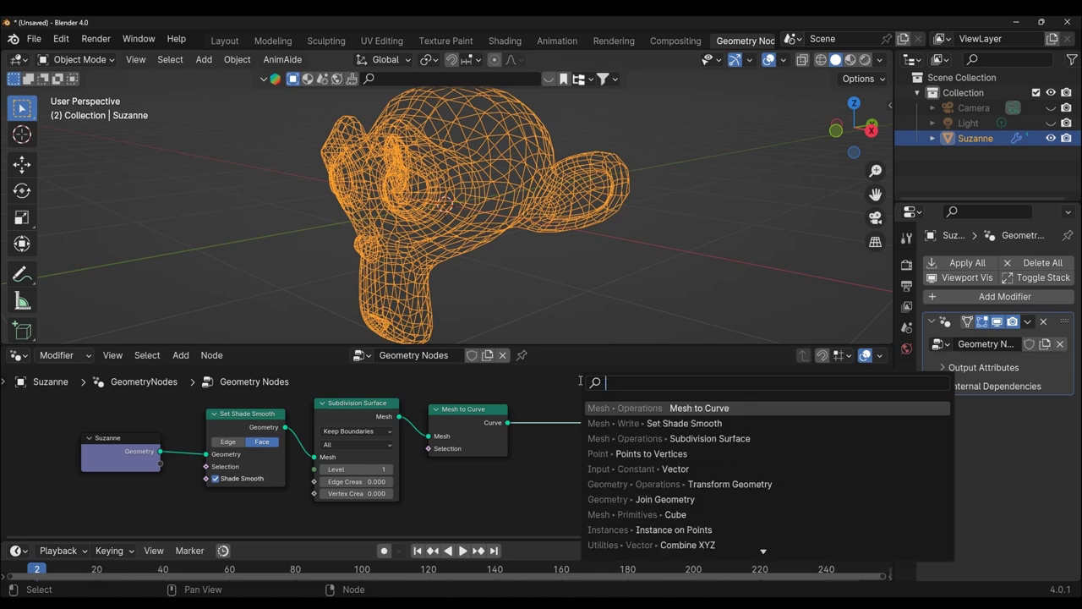
text(urve to p)
key(Return)
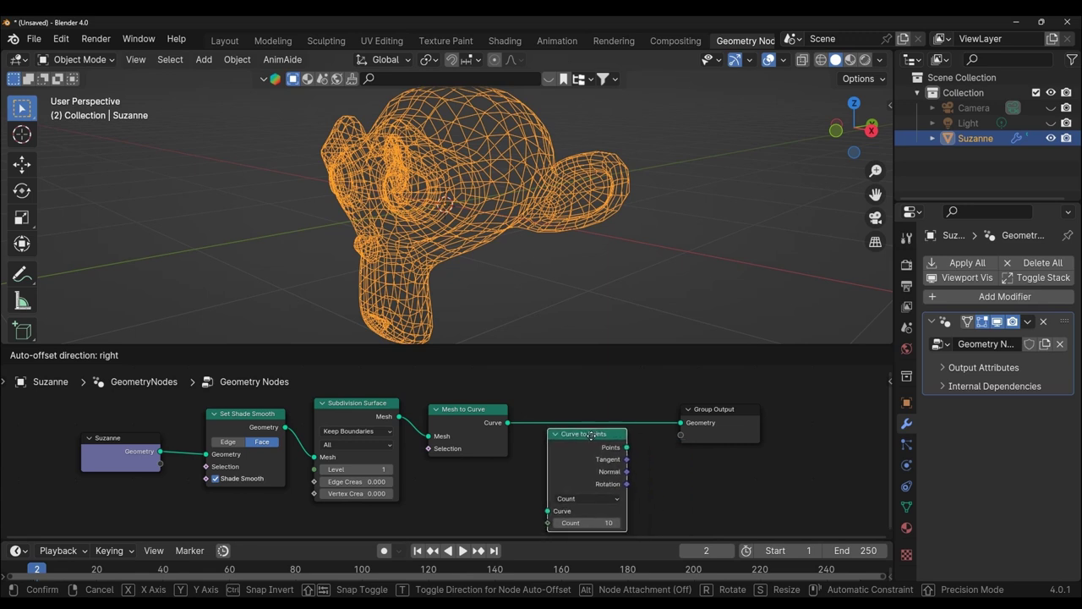
click(593, 428)
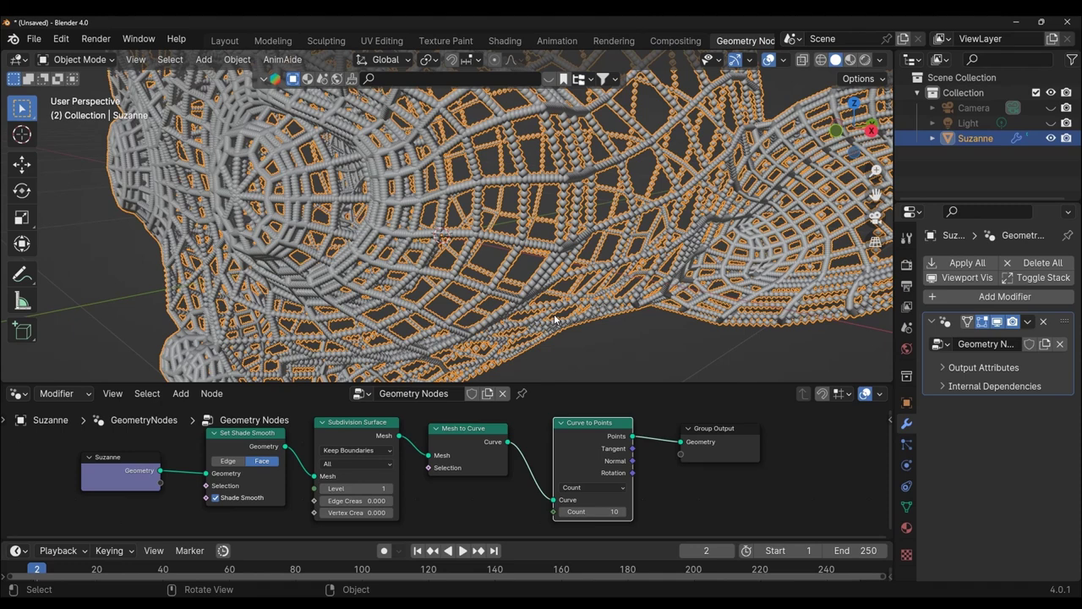
Orbit and zoom around the point lattice, then give the node editor more room
scroll(554, 319, up, 2)
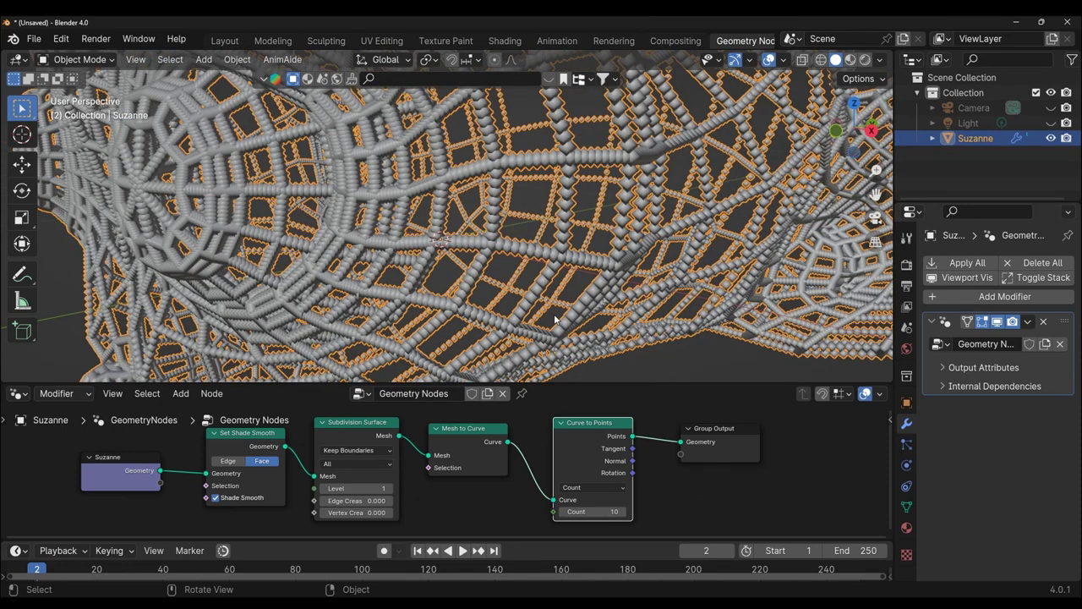
scroll(554, 319, down, 3)
middle_drag(514, 297, 698, 289)
scroll(595, 297, up, 2)
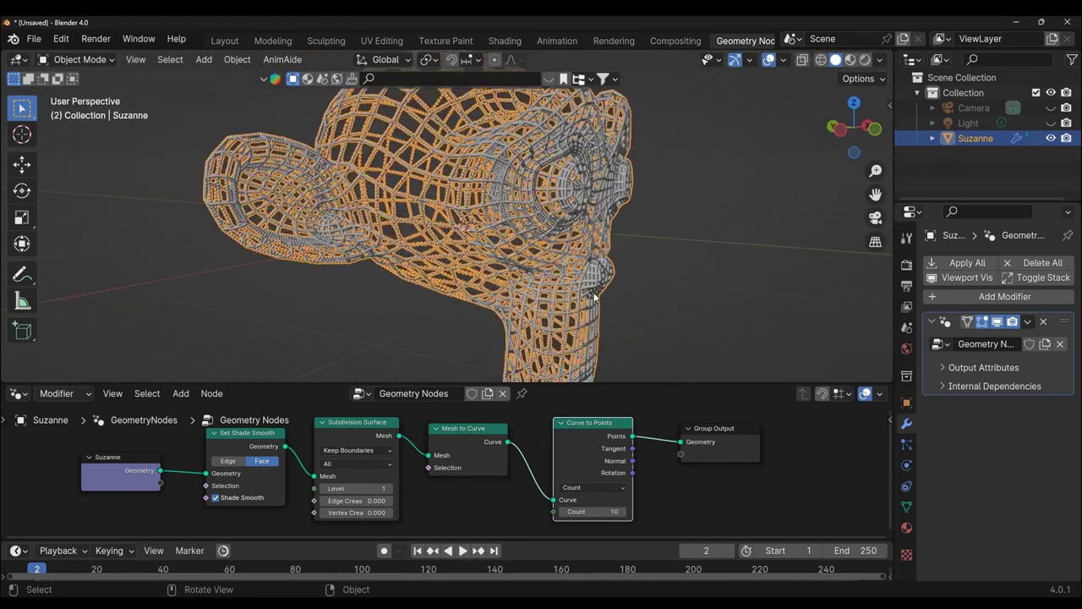
scroll(595, 297, up, 3)
scroll(595, 297, up, 2)
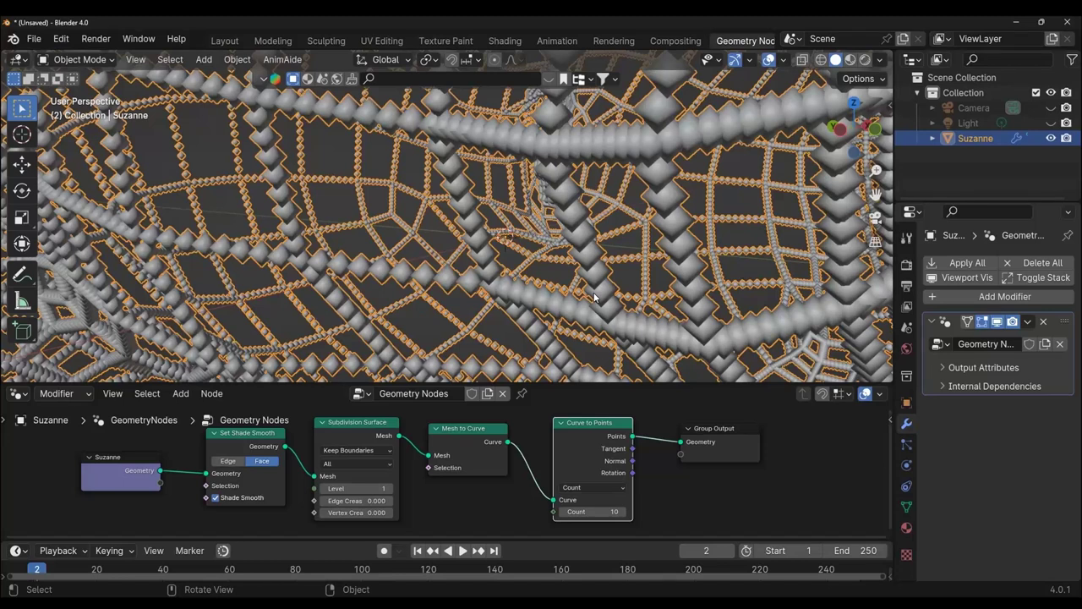
middle_drag(595, 298, 583, 264)
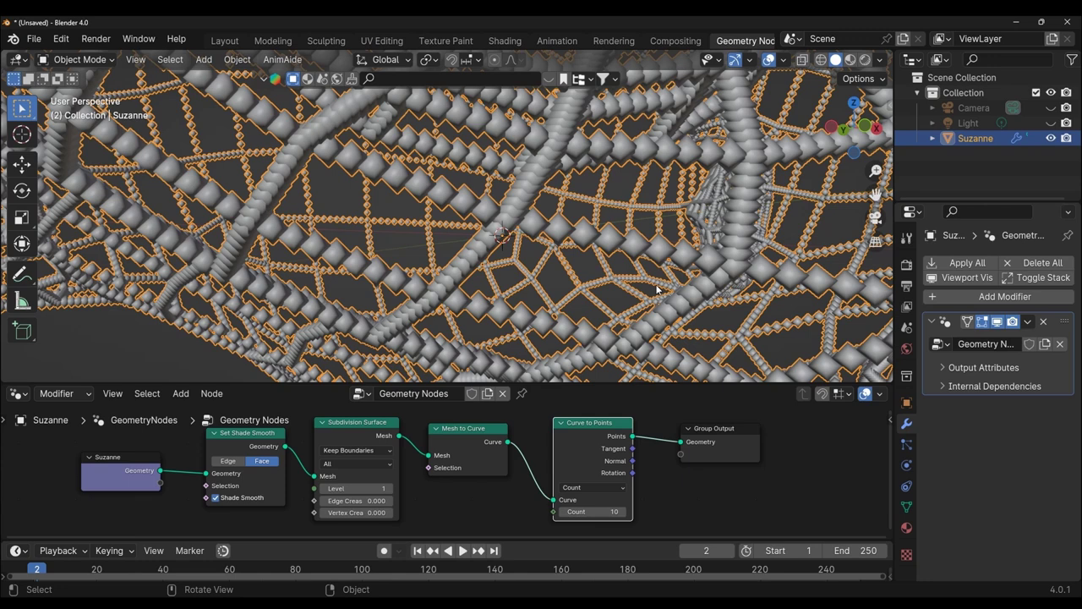
scroll(686, 298, down, 5)
middle_drag(685, 295, 612, 312)
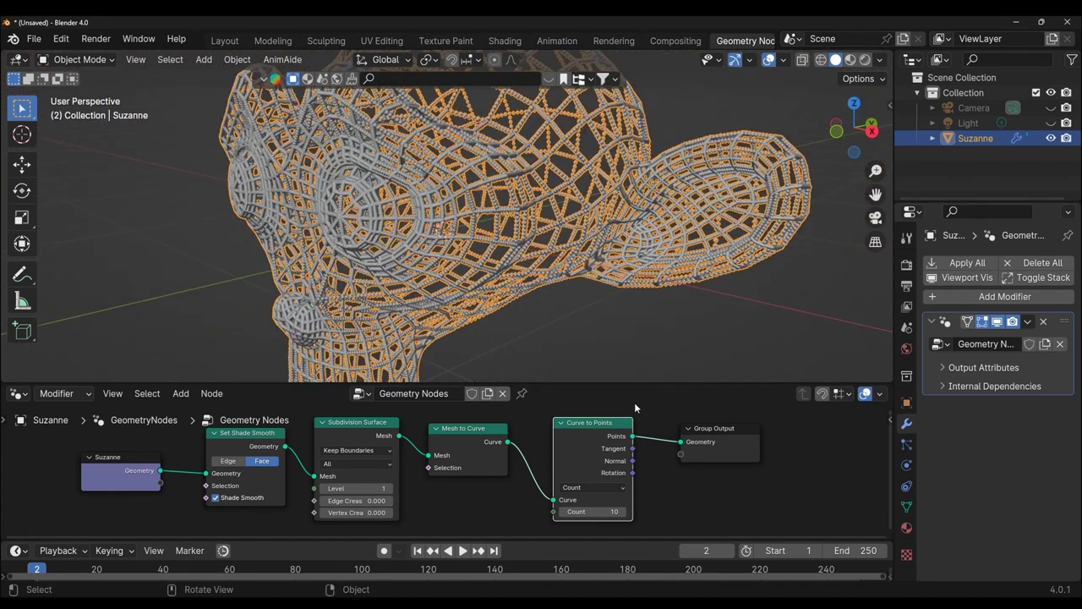
drag(642, 381, 651, 312)
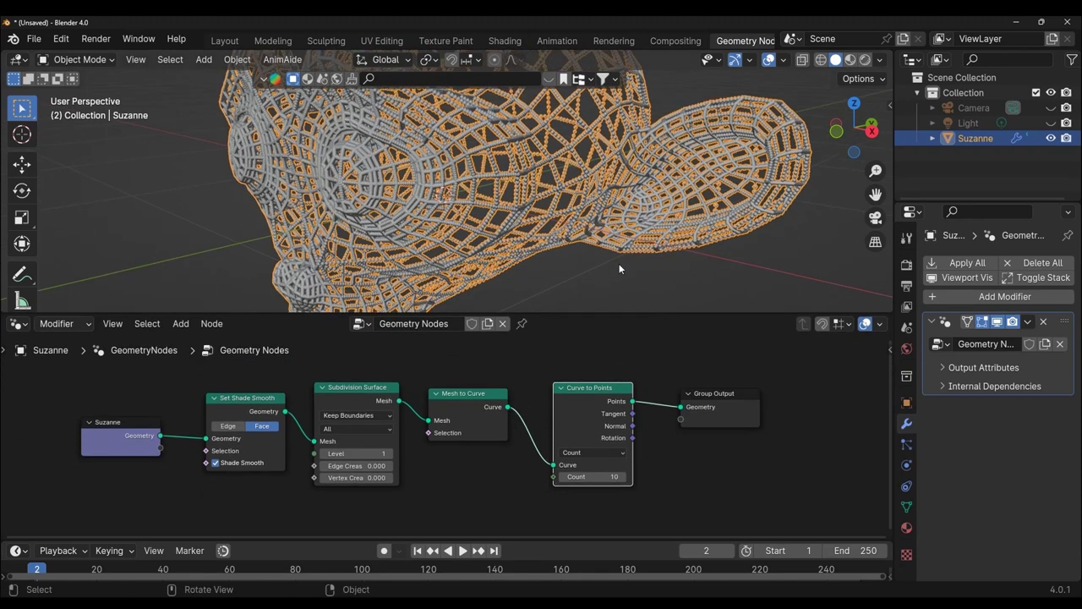
scroll(690, 477, up, 1)
scroll(738, 509, up, 2)
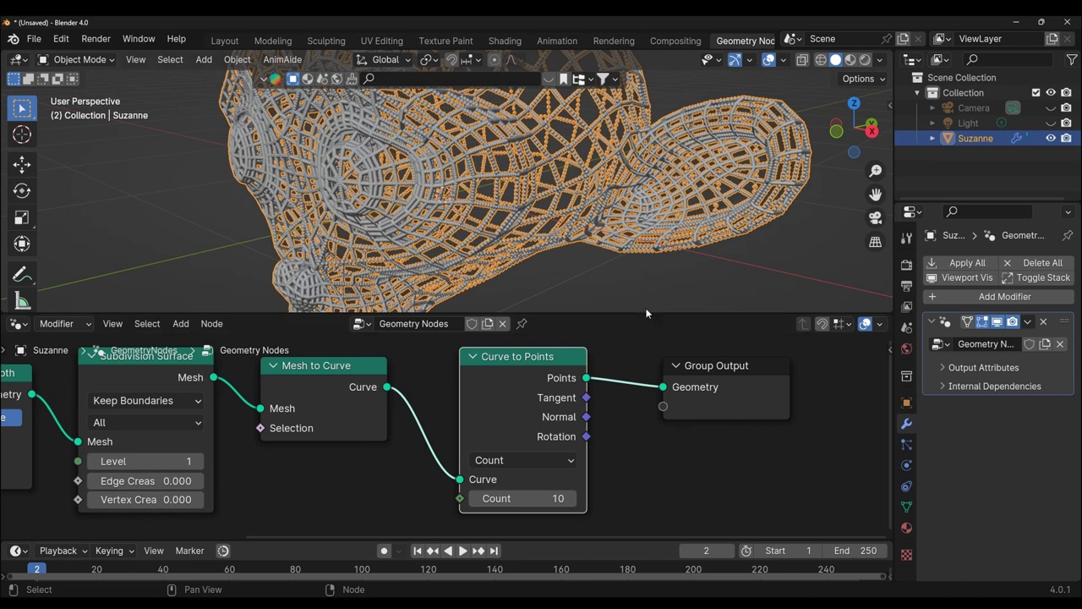
Lower the Curve to Points Count to 2, then raise it to 3
drag(647, 313, 647, 288)
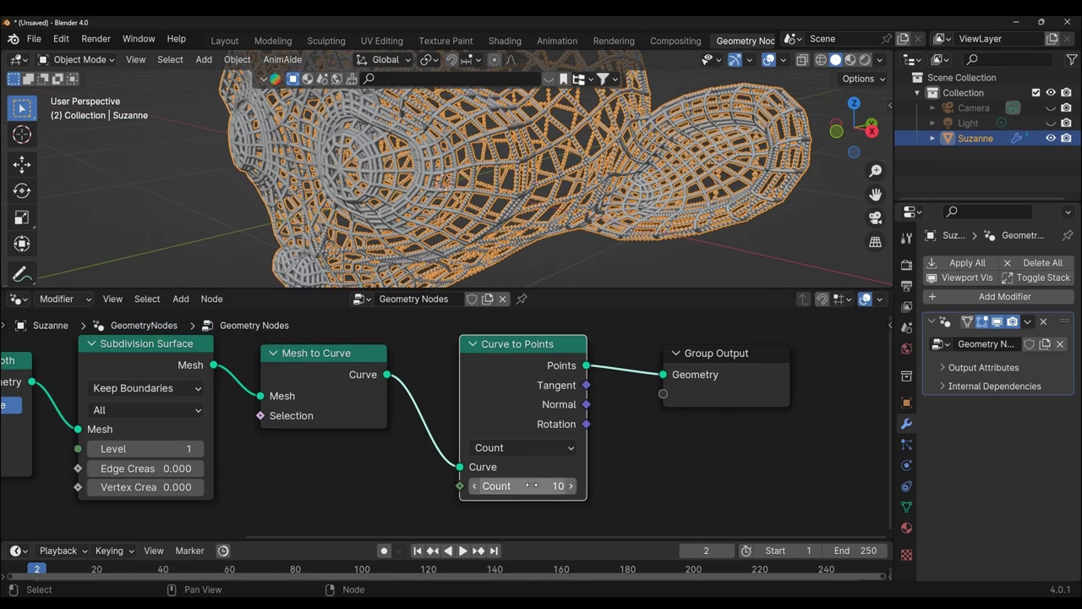
click(476, 486)
click(476, 487)
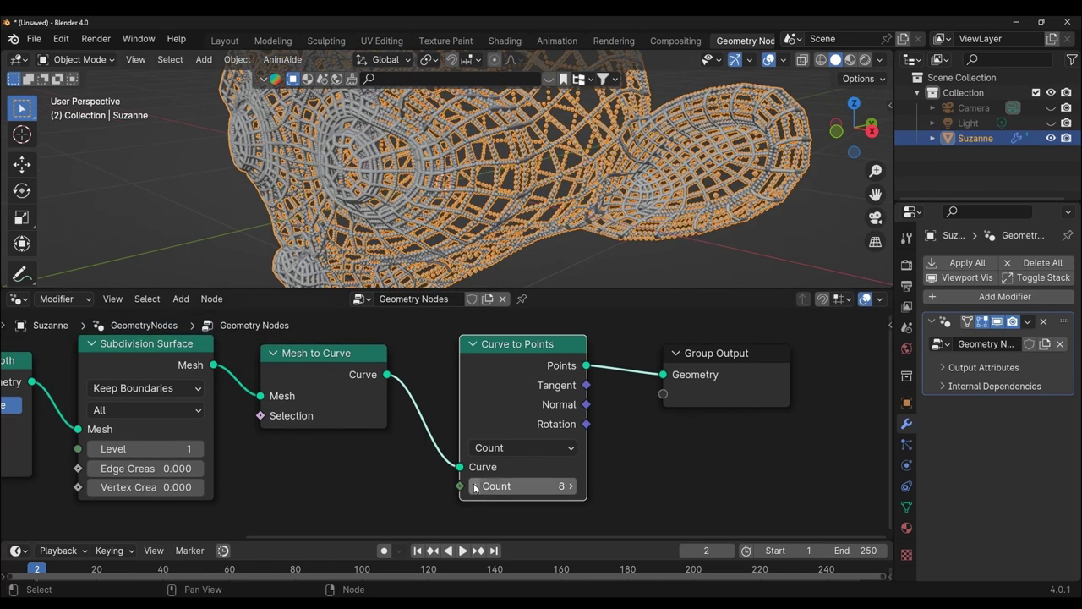
click(475, 486)
click(475, 487)
click(476, 486)
click(475, 486)
click(475, 486)
click(475, 486)
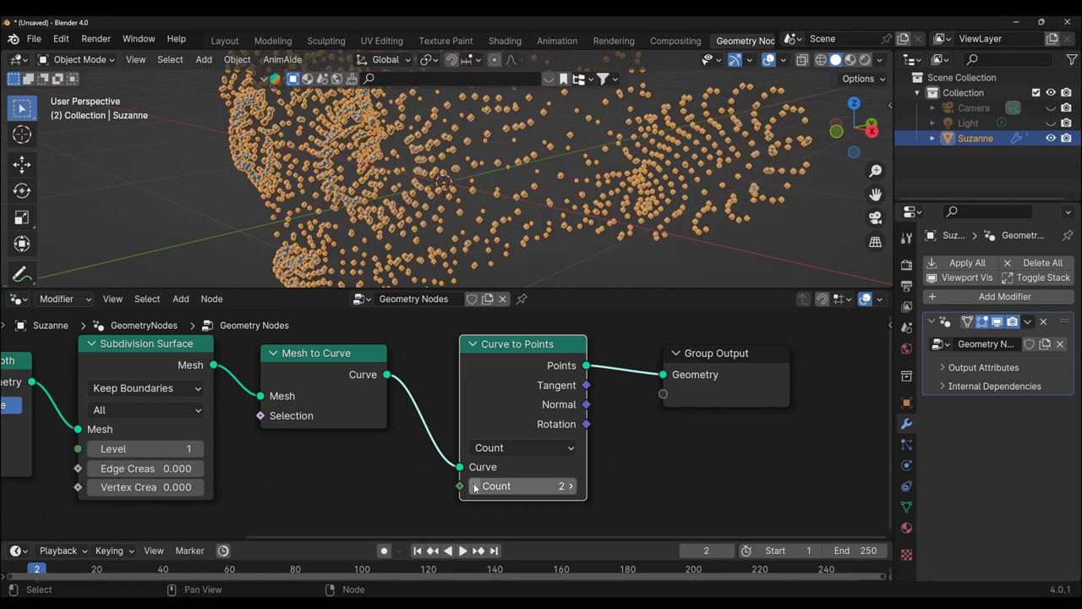
click(572, 486)
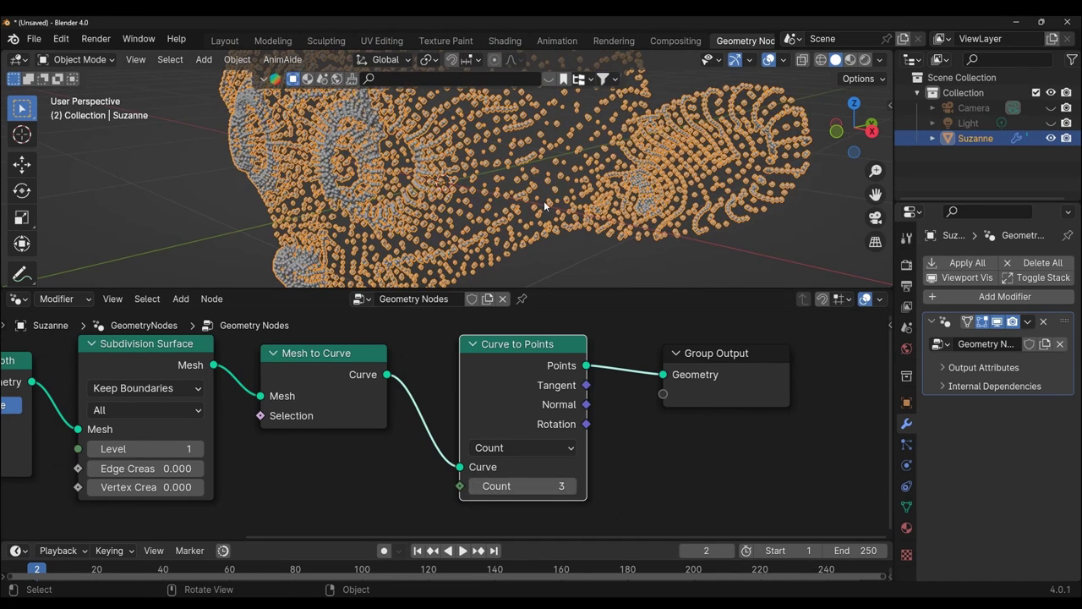
Inspect the point cloud from several angles and lower Count back to 2
scroll(544, 203, down, 4)
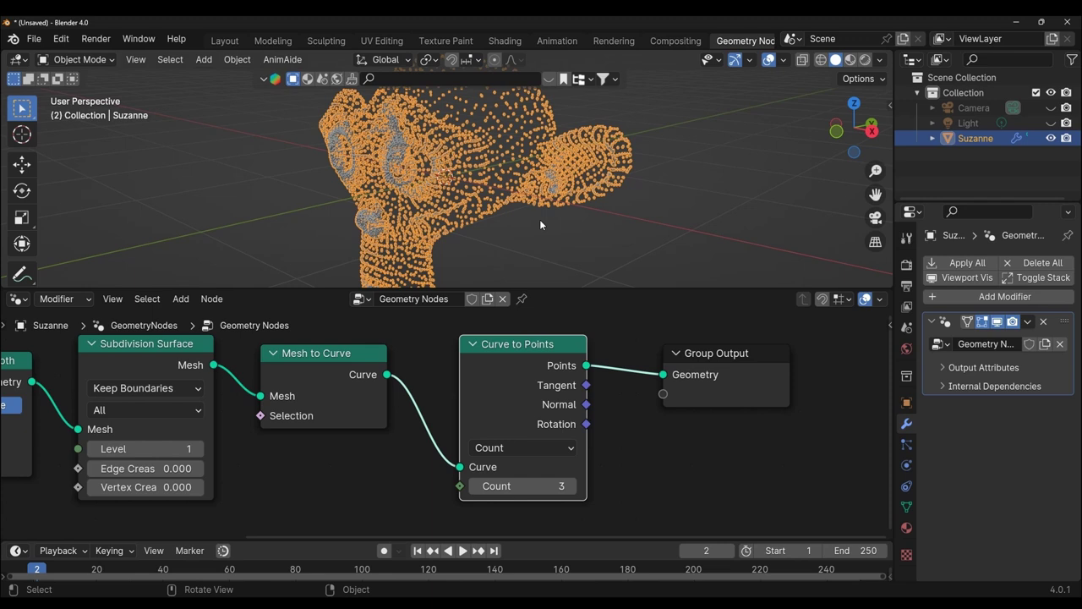
middle_drag(540, 219, 552, 227)
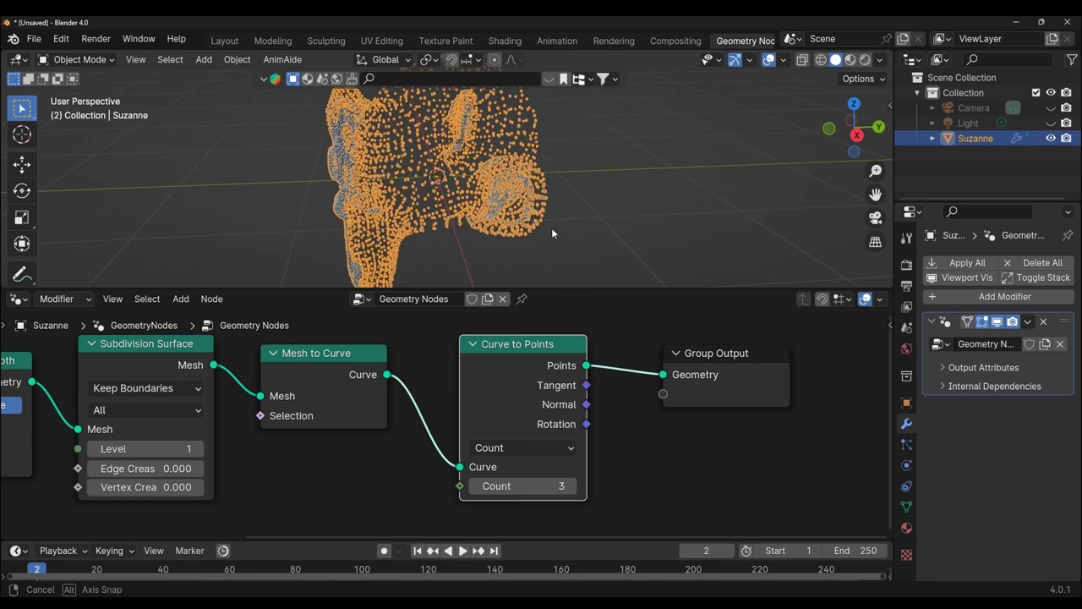
scroll(551, 228, up, 2)
scroll(551, 227, up, 3)
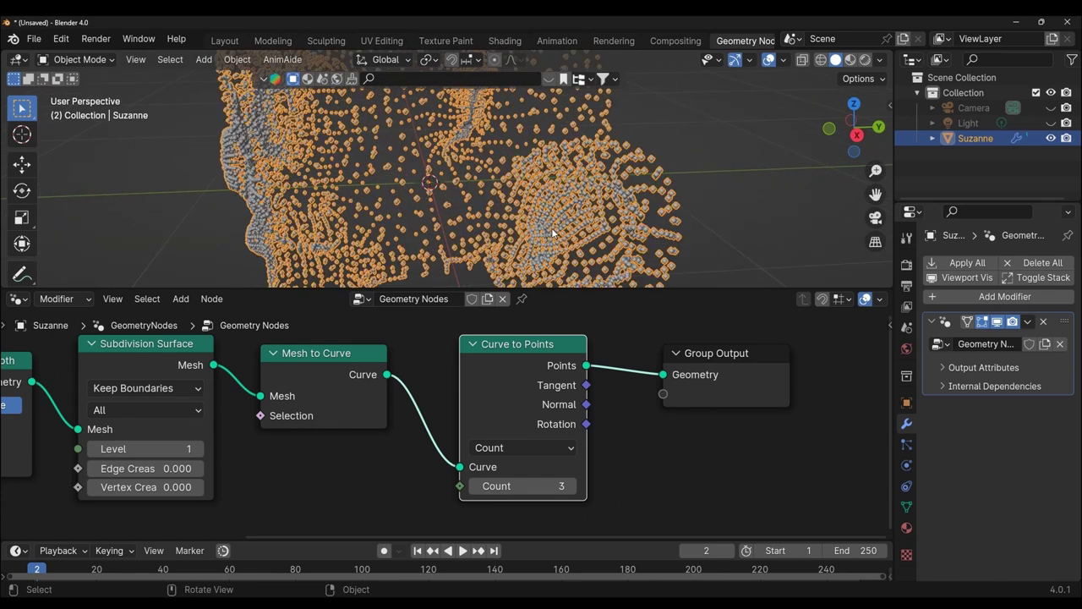
scroll(552, 232, up, 2)
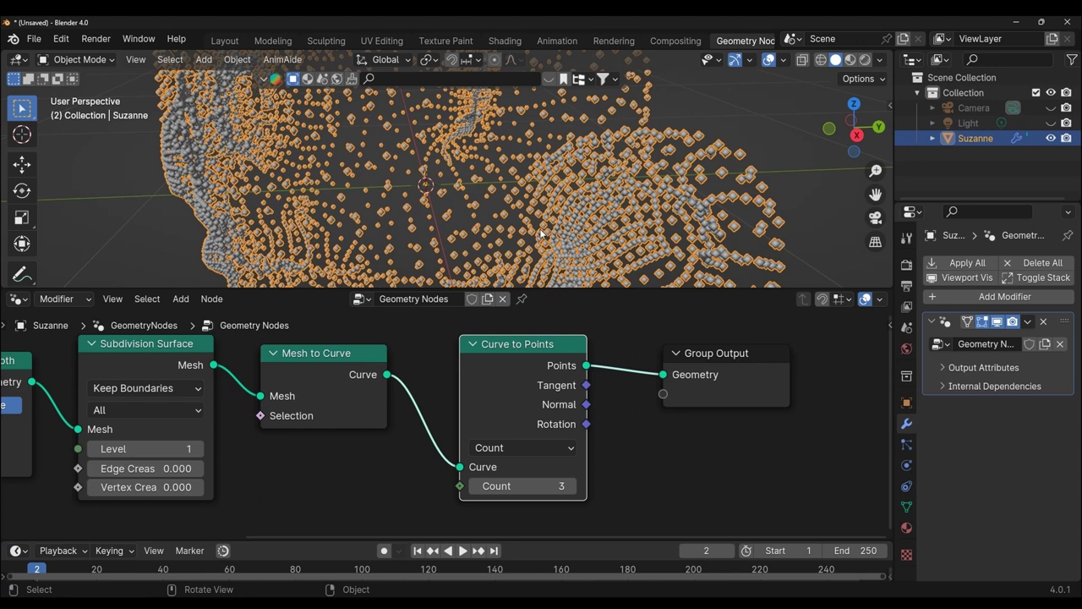
scroll(552, 230, down, 5)
middle_drag(553, 230, 642, 219)
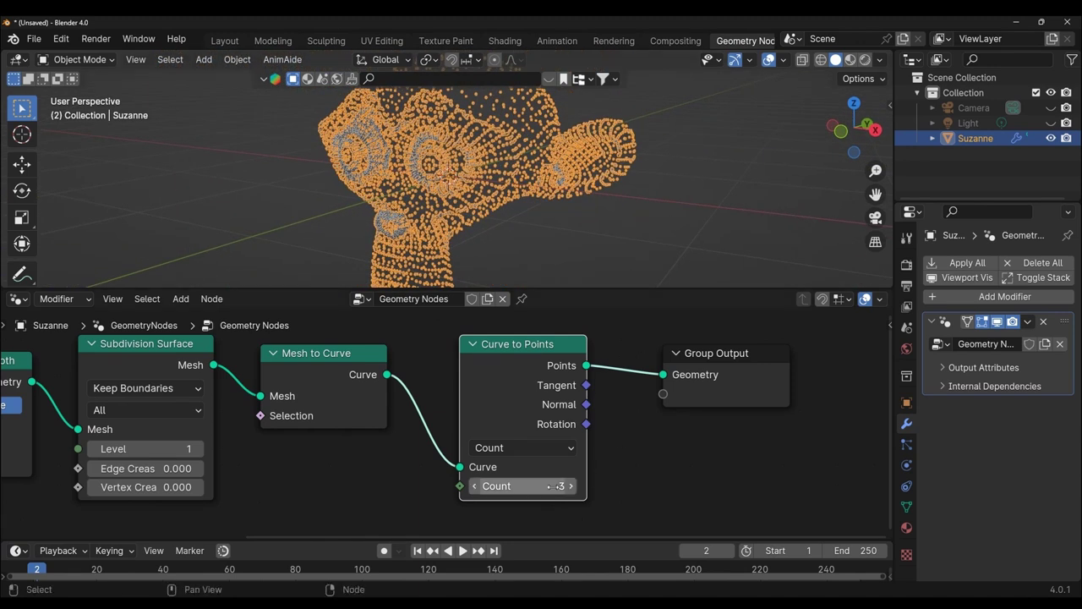
click(476, 487)
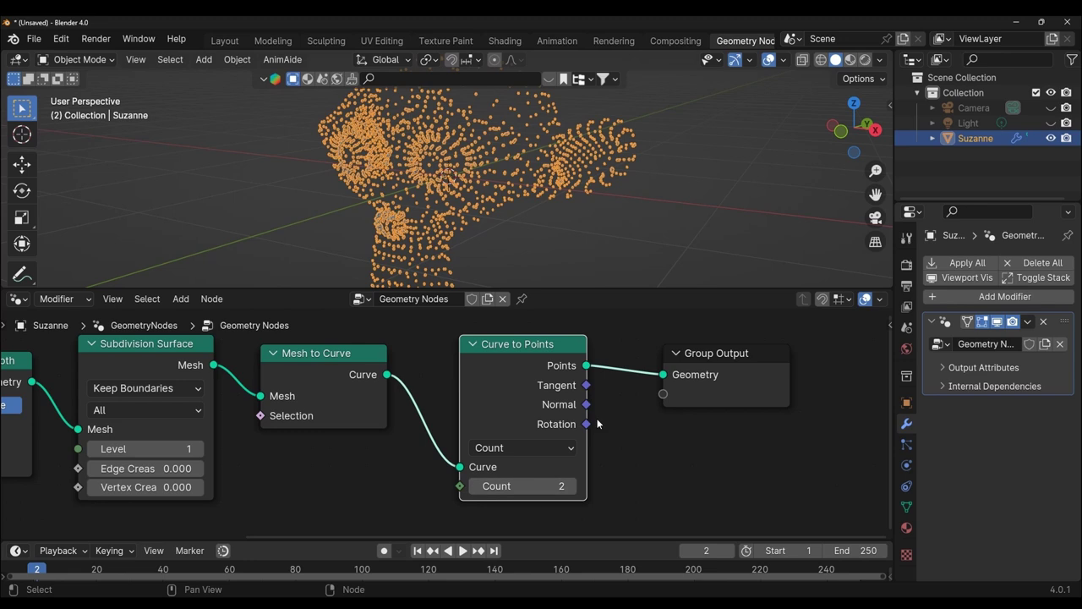
Compare Count 1 against 2 in an enlarged viewport, settling on Count 2
drag(543, 288, 550, 358)
scroll(545, 294, up, 3)
scroll(545, 293, up, 4)
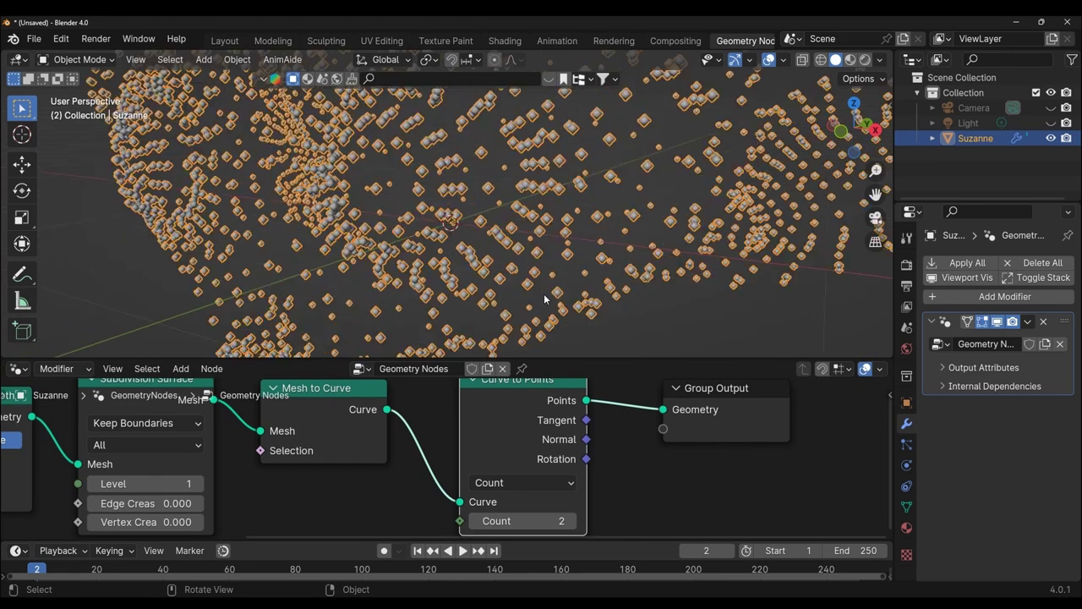
scroll(542, 291, down, 6)
mouse_move(539, 291)
middle_down()
mouse_move(702, 288)
mouse_move(496, 282)
mouse_move(489, 292)
middle_up()
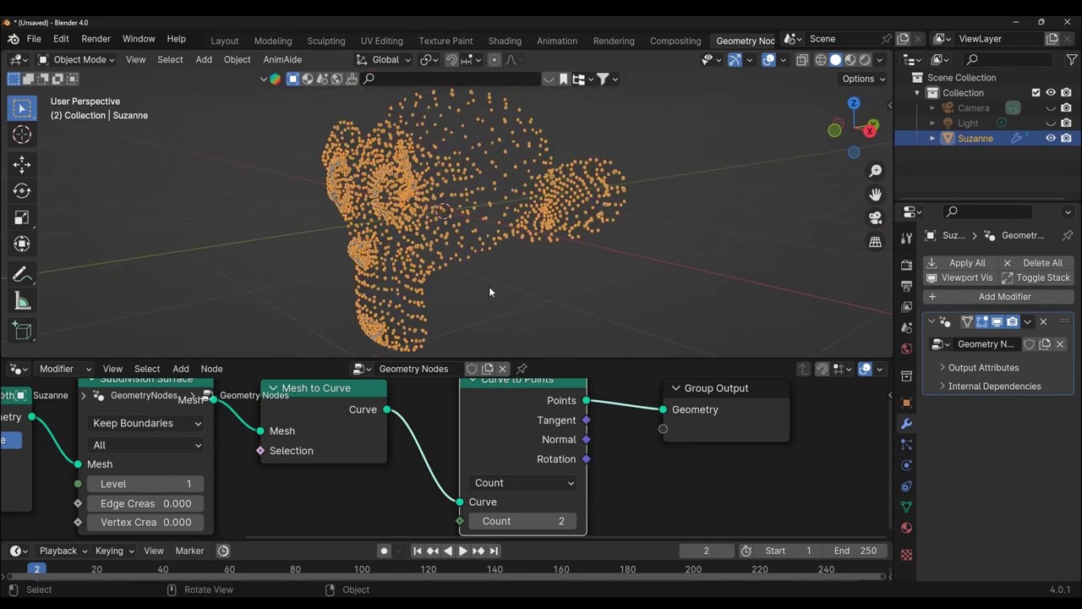
scroll(490, 291, down, 2)
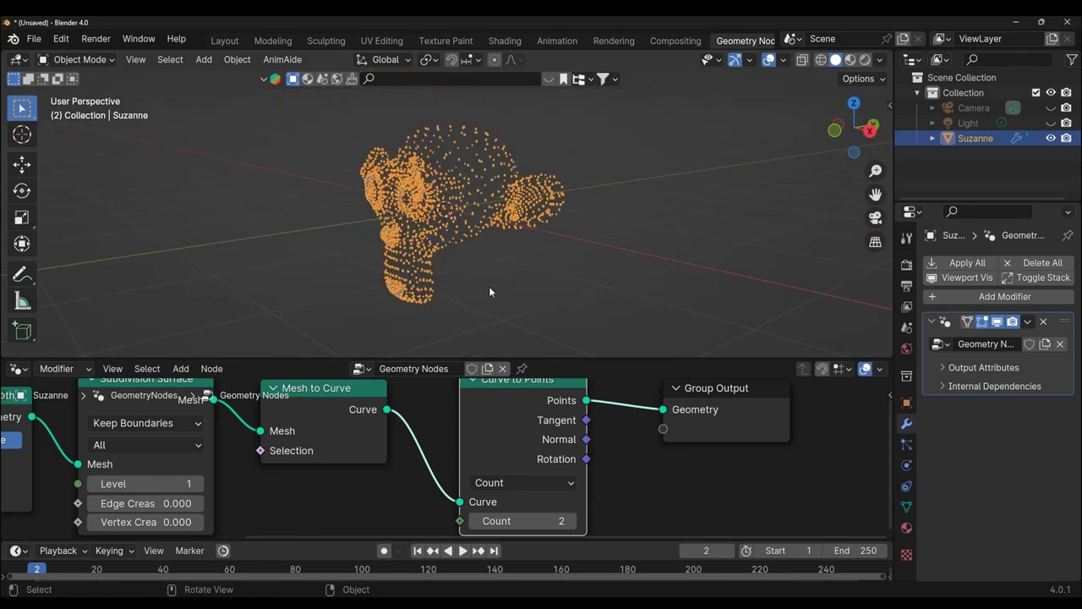
click(475, 520)
mouse_move(507, 313)
middle_down()
mouse_move(522, 299)
mouse_move(619, 296)
mouse_move(525, 301)
middle_up()
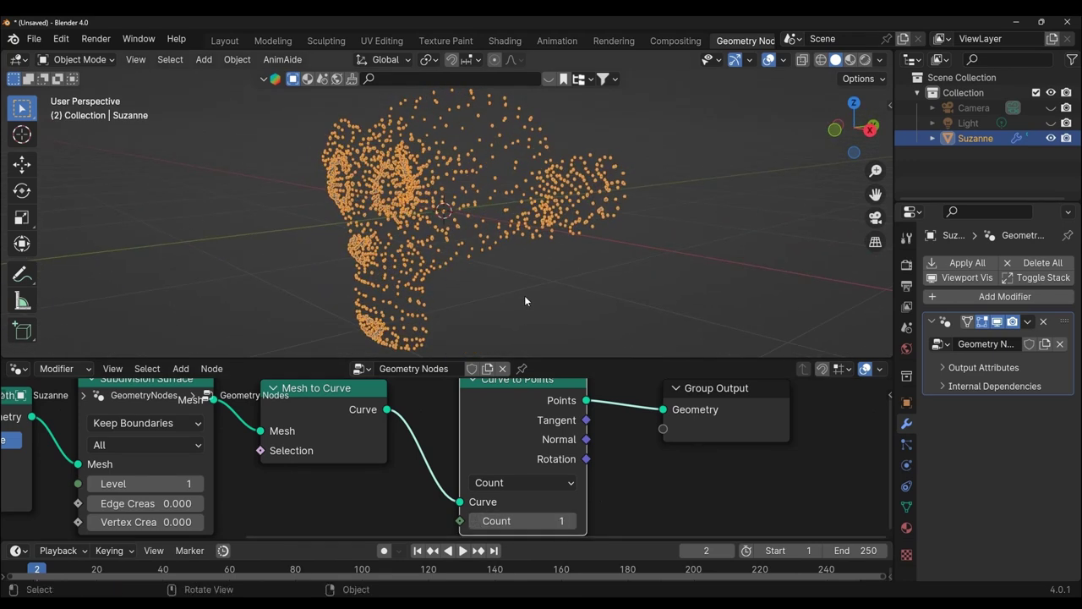
click(576, 521)
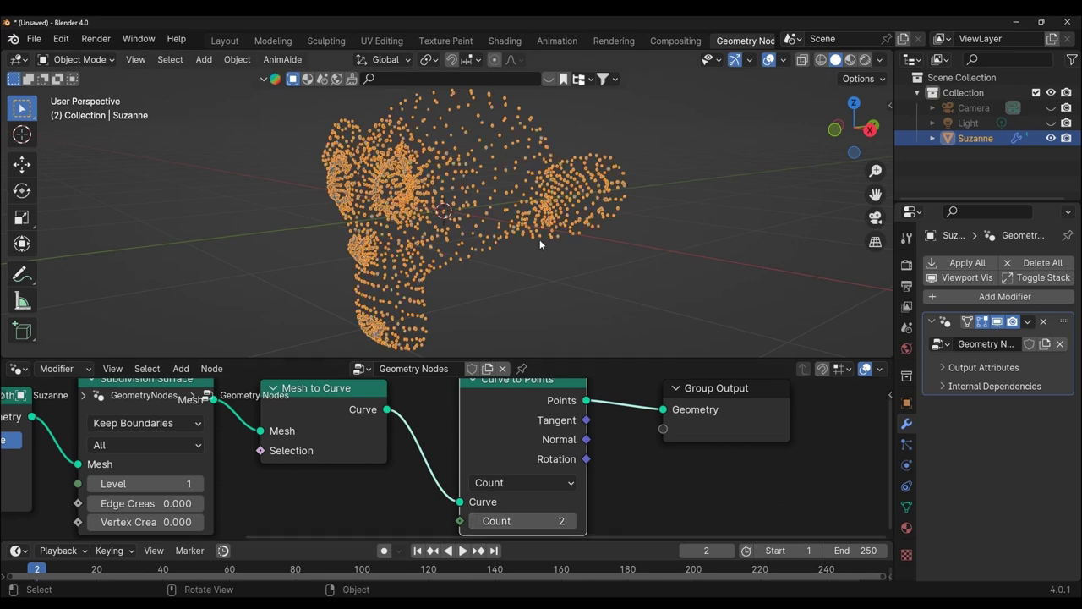
Move Group Output further right, leaving empty space after Curve to Points
drag(611, 358, 642, 280)
scroll(676, 330, down, 3)
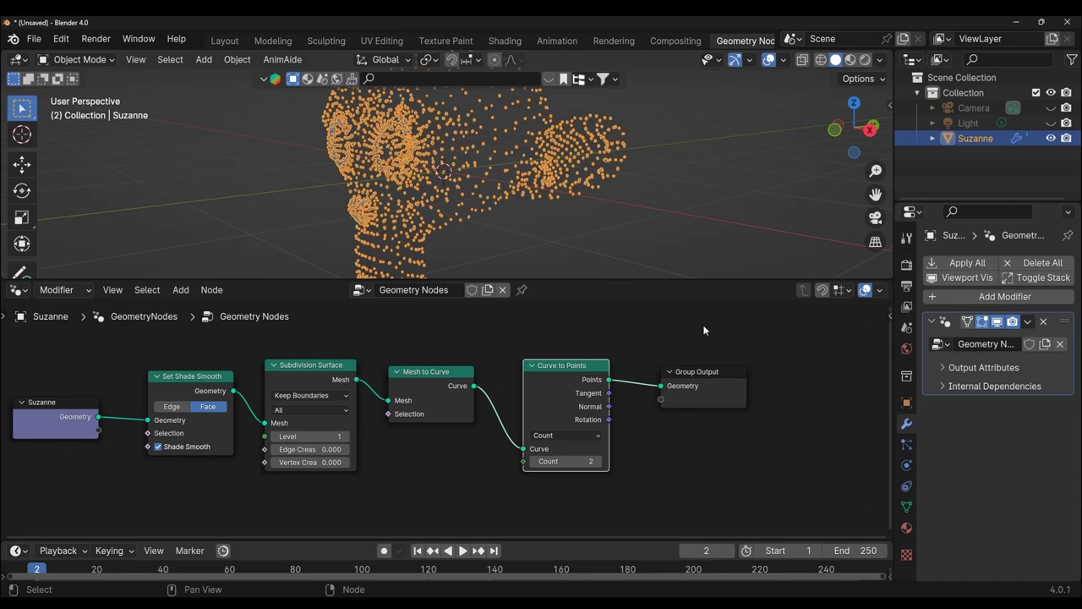
drag(701, 372, 724, 400)
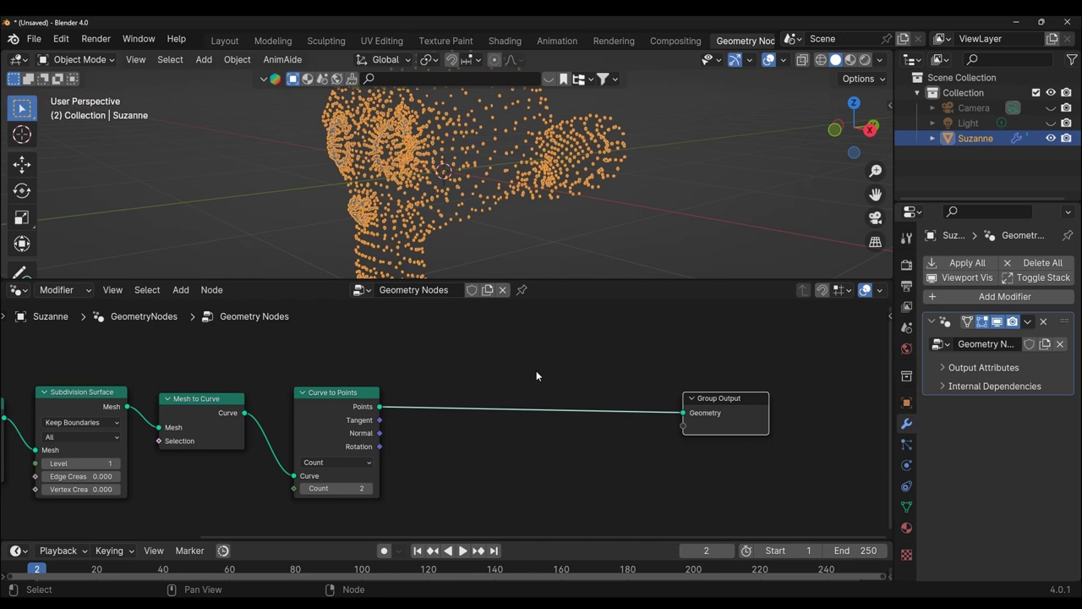
Add an Instance on Points node onto the link leading into Group Output
key(shift+a)
key(space)
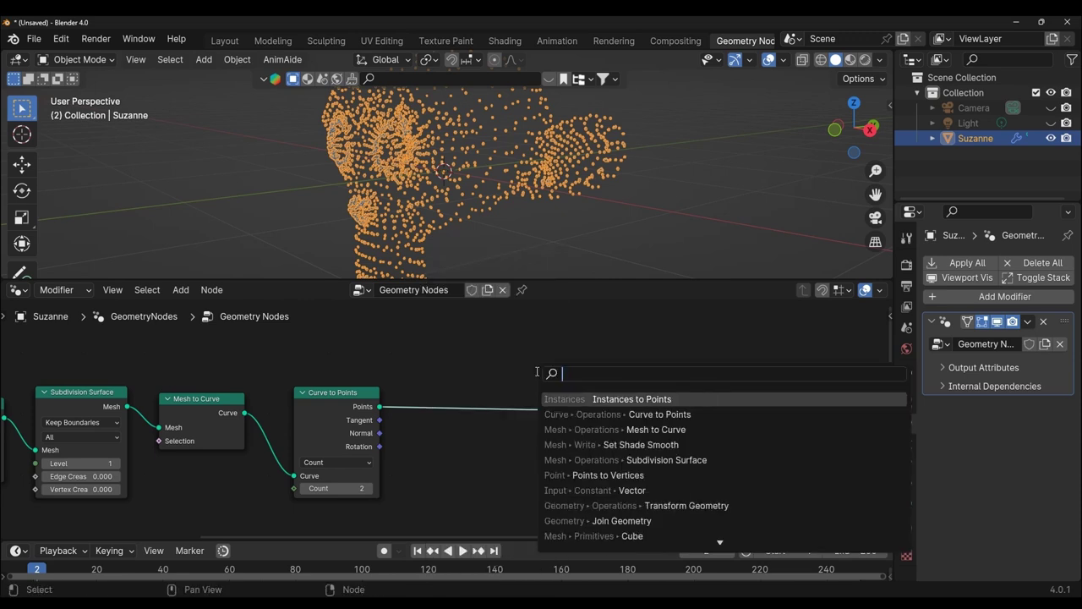
text(instance )
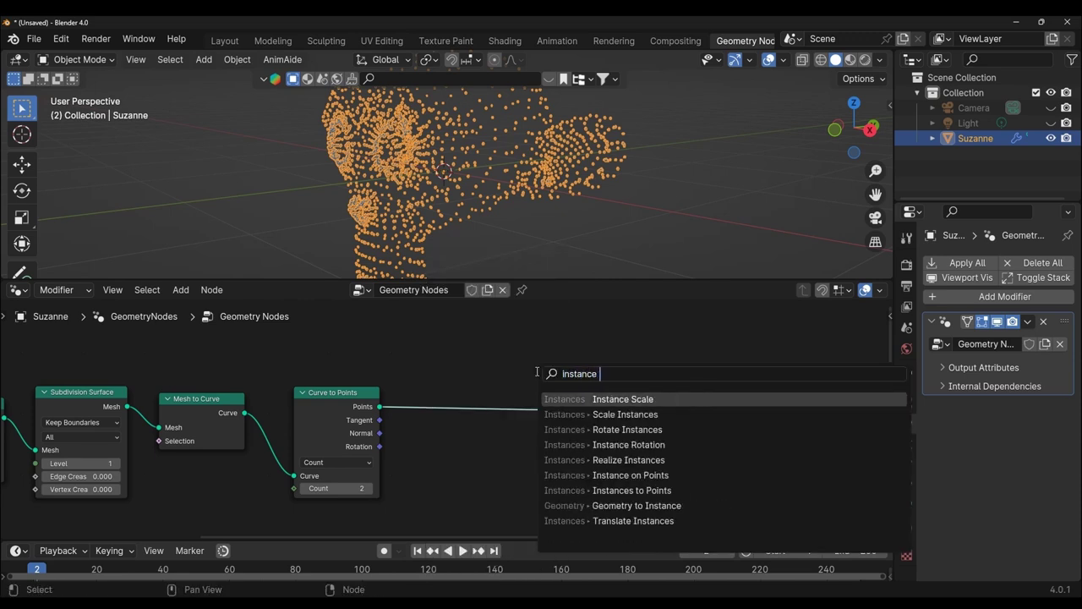
text(on)
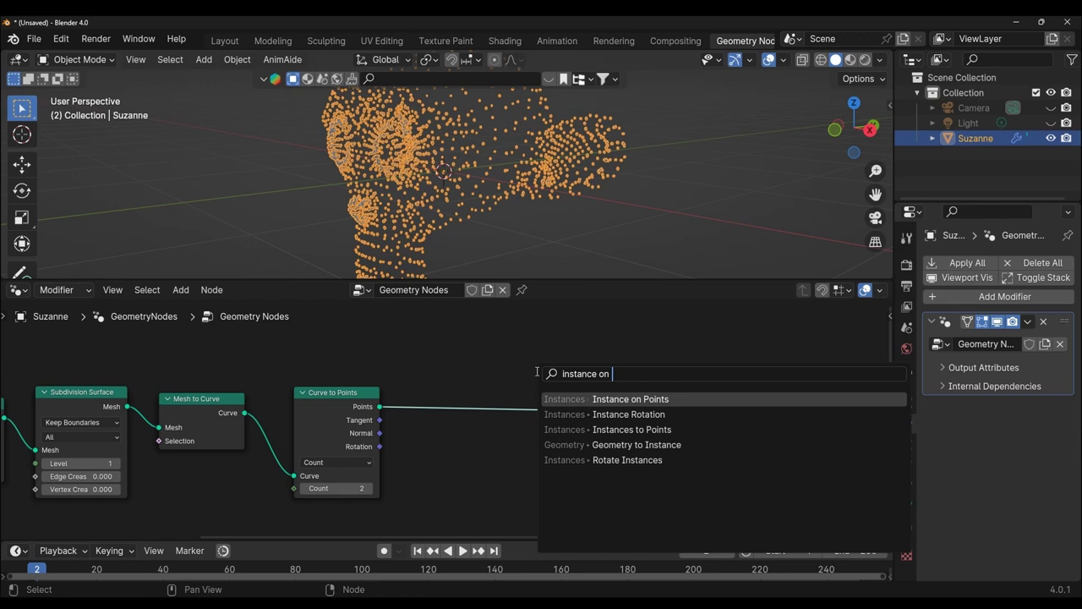
click(592, 399)
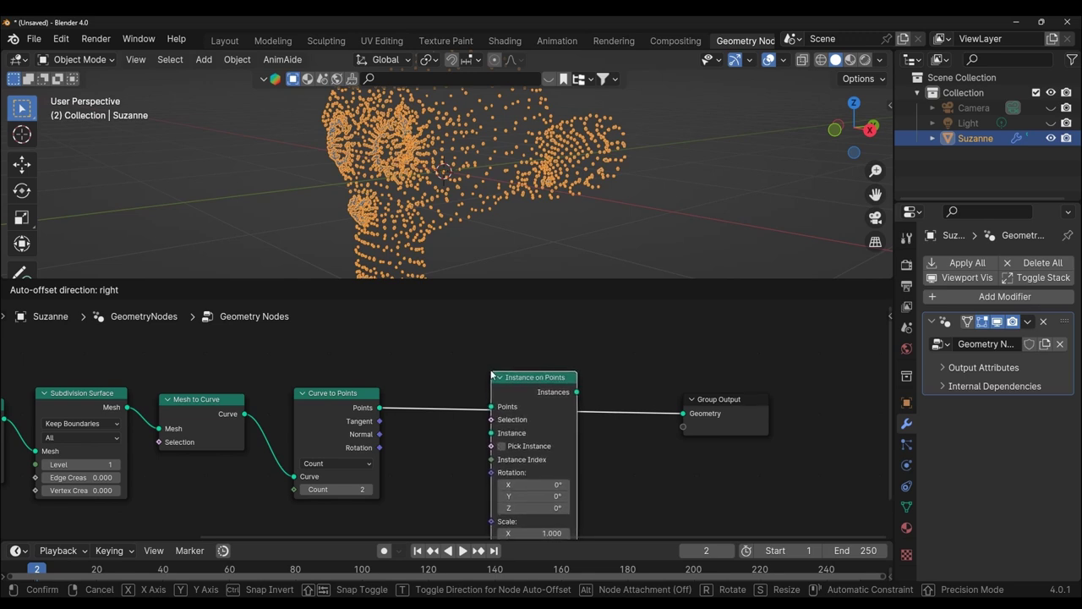
click(490, 371)
scroll(490, 372, down, 1)
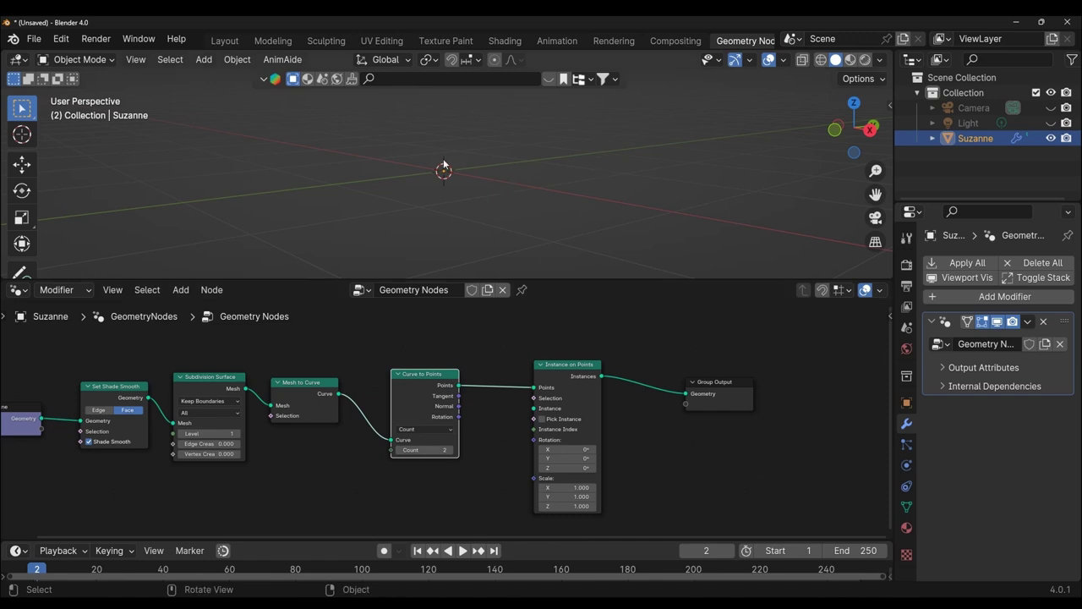
scroll(651, 350, up, 1)
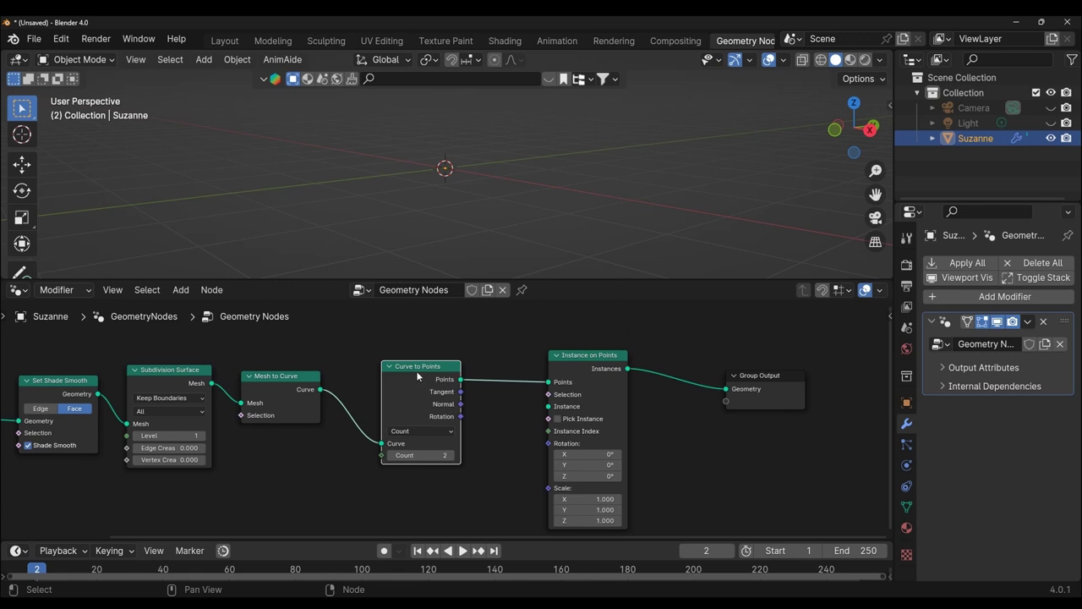
Realign Curve to Points, Mesh to Curve, Subdivision Surface and Set Shade Smooth into a tidy chain
drag(416, 370, 387, 351)
drag(251, 380, 254, 368)
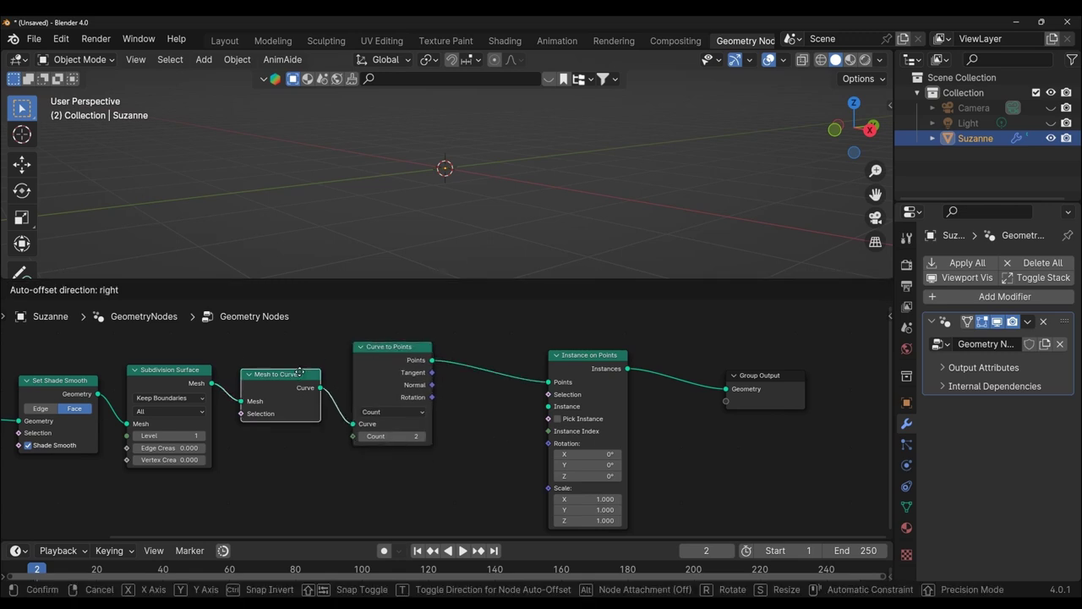
drag(168, 372, 181, 363)
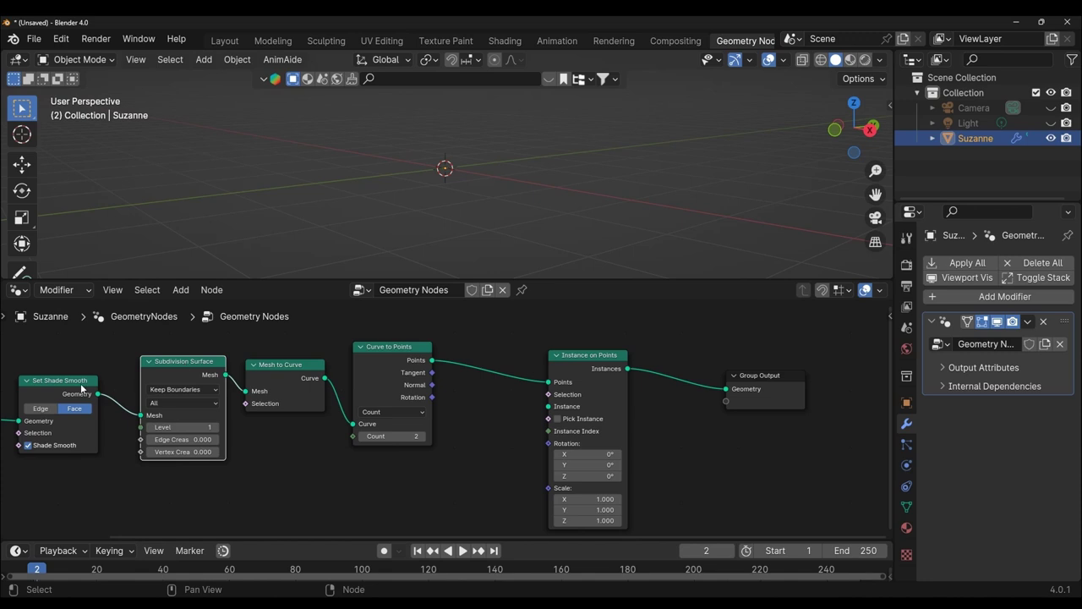
drag(97, 376, 115, 373)
scroll(553, 453, up, 2)
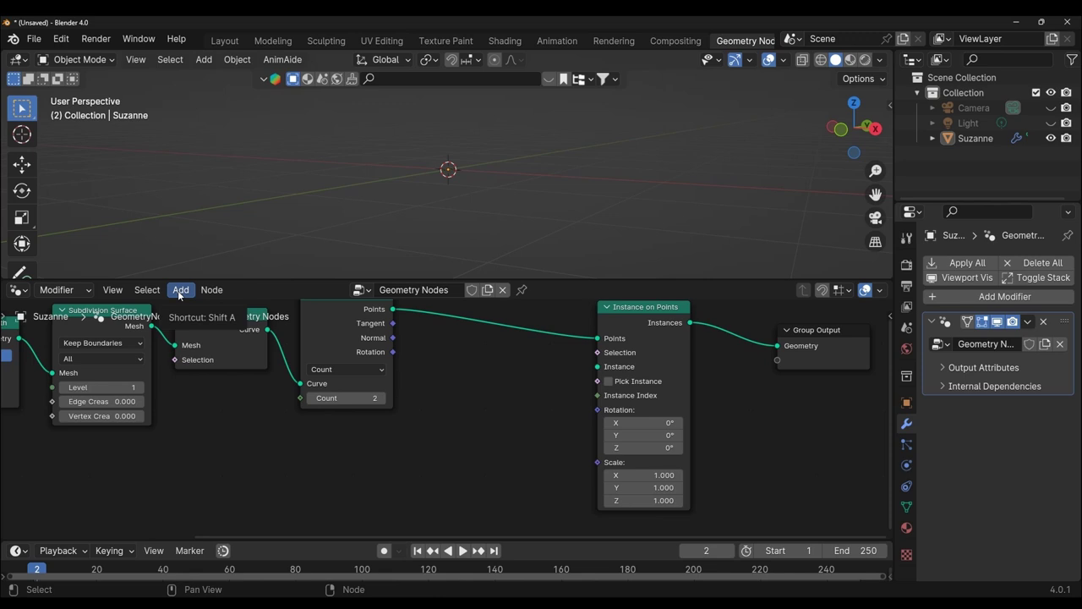
Add a Spiral curve node and connect its Curve output to the Instance input
click(178, 290)
mouse_move(204, 378)
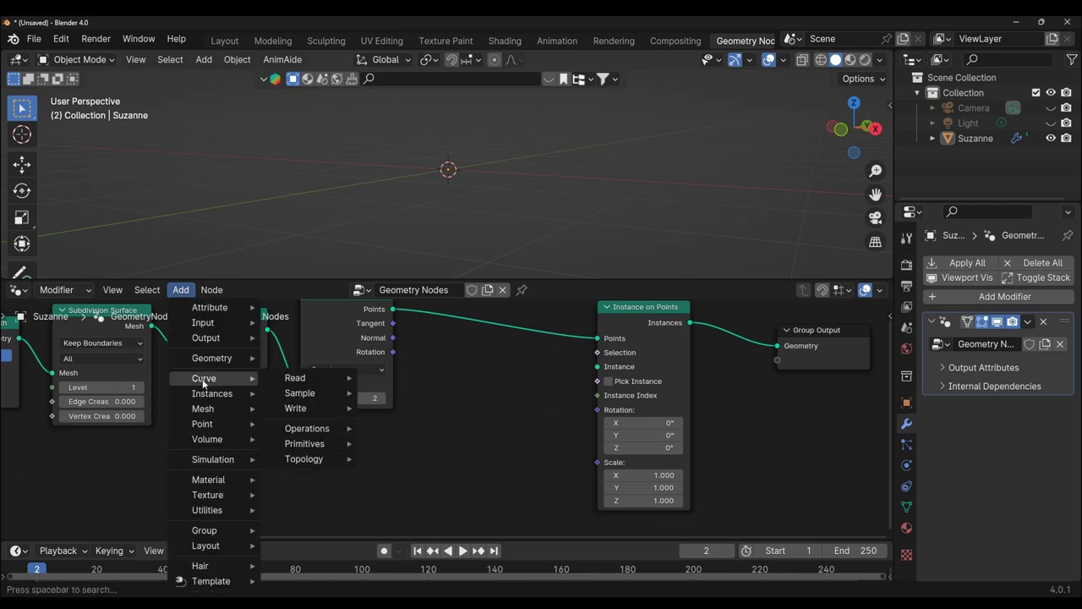
mouse_move(305, 443)
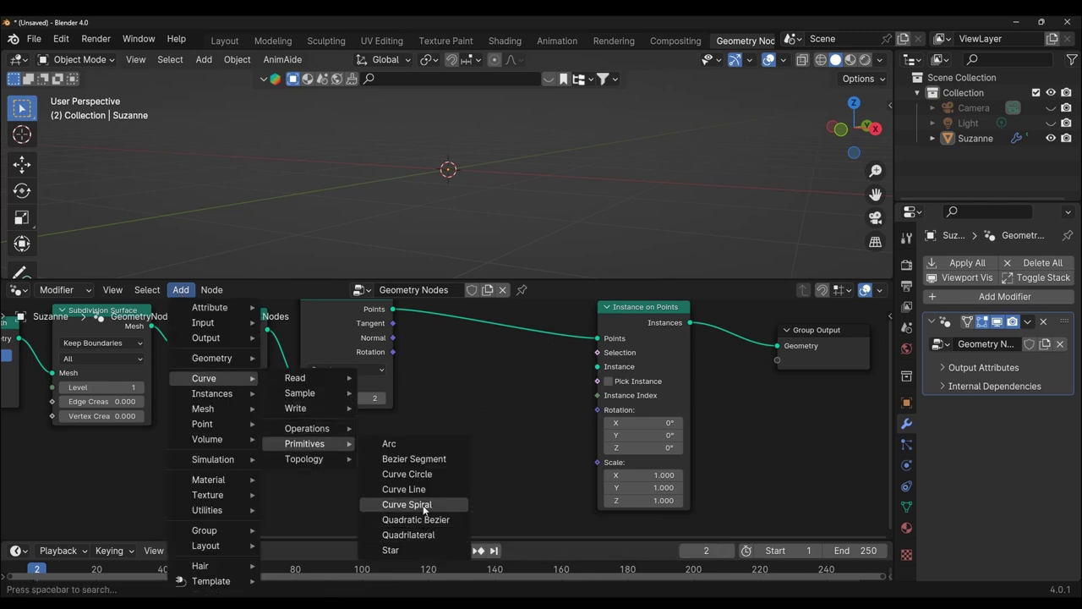
click(423, 505)
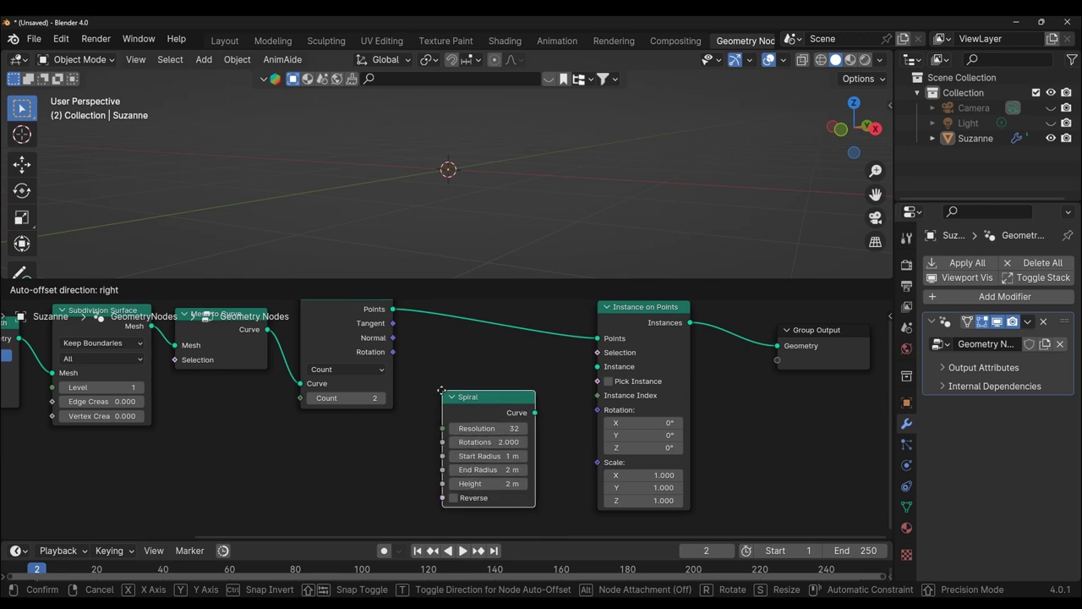
click(439, 391)
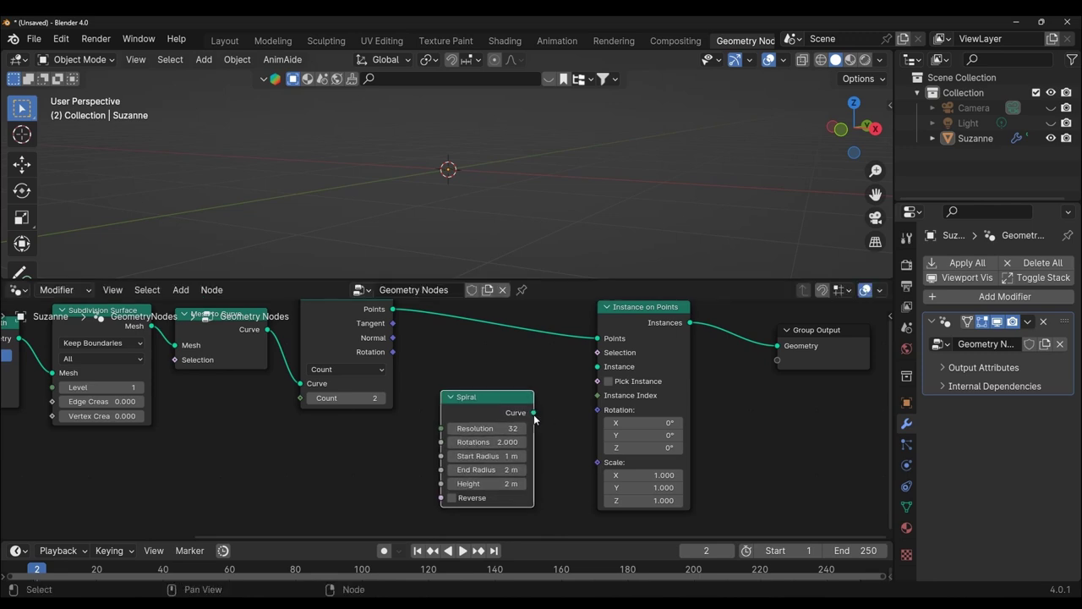
drag(534, 412, 597, 367)
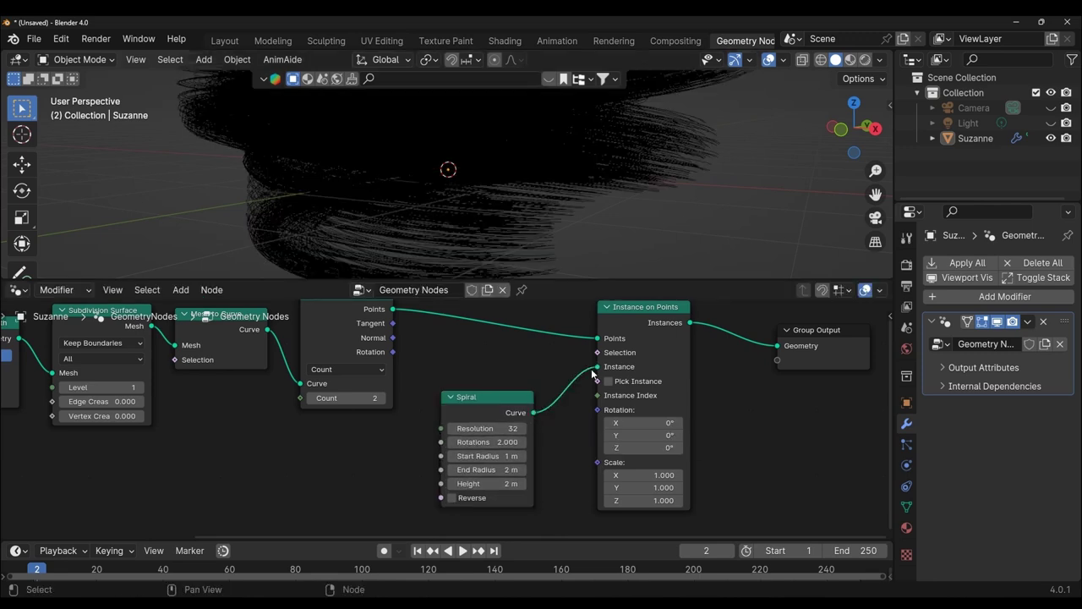
scroll(531, 200, down, 3)
scroll(533, 206, down, 2)
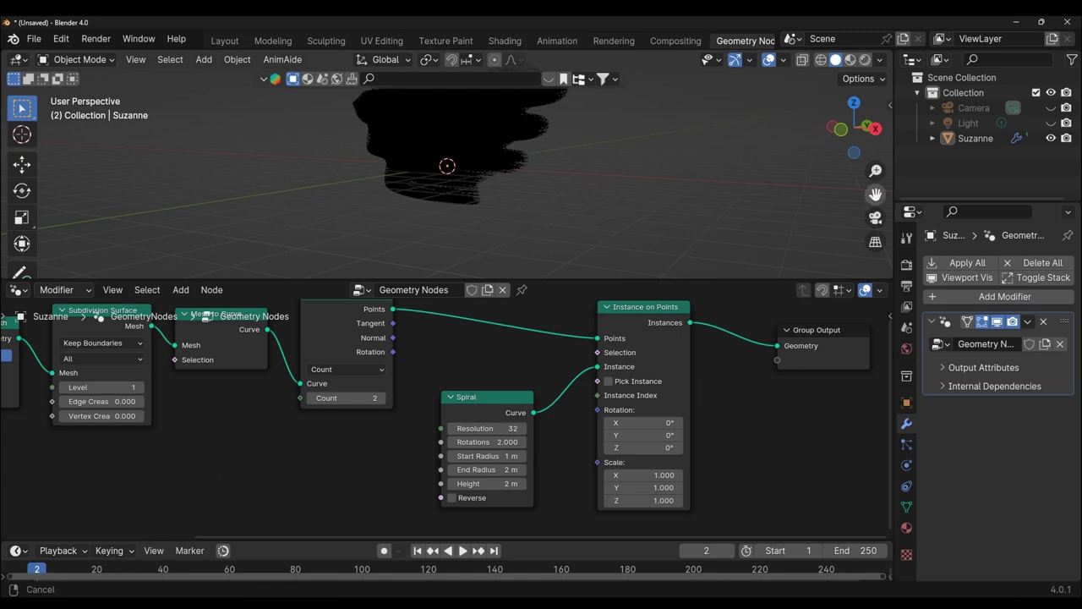
Select Suzanne and orbit the 3D view to inspect the instanced spirals
drag(876, 194, 893, 241)
click(548, 192)
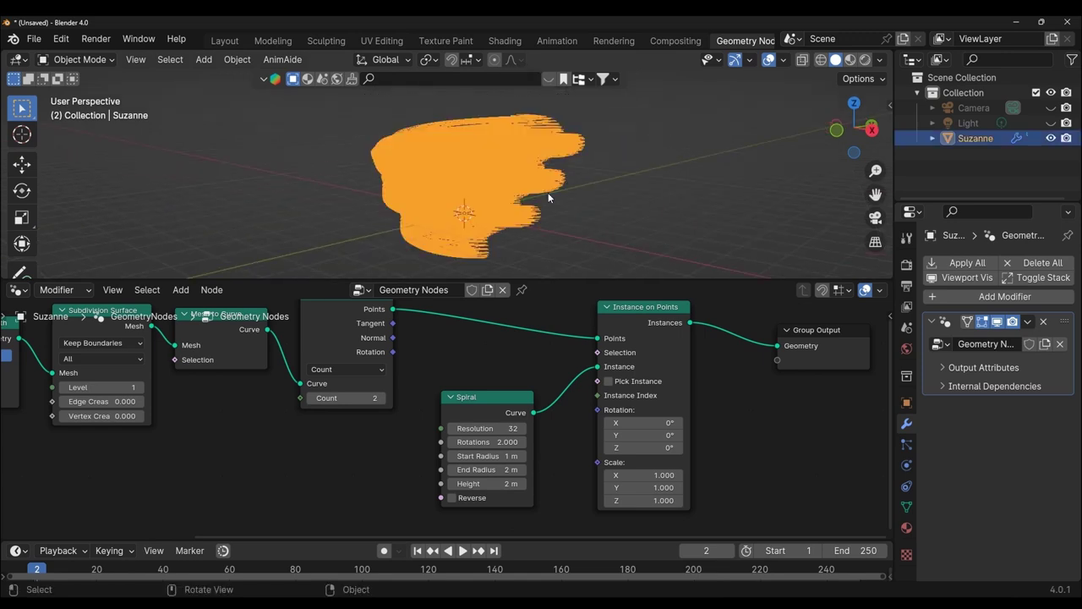
mouse_move(548, 192)
middle_down()
mouse_move(641, 187)
mouse_move(441, 177)
middle_up()
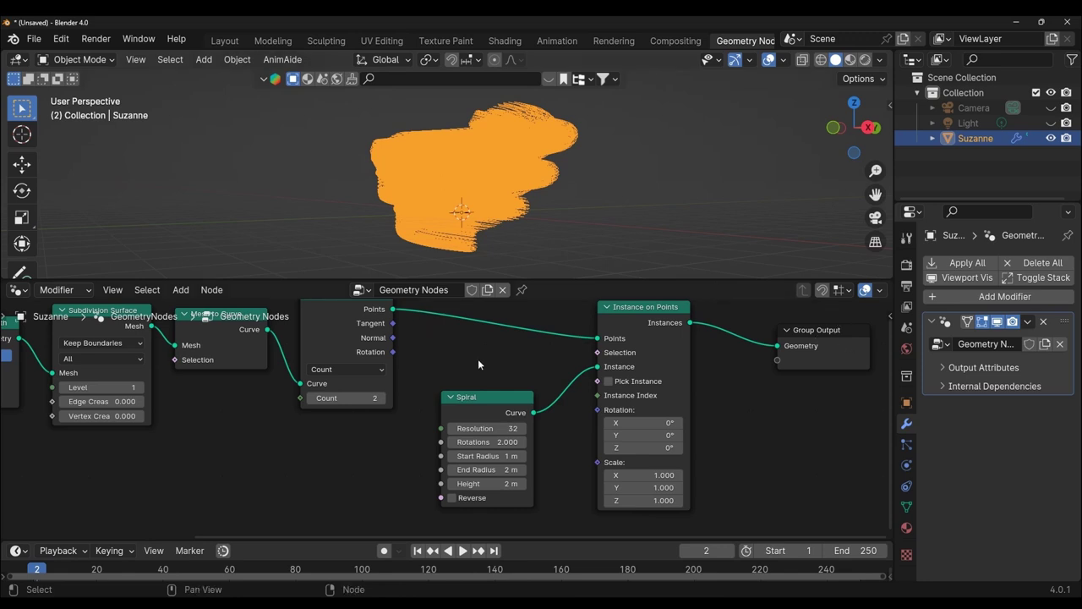
Set the Spiral's Resolution to 1 and Rotations to 2.010
scroll(507, 382, up, 2)
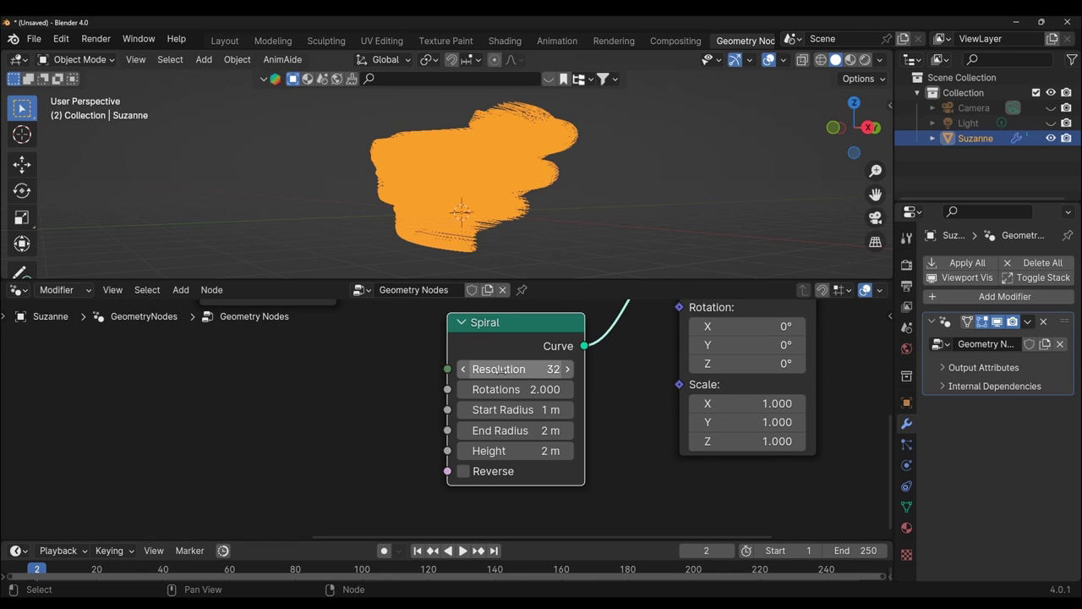
click(526, 369)
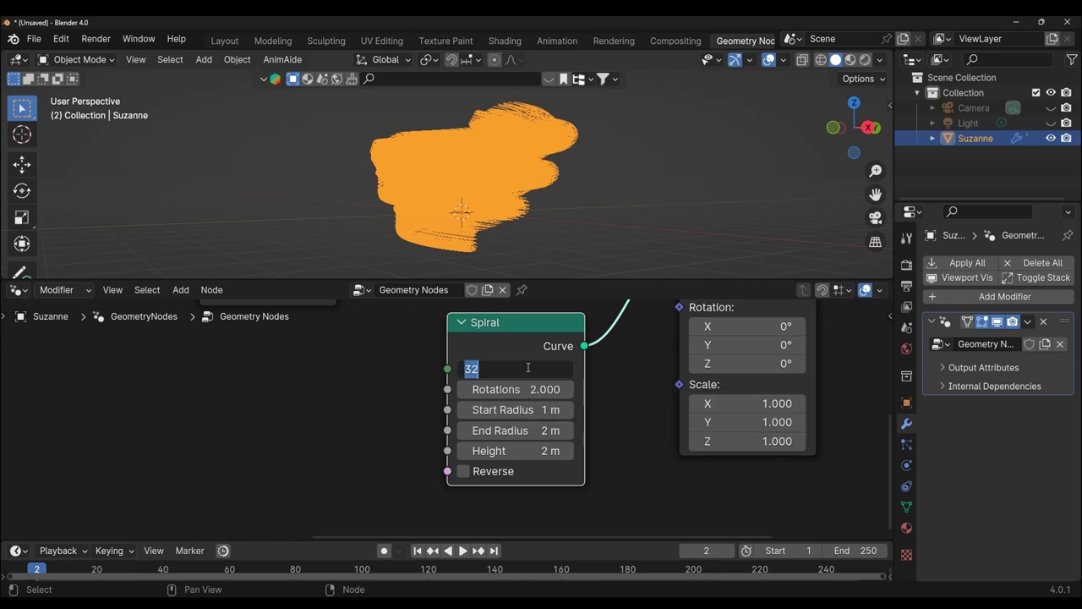
text(1)
key(Return)
mouse_move(601, 202)
middle_down()
mouse_move(763, 207)
mouse_move(338, 233)
mouse_move(522, 234)
mouse_move(688, 218)
middle_up()
double_click(534, 390)
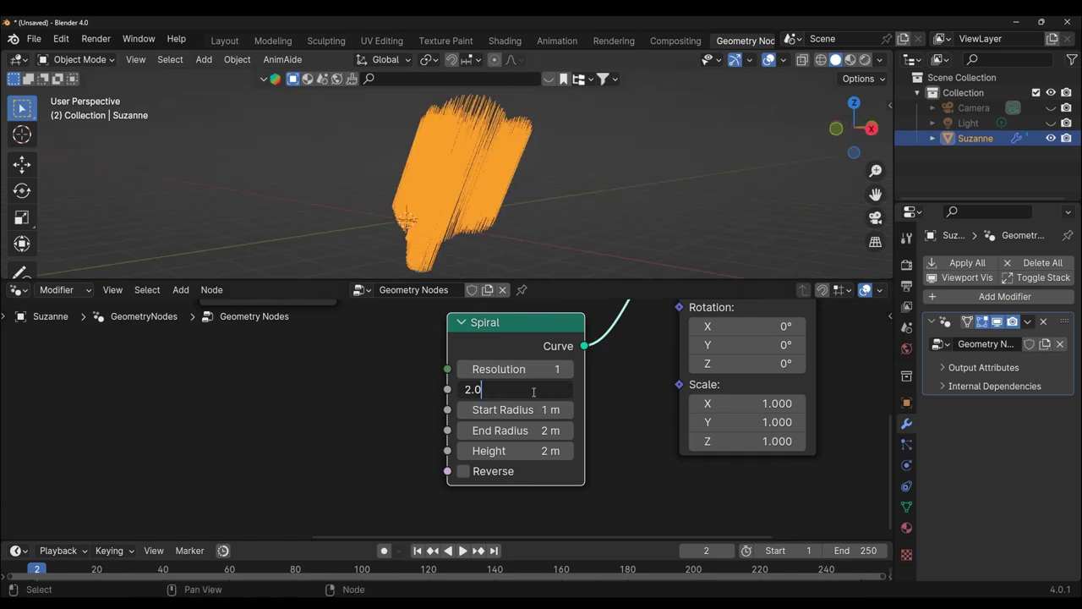
text(1)
key(Return)
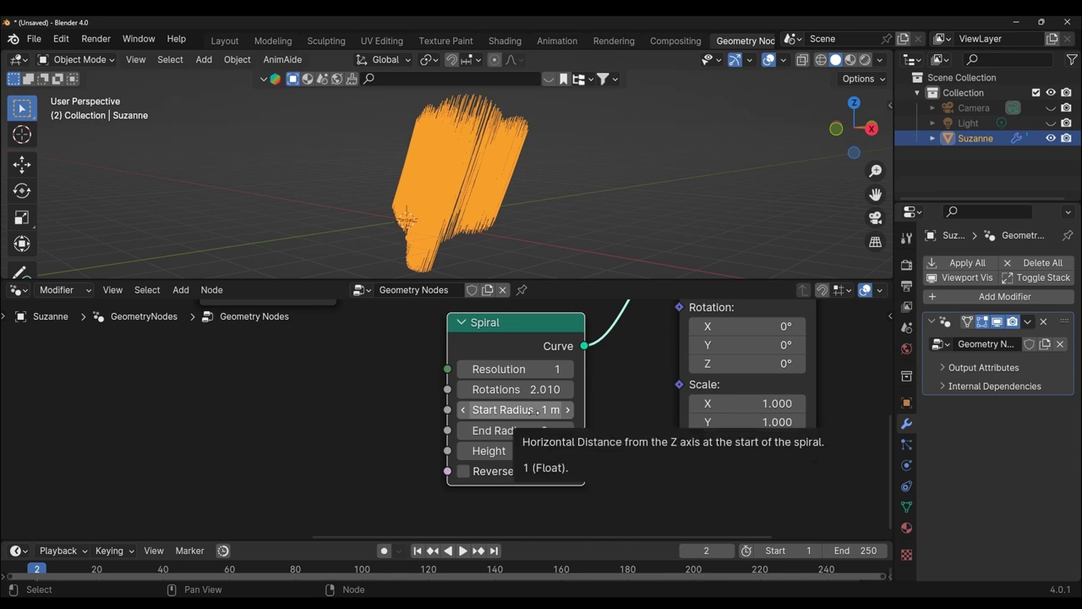
Set the Spiral's Start Radius to 0.1 m, End Radius 0 m and Height 0 m
click(537, 410)
text(0.1)
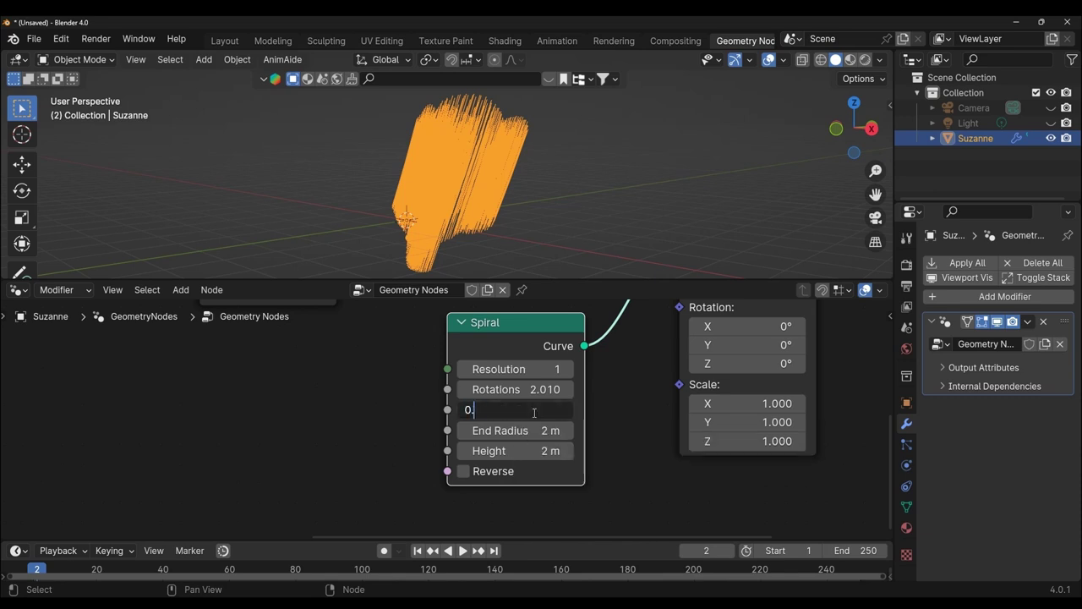
key(Return)
middle_drag(476, 220, 536, 211)
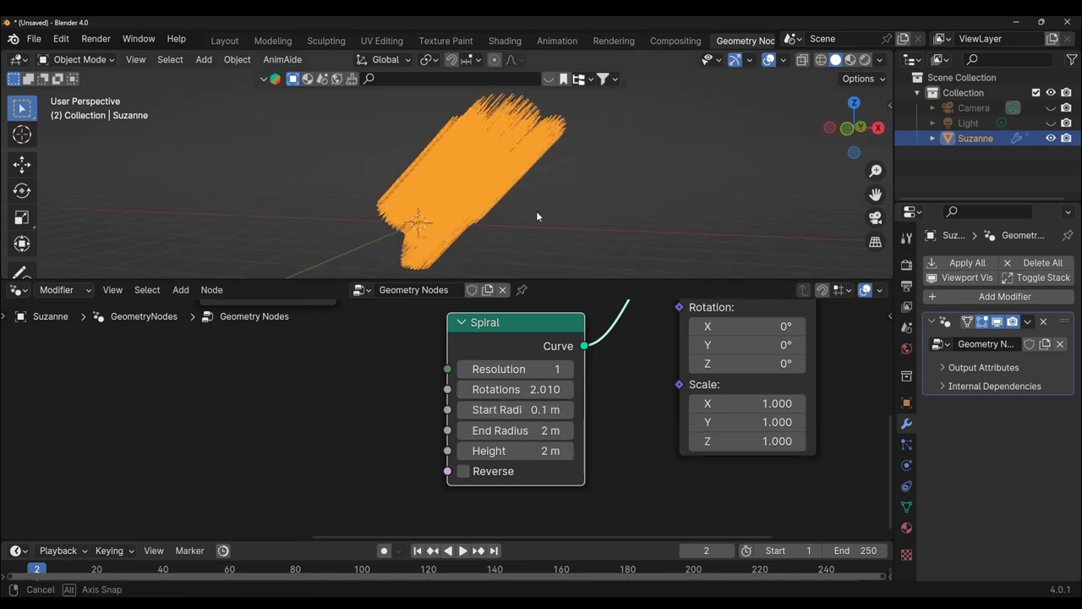
click(534, 431)
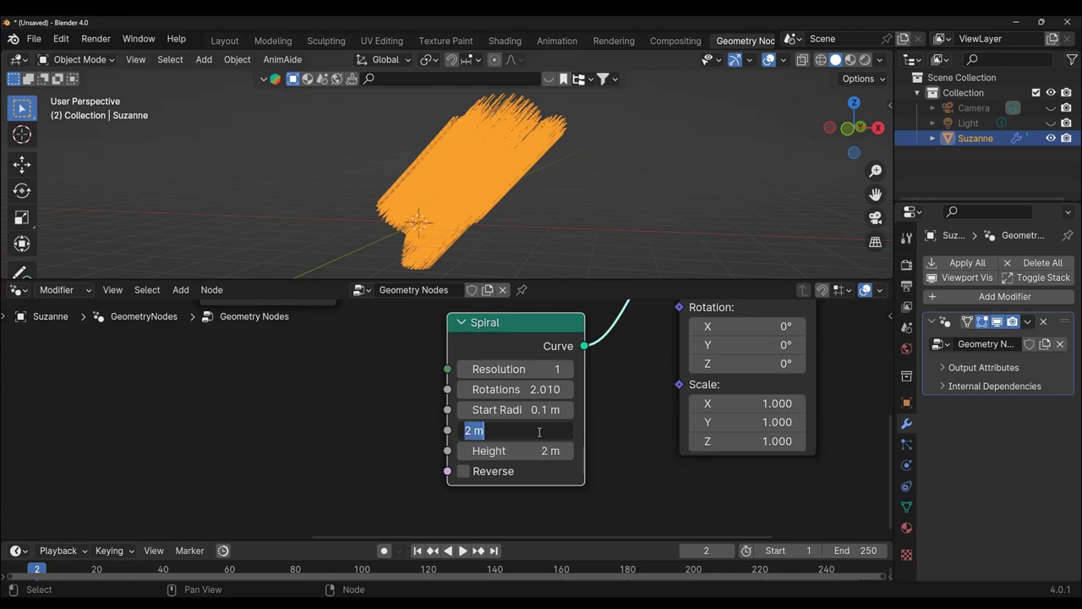
text(0)
key(Return)
click(516, 450)
text(0)
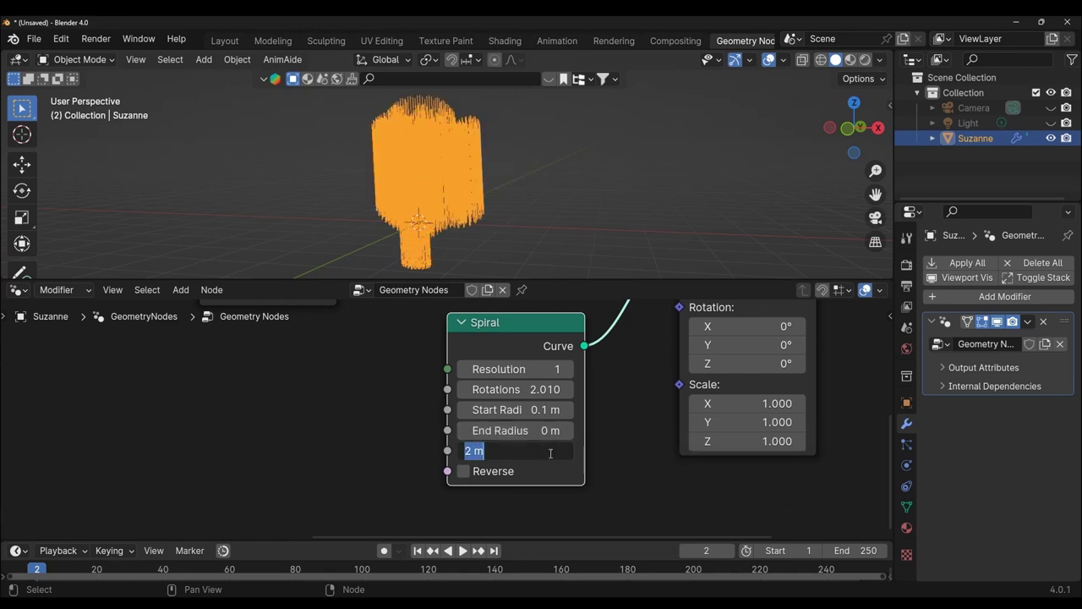
key(Return)
drag(668, 280, 667, 404)
Orbit and zoom the viewport to view the whole stroke-built Suzanne
middle_drag(657, 329, 635, 331)
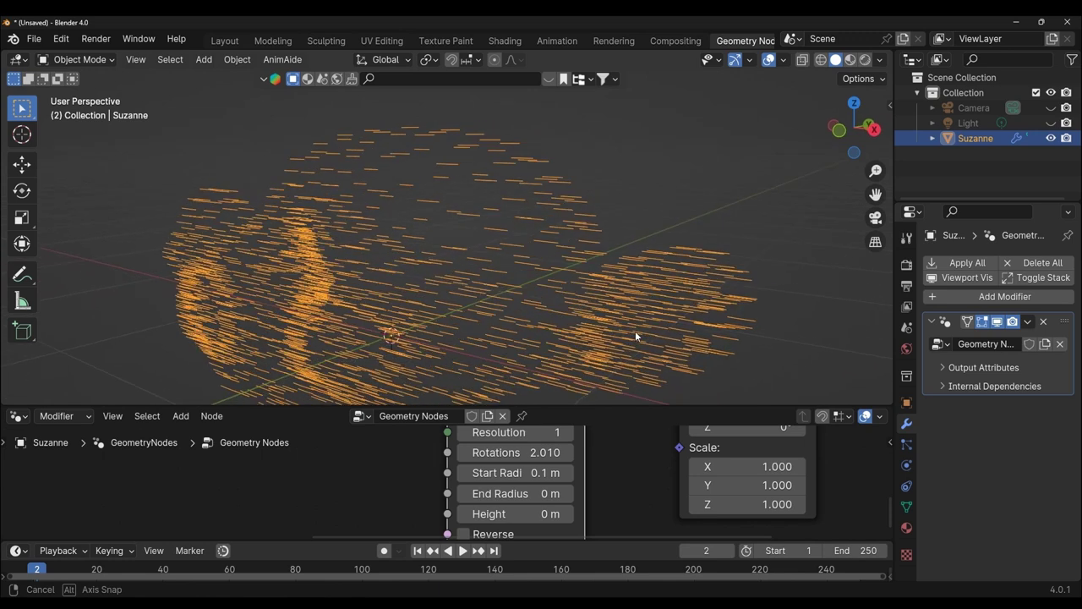
scroll(623, 318, up, 1)
scroll(524, 279, up, 2)
scroll(420, 250, up, 1)
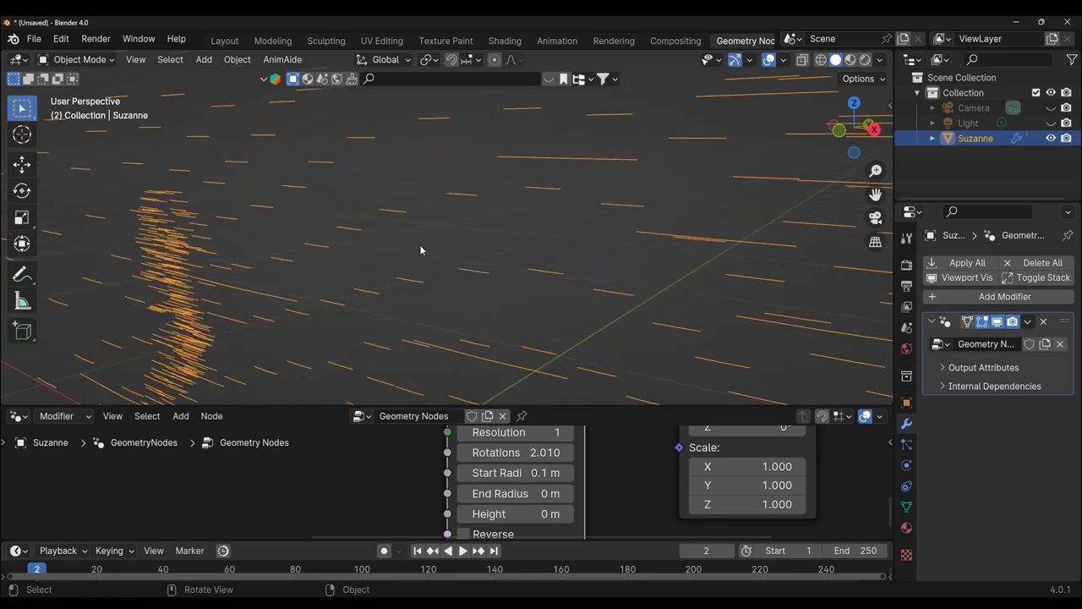
scroll(423, 246, down, 4)
scroll(429, 249, down, 2)
mouse_move(430, 252)
middle_down()
mouse_move(510, 239)
mouse_move(429, 257)
mouse_move(496, 249)
middle_up()
scroll(533, 247, up, 1)
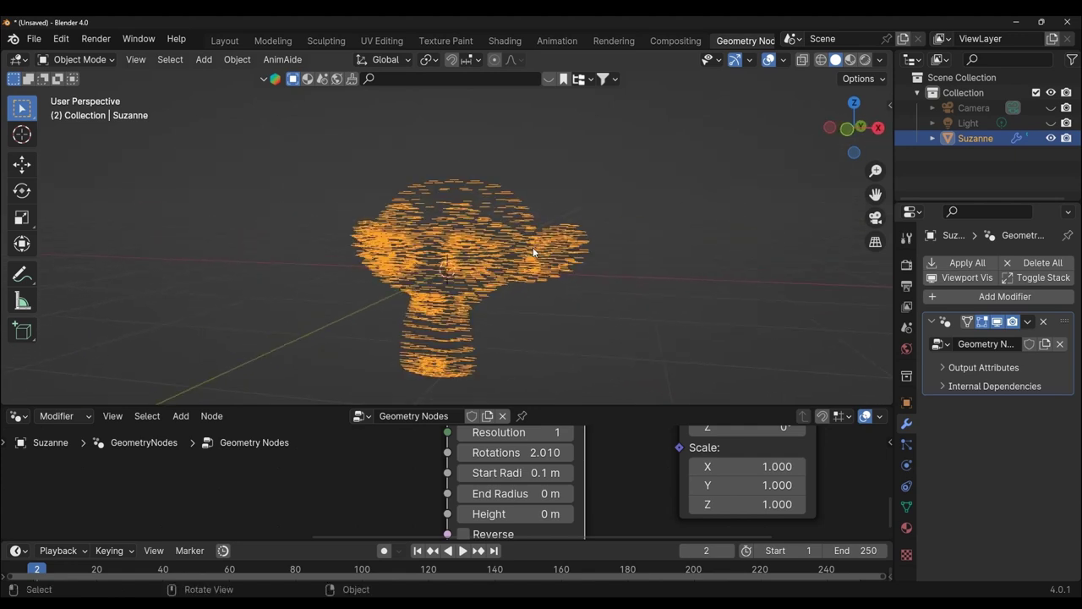
scroll(615, 245, up, 6)
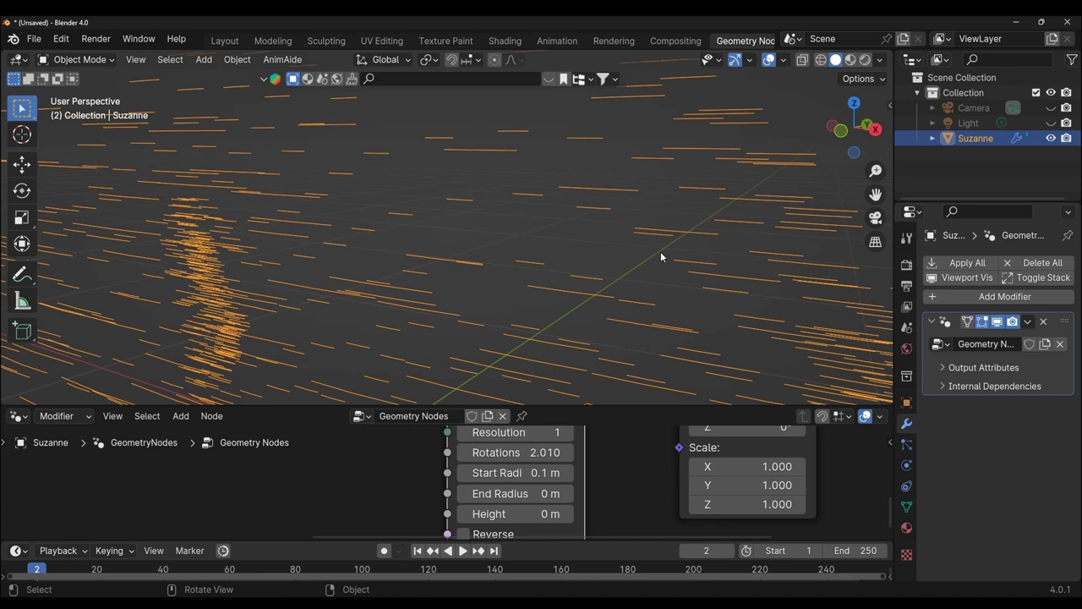
scroll(660, 251, down, 3)
scroll(660, 252, down, 3)
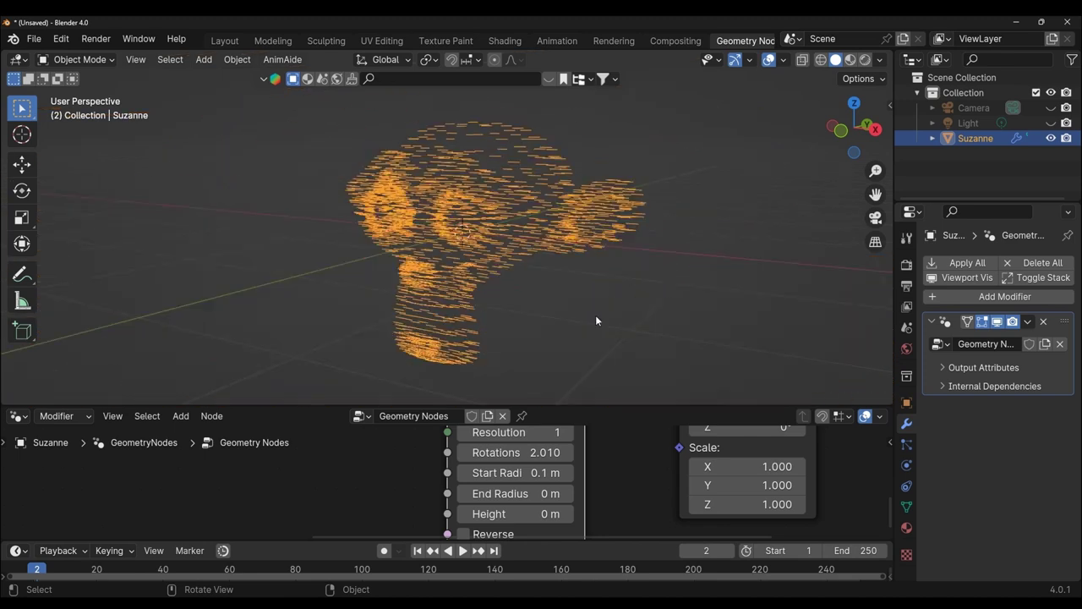
Enlarge the node editor and shift Group Output further right of Instance on Points
drag(613, 406, 613, 304)
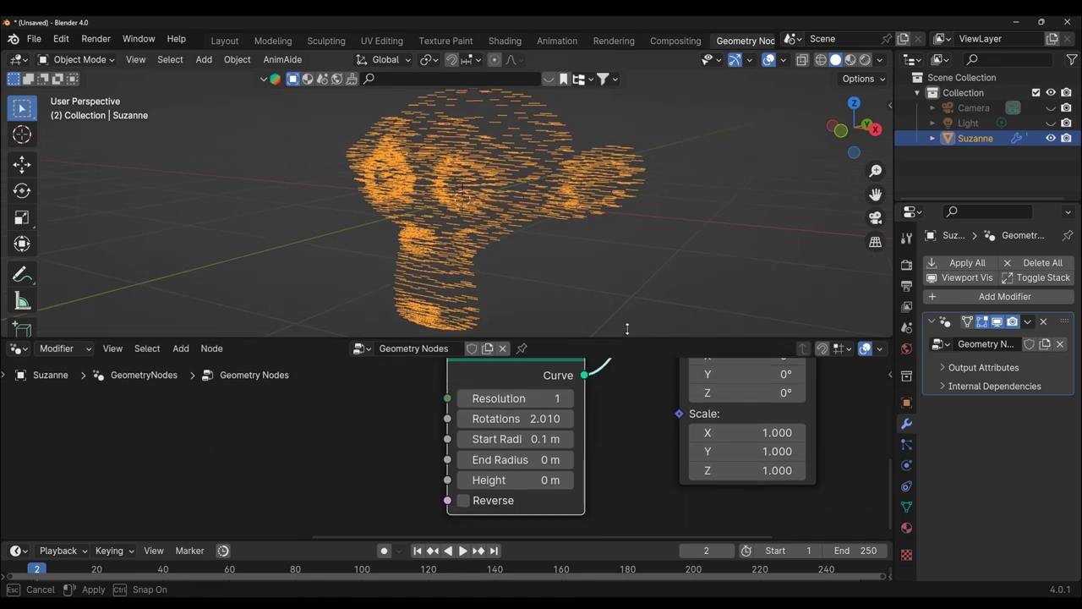
scroll(685, 468, down, 2)
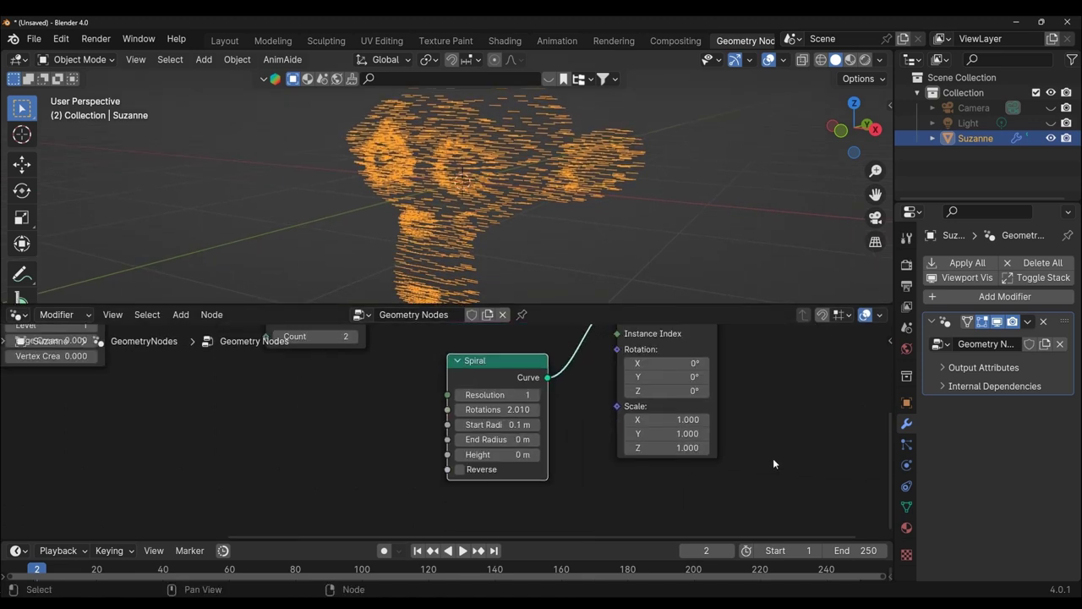
middle_drag(774, 458, 470, 564)
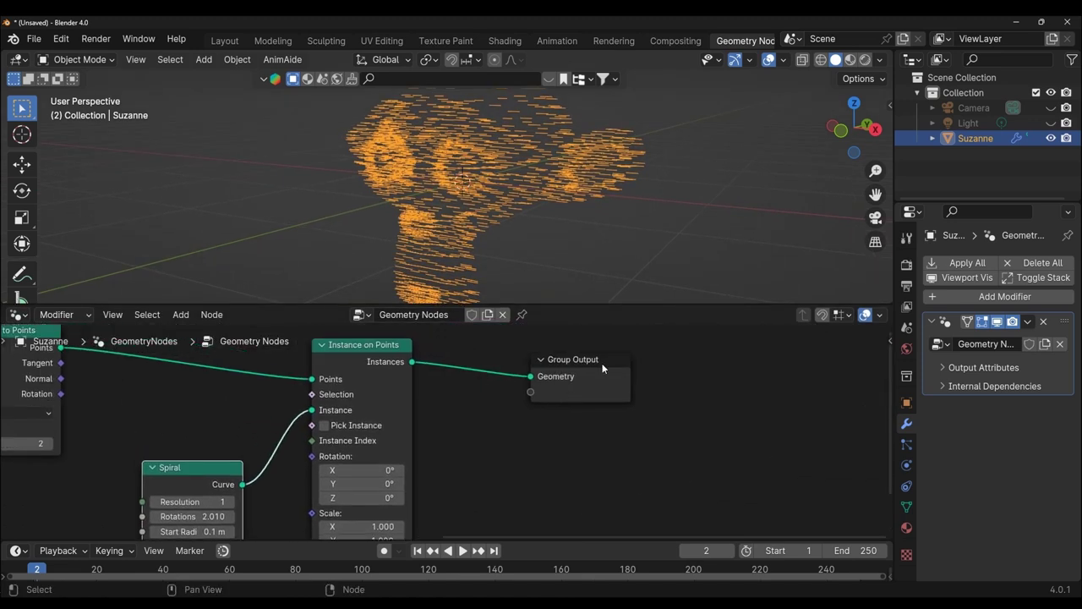
drag(603, 368, 749, 361)
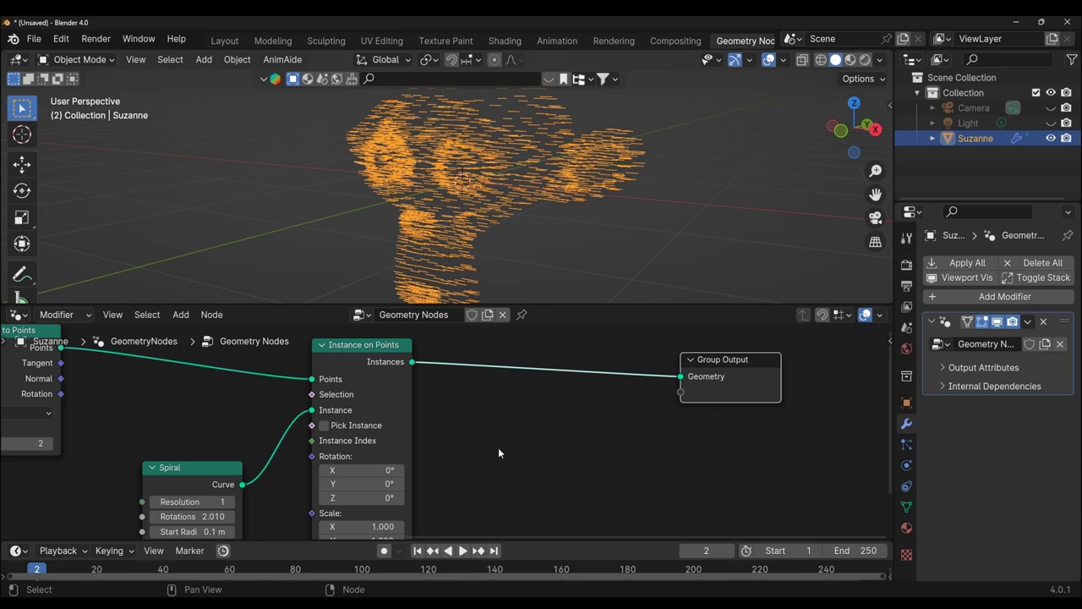
scroll(498, 452, down, 2)
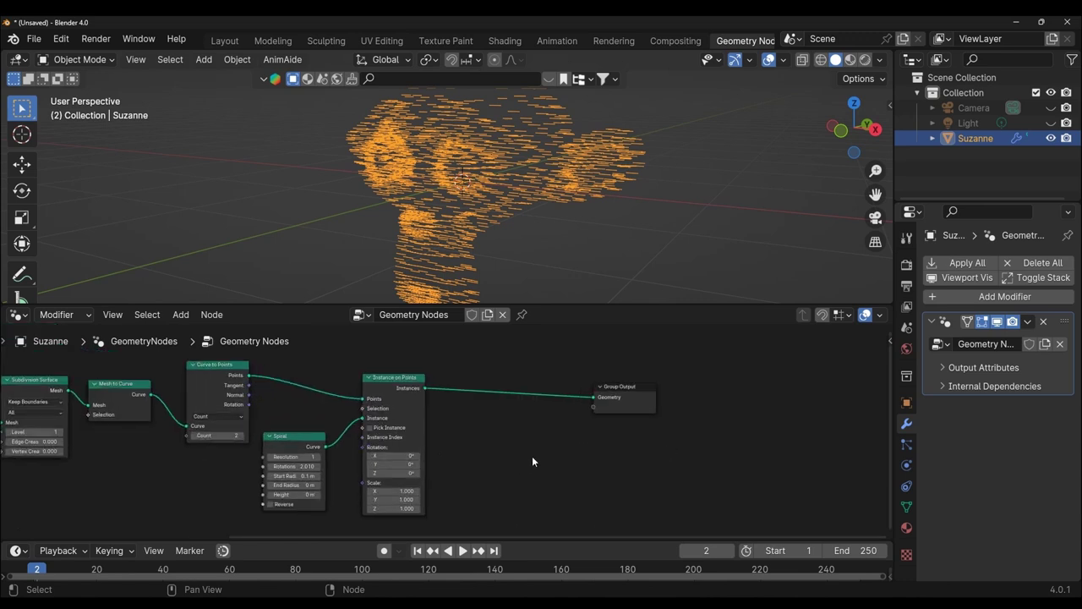
Drop a Curve to Mesh node onto the Instances link and space it evenly from Group Output
key(shift+a)
text(c)
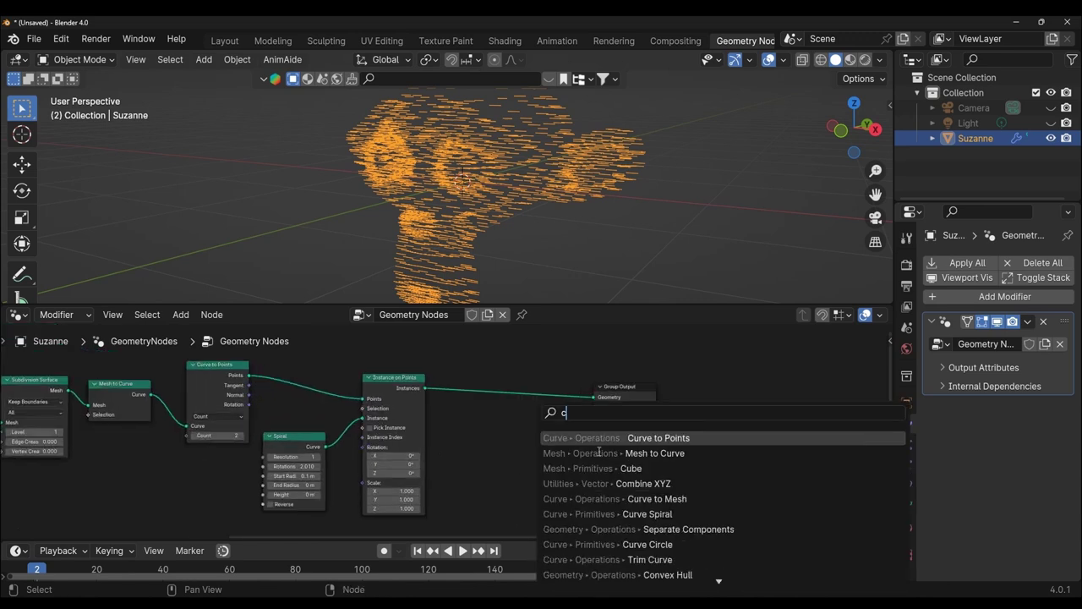
text(uev)
key(BackSpace)
key(BackSpace)
key(BackSpace)
text(urve to m)
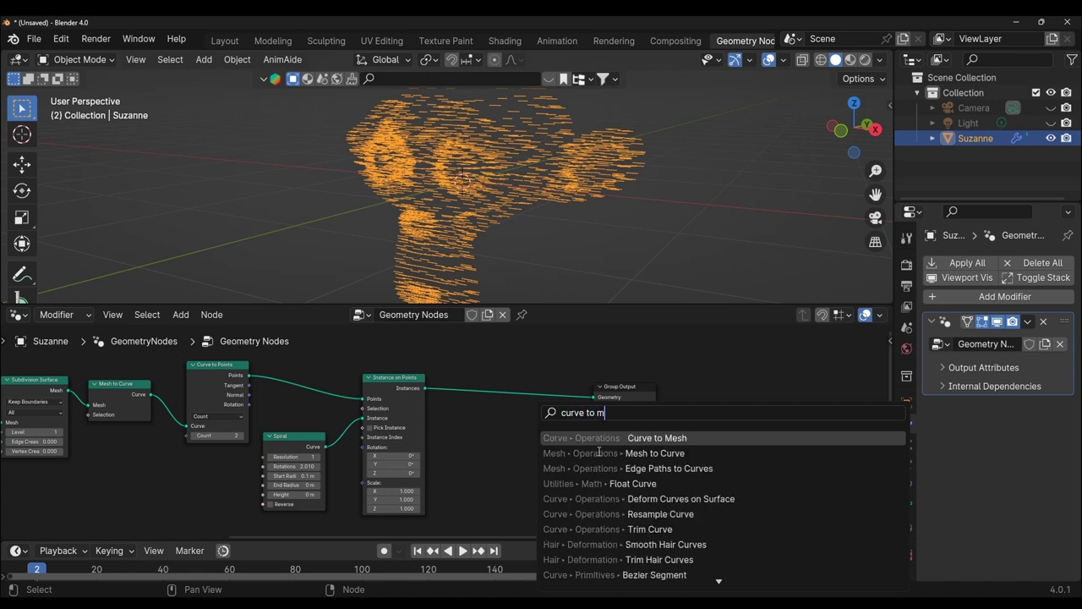
text(e)
click(584, 438)
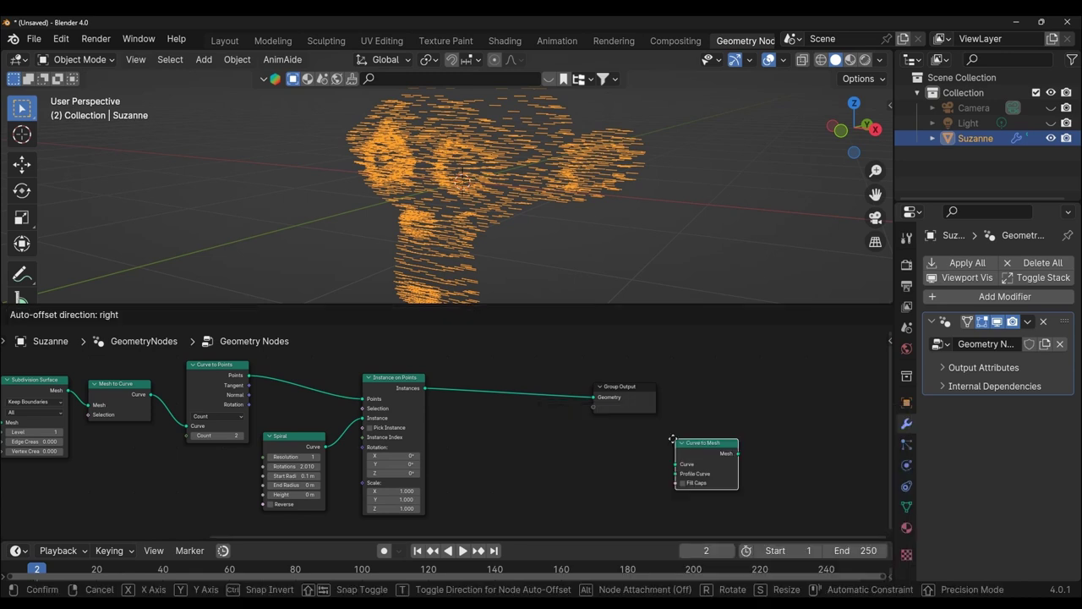
click(481, 382)
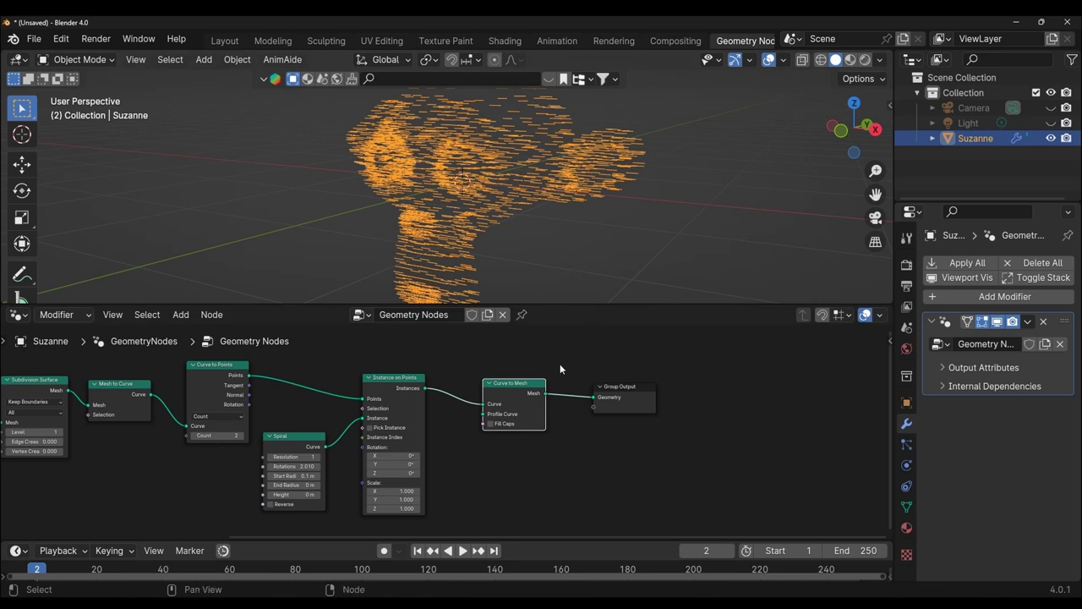
scroll(557, 363, up, 1)
scroll(575, 382, up, 1)
scroll(558, 391, up, 1)
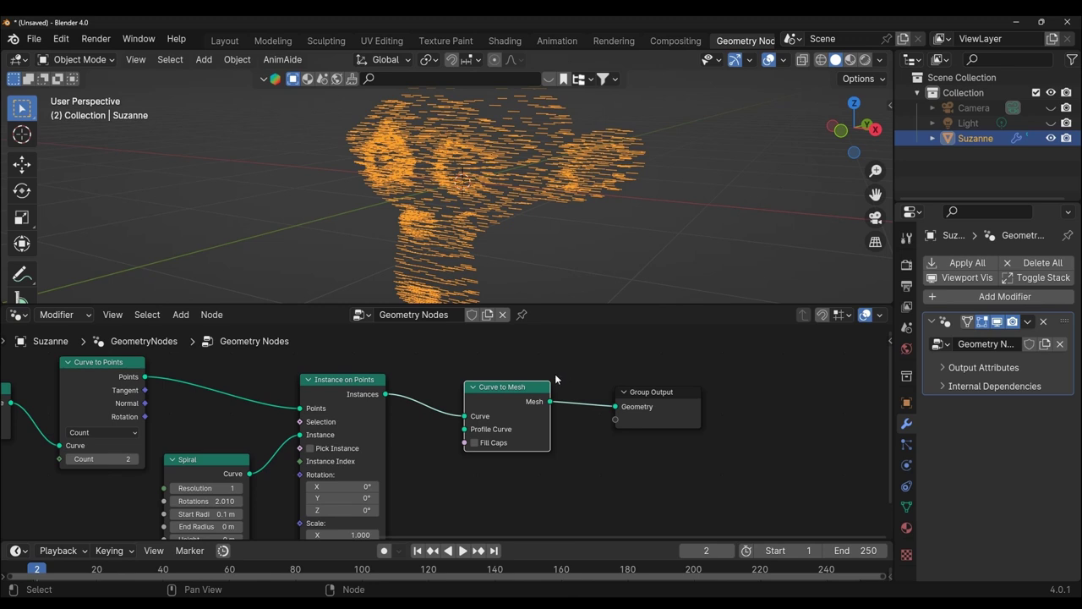
drag(655, 394, 737, 389)
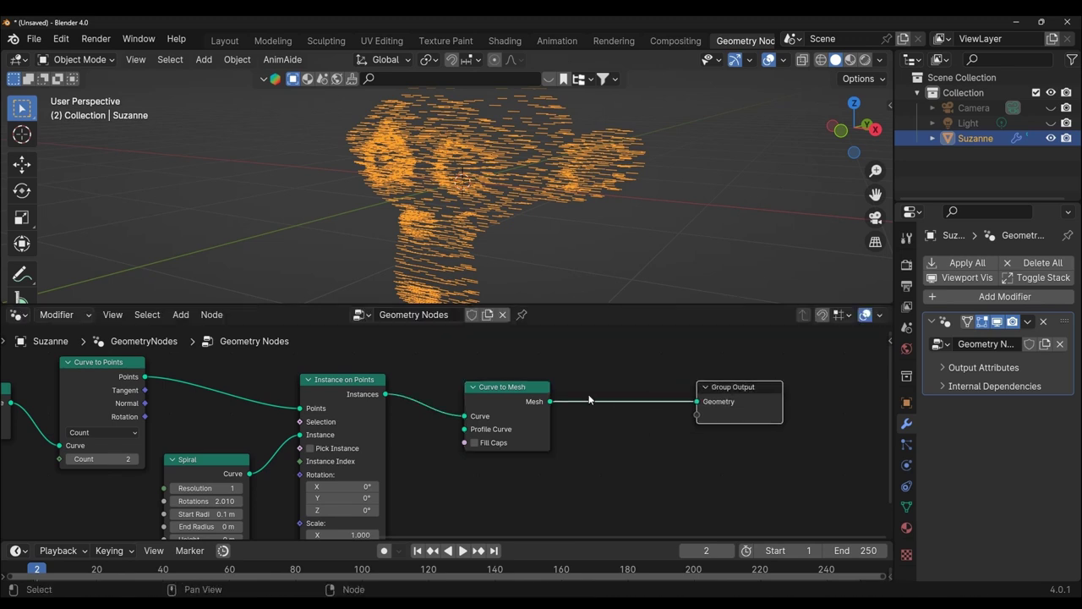
drag(531, 386, 588, 384)
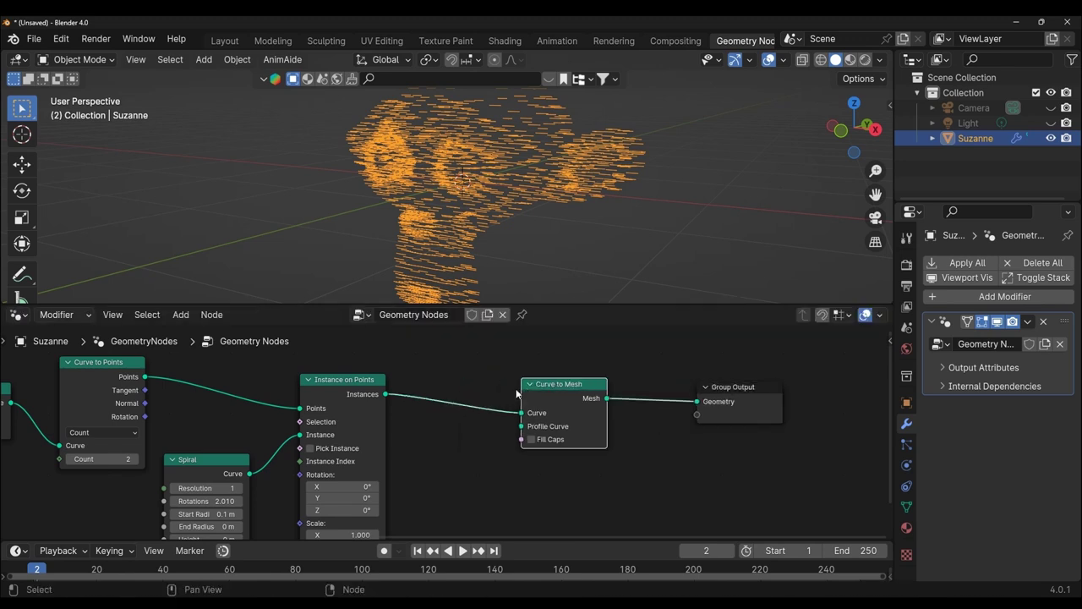
Add a Curve Line node and connect it to Curve to Mesh's Profile Curve
scroll(627, 461, up, 2)
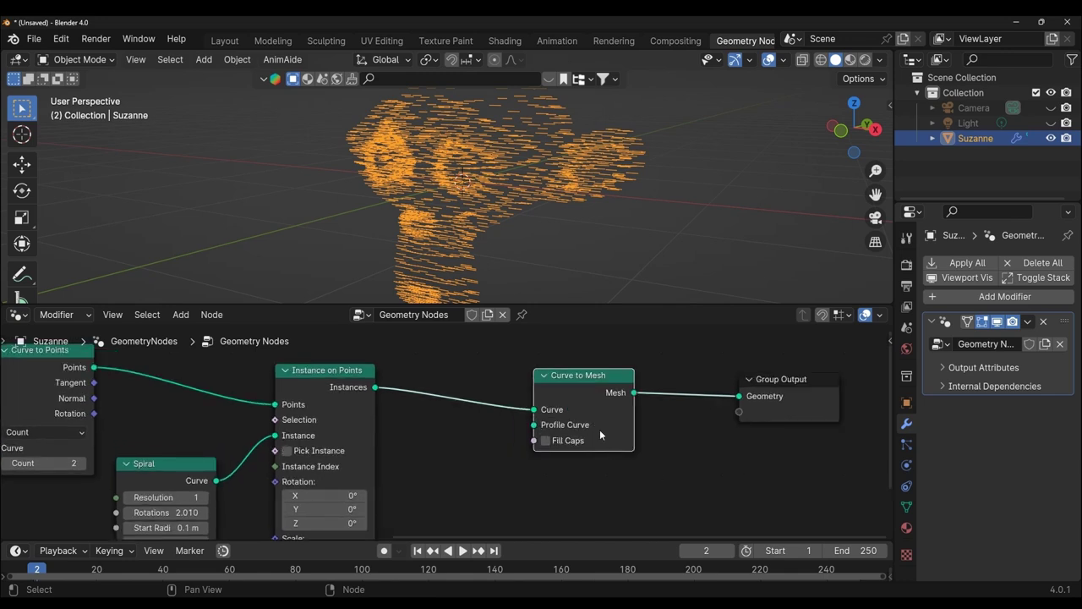
scroll(599, 429, up, 2)
key(shift+a)
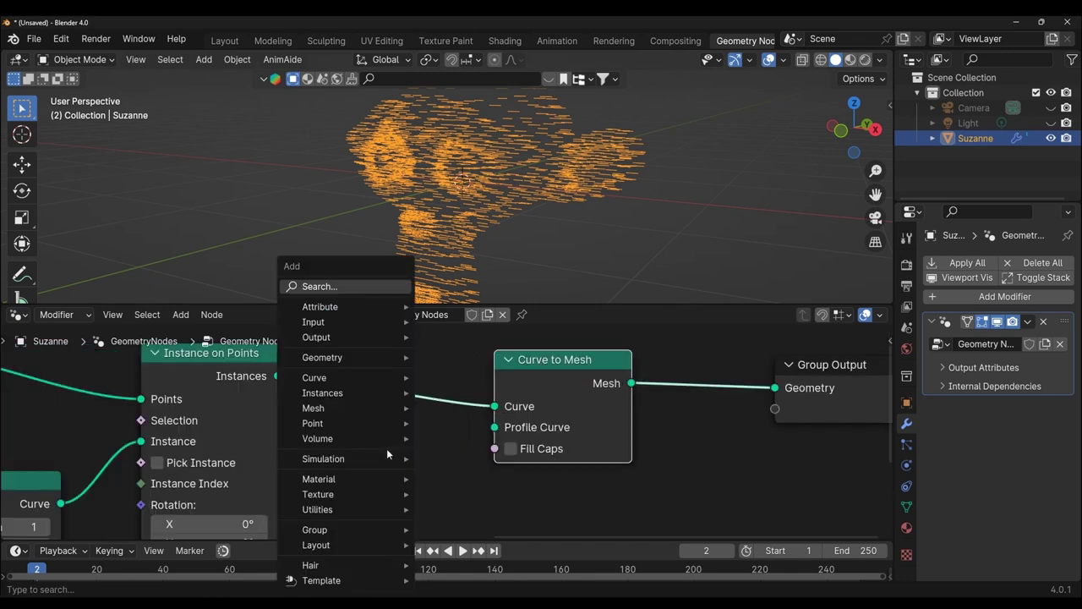
text(s)
key(BackSpace)
text(c)
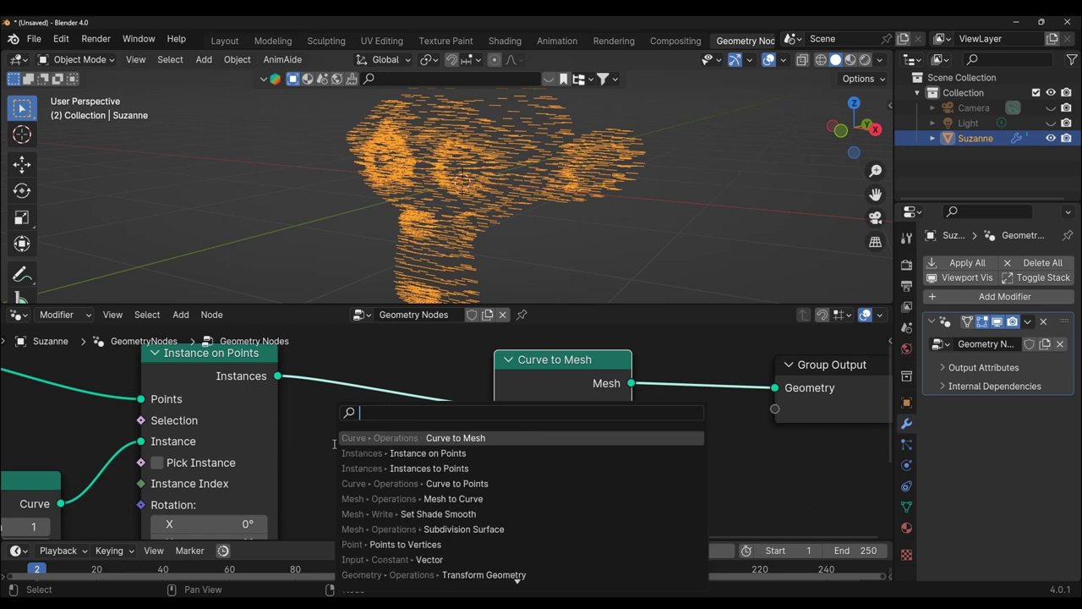
text(urve)
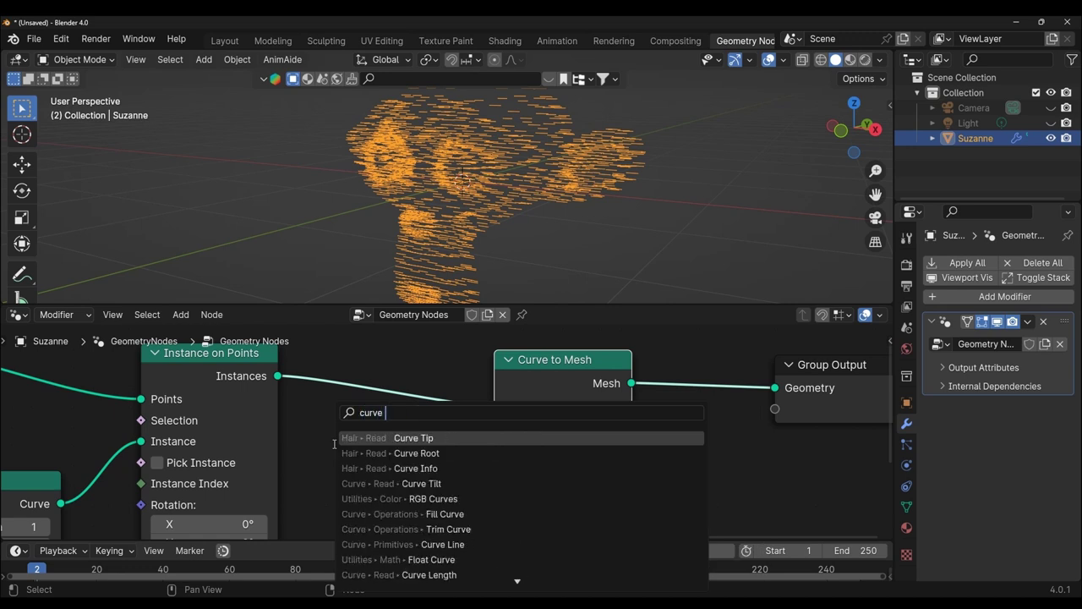
text( line)
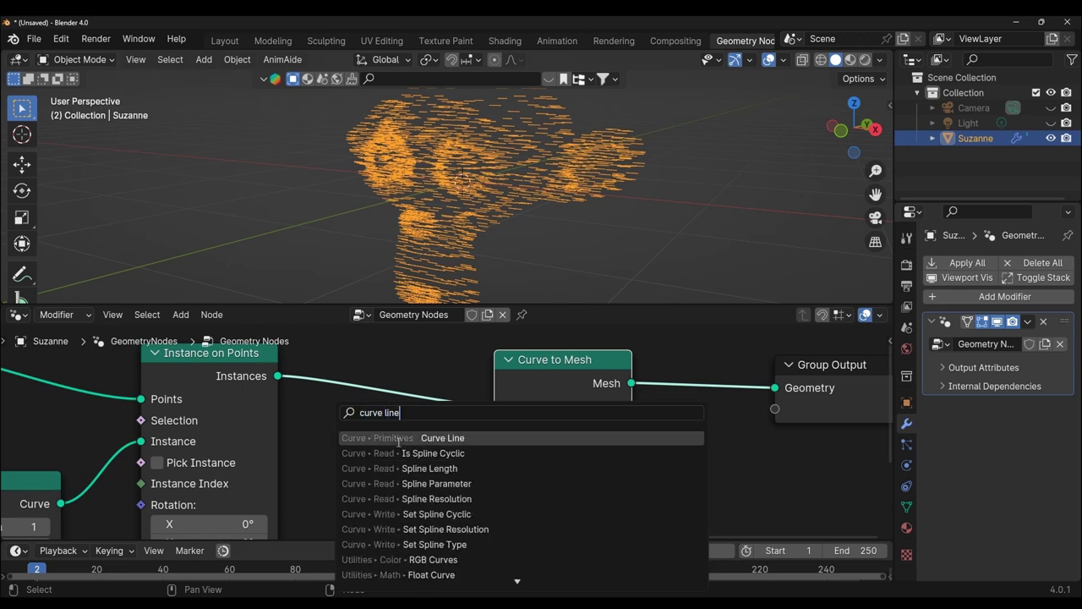
click(399, 440)
click(322, 440)
scroll(573, 483, down, 1)
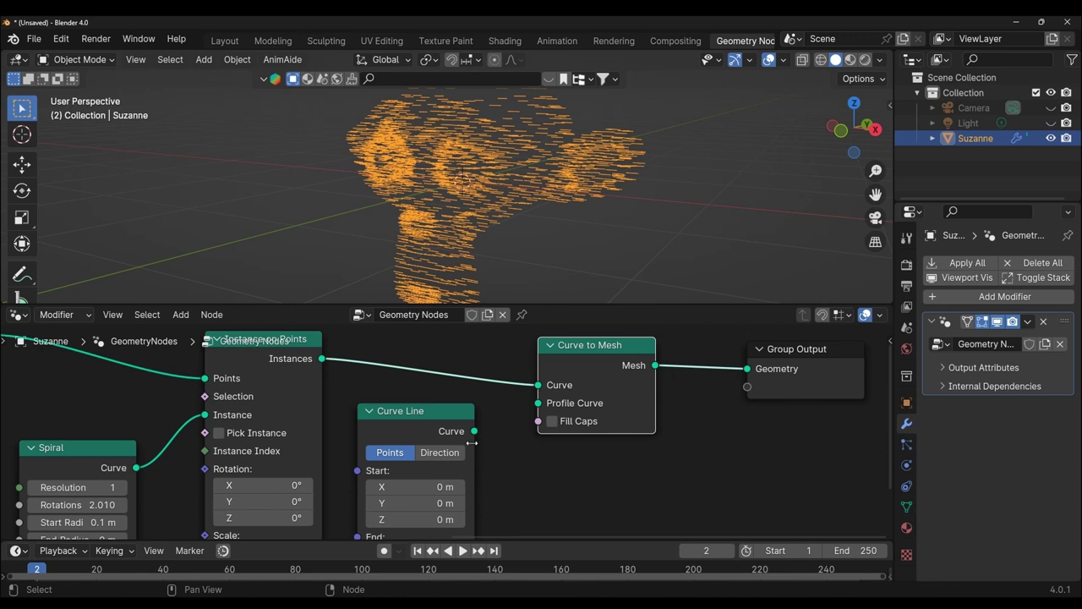
drag(475, 431, 538, 403)
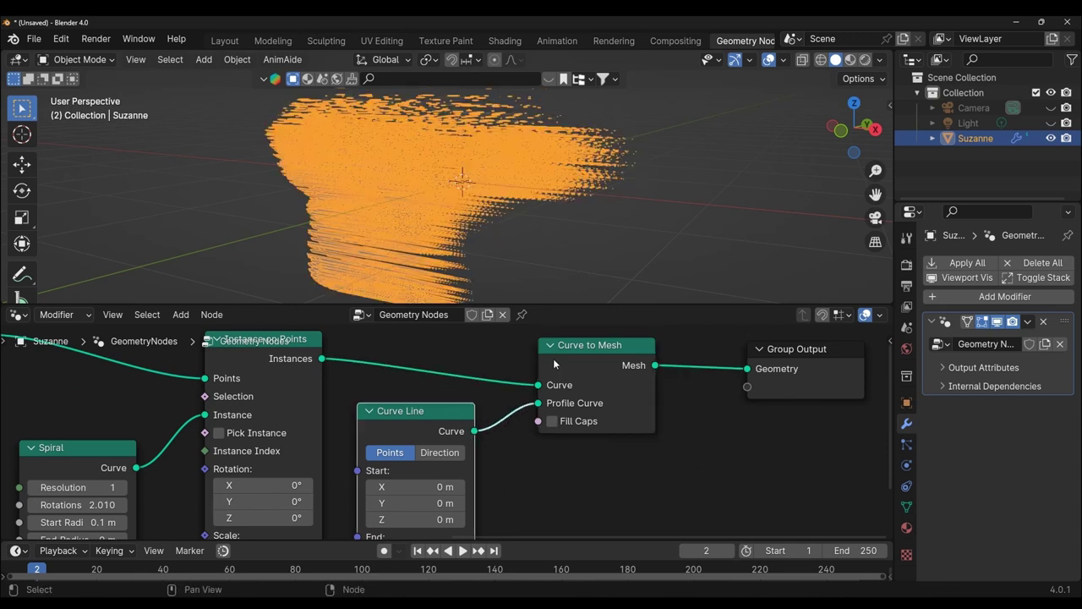
Orbit around the resulting ribbon meshes, then enlarge the node editor
mouse_move(556, 216)
middle_down()
mouse_move(520, 235)
mouse_move(629, 244)
middle_up()
scroll(629, 244, up, 5)
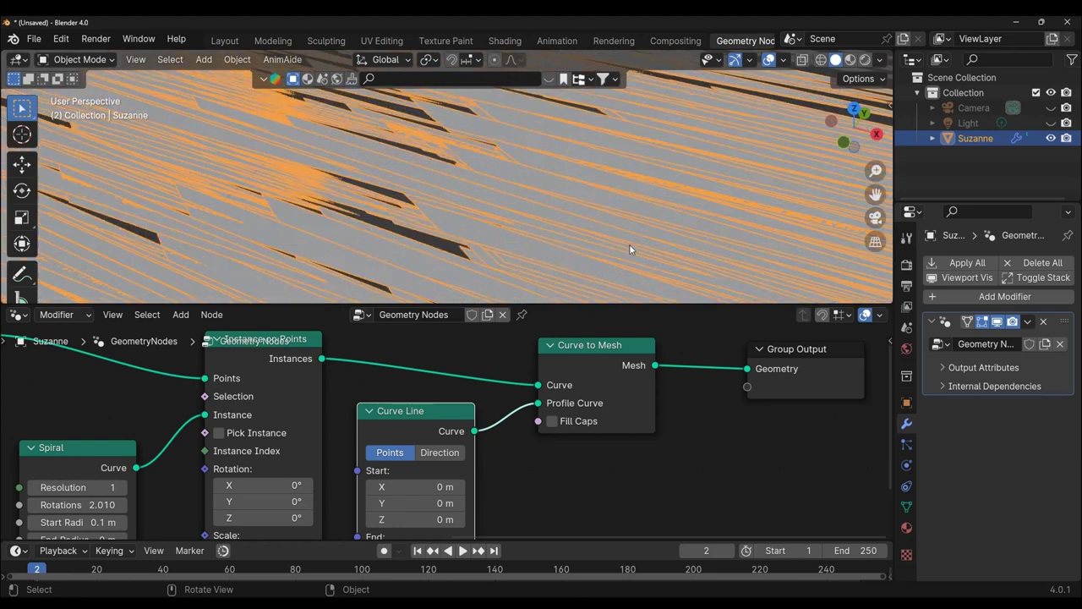
scroll(523, 267, up, 2)
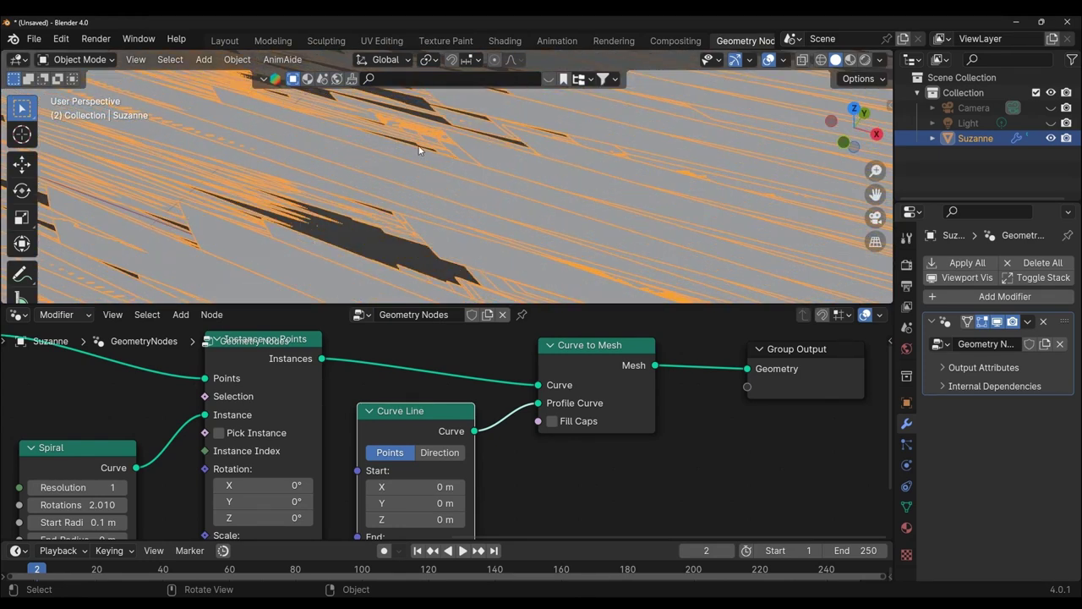
middle_drag(488, 213, 603, 163)
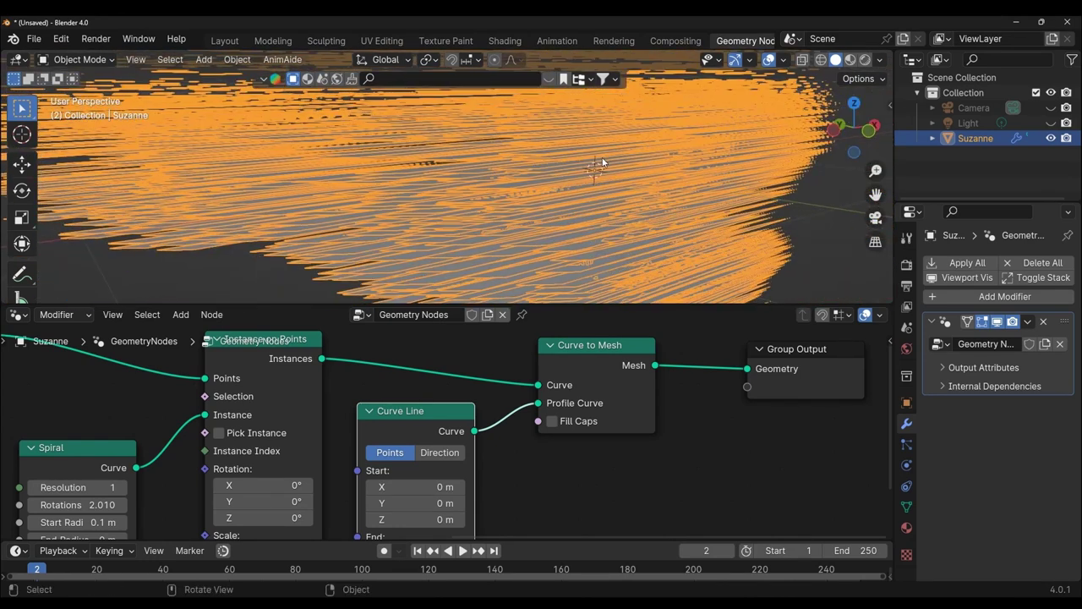
scroll(593, 173, down, 3)
scroll(640, 196, down, 2)
scroll(640, 196, down, 1)
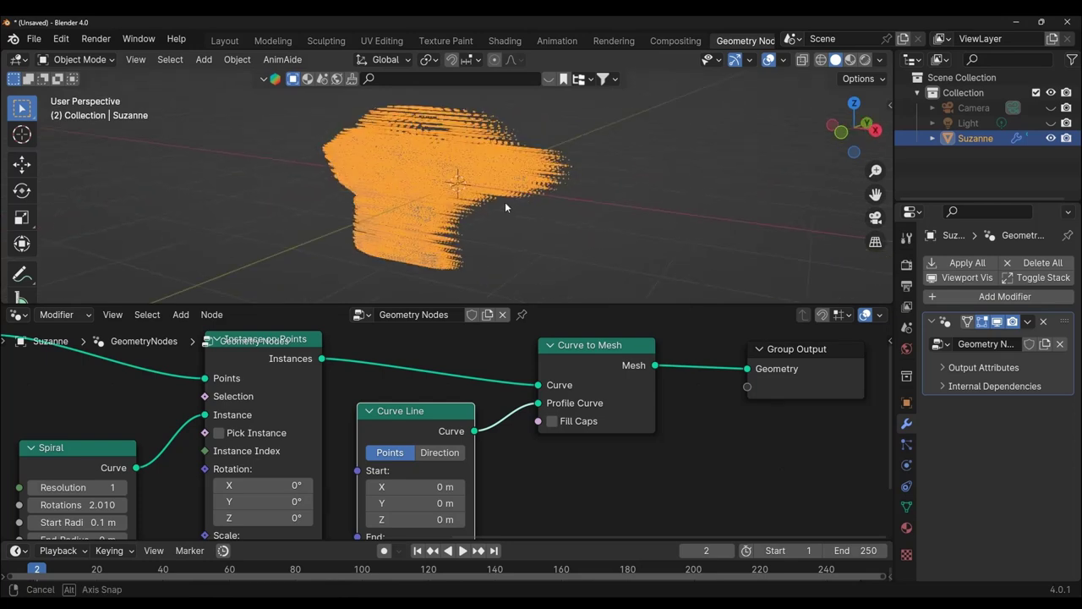
scroll(634, 494, down, 1)
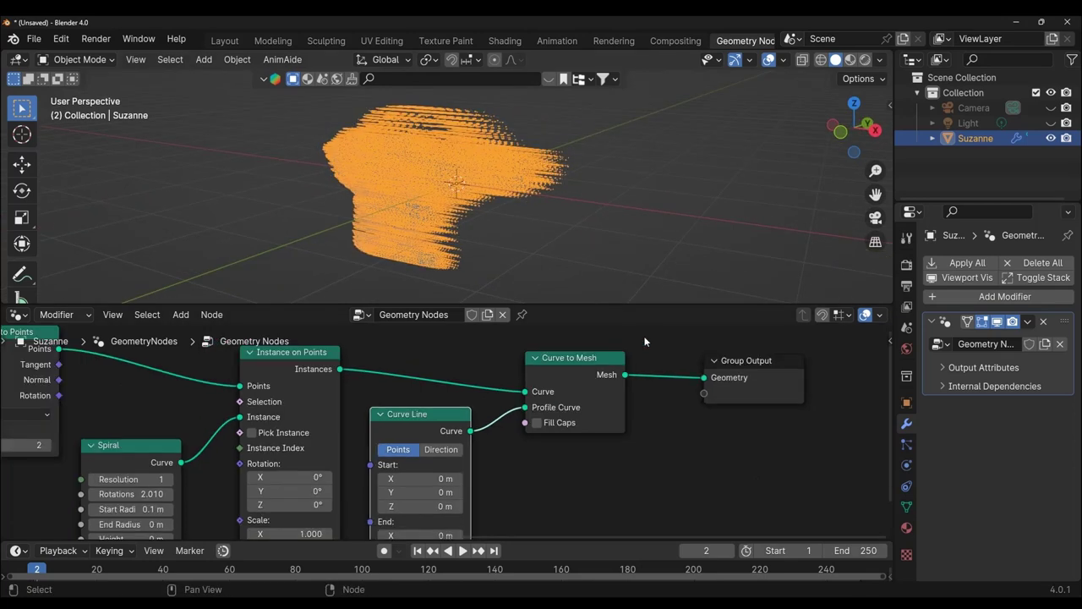
drag(630, 304, 635, 216)
scroll(644, 438, up, 1)
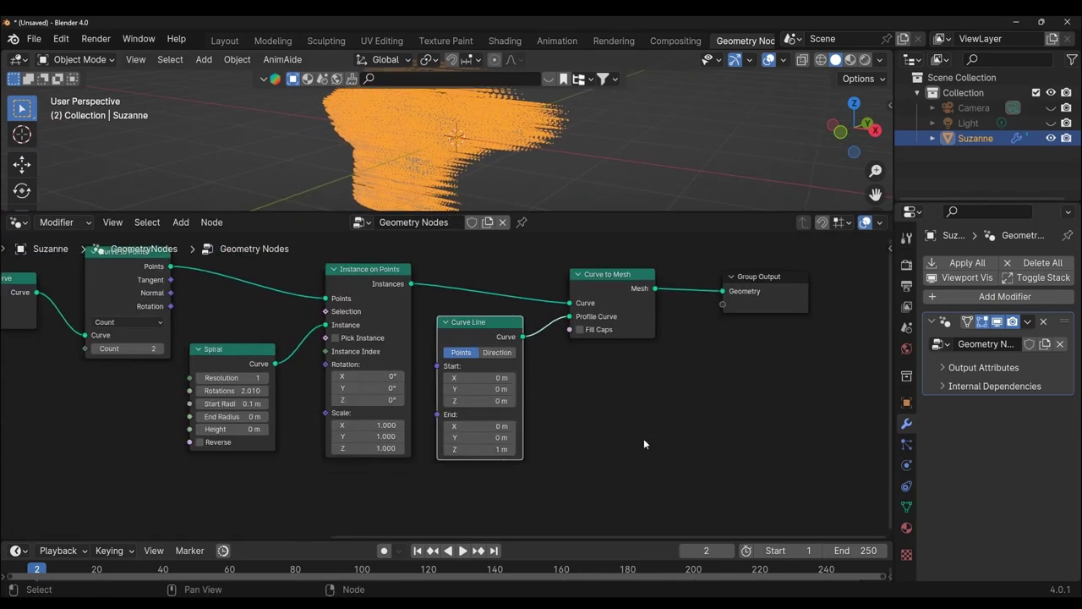
scroll(639, 437, up, 1)
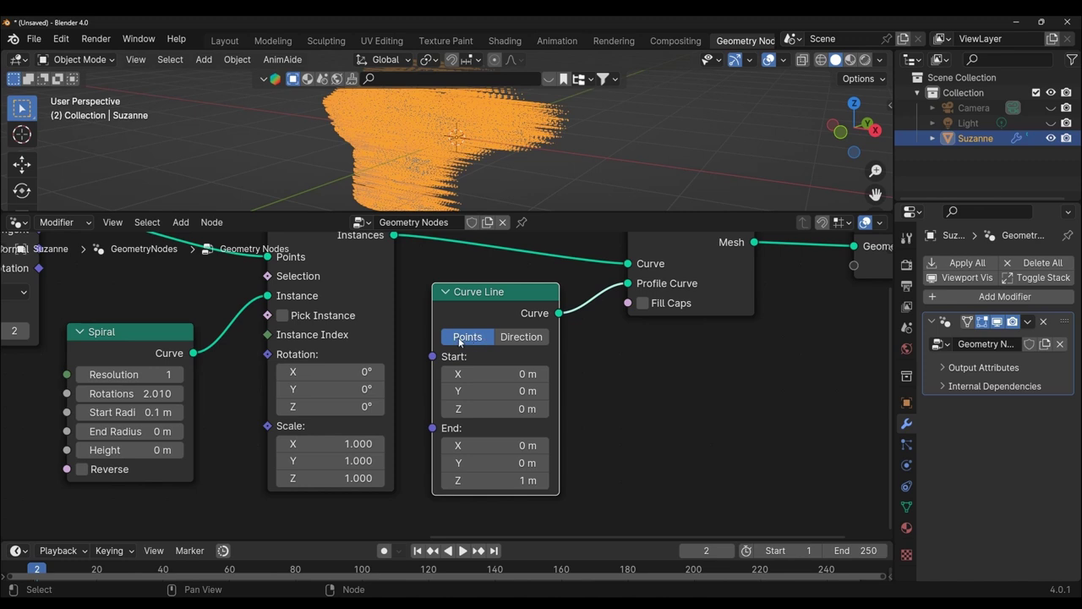
Set the Curve Line end point to X 0.02 m and Z 0.01 m
click(503, 443)
text(0)
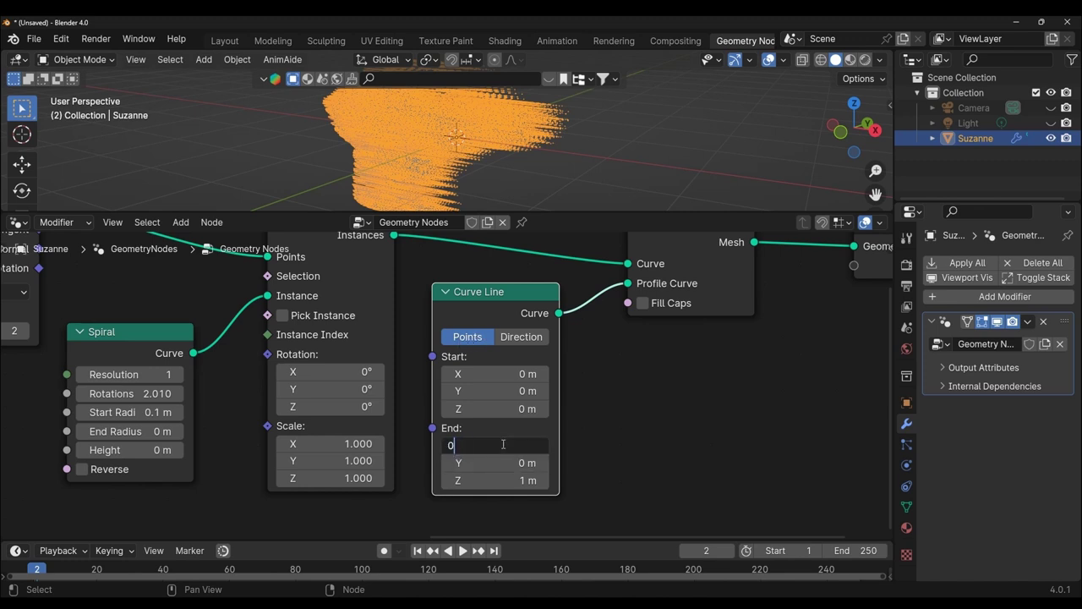
text(.02)
key(Return)
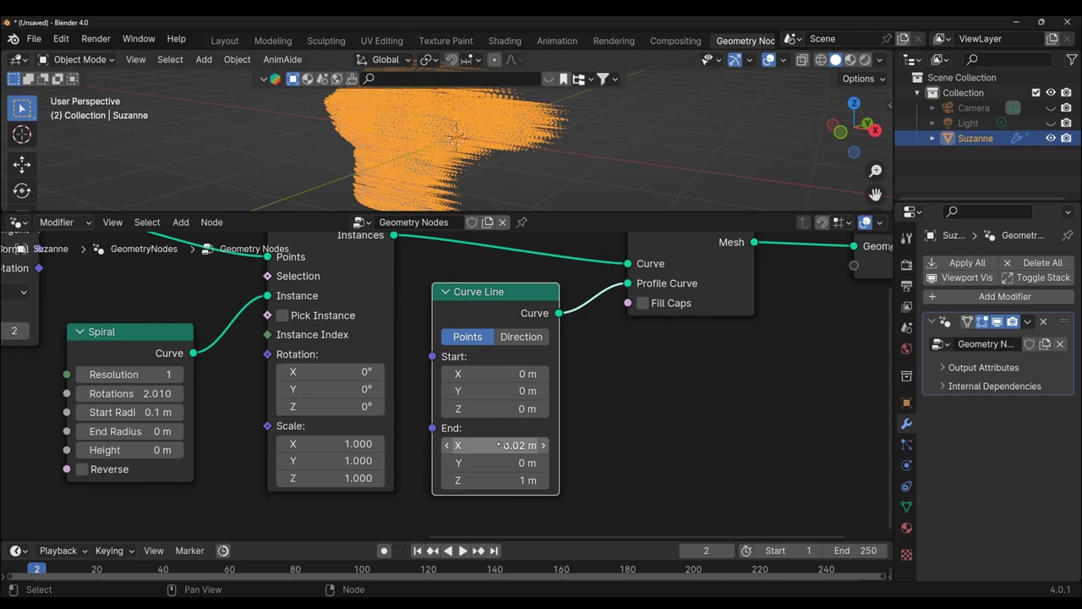
click(501, 480)
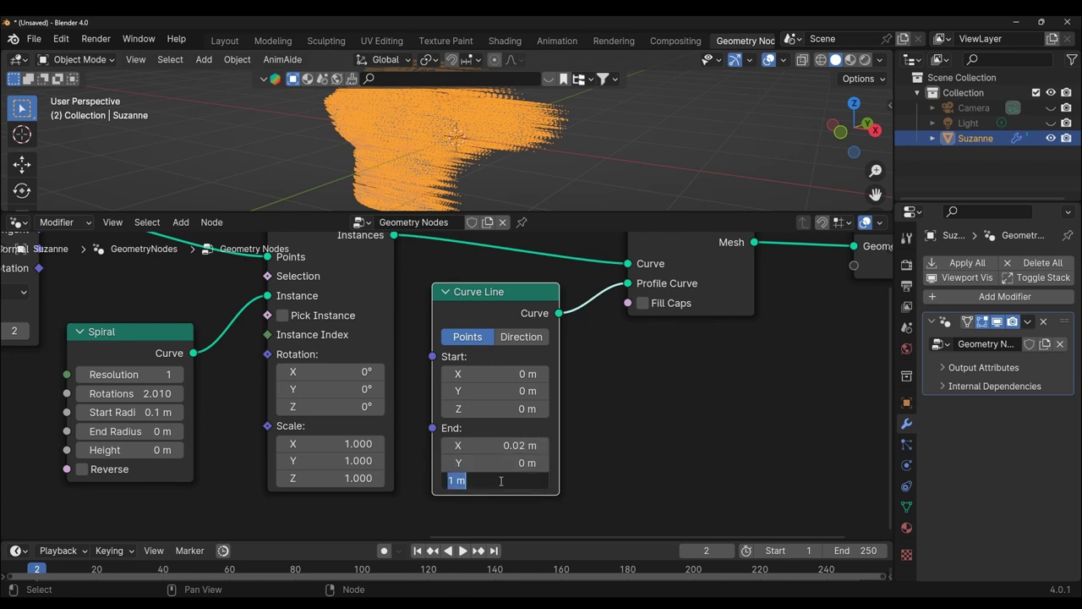
text(0.01)
key(Return)
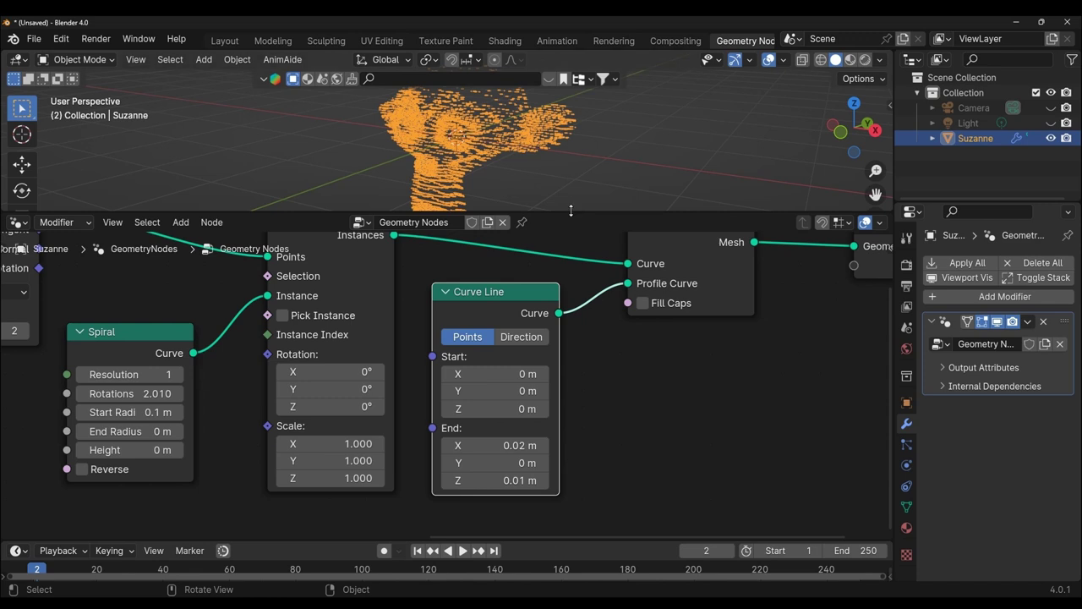
Enlarge the 3D view, deselect Suzanne and orbit to inspect the thin stroke cloud
drag(571, 211, 568, 351)
scroll(568, 249, up, 3)
scroll(568, 250, up, 3)
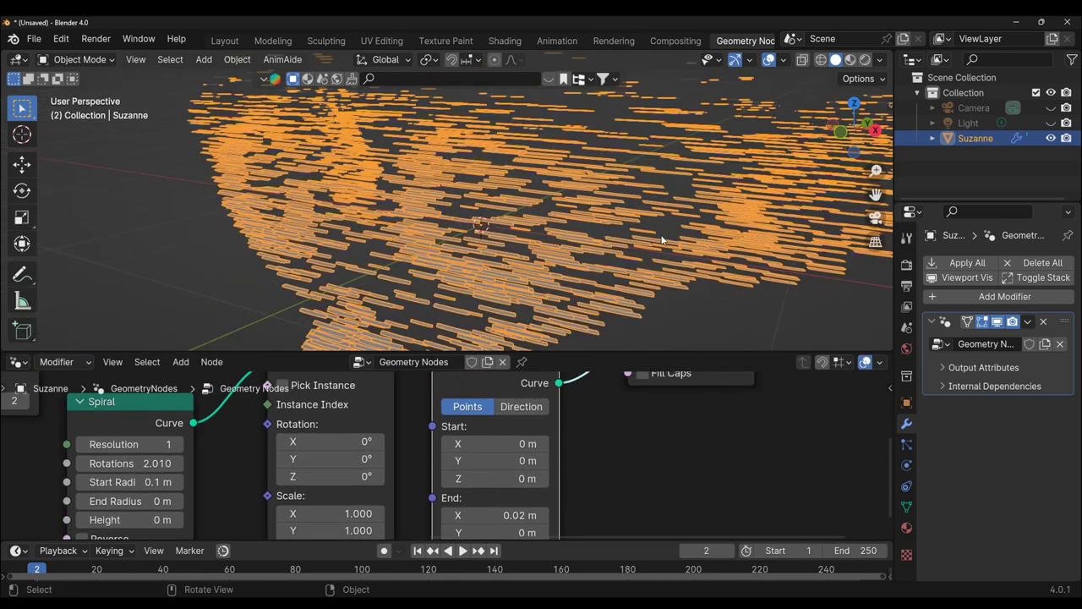
scroll(642, 250, up, 2)
scroll(620, 261, up, 2)
scroll(615, 264, up, 2)
scroll(614, 268, up, 2)
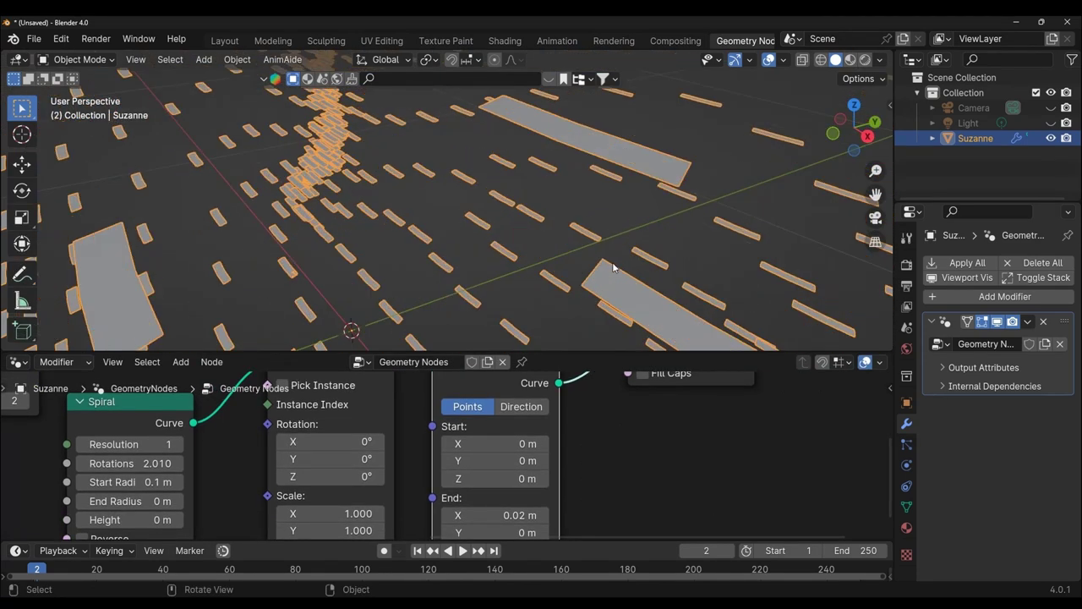
scroll(615, 250, down, 2)
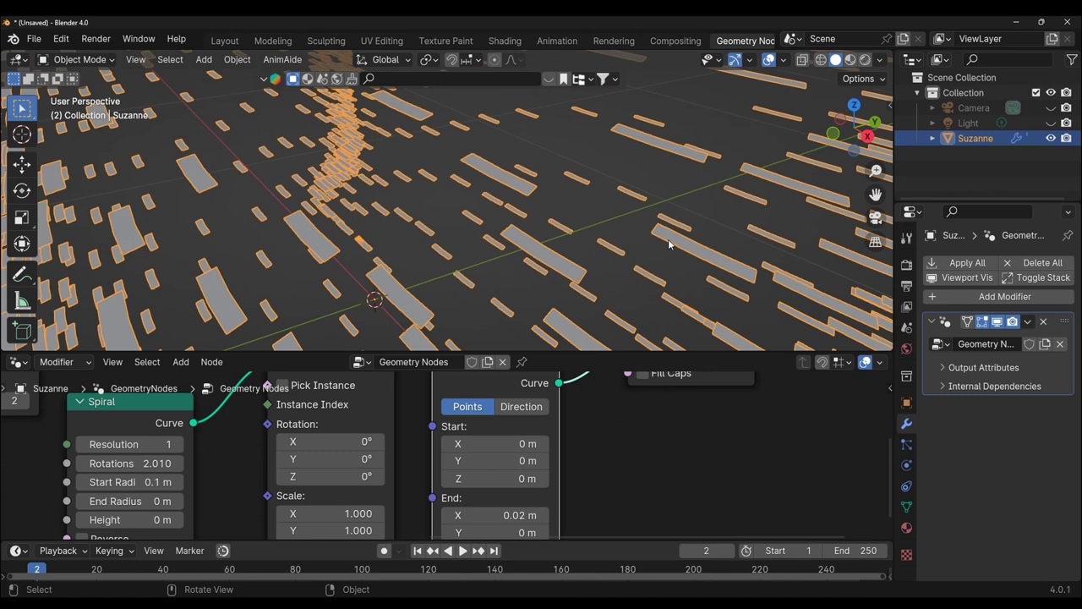
middle_drag(671, 245, 595, 250)
scroll(595, 250, up, 2)
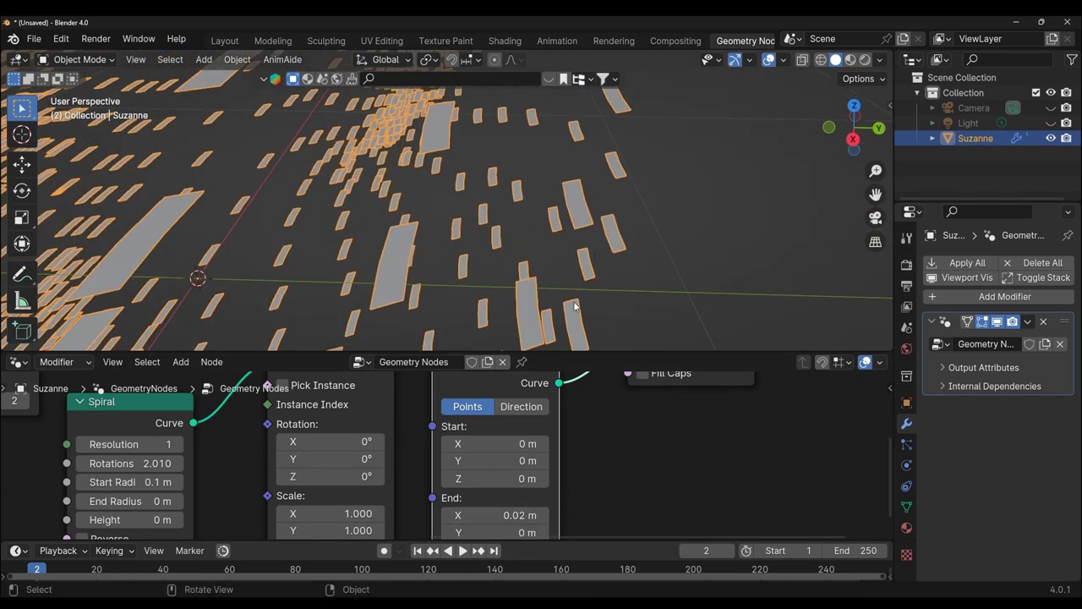
scroll(557, 291, down, 4)
mouse_move(546, 289)
middle_down()
mouse_move(646, 262)
mouse_move(699, 289)
mouse_move(693, 270)
mouse_move(595, 267)
middle_up()
scroll(647, 258, down, 5)
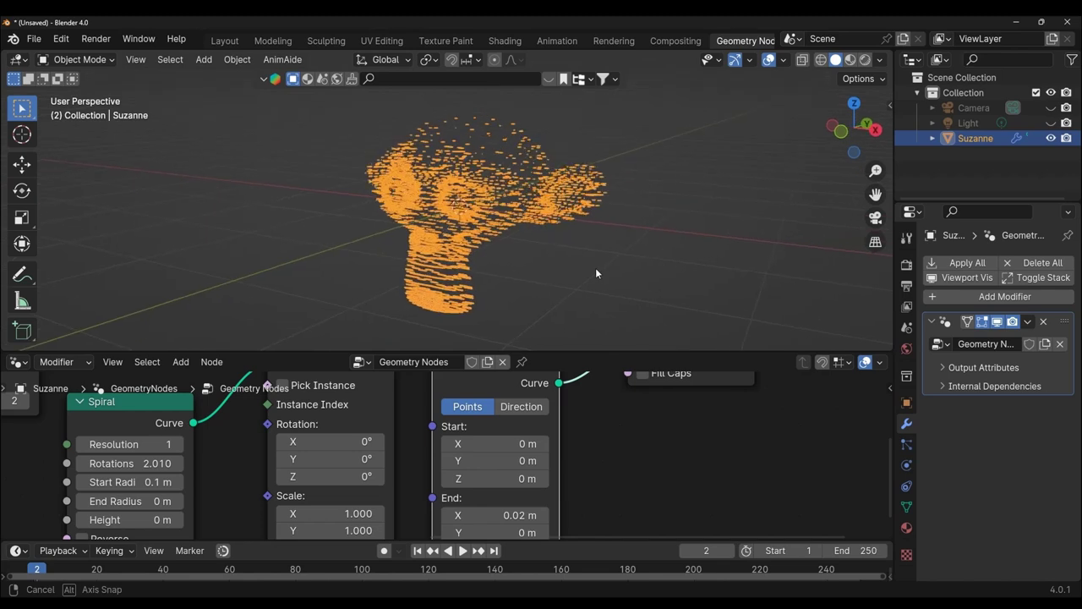
click(595, 267)
scroll(645, 261, up, 5)
scroll(634, 266, up, 3)
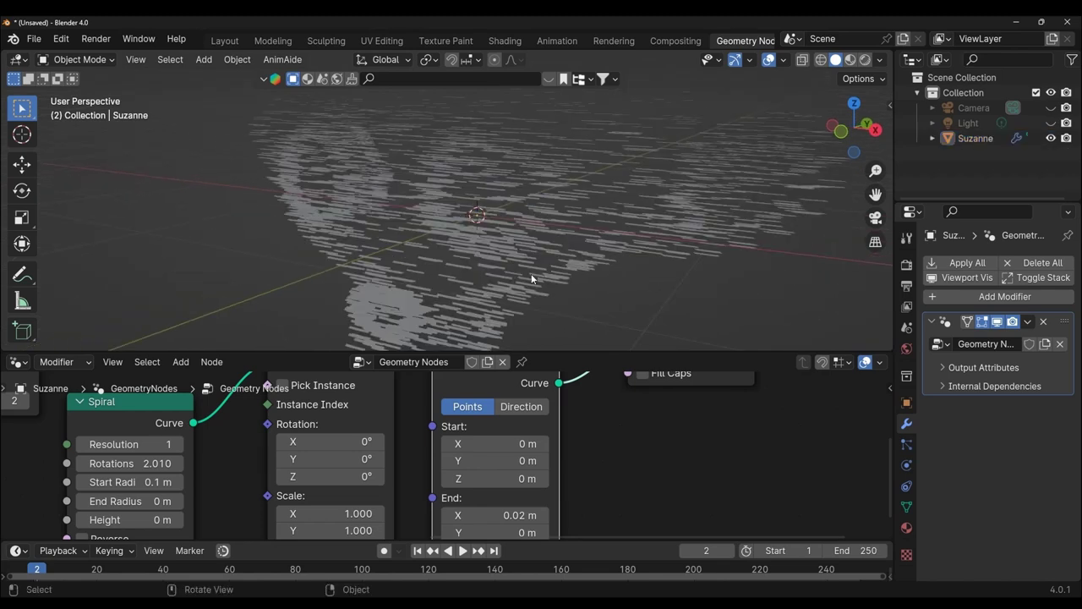
mouse_move(667, 314)
middle_down()
mouse_move(589, 321)
mouse_move(694, 316)
mouse_move(692, 279)
mouse_move(629, 345)
mouse_move(620, 339)
middle_up()
Shift the Curve Line, Group Output and Curve to Mesh nodes right to tidy the tree
mouse_move(613, 351)
mouse_down()
mouse_move(623, 332)
mouse_move(622, 228)
mouse_up()
scroll(648, 395, down, 1)
scroll(648, 395, down, 1)
key(g)
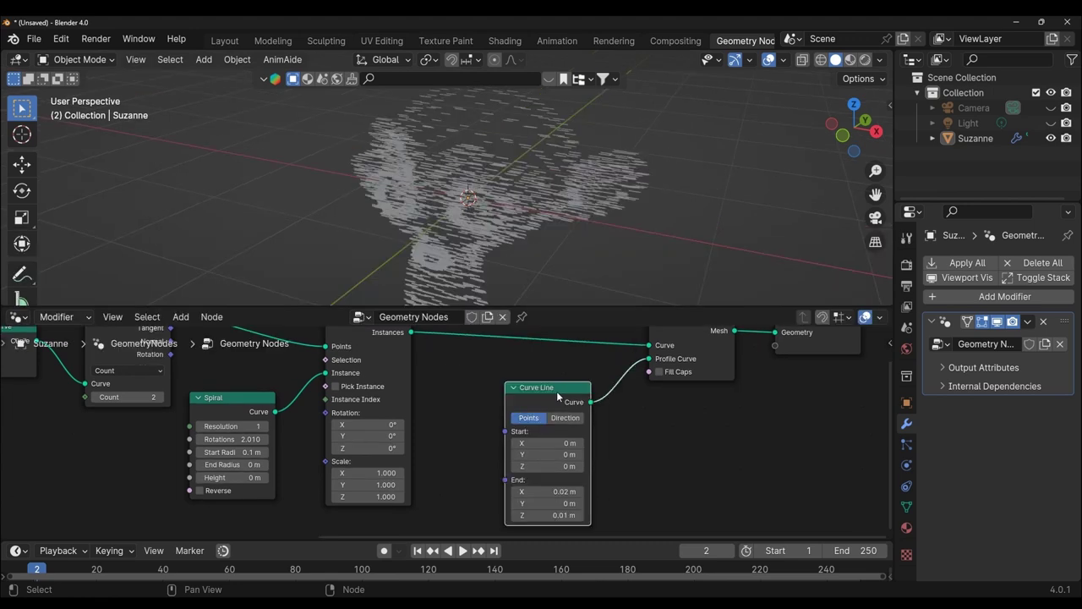
click(580, 386)
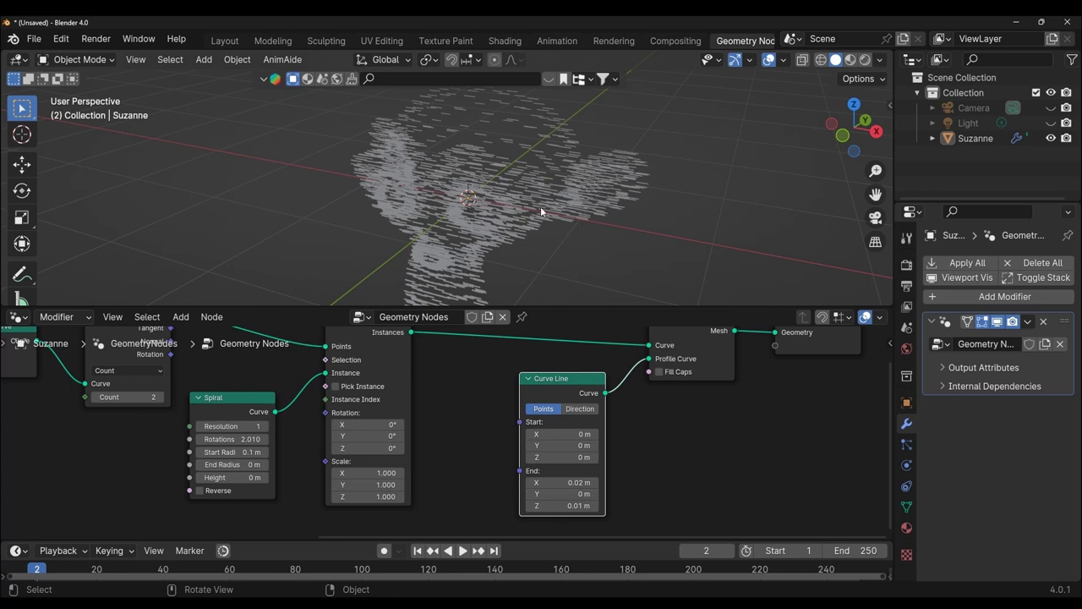
click(541, 212)
middle_drag(816, 340, 588, 365)
drag(591, 362, 681, 362)
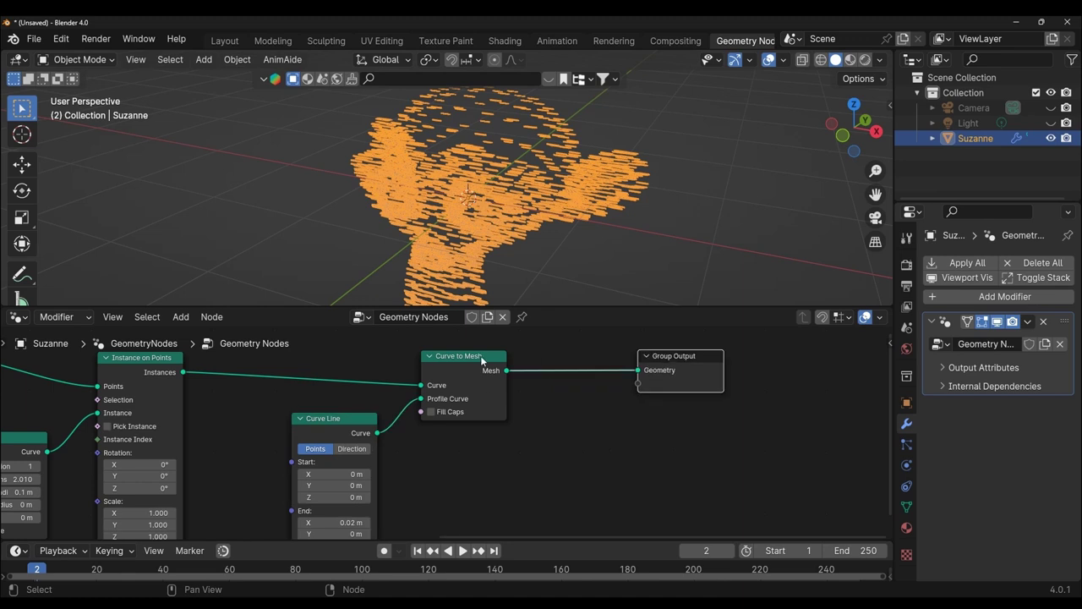
drag(482, 360, 513, 361)
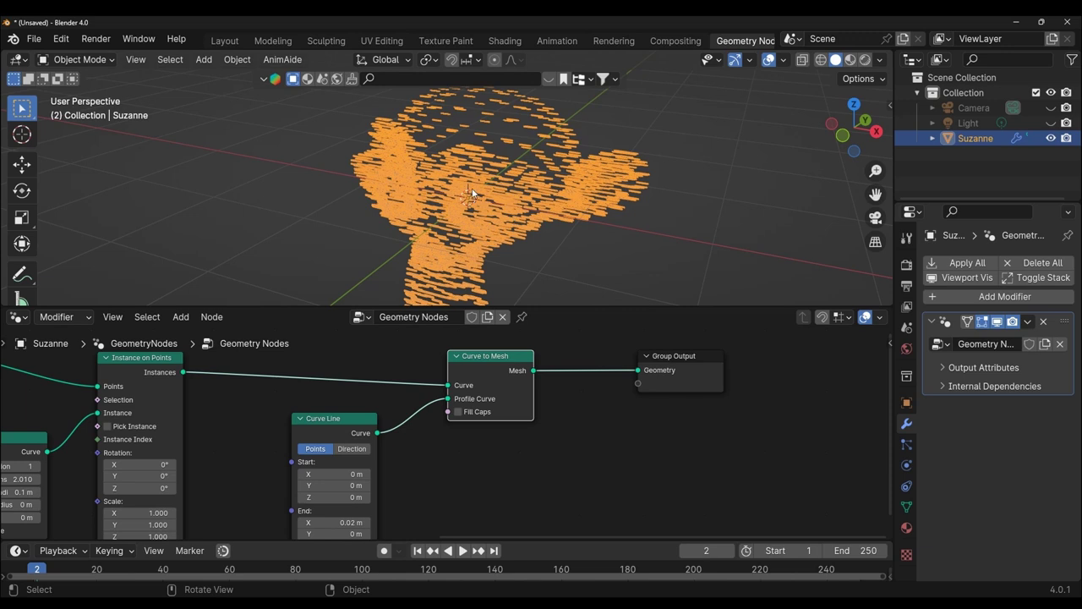
Create a new material named 'Suzanne' and enable Fake User on it
click(907, 528)
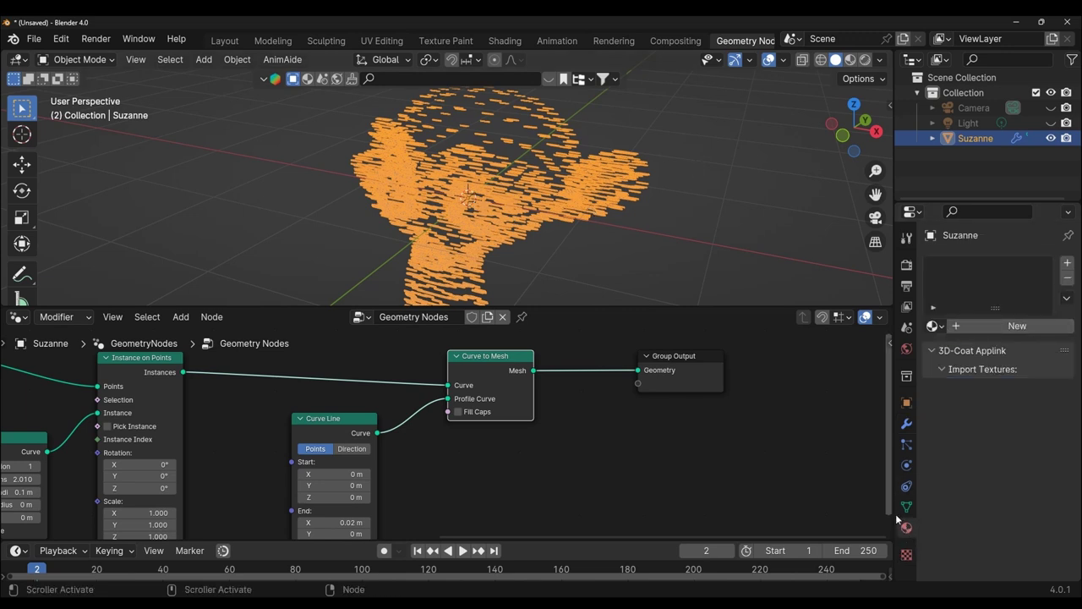
click(958, 325)
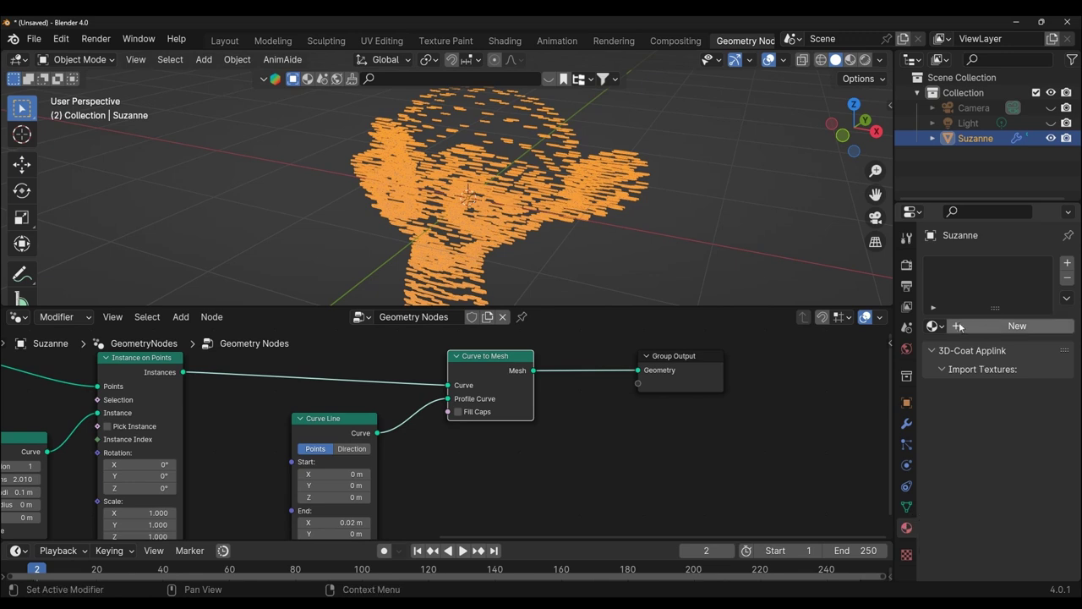
click(979, 328)
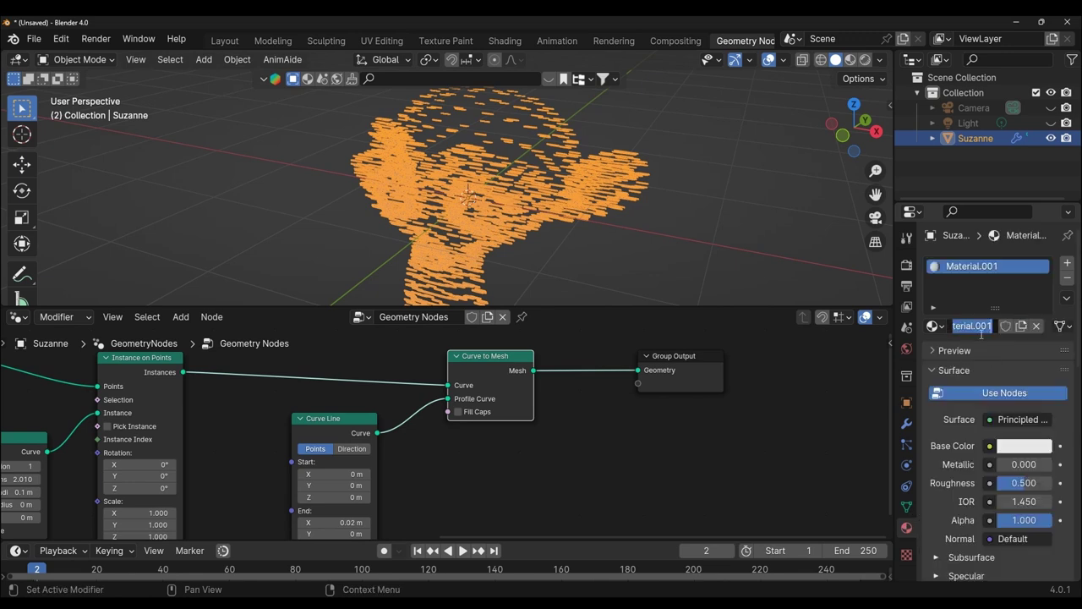
text(Suza)
text(nne)
key(Return)
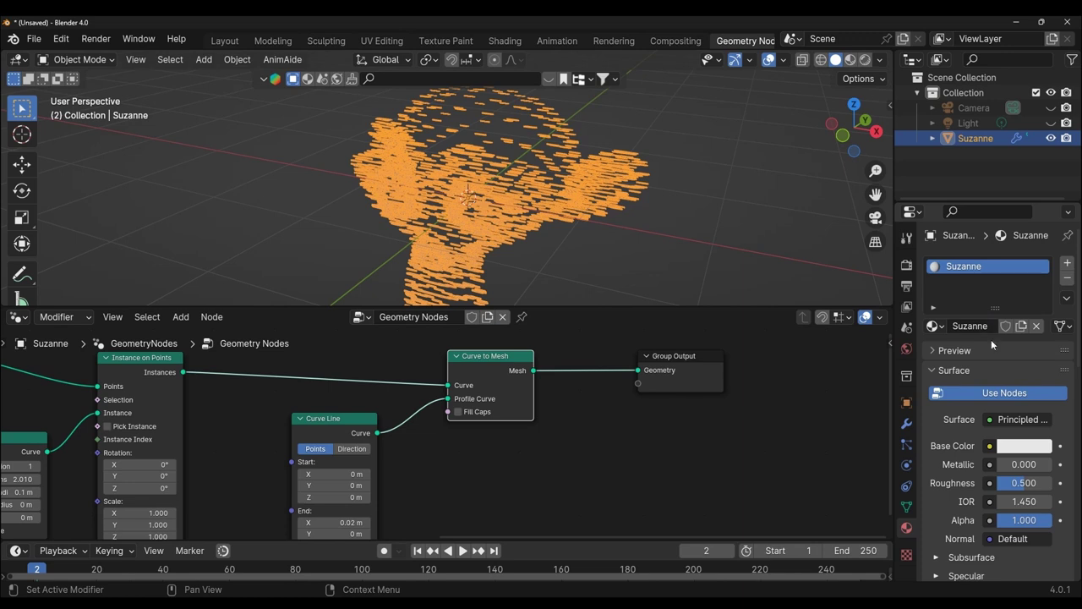
click(1006, 325)
Make the material black with Roughness 1.000 and IOR 1.000, then deselect Suzanne
drag(895, 258, 786, 259)
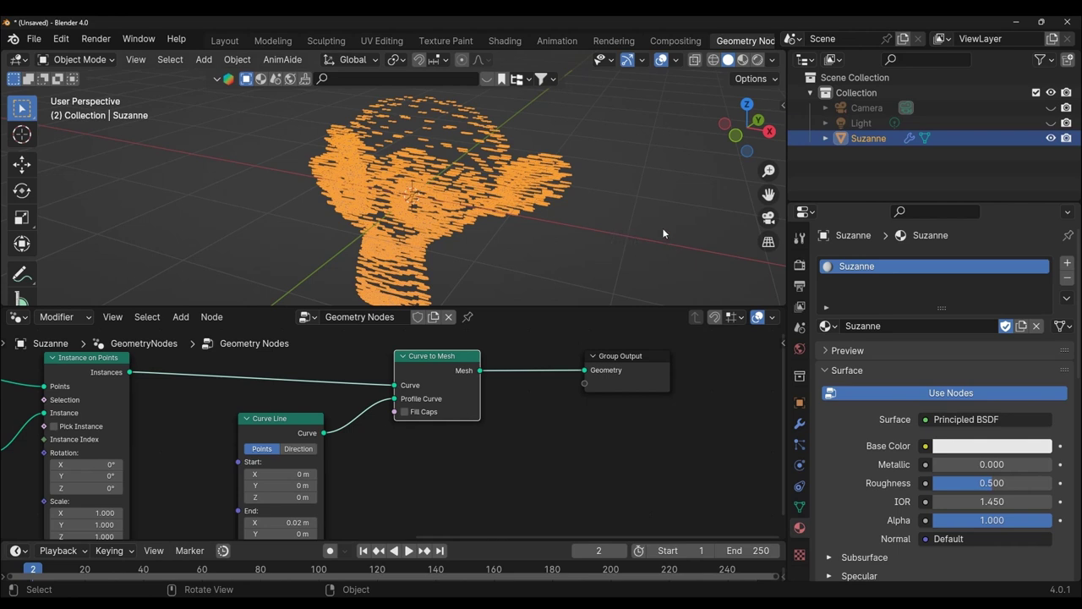
click(949, 447)
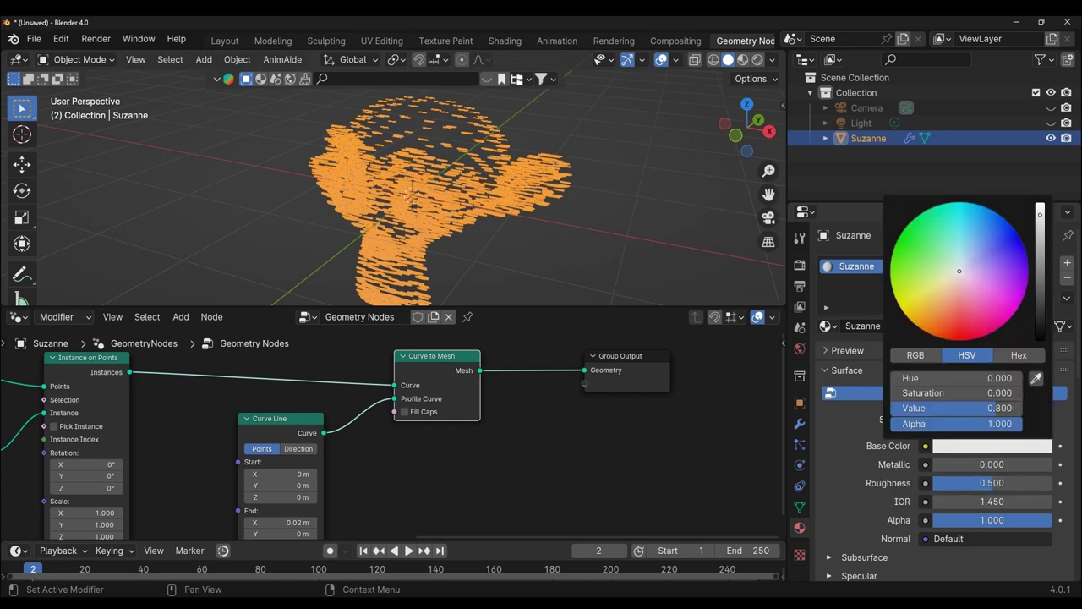
drag(1040, 226, 1040, 339)
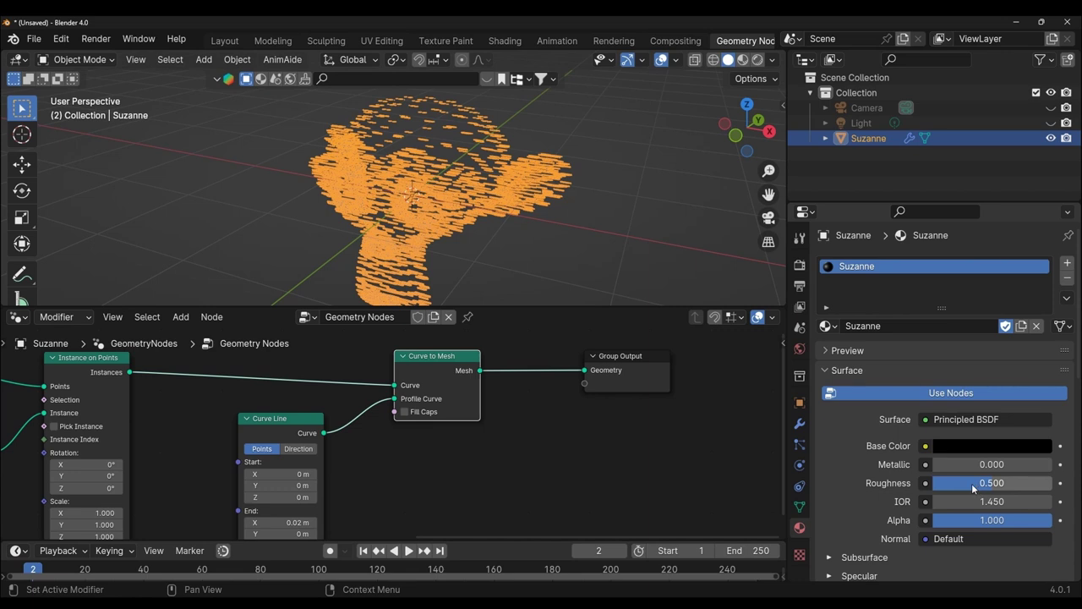
drag(977, 489, 1053, 482)
click(1014, 502)
text(1)
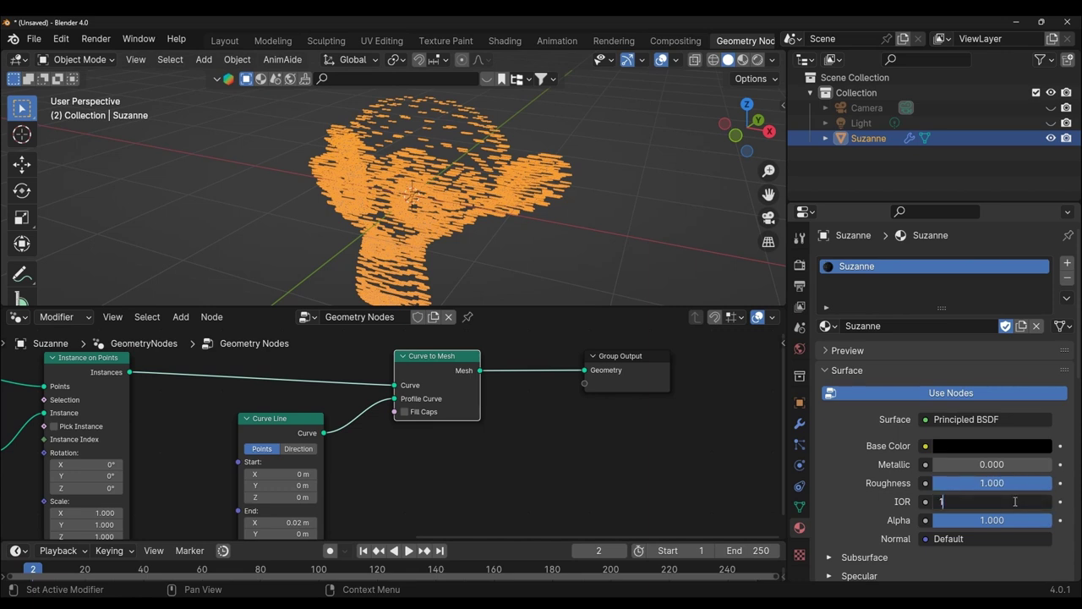
key(Return)
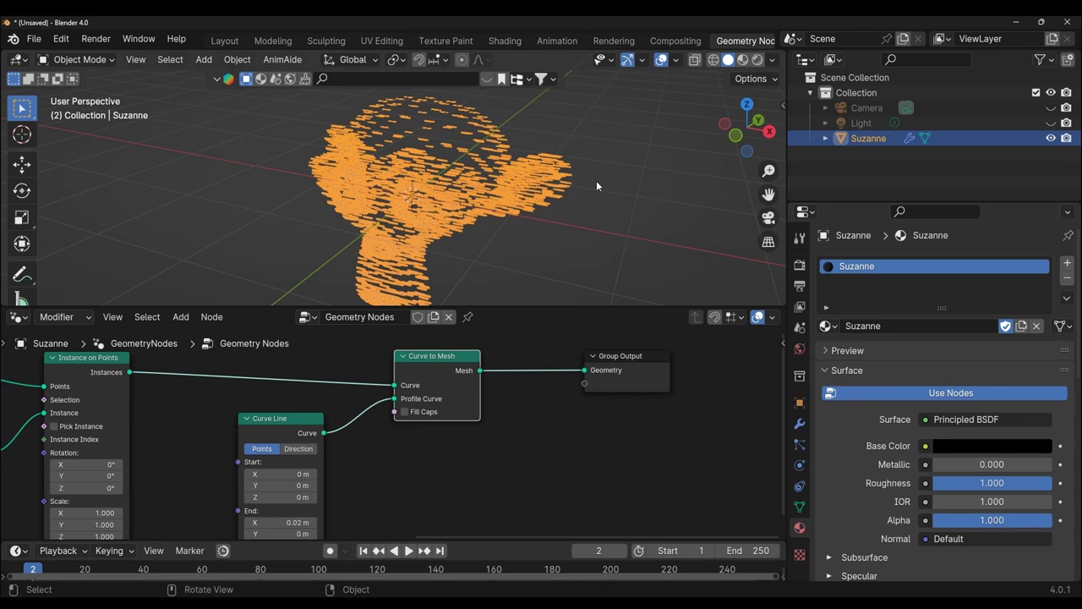
click(586, 225)
Insert a Set Material node between Curve to Mesh and Group Output
click(743, 59)
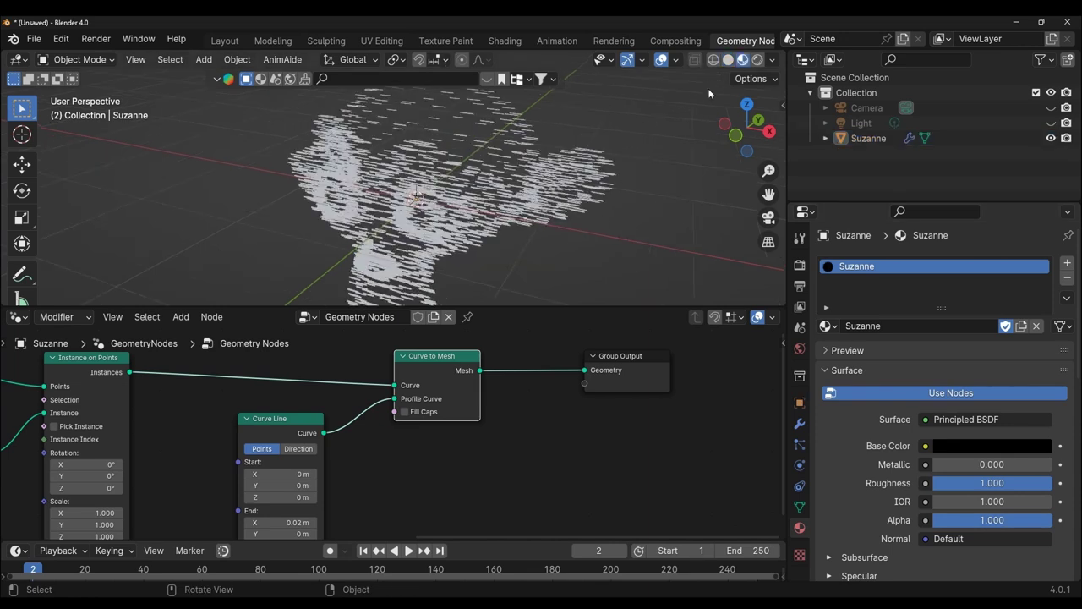
mouse_move(681, 210)
middle_down()
mouse_move(576, 191)
mouse_move(681, 142)
middle_up()
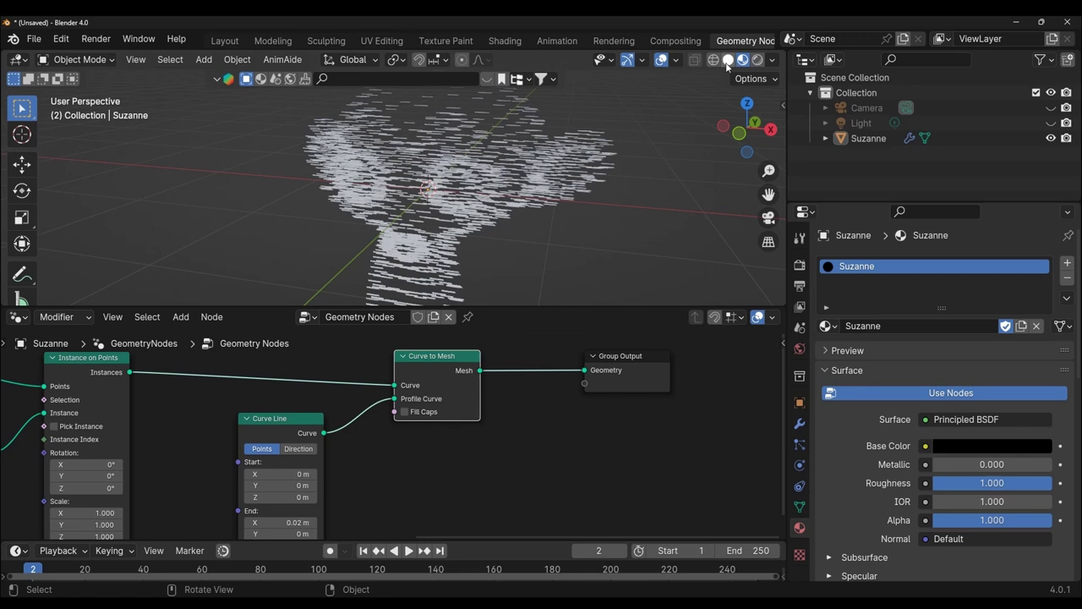
scroll(507, 372, down, 1)
middle_drag(575, 351, 494, 380)
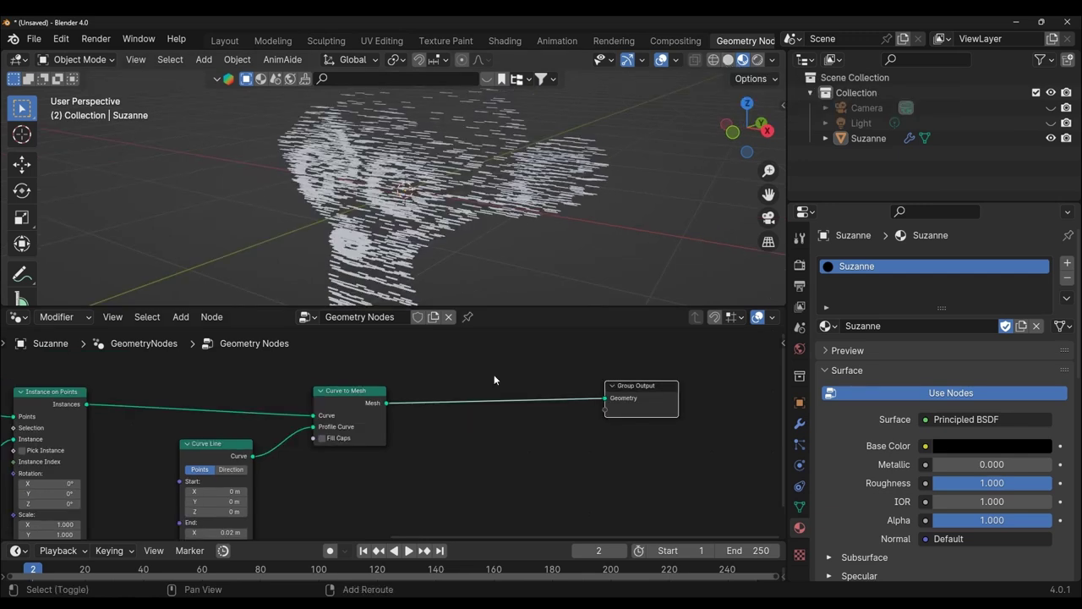
key(shift+a)
text(s)
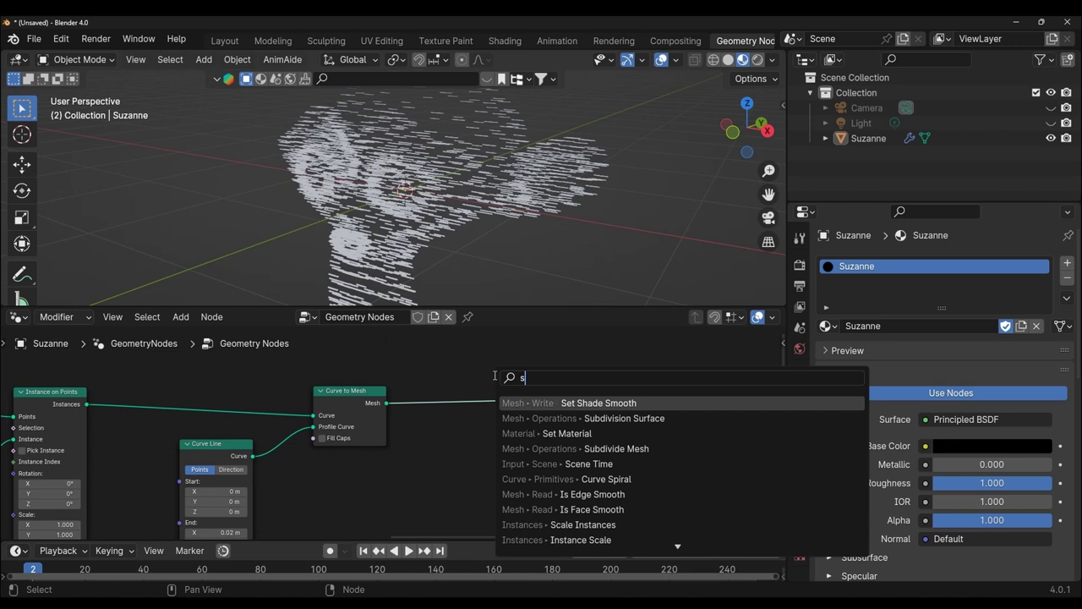
text(et)
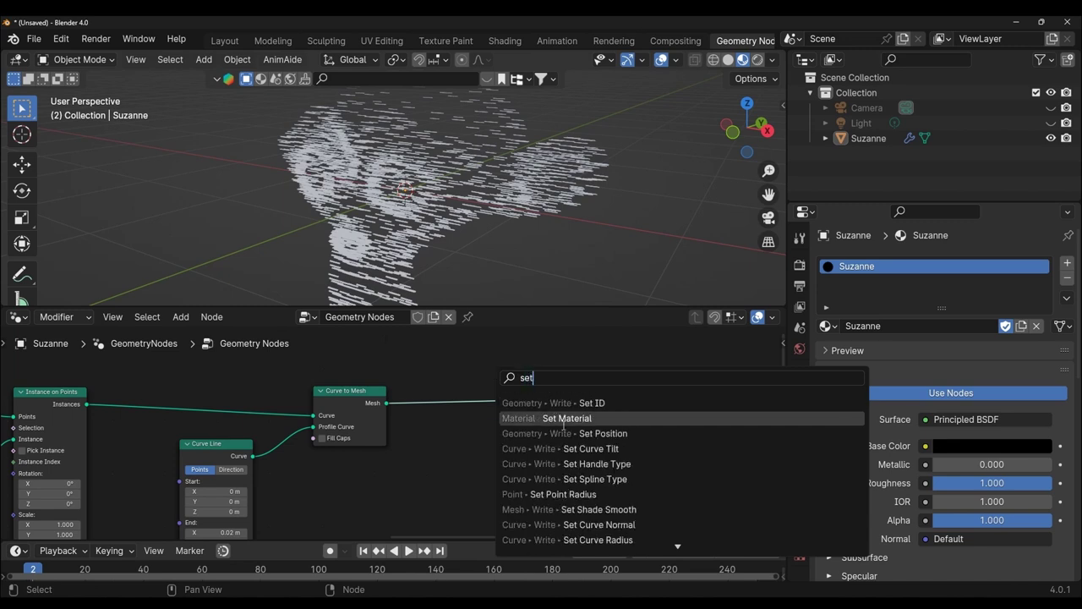
click(563, 418)
click(428, 391)
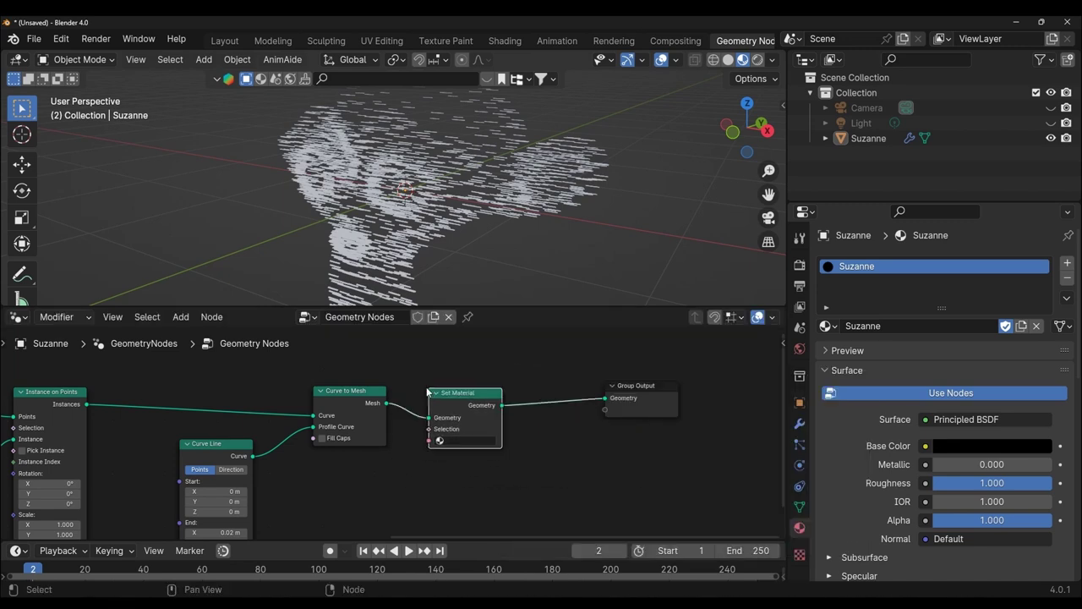
Assign the Suzanne material to the Set Material node so the strokes render black
scroll(502, 497, up, 1)
scroll(503, 497, up, 2)
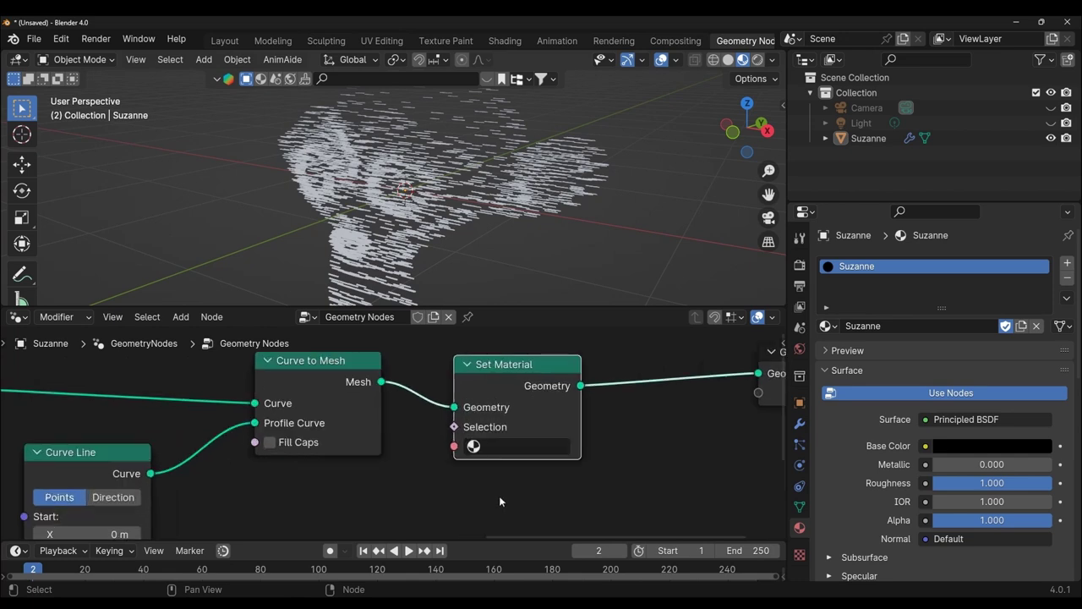
click(508, 446)
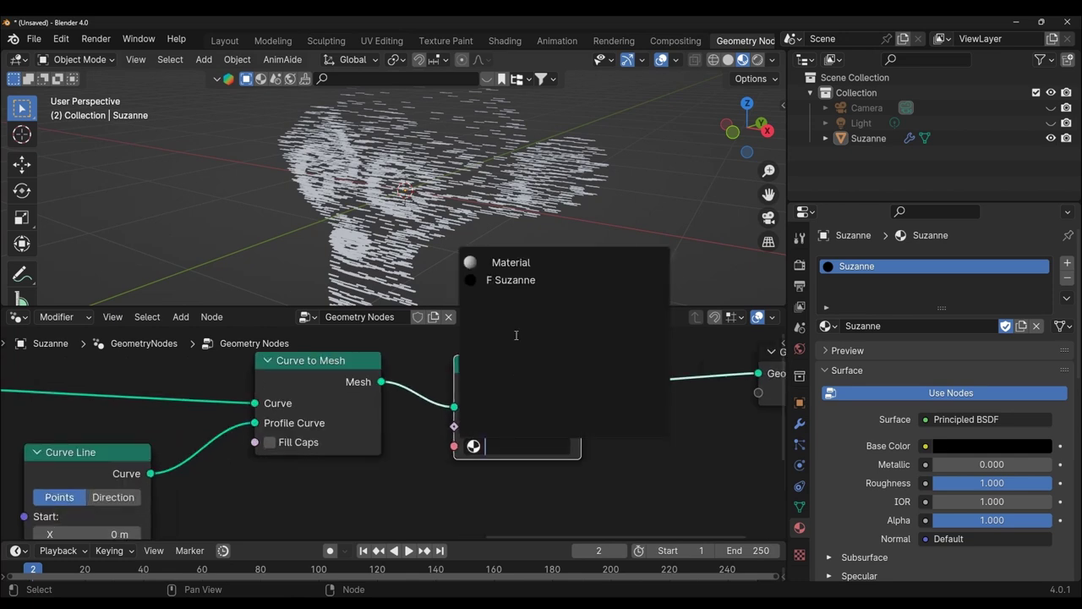
click(512, 281)
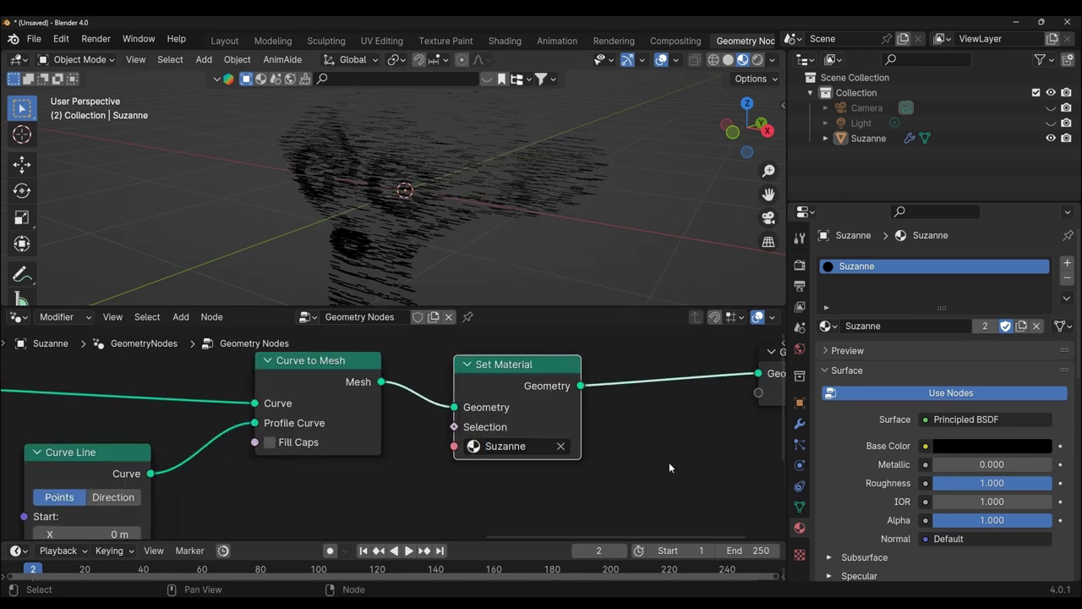
middle_drag(662, 487, 473, 500)
Drop a Realize Instances node onto the link between Set Material and Group Output
drag(592, 383, 691, 382)
key(shift+a)
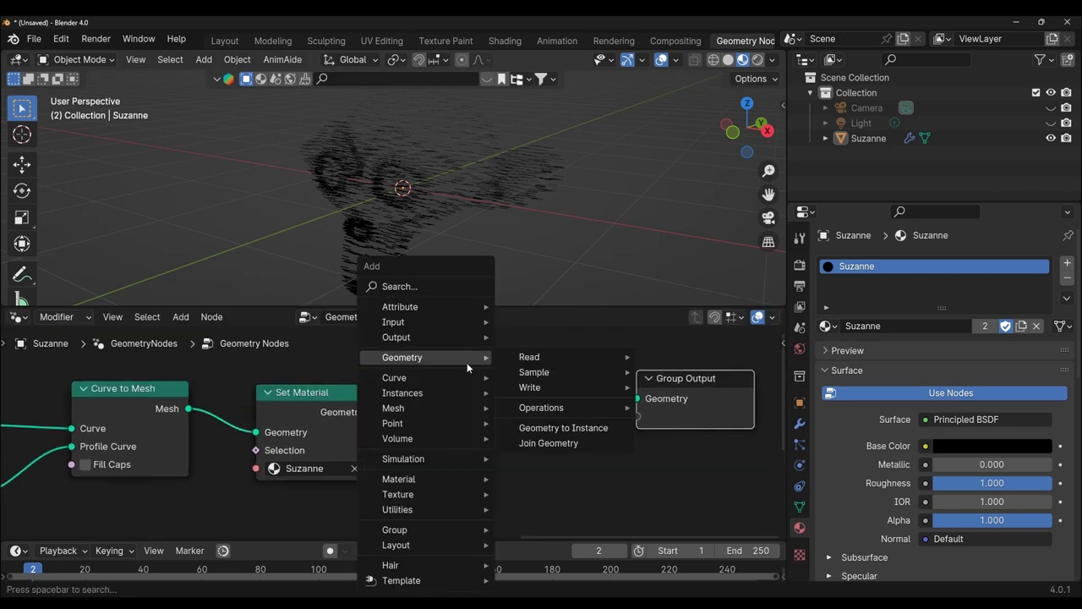
text(s)
key(BackSpace)
text(rea)
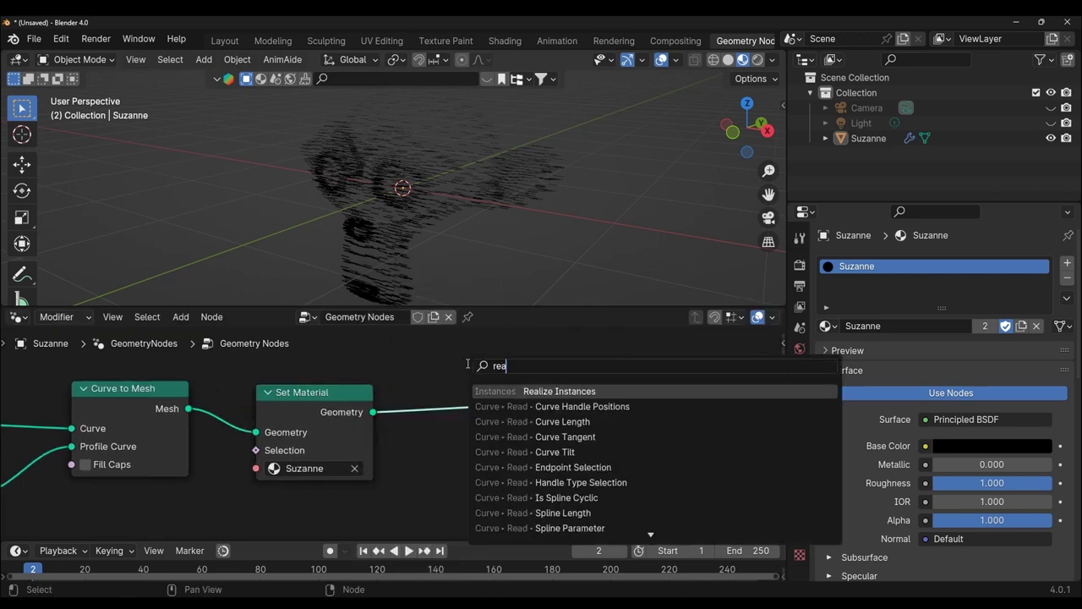
text(li)
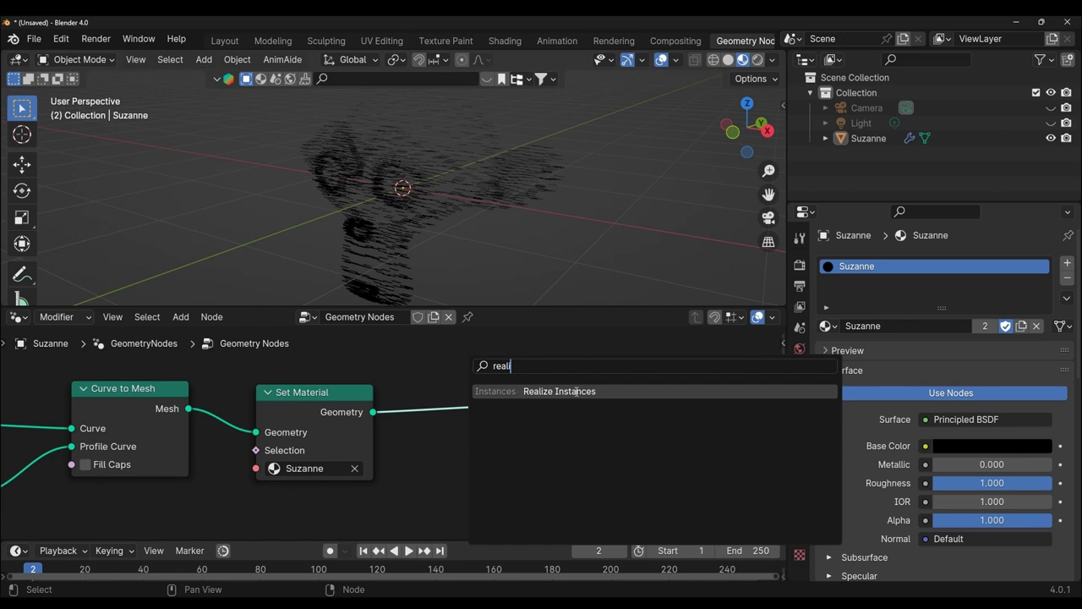
key(Return)
click(544, 392)
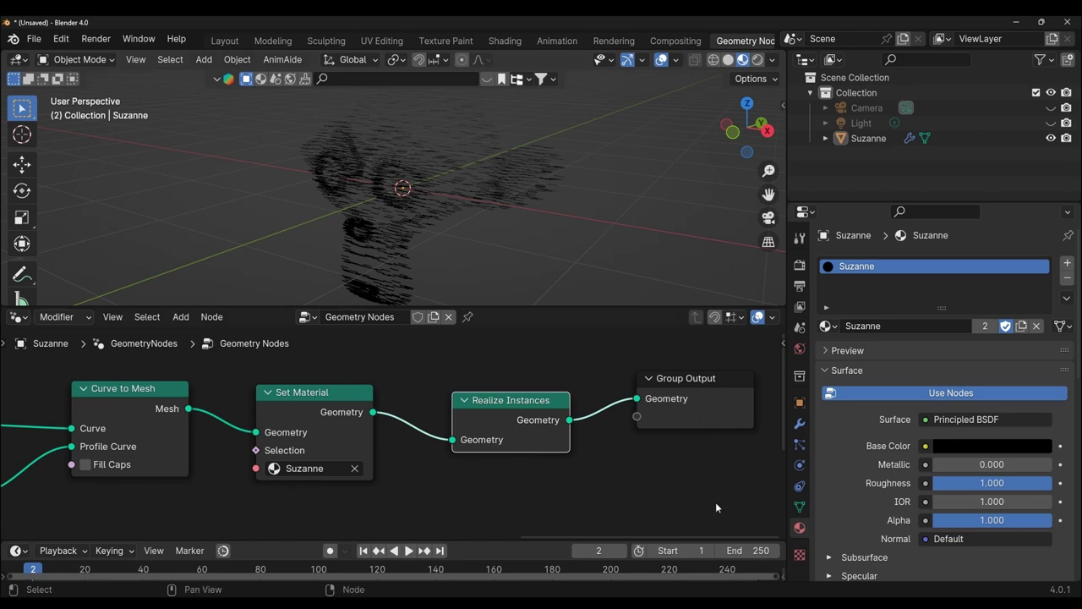
Show the Geometry Nodes modifier settings, frame all nodes and make Scene Collection active
click(799, 423)
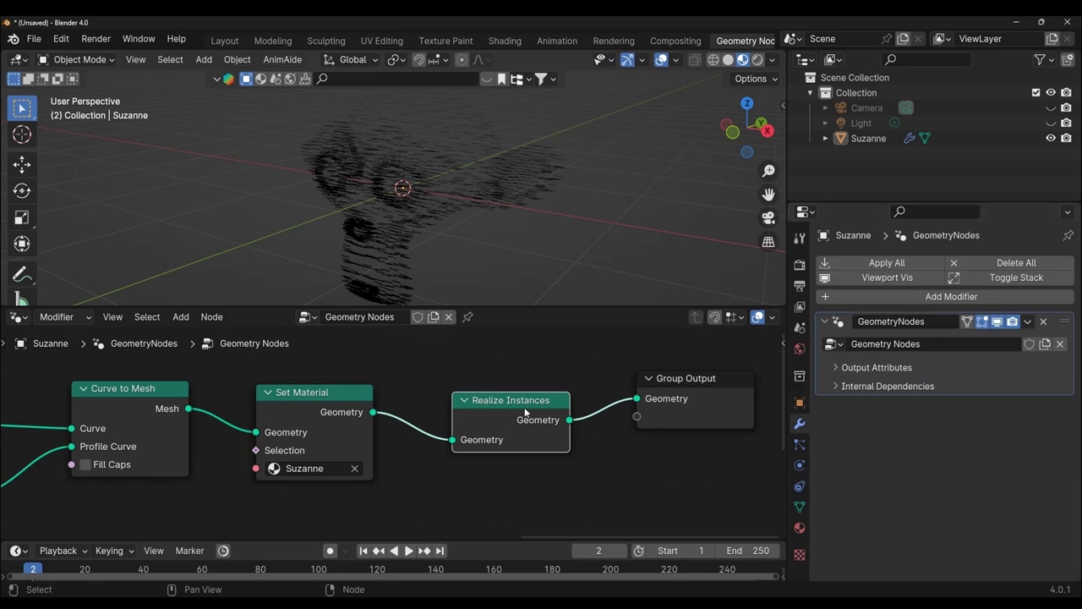
drag(554, 412, 562, 399)
key(Home)
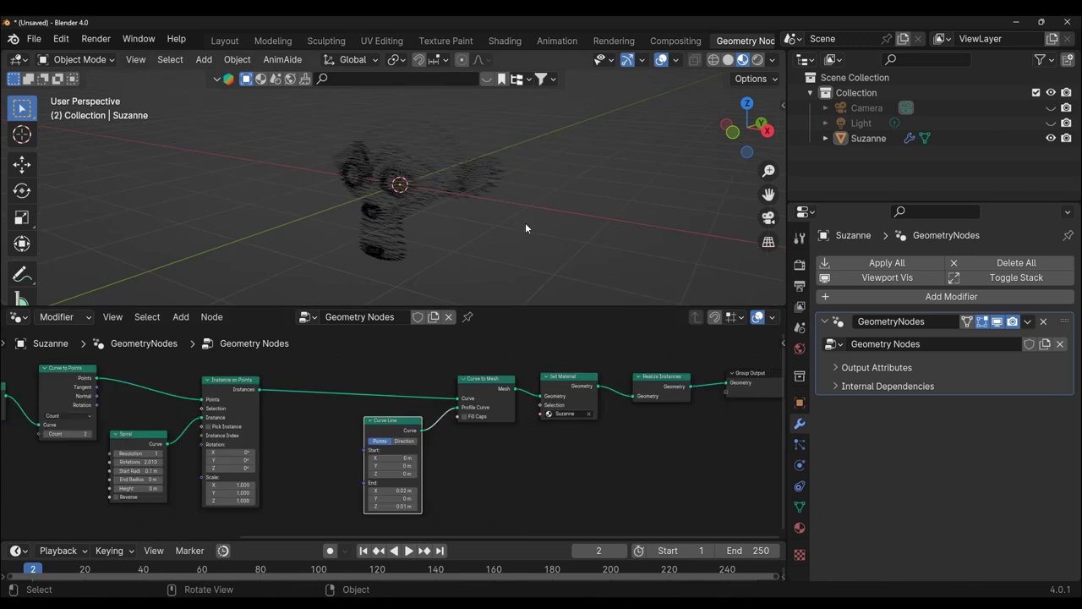
click(845, 77)
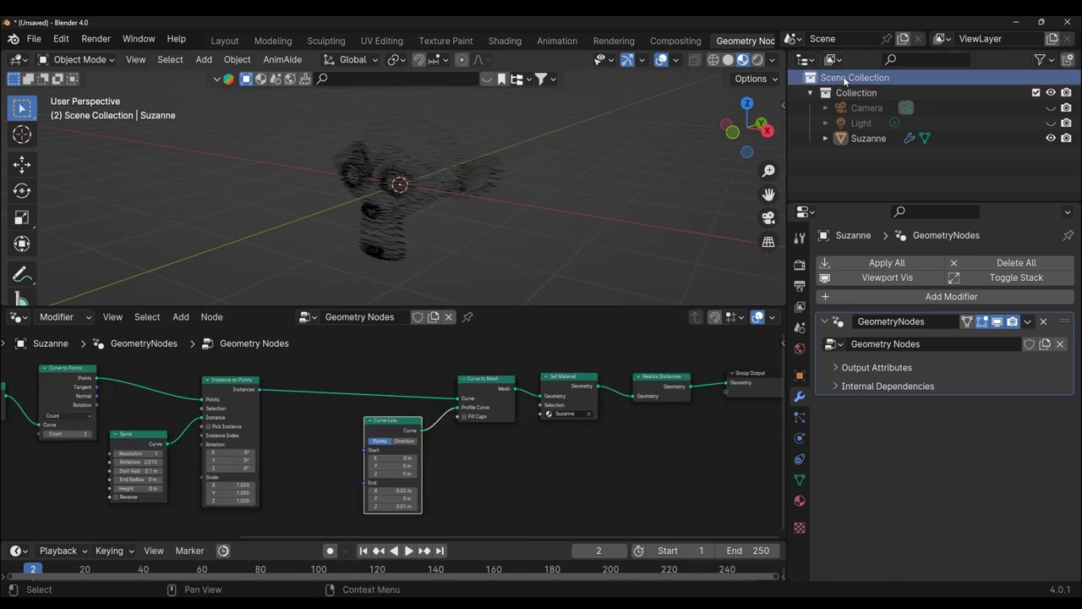
drag(546, 307, 546, 412)
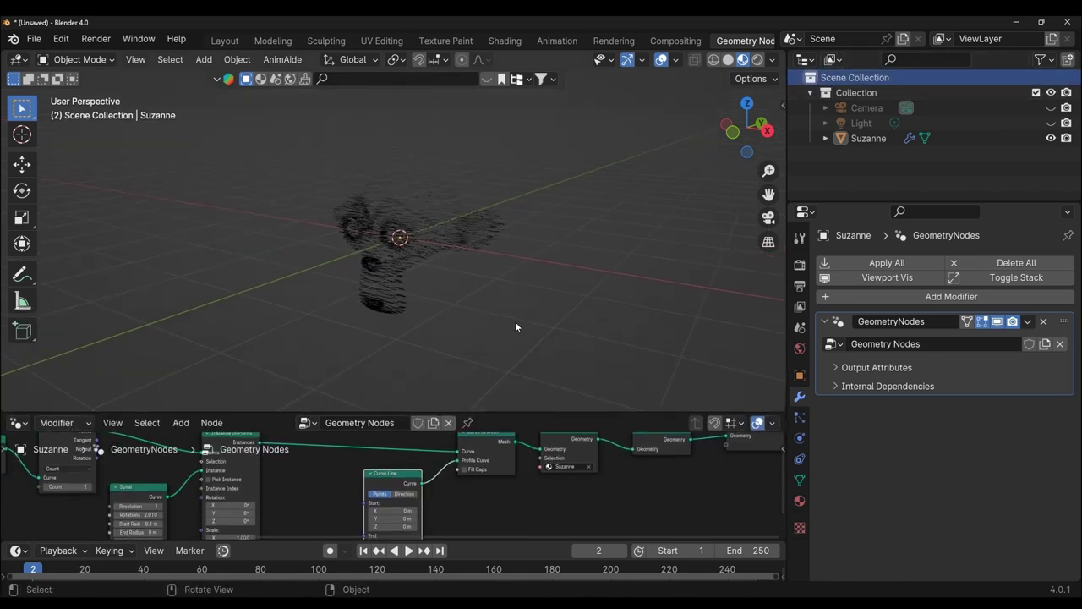
Add a plane, lower it beneath Suzanne and scale it up into a large floor
click(204, 59)
mouse_move(226, 77)
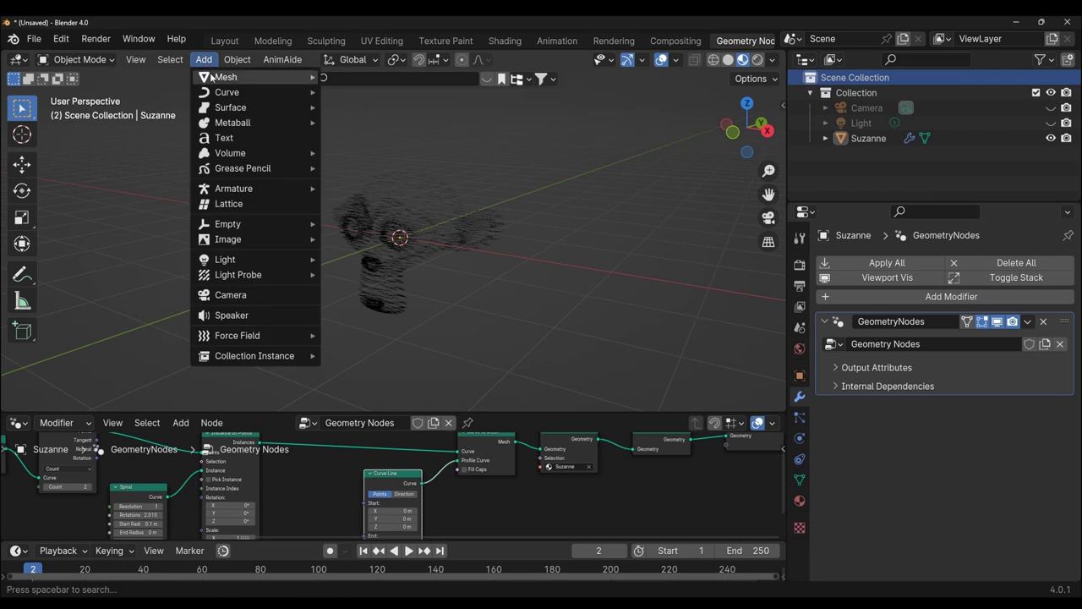
click(343, 75)
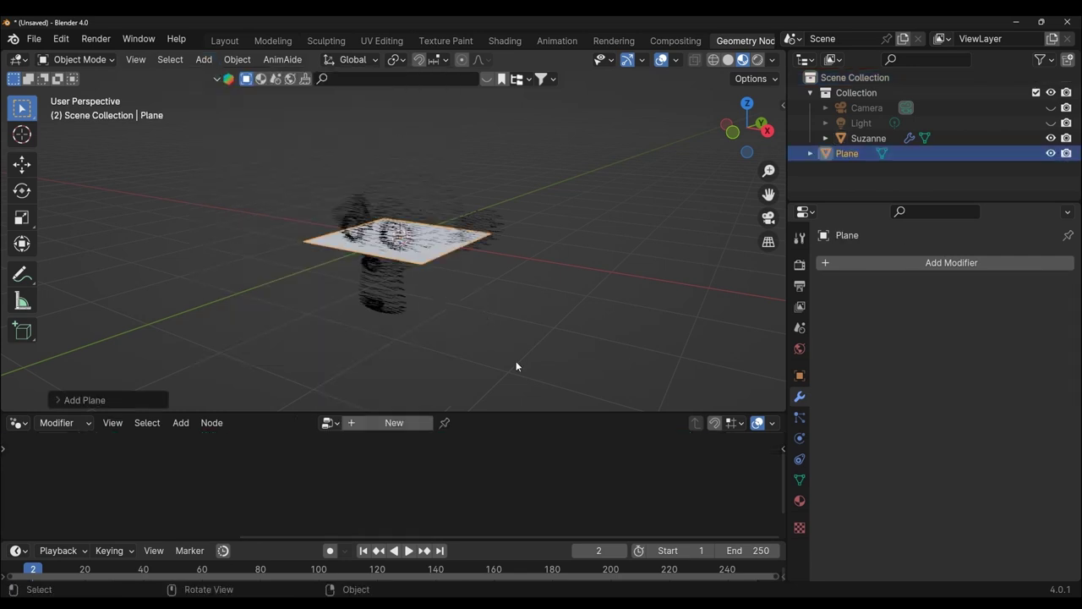
key(KP_1)
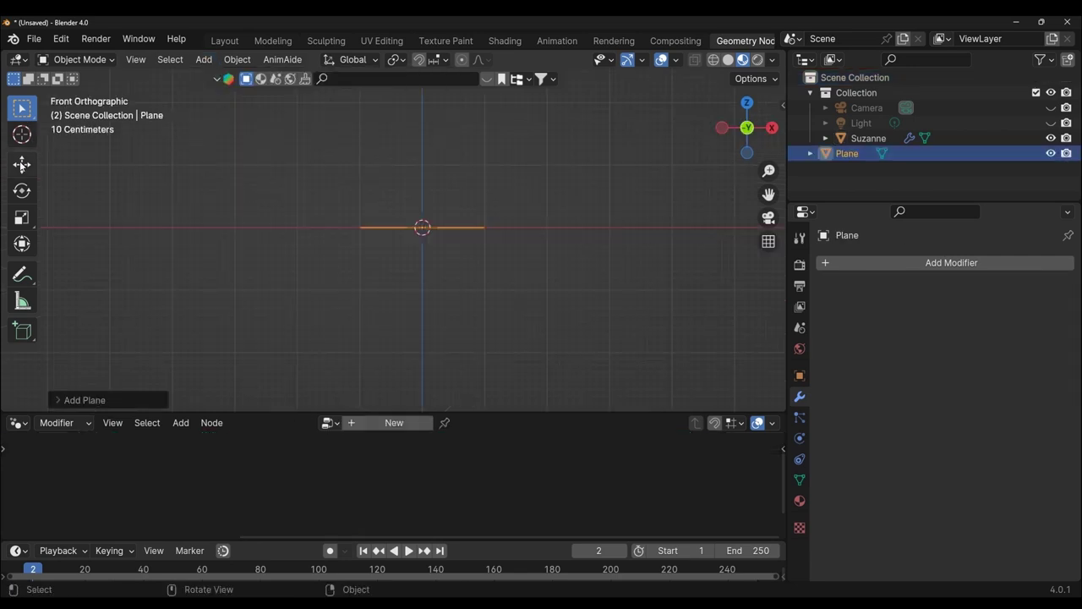
click(22, 165)
middle_drag(485, 248, 412, 166)
drag(412, 165, 413, 247)
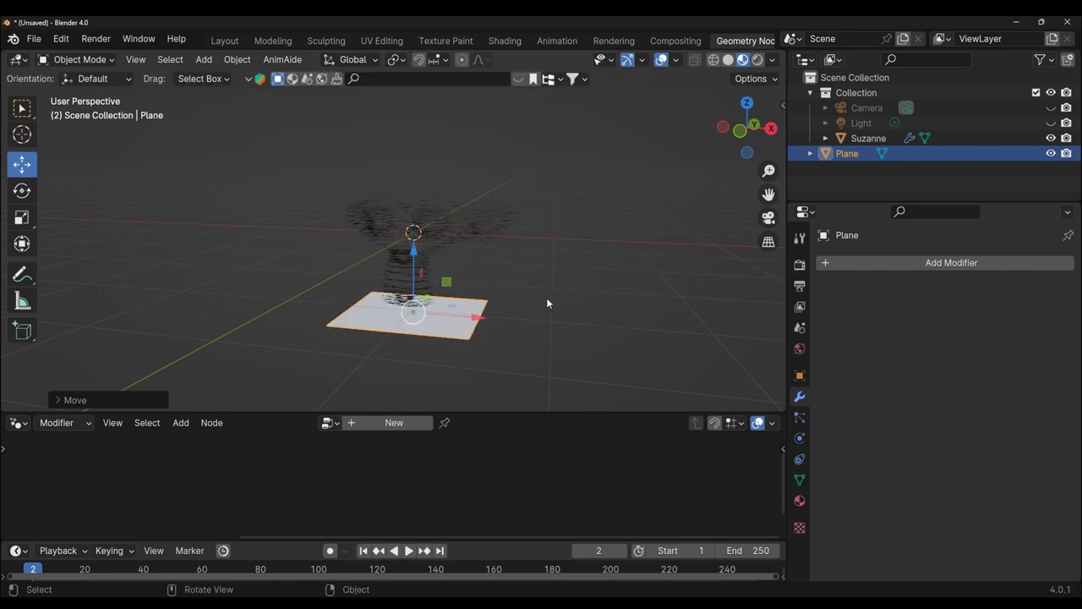
key(s)
click(93, 309)
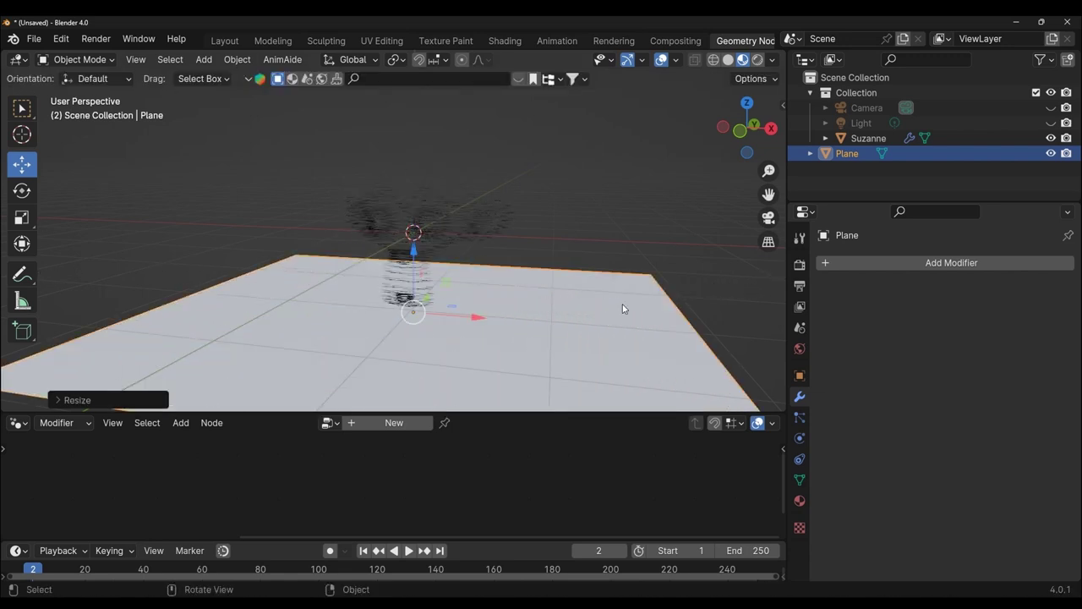
Switch the plane into Edit Mode
middle_drag(623, 308, 466, 296)
click(85, 60)
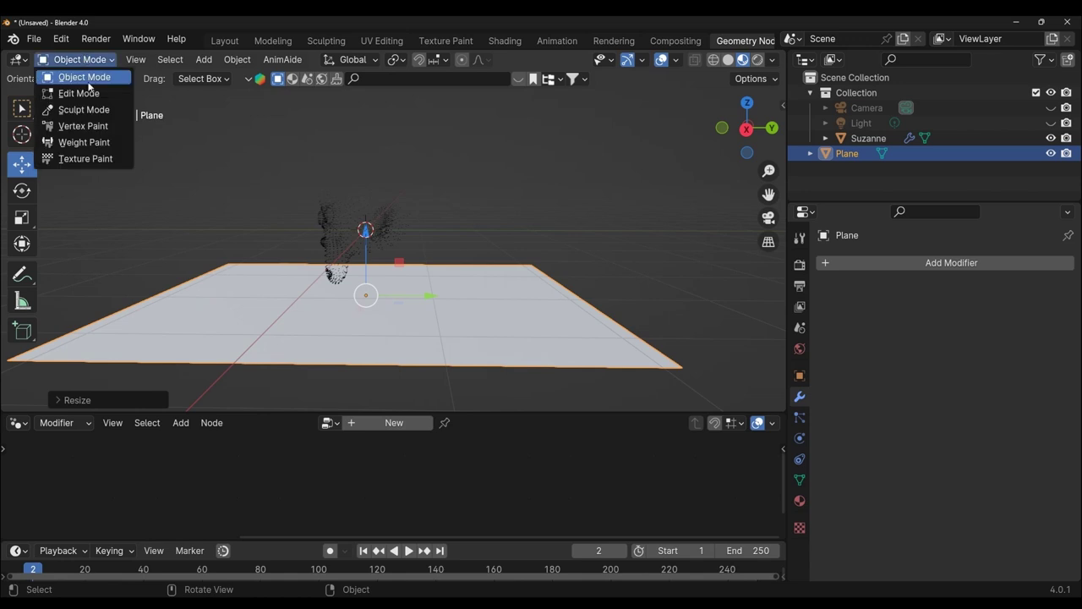
click(79, 93)
Extrude the plane's far edge straight up along Z to form a back wall
click(143, 59)
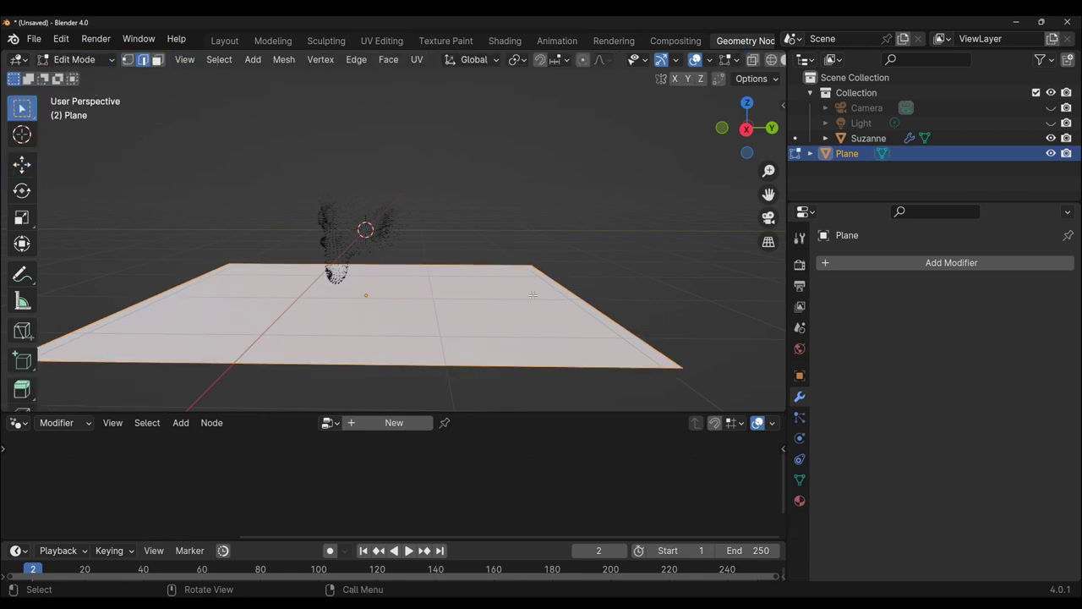
key(alt+a)
middle_drag(567, 290, 544, 247)
click(543, 247)
key(e)
key(z)
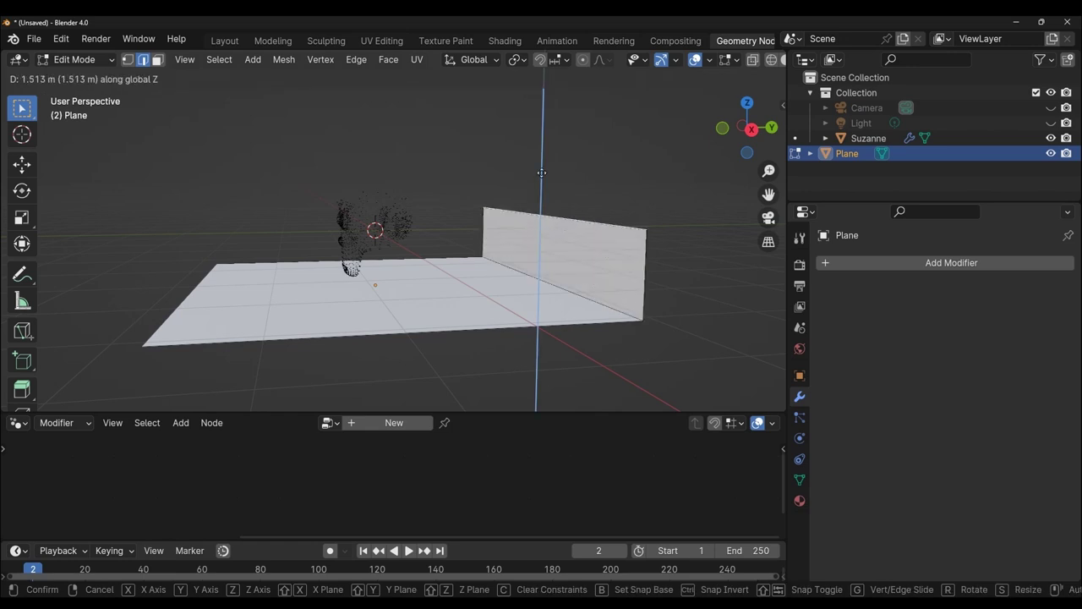
click(541, 260)
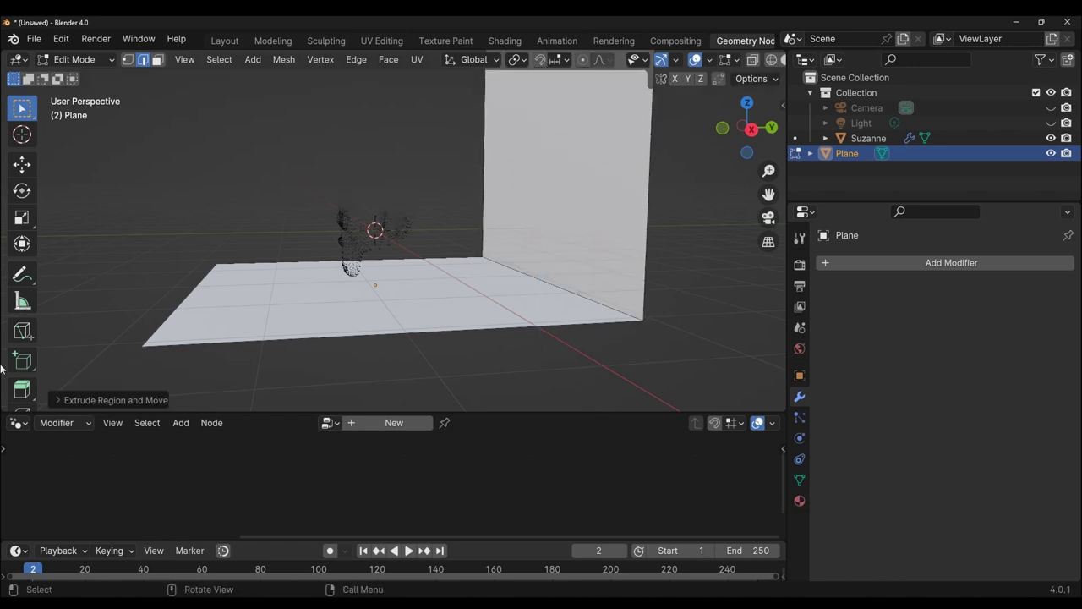
scroll(24, 381, down, 5)
scroll(45, 329, down, 3)
scroll(133, 325, up, 3)
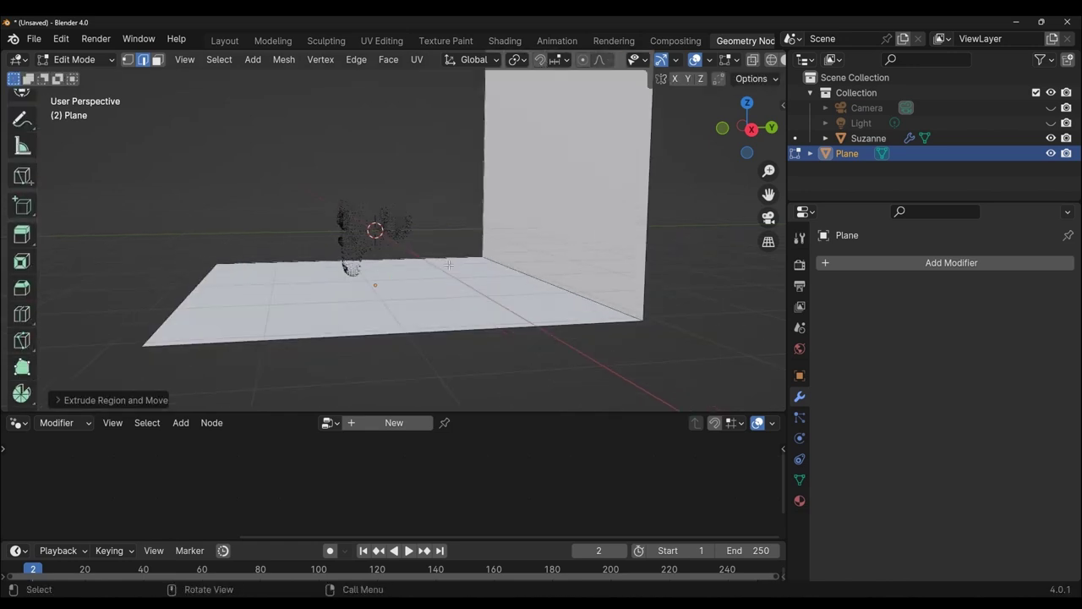
scroll(133, 325, up, 3)
Bevel the wall-floor corner edge with 30 segments for a smooth curve
click(21, 156)
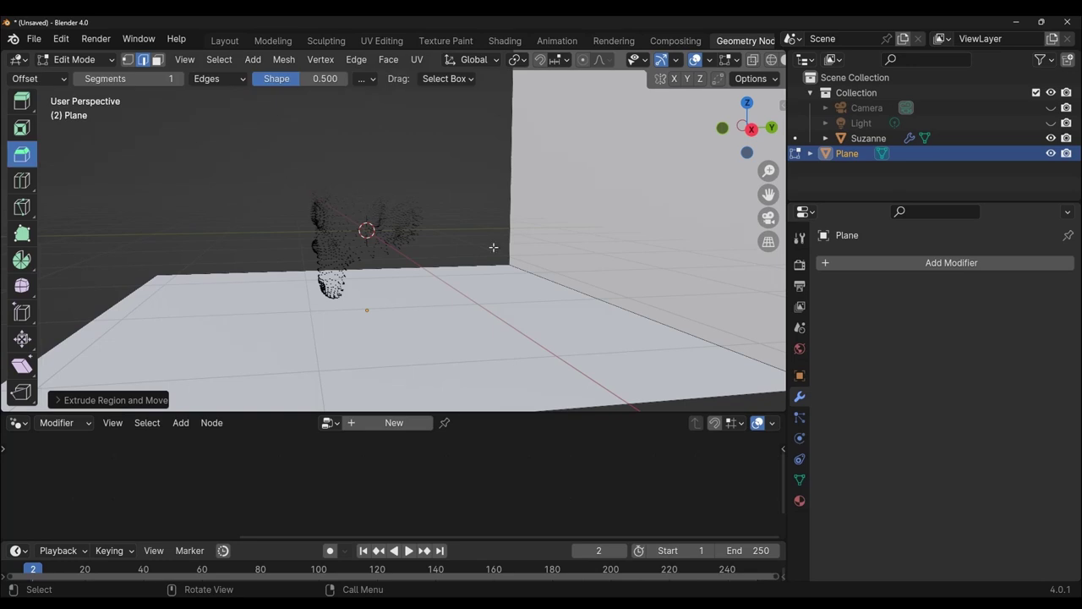
click(551, 246)
drag(552, 244, 462, 179)
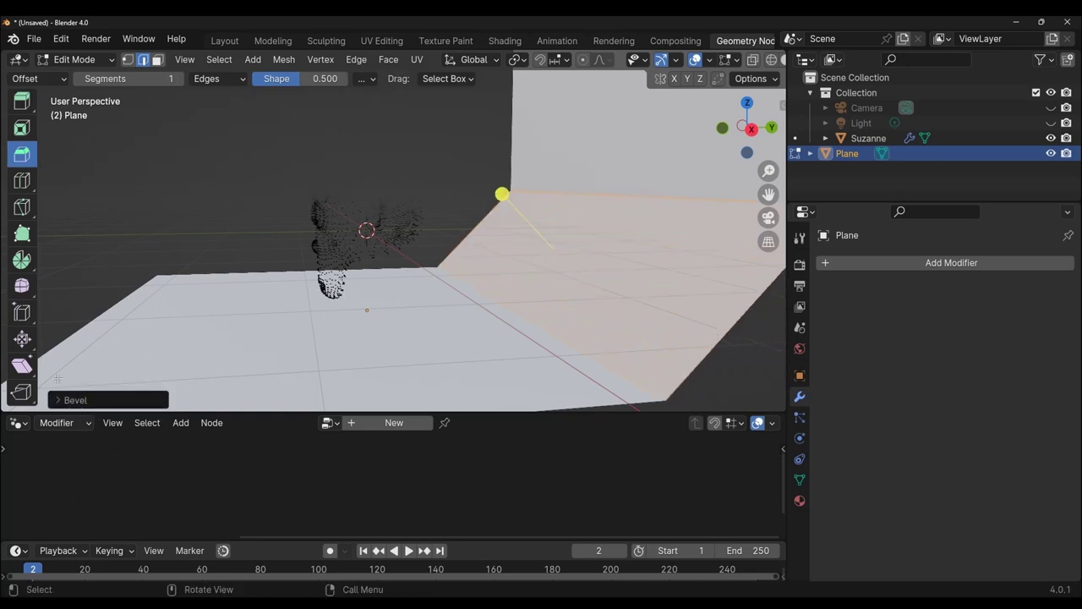
click(63, 401)
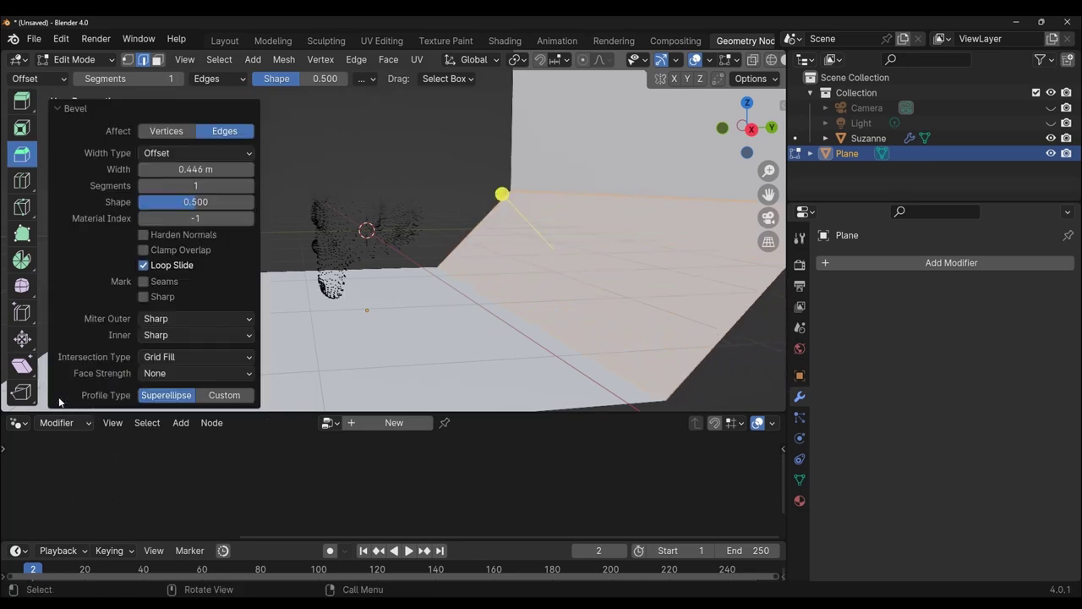
click(236, 186)
text(0)
key(Return)
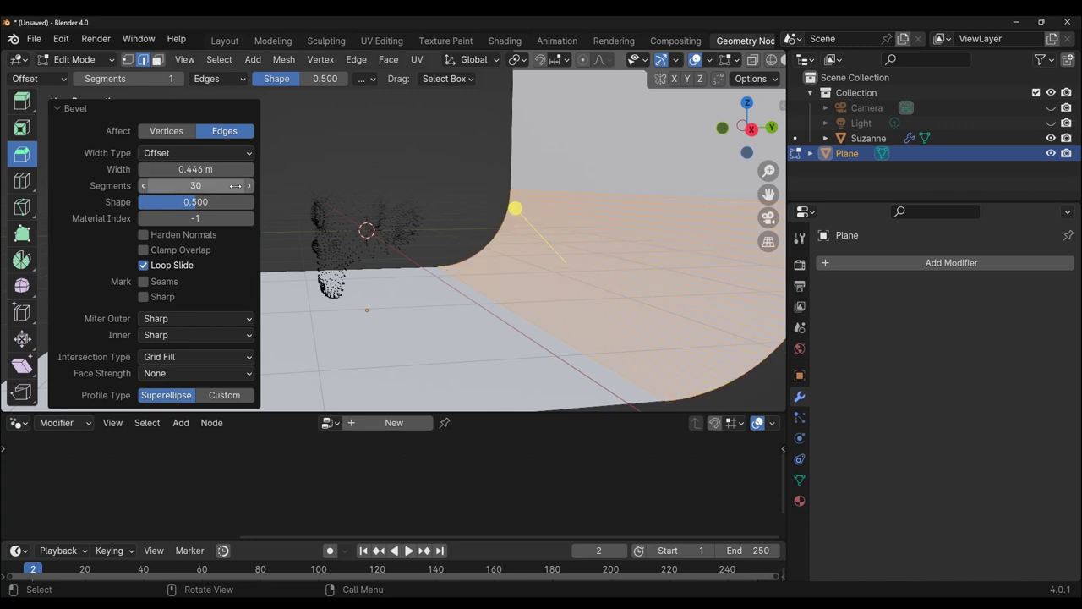
click(359, 129)
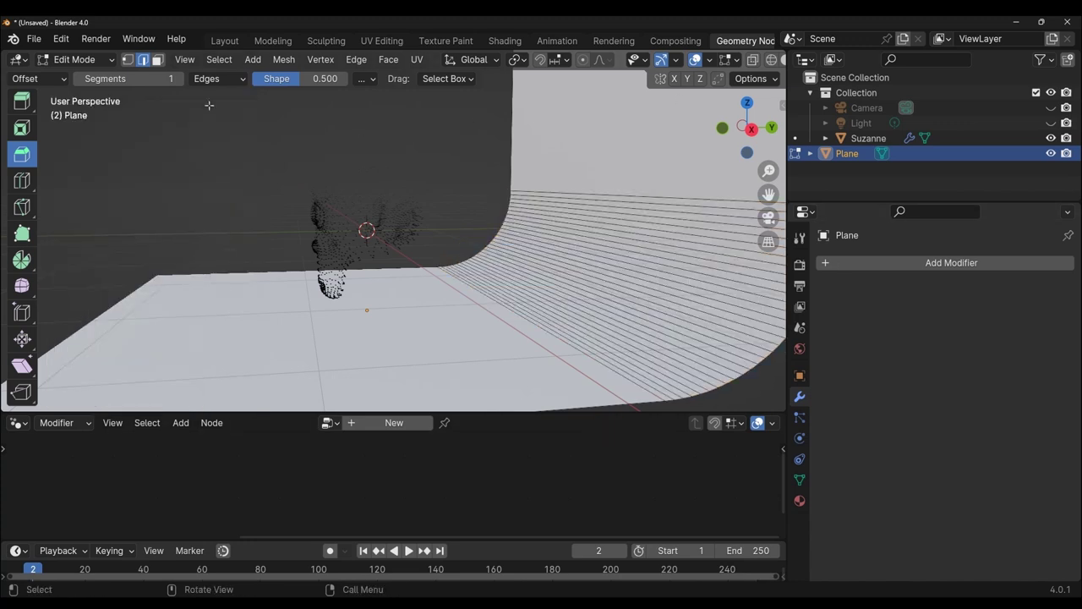
Return to Object Mode and view the backdrop in Rendered shading
click(76, 59)
click(84, 75)
mouse_move(326, 305)
middle_down()
mouse_move(595, 297)
mouse_move(652, 282)
mouse_move(497, 315)
mouse_move(616, 293)
middle_up()
click(758, 60)
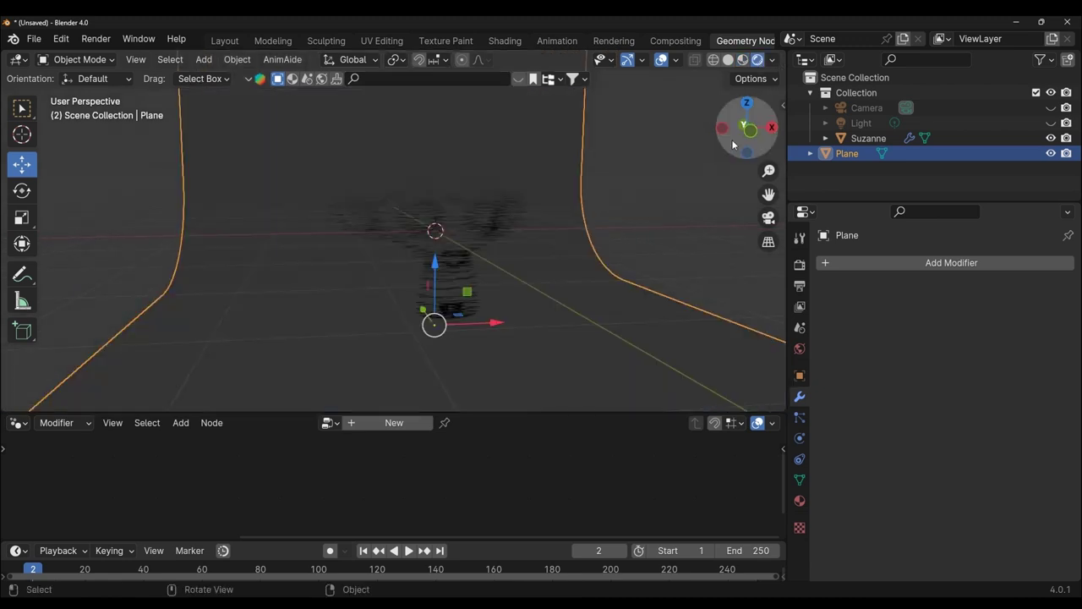
Replace the old light with an area light positioned above Suzanne
click(867, 123)
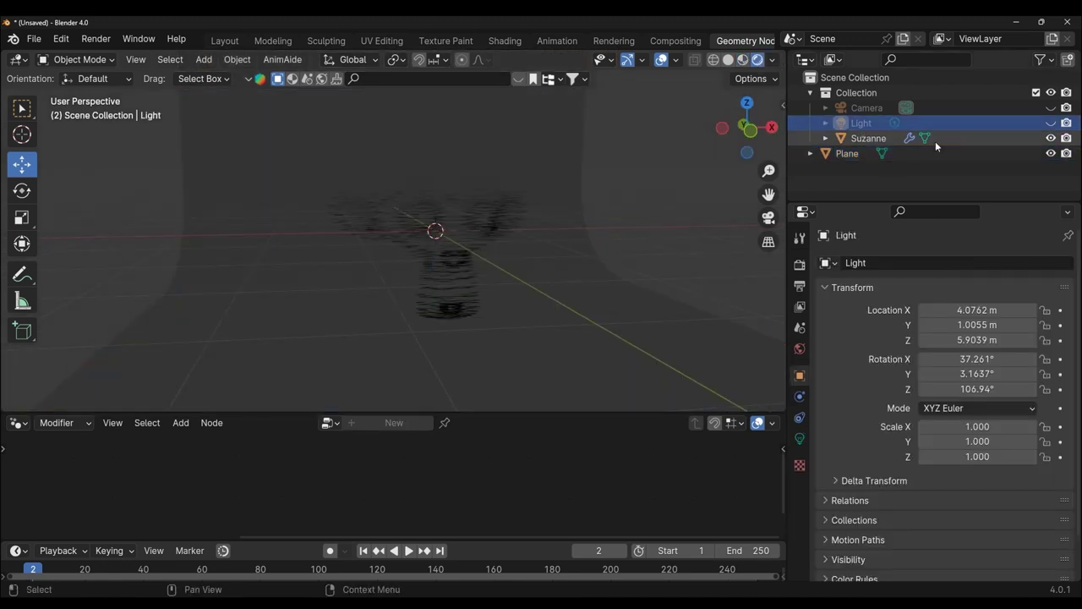
key(Delete)
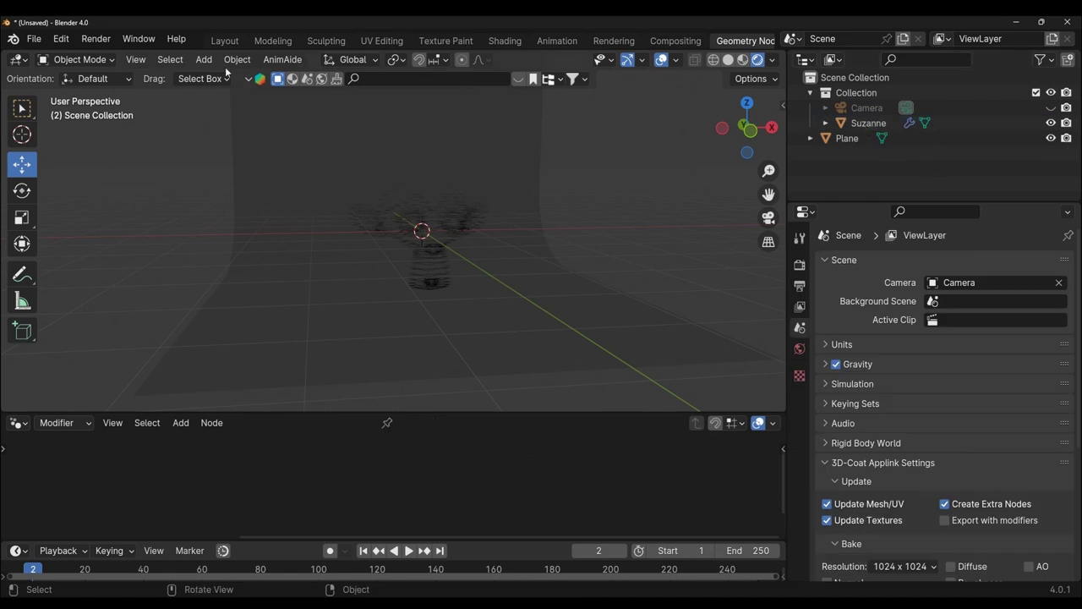
click(203, 59)
click(355, 307)
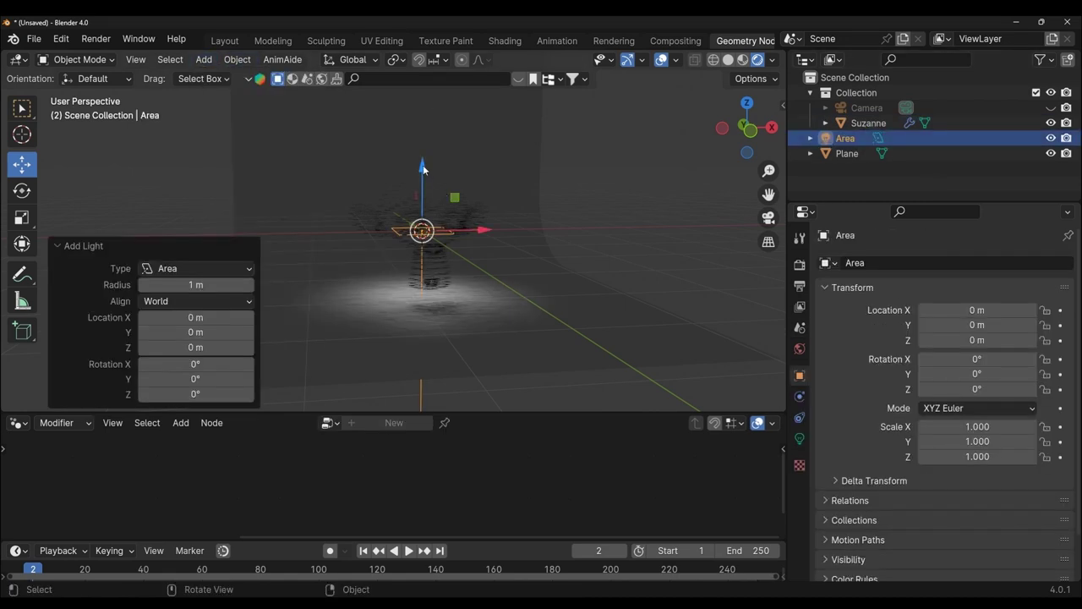
key(g)
key(z)
click(478, 176)
middle_drag(479, 176, 390, 114)
drag(390, 114, 390, 132)
Set the area light's power to 30 W, reposition it and scale it 2.496 times
click(799, 438)
click(1001, 364)
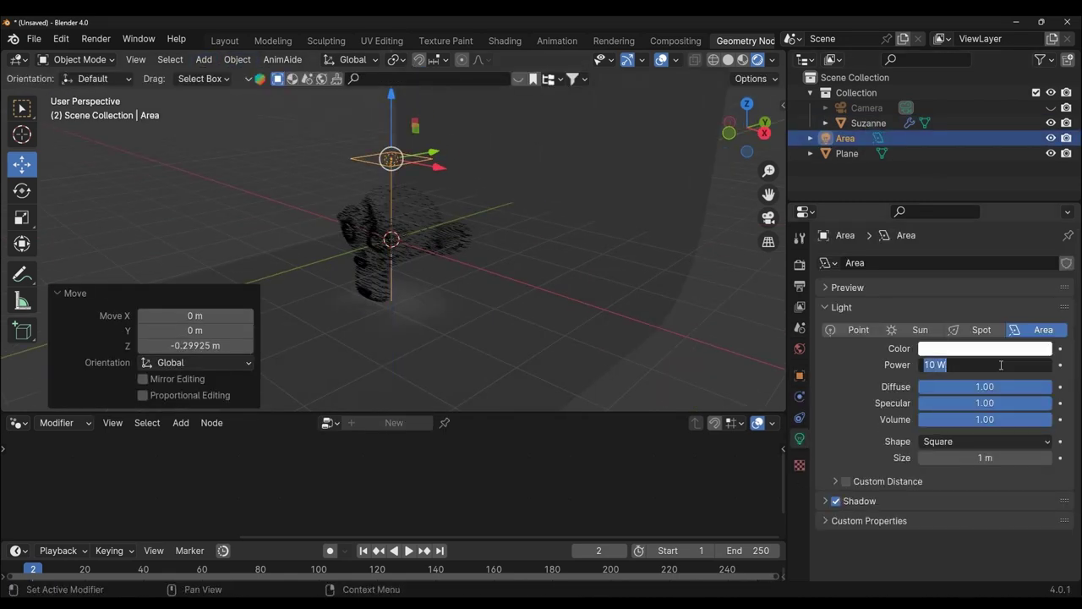
text(30)
key(Return)
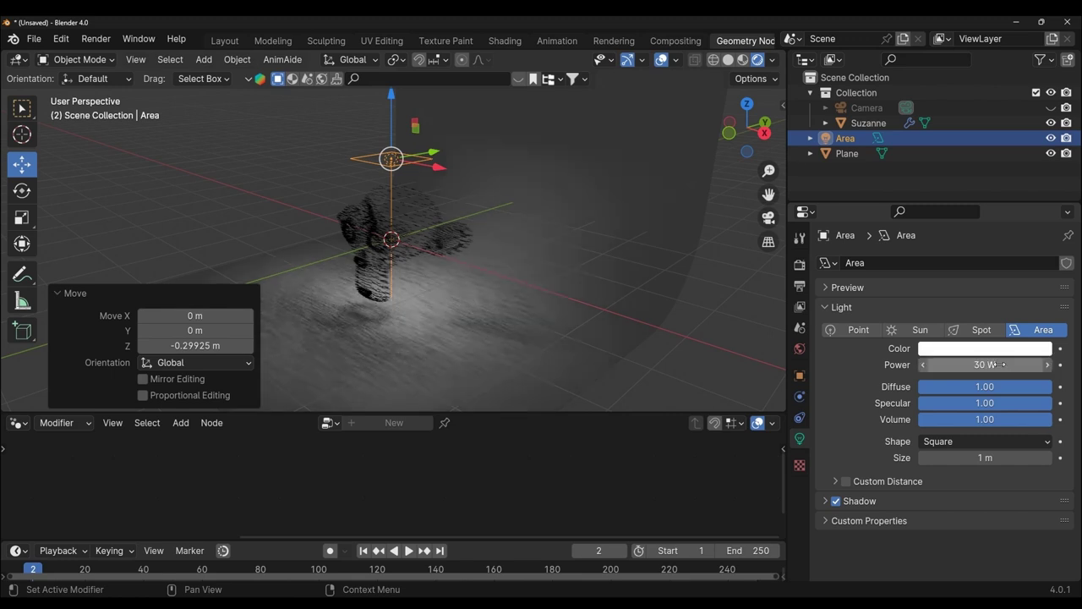
mouse_move(592, 220)
middle_down()
mouse_move(625, 230)
mouse_move(527, 189)
middle_up()
key(g)
click(534, 205)
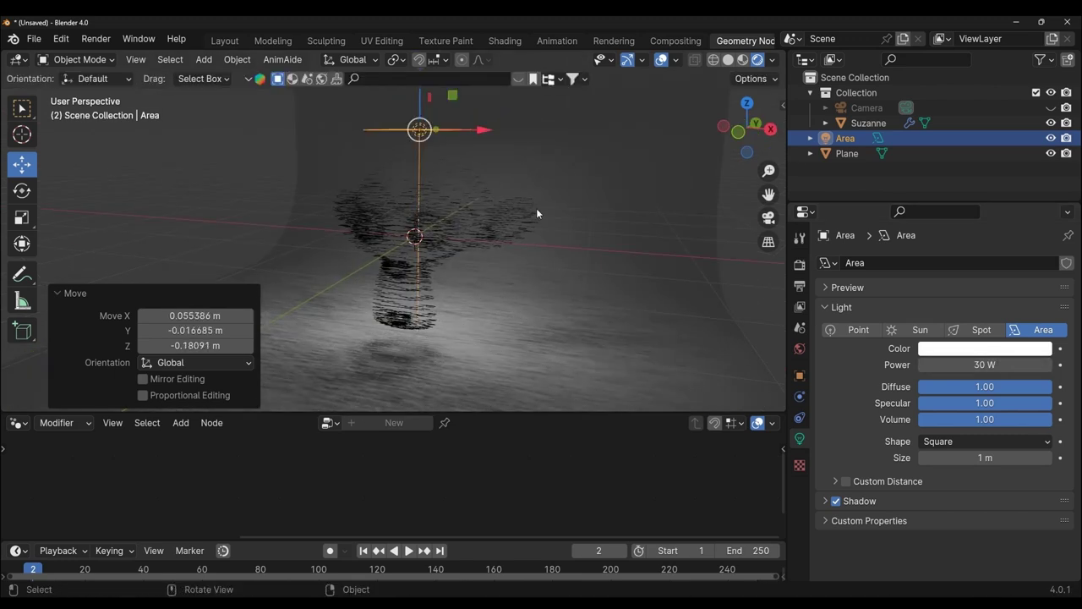
key(s)
click(745, 230)
Raise the area light's power to 50 W
mouse_move(745, 230)
middle_down()
mouse_move(407, 316)
mouse_move(659, 328)
middle_up()
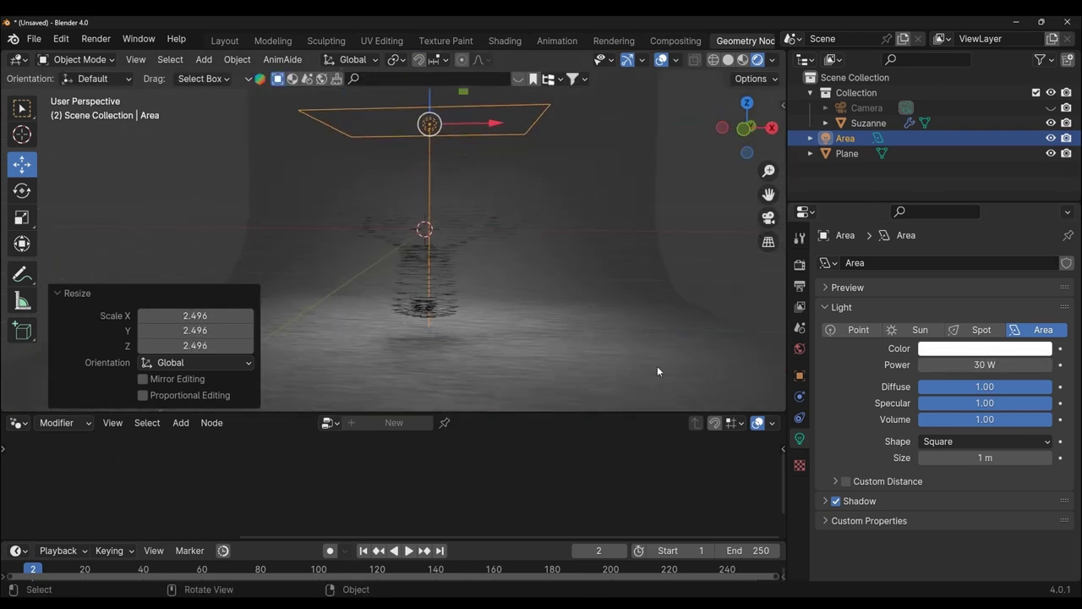
mouse_move(657, 371)
middle_down()
mouse_move(552, 338)
mouse_move(587, 325)
middle_up()
double_click(985, 364)
text(50)
key(Return)
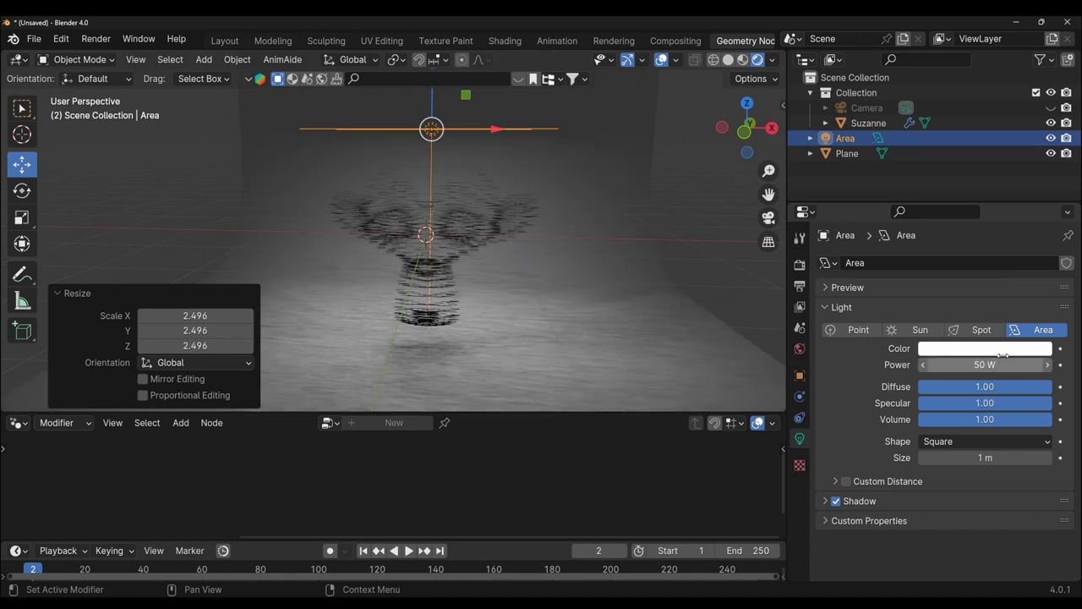
click(471, 326)
middle_drag(472, 326, 560, 311)
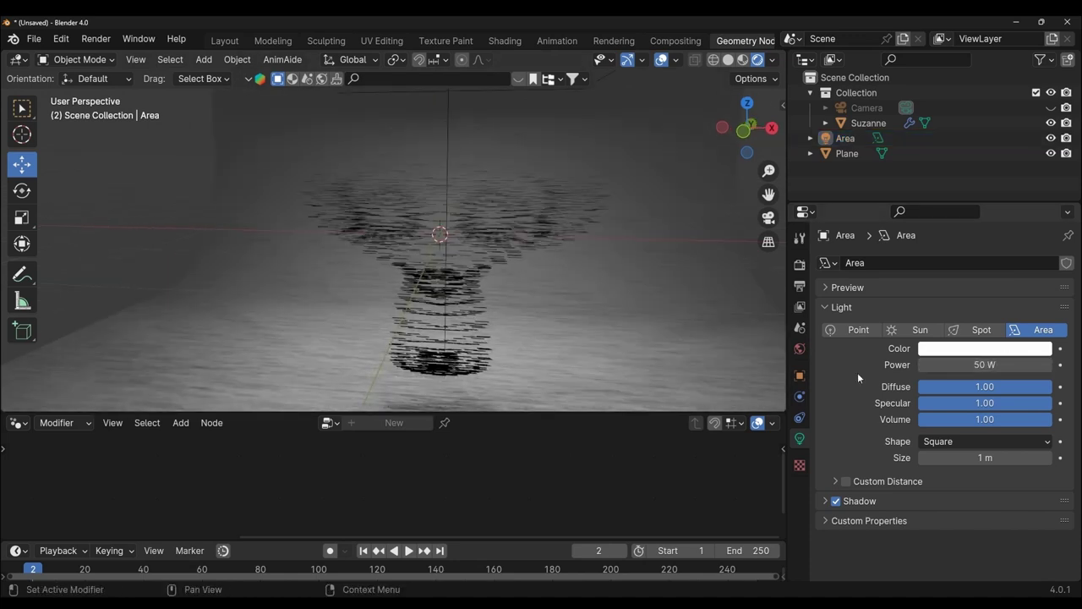
Switch to Cycles with viewport denoising and 50 max samples for viewport and render
click(799, 265)
click(1017, 262)
click(998, 310)
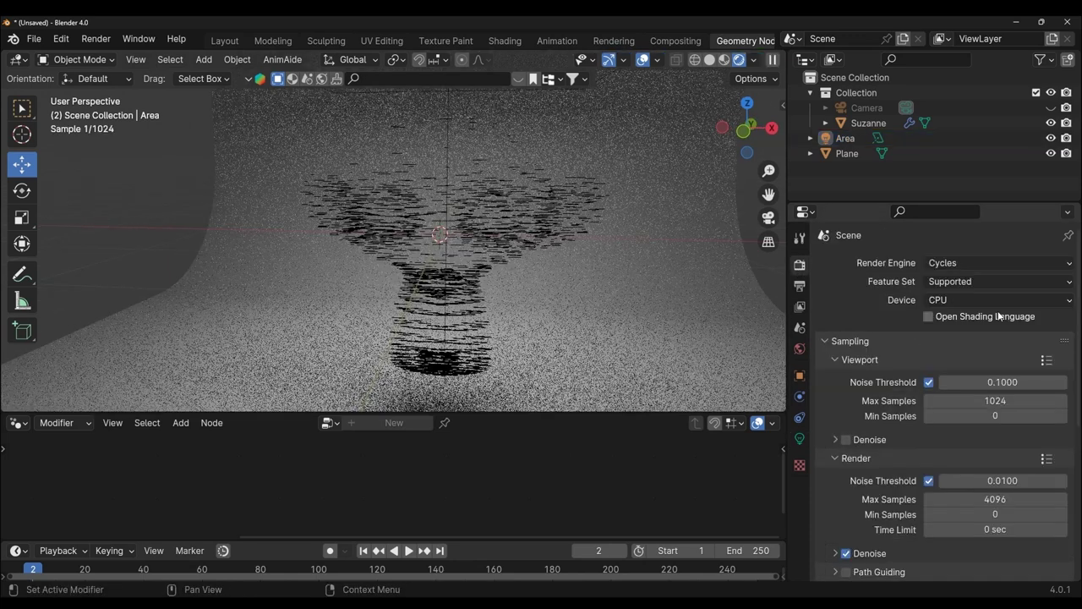
click(846, 440)
double_click(997, 400)
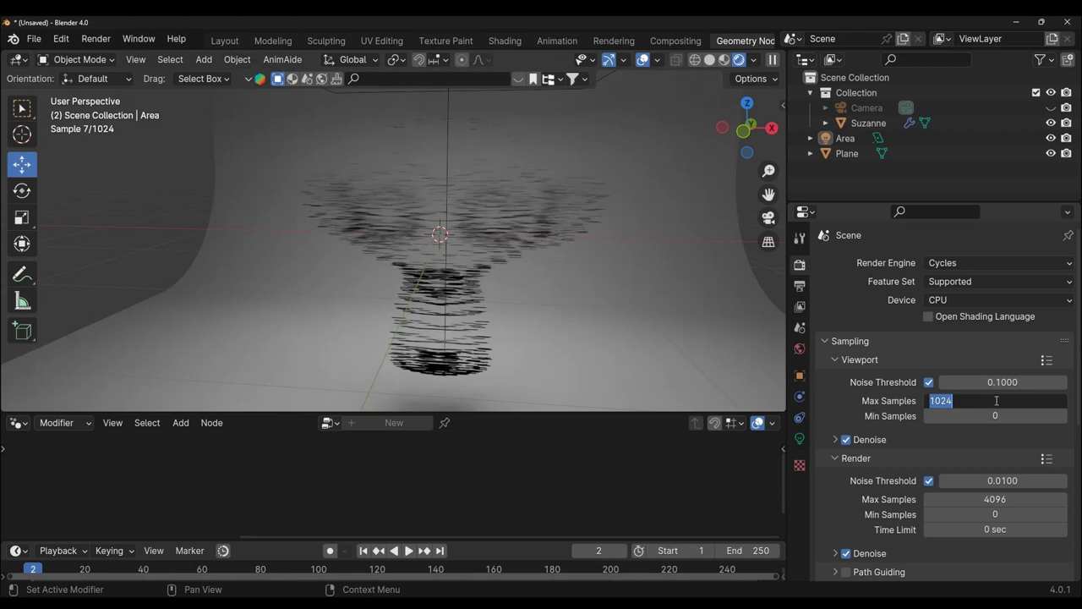
text(50)
key(Return)
double_click(995, 499)
text(50)
key(Return)
middle_drag(494, 279, 526, 270)
Raise the area light's power to 150 W
click(455, 106)
click(799, 438)
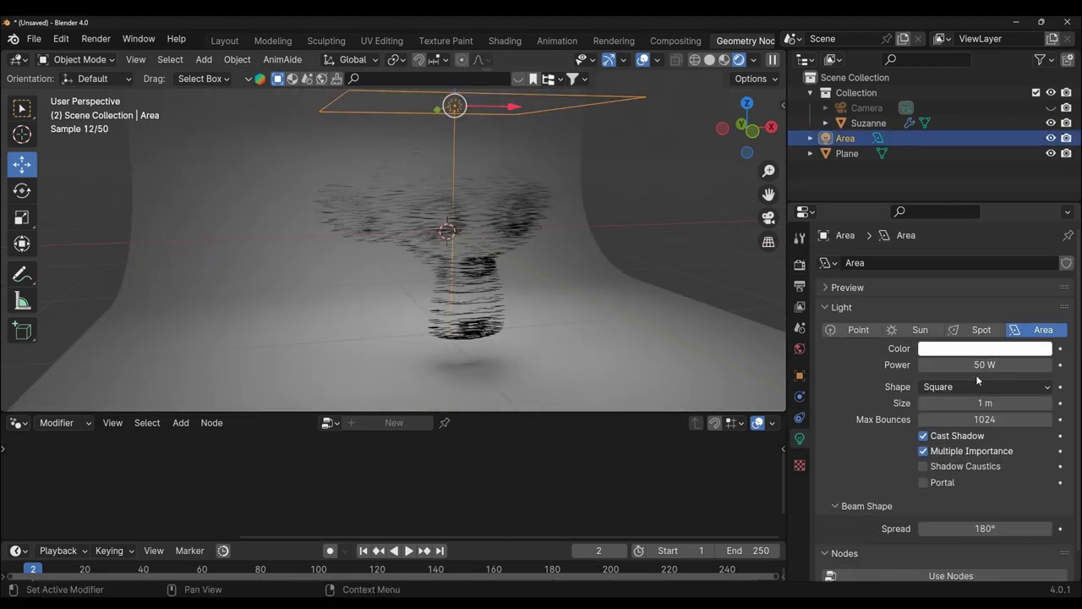
click(976, 376)
text(150)
key(Return)
Switch the viewport to Material Preview shading
click(22, 218)
scroll(278, 317, up, 3)
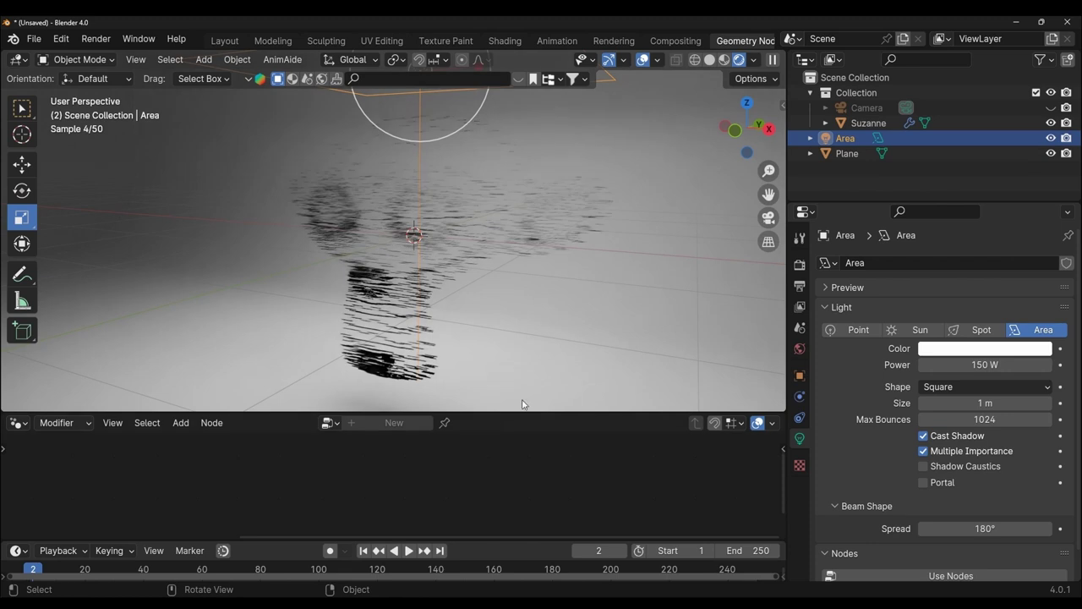
drag(523, 413, 524, 453)
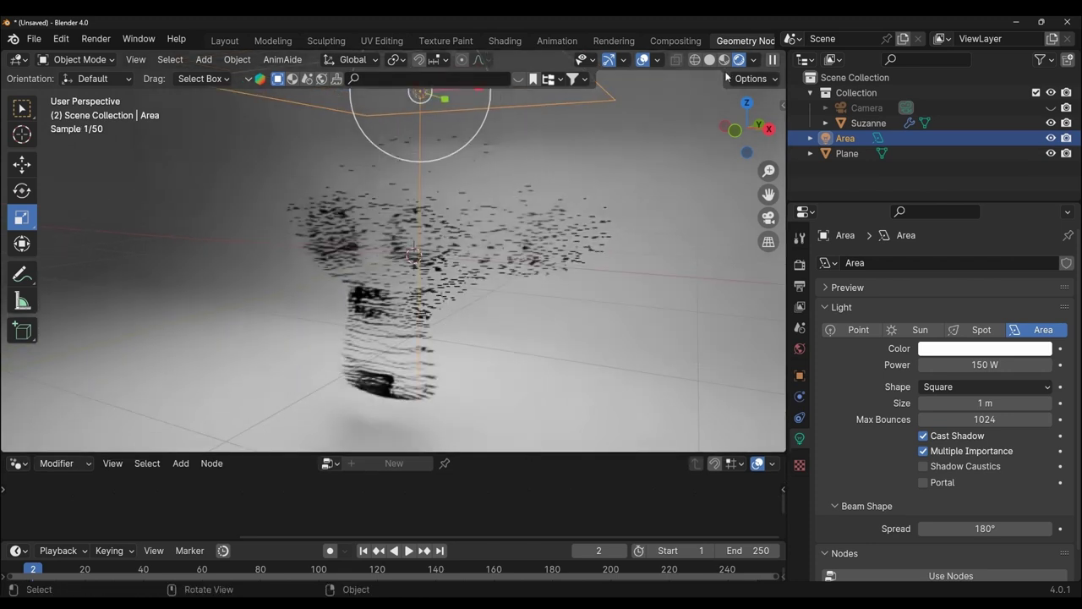
click(724, 59)
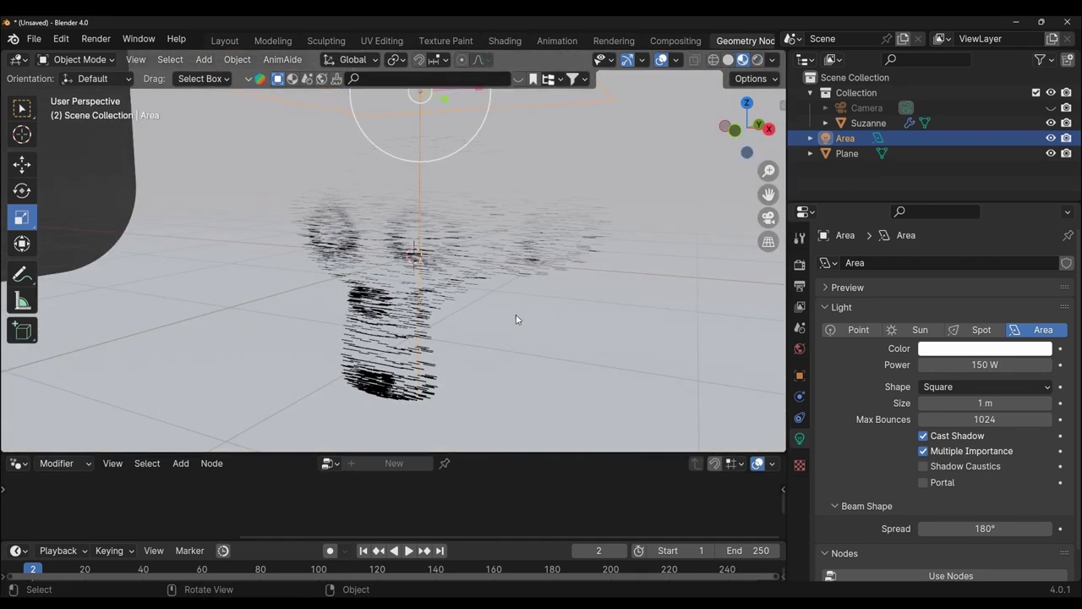
middle_drag(517, 319, 526, 314)
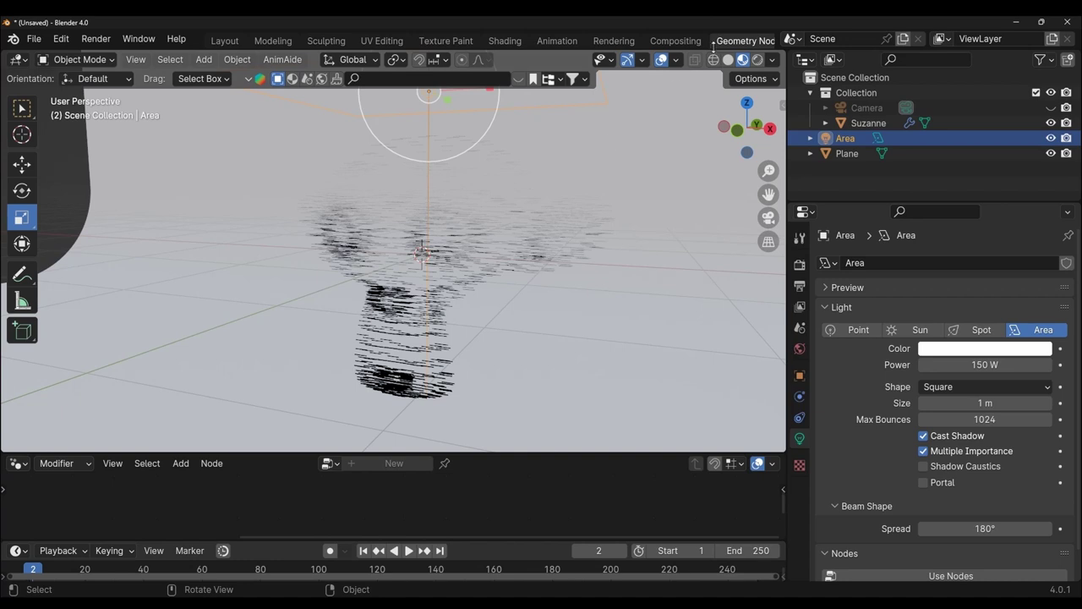
Select Suzanne to show its node tree and switch the viewport to Solid shading
click(550, 300)
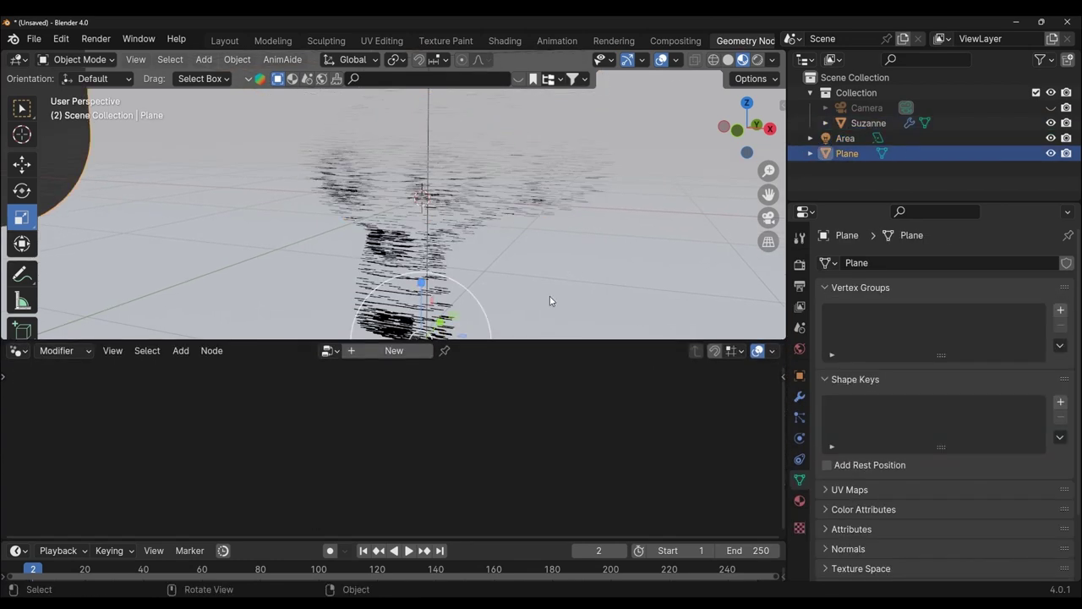
click(468, 220)
click(728, 59)
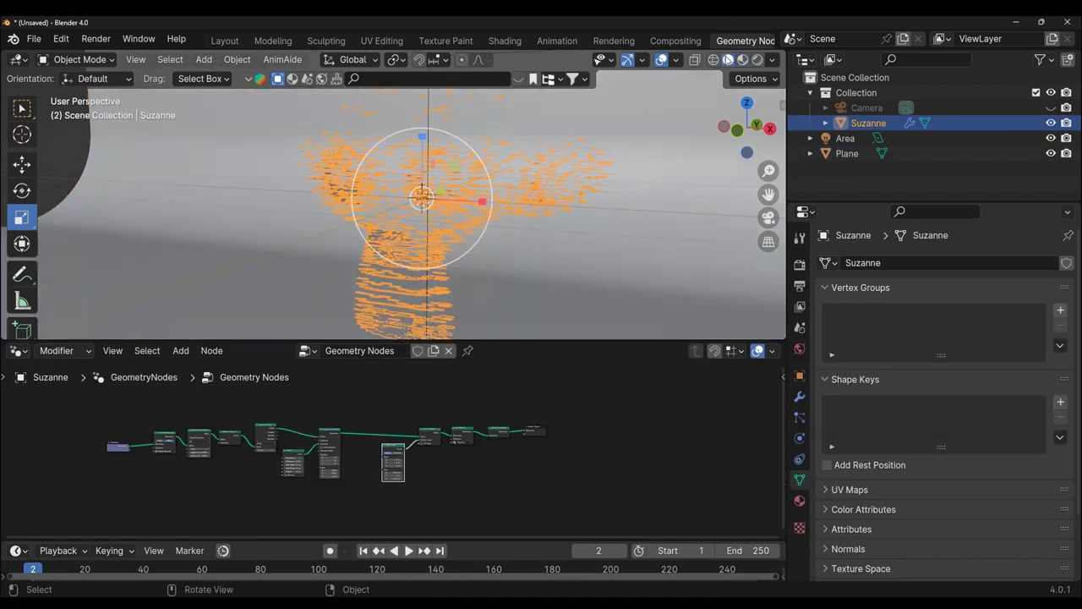
scroll(507, 419, up, 1)
scroll(500, 422, up, 1)
scroll(474, 457, up, 1)
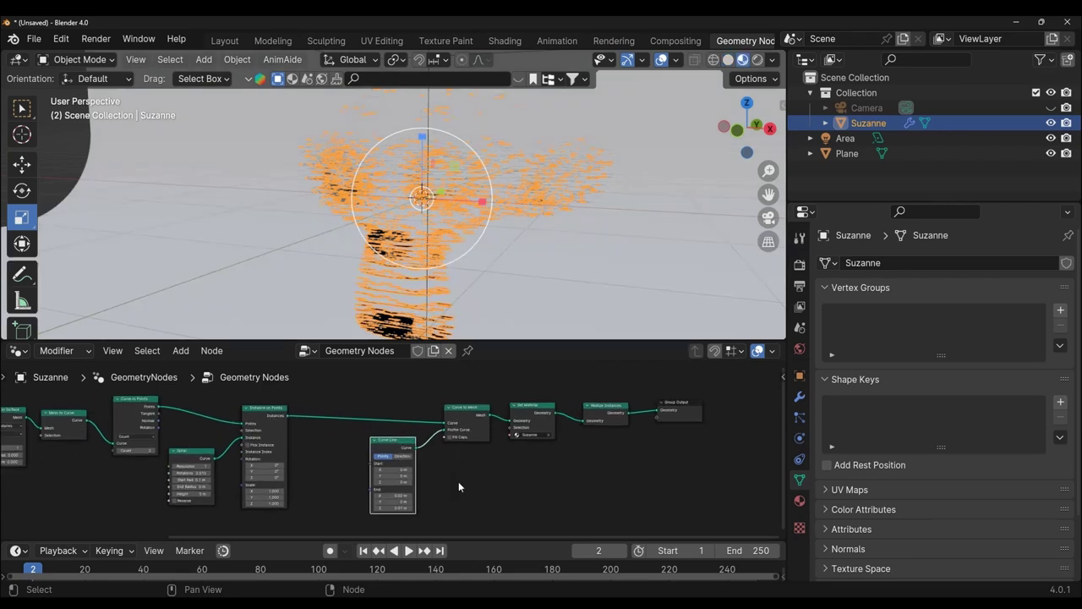
scroll(459, 481, up, 1)
Move the Curve Line node down and the Instance on Points node to the right
drag(392, 437, 409, 441)
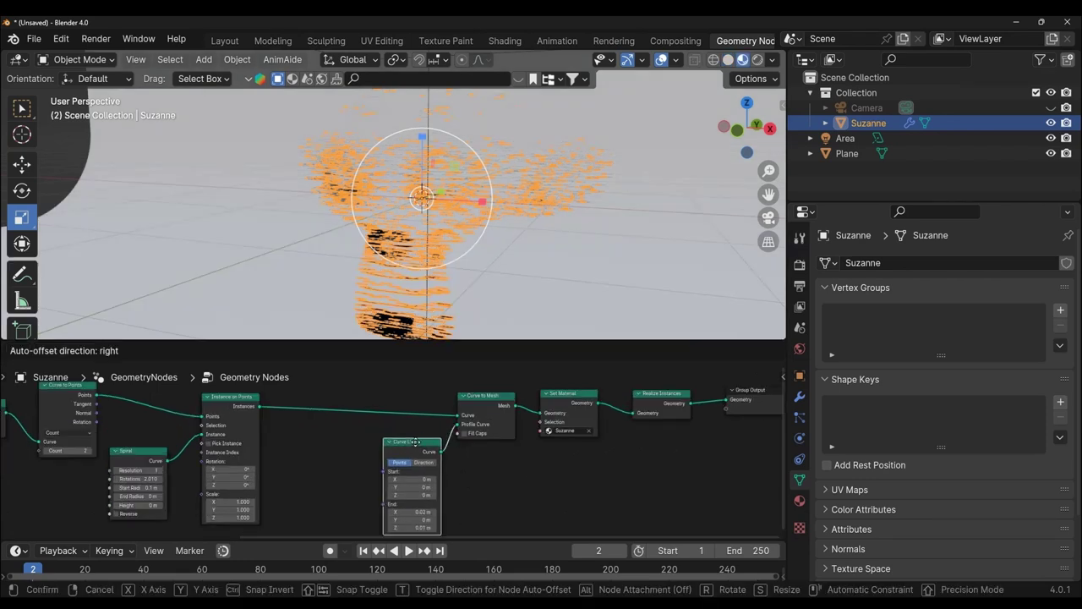
click(409, 441)
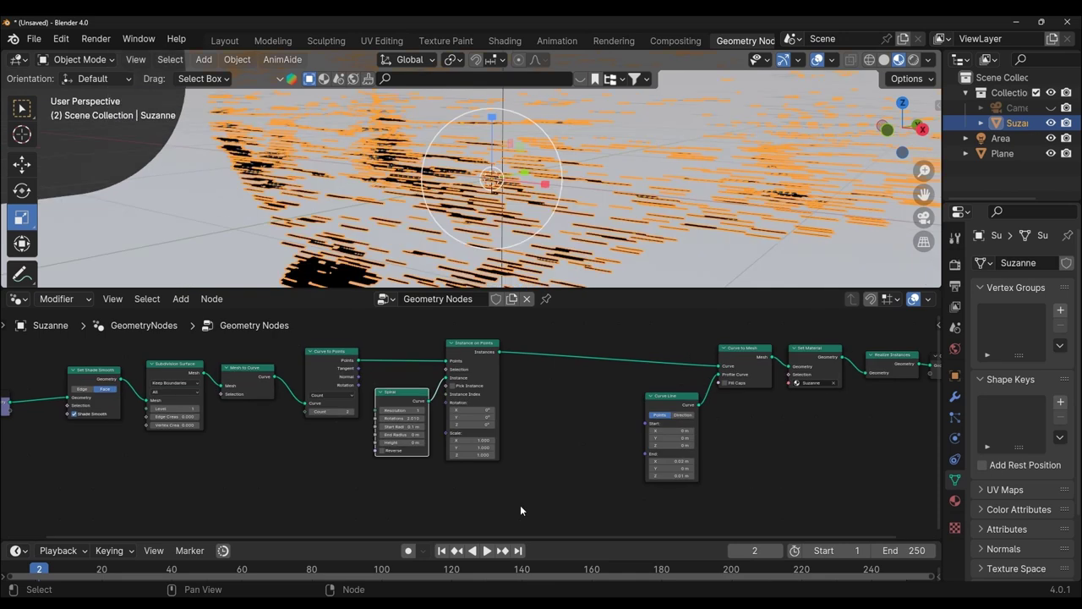
scroll(520, 505, up, 2)
scroll(490, 353, up, 2)
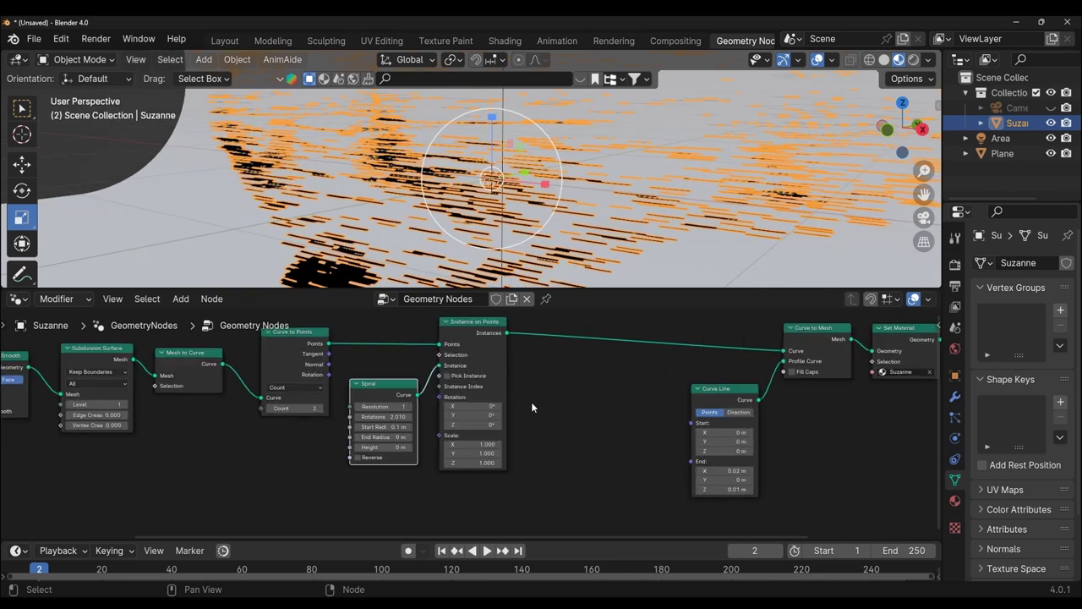
drag(486, 377, 564, 368)
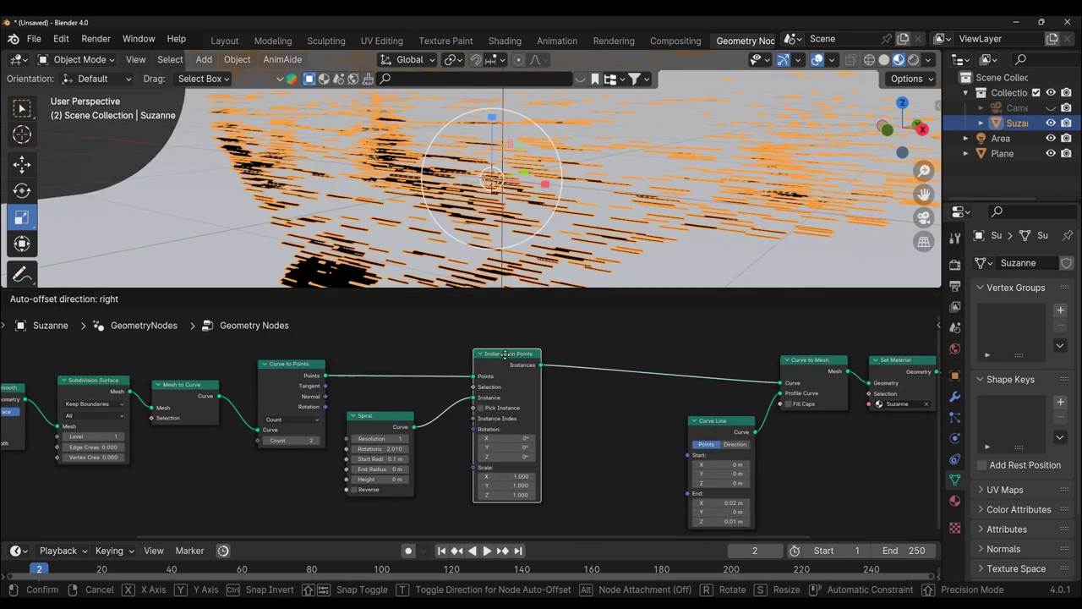
Shift the Spiral node up and to the right
scroll(592, 427, up, 1)
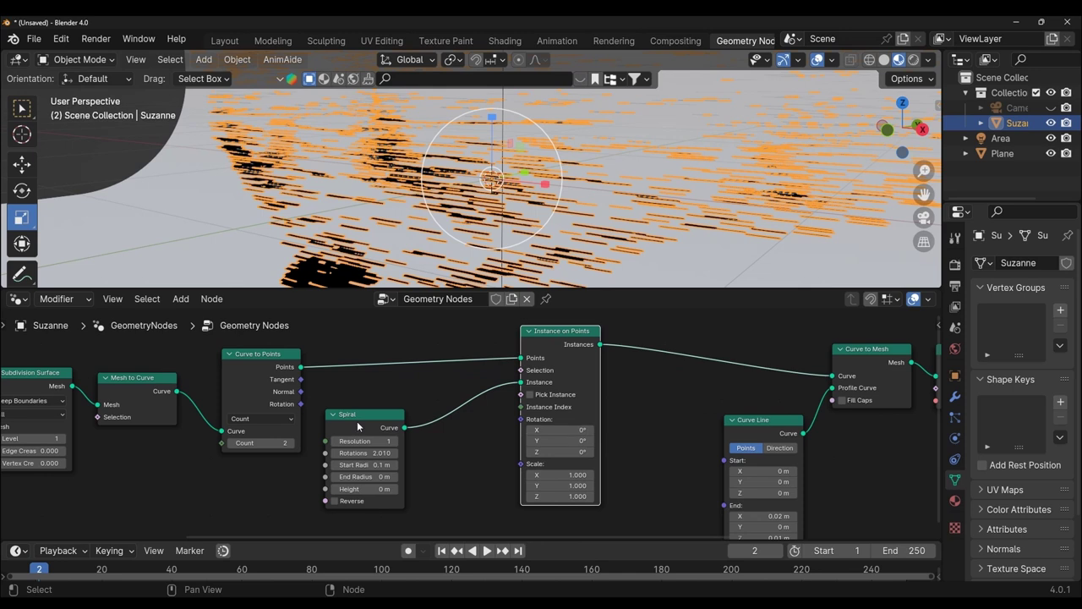
drag(360, 427, 390, 403)
scroll(641, 429, up, 1)
middle_drag(641, 429, 640, 400)
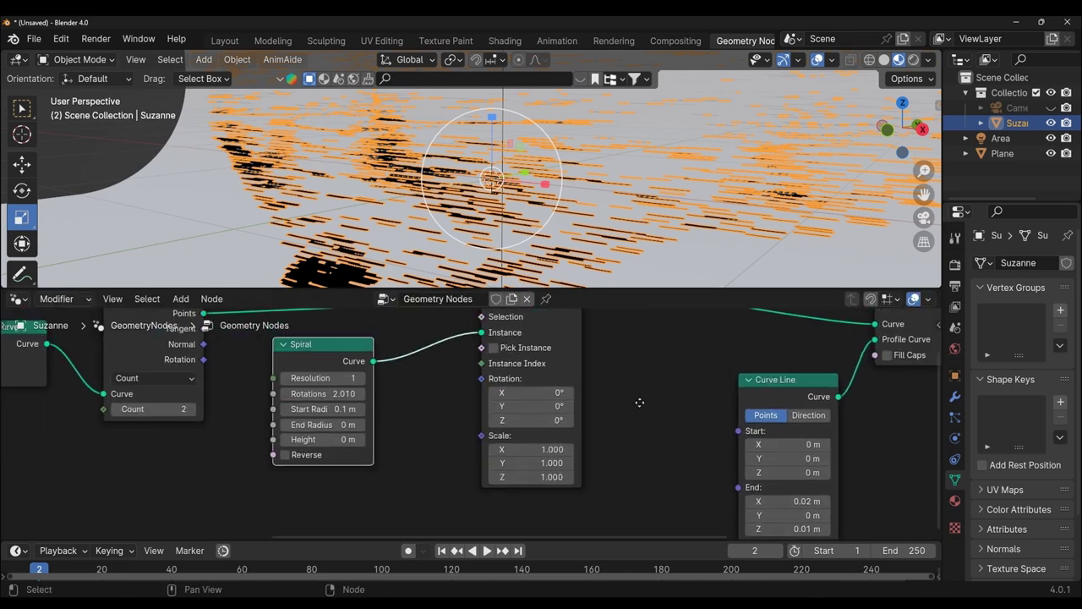
scroll(640, 401, up, 1)
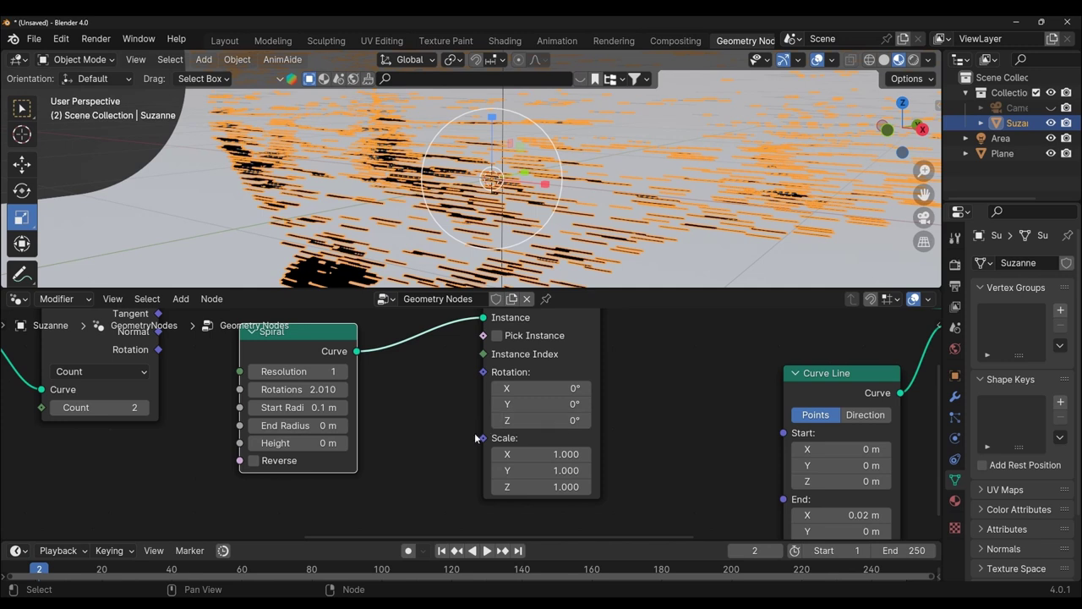
middle_drag(424, 435, 427, 453)
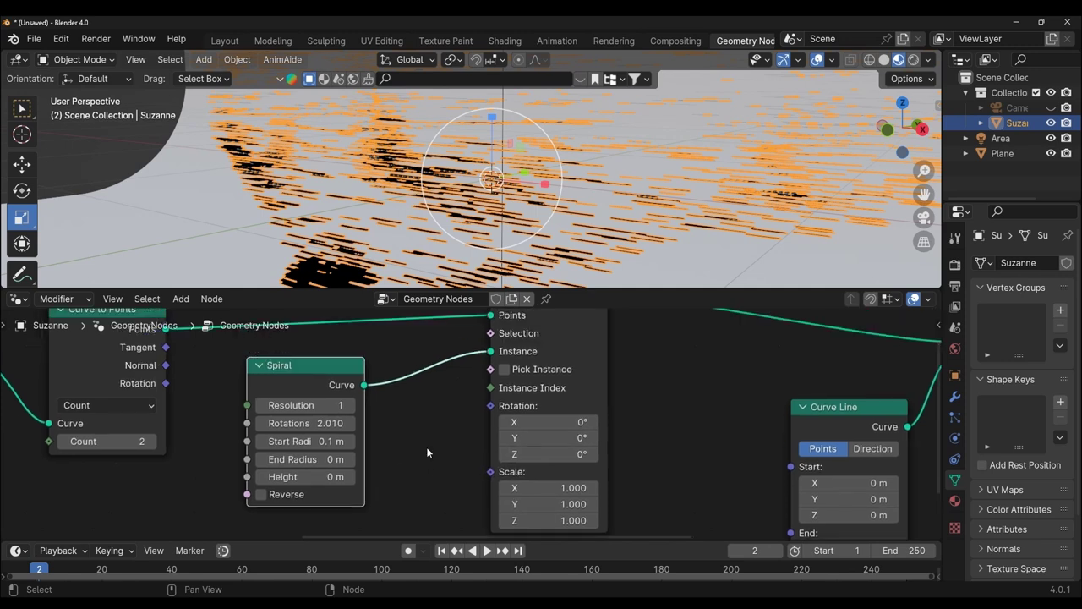
drag(337, 364, 362, 350)
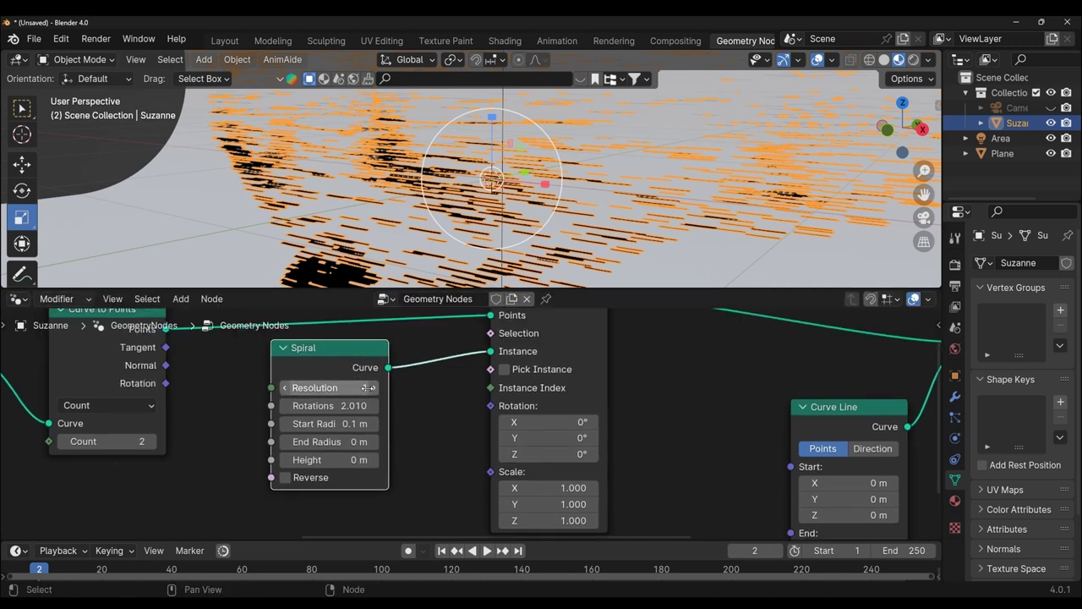
Reposition the Curve to Points node to open space in the tree
middle_drag(62, 321, 98, 377)
drag(137, 365, 153, 416)
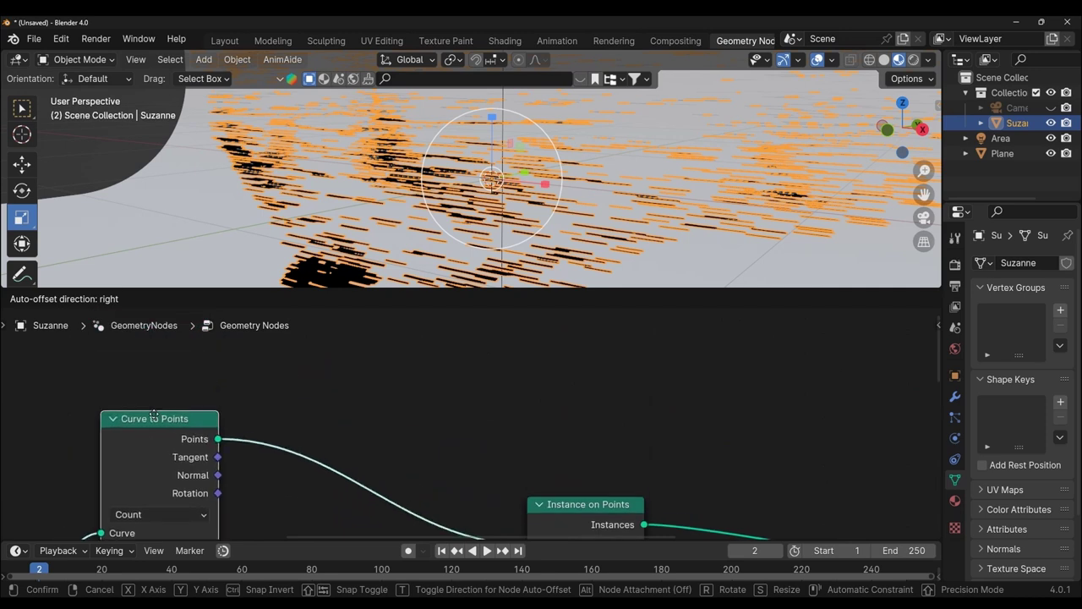
scroll(430, 488, down, 1)
scroll(405, 486, up, 1)
scroll(387, 480, up, 1)
scroll(383, 478, up, 1)
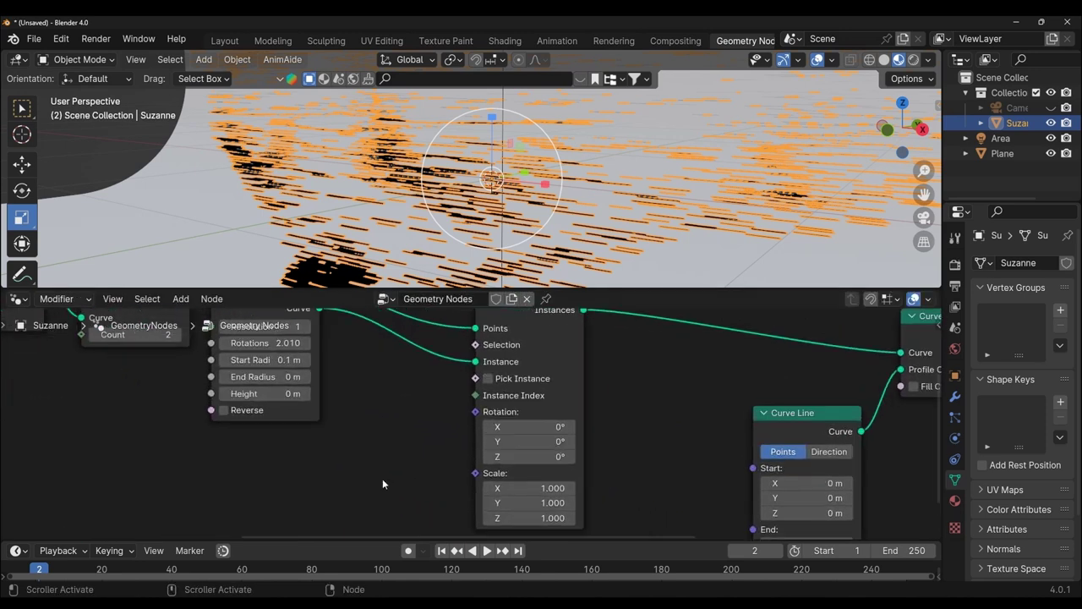
scroll(382, 479, up, 1)
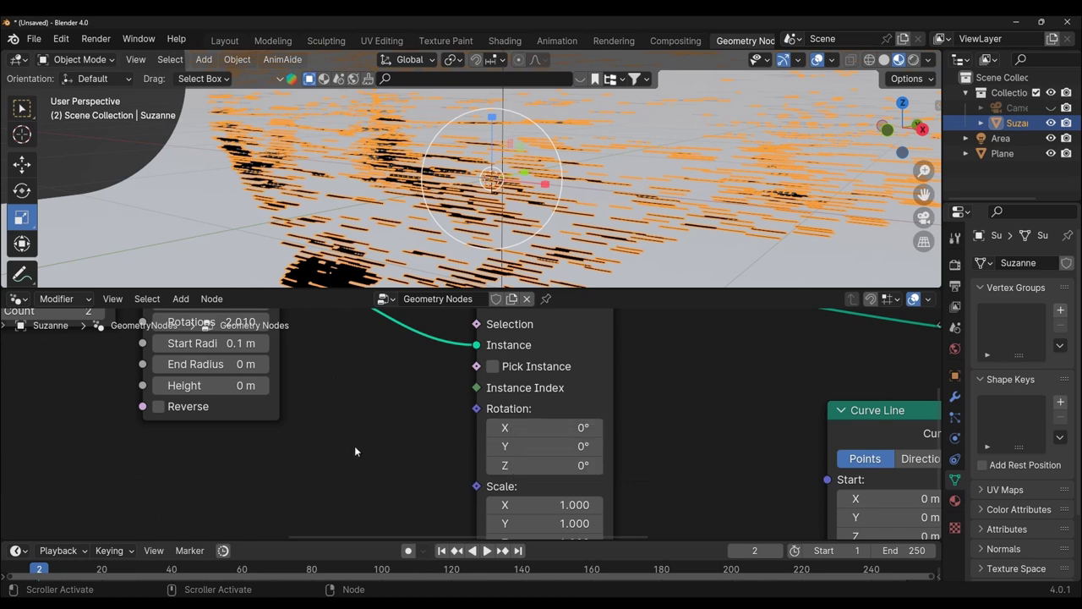
Add a Combine XYZ node beside the Instance on Points node
key(shift+a)
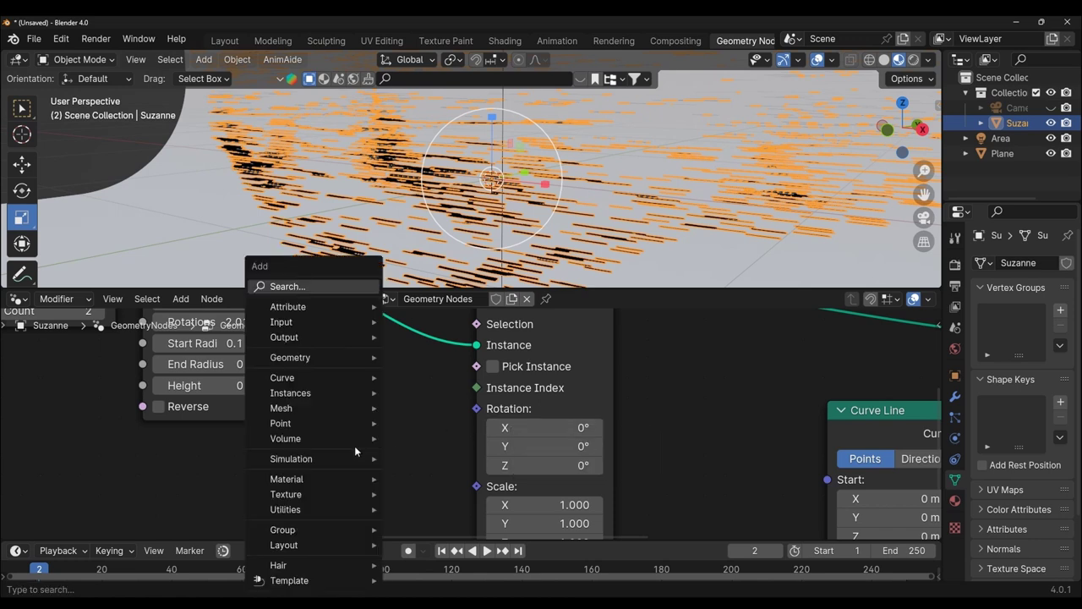
text(s)
key(BackSpace)
text(co)
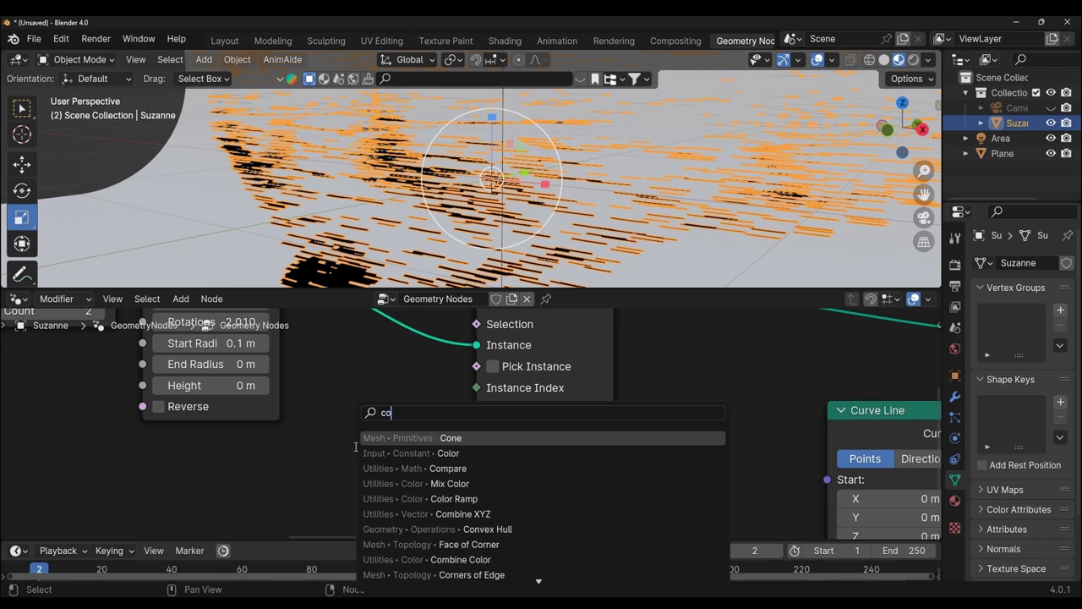
text(mbine)
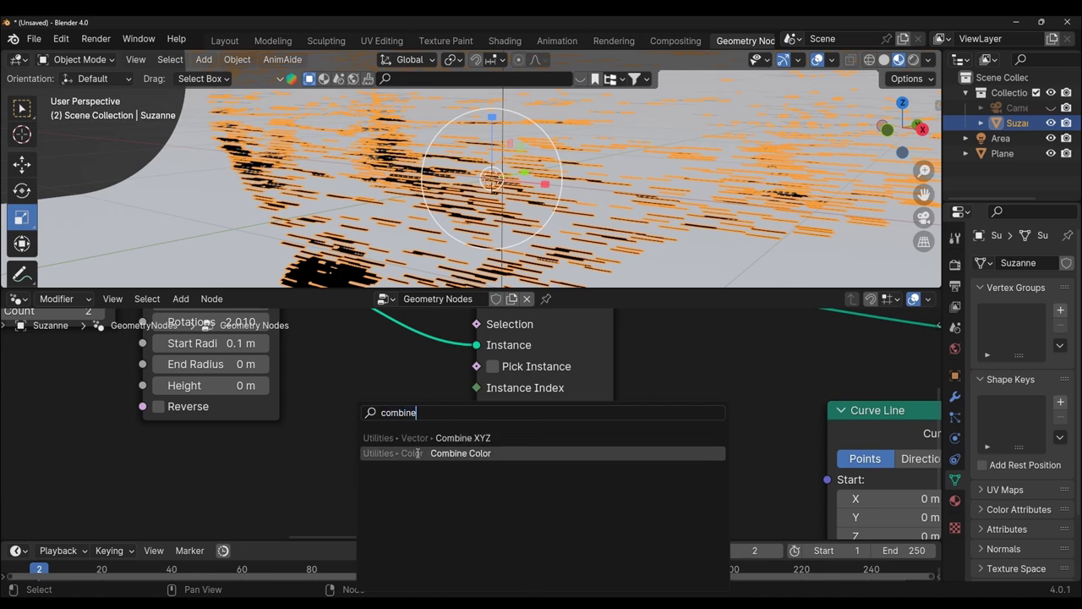
click(421, 436)
click(306, 400)
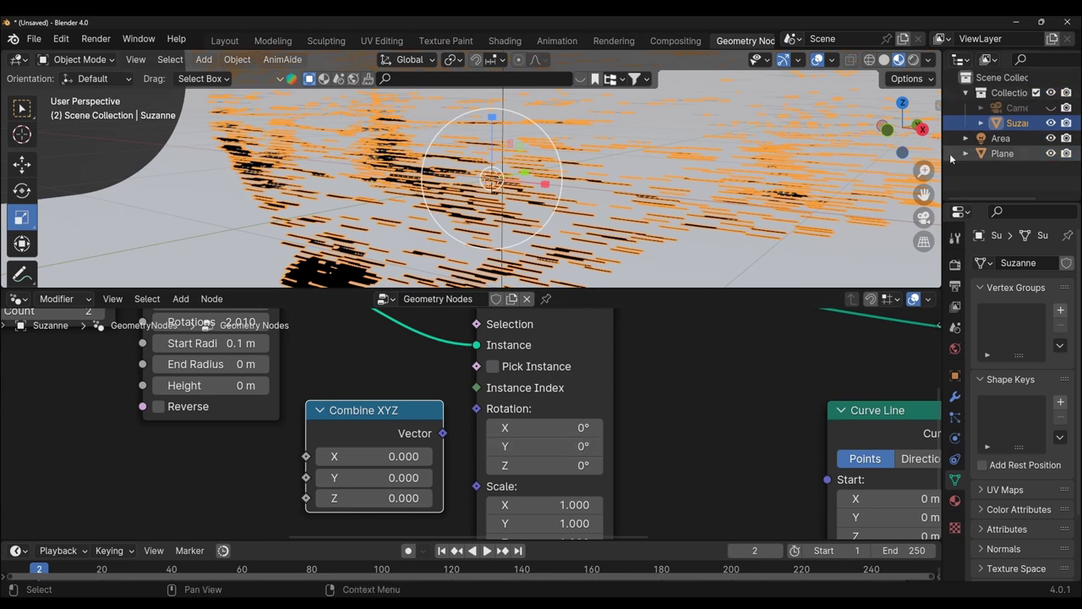
Widen the outliner and properties area and show Suzanne's modifier settings
drag(943, 152, 820, 153)
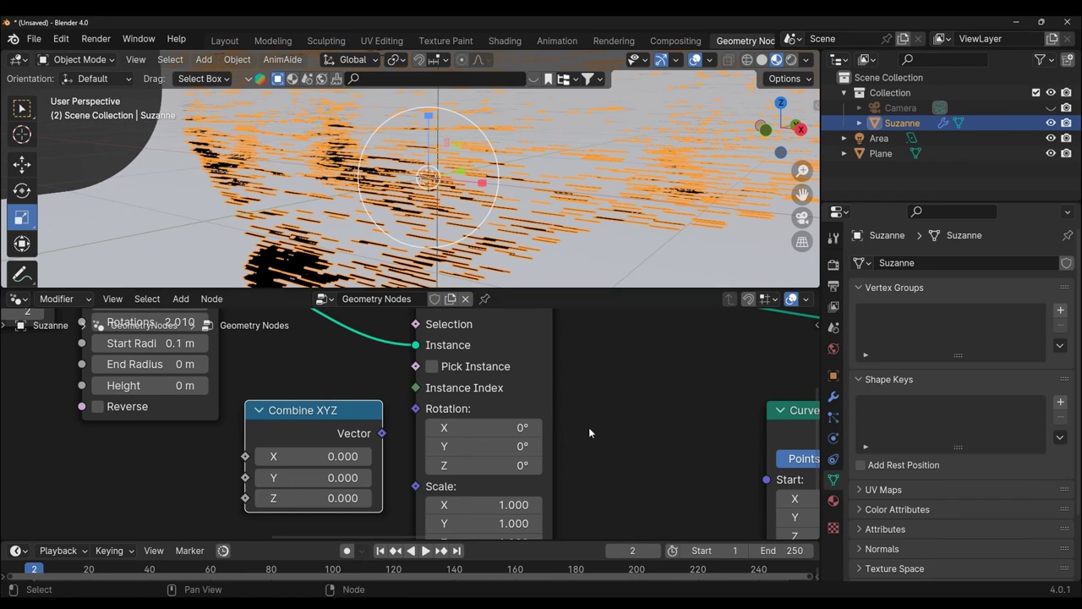
scroll(590, 432, down, 1)
scroll(590, 432, down, 1)
middle_drag(612, 430, 689, 410)
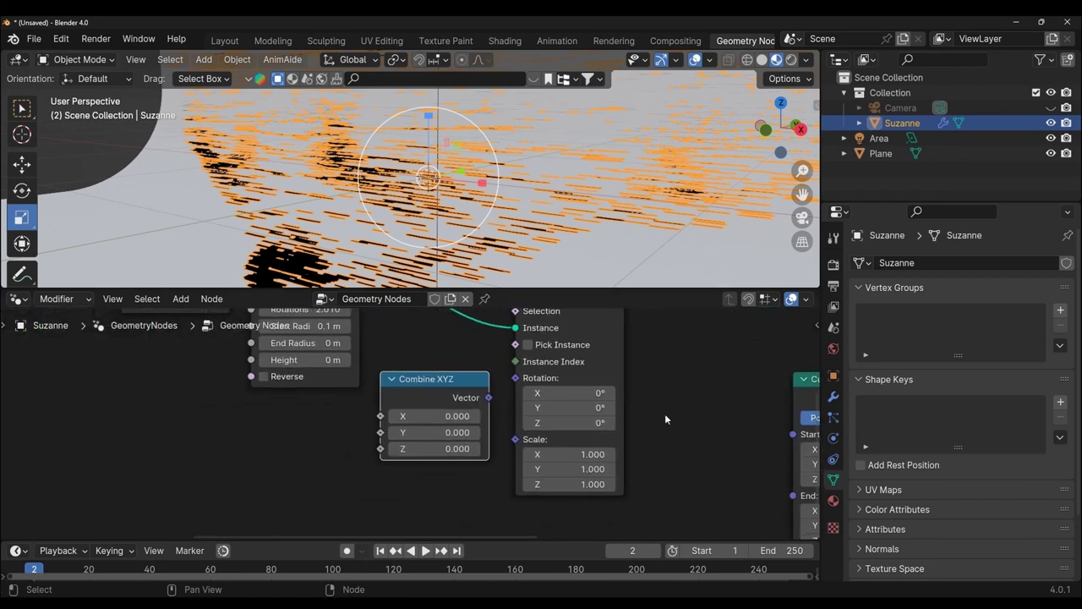
click(833, 398)
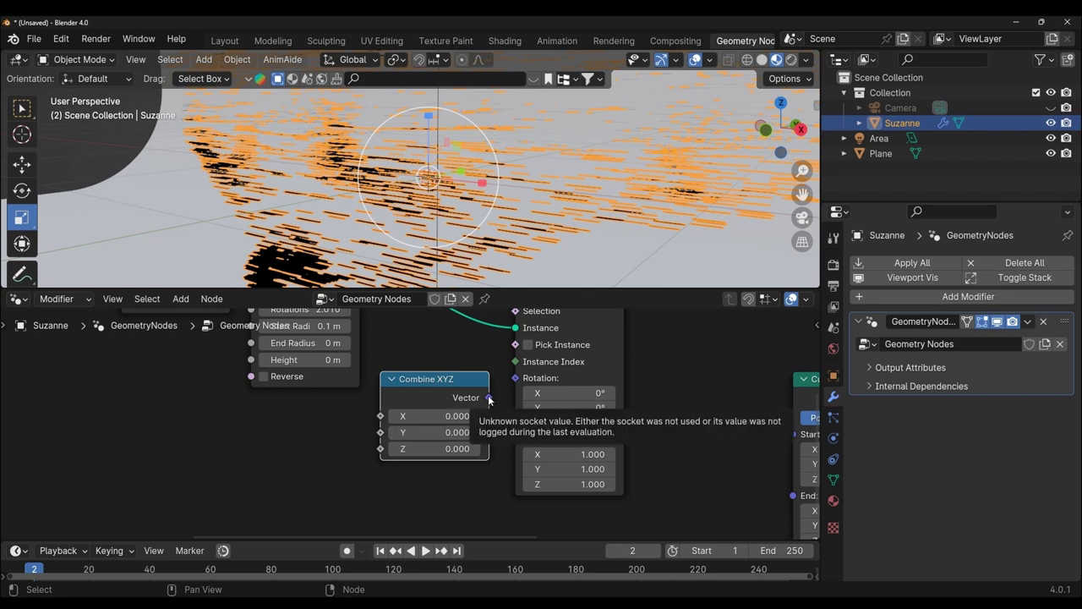
Connect Combine XYZ's Vector to Instance on Points' Rotation and move the Group Input node down
drag(489, 398, 515, 378)
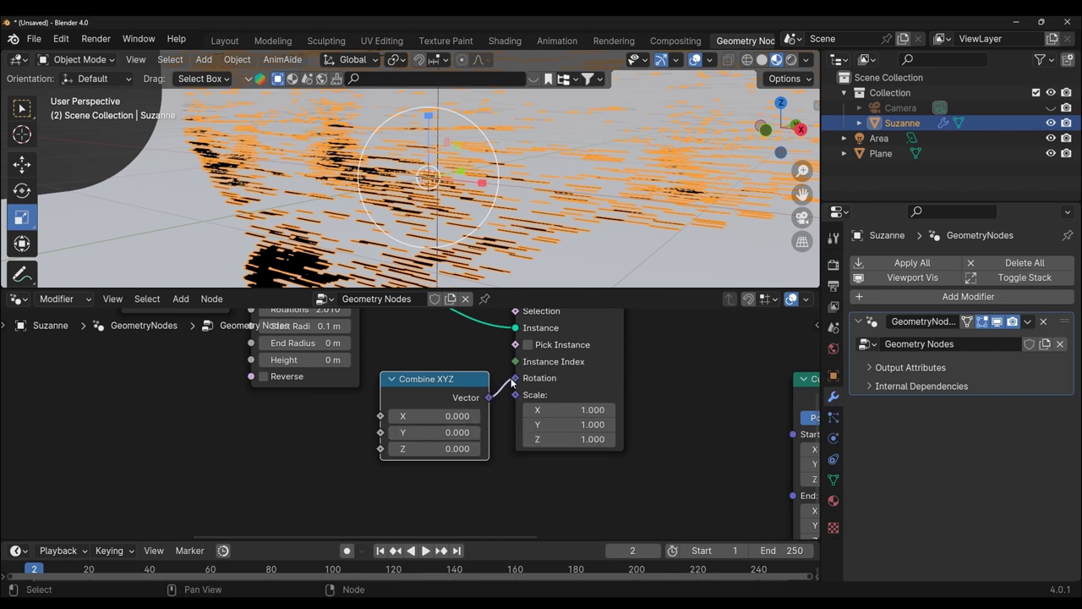
scroll(592, 480, down, 2)
scroll(713, 484, down, 3)
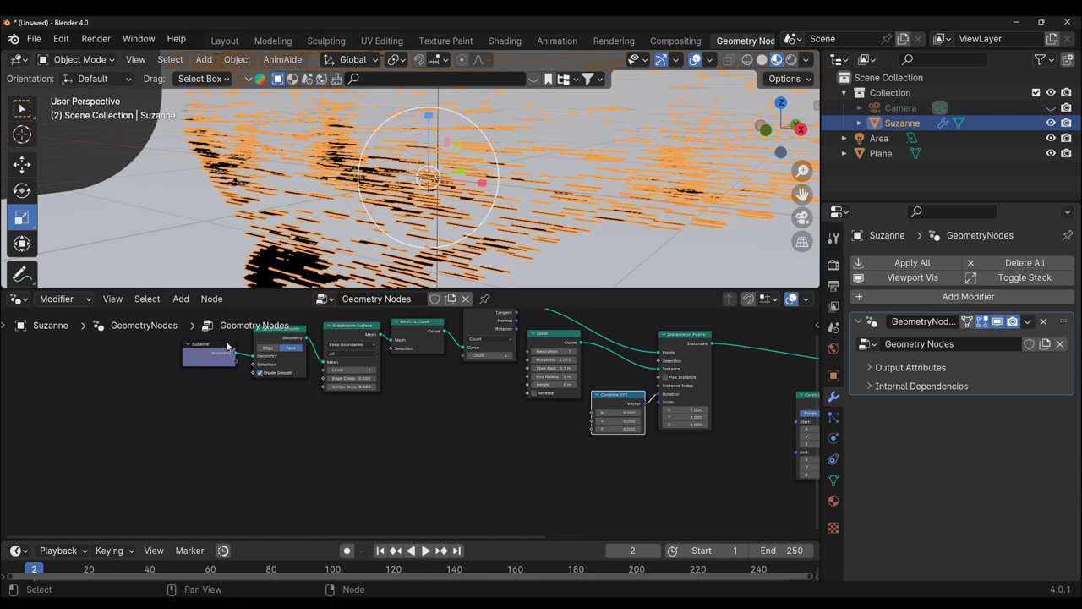
mouse_move(227, 346)
mouse_down()
mouse_move(216, 423)
mouse_move(227, 430)
mouse_up()
Wire Combine XYZ's Y socket to the Group Input, exposing a Y modifier input at 0.000
scroll(456, 463, up, 1)
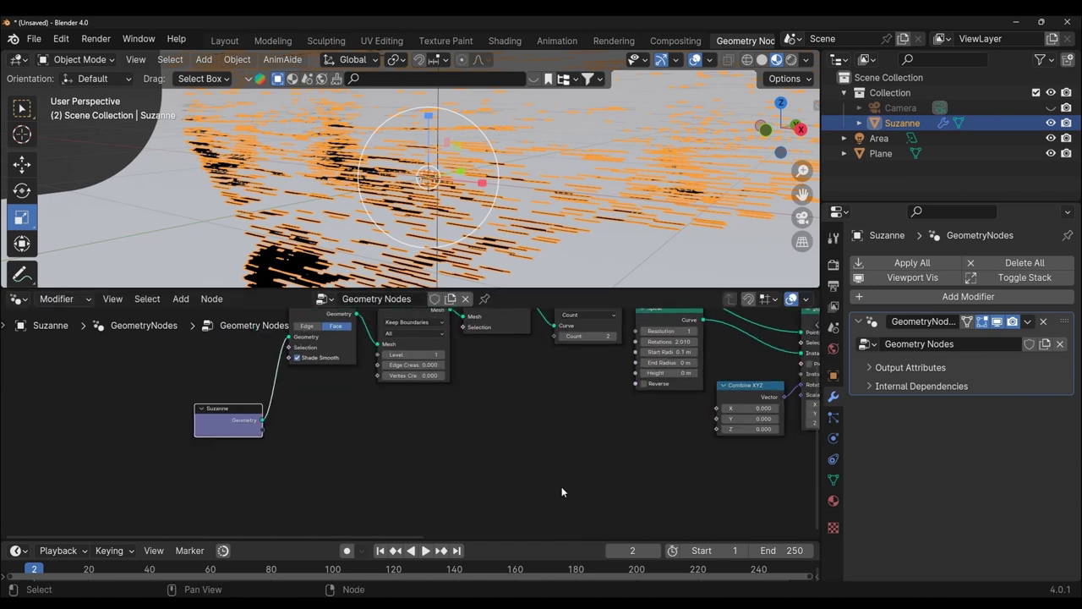
scroll(611, 466, up, 1)
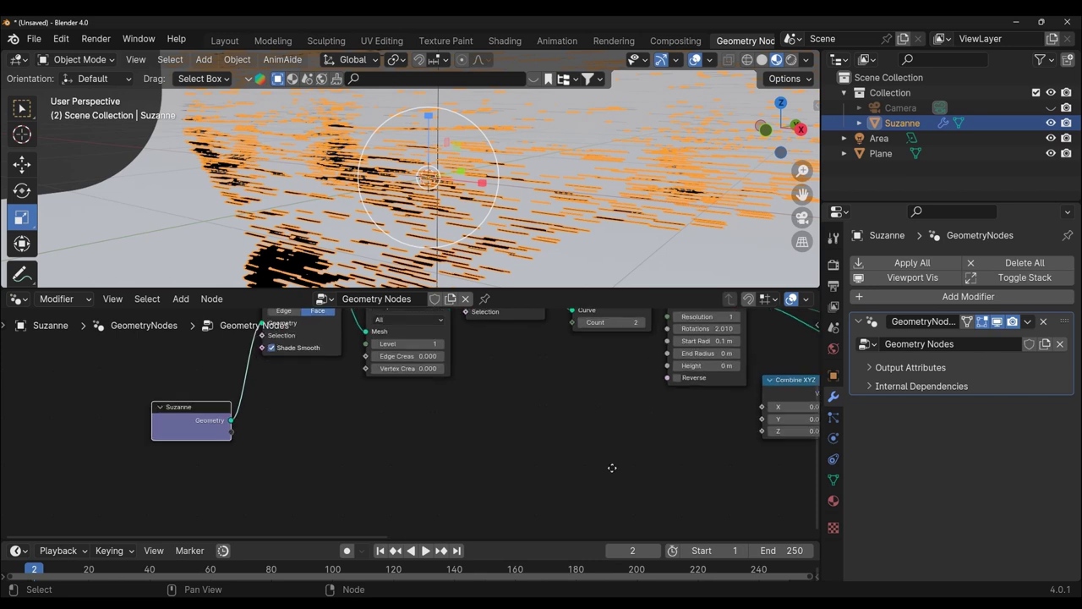
middle_drag(611, 466, 441, 470)
scroll(440, 470, up, 1)
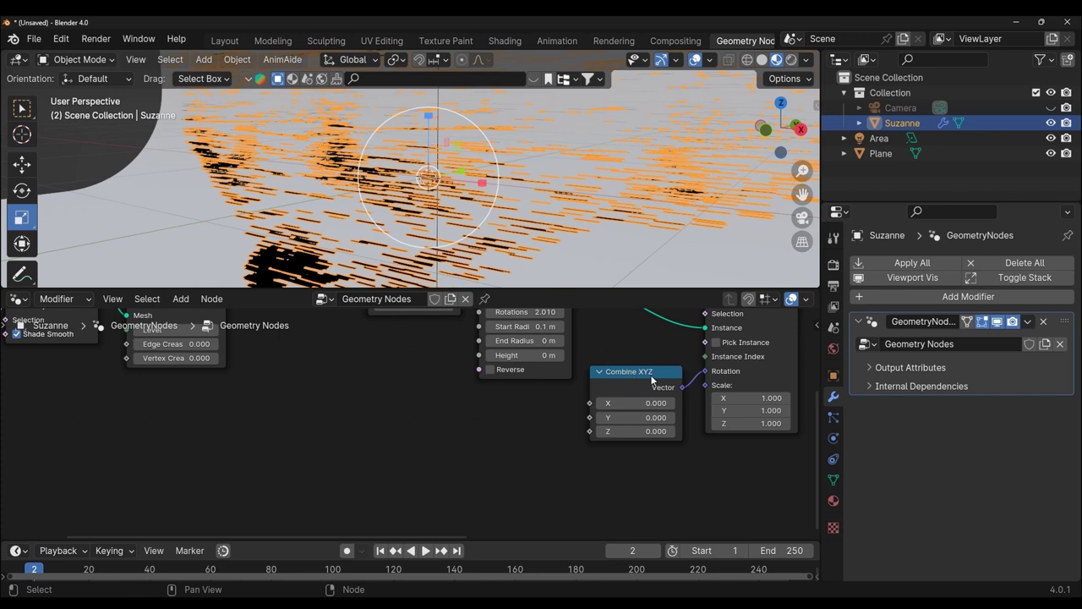
mouse_move(464, 490)
middle_down()
mouse_move(408, 469)
mouse_move(533, 457)
middle_up()
scroll(530, 464, up, 2)
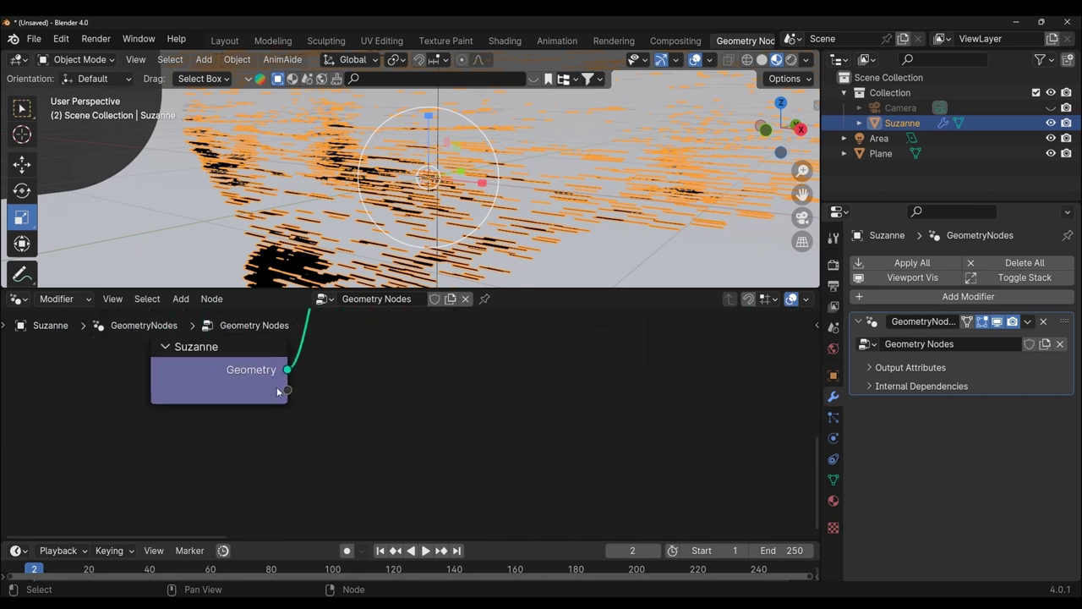
scroll(424, 446, down, 3)
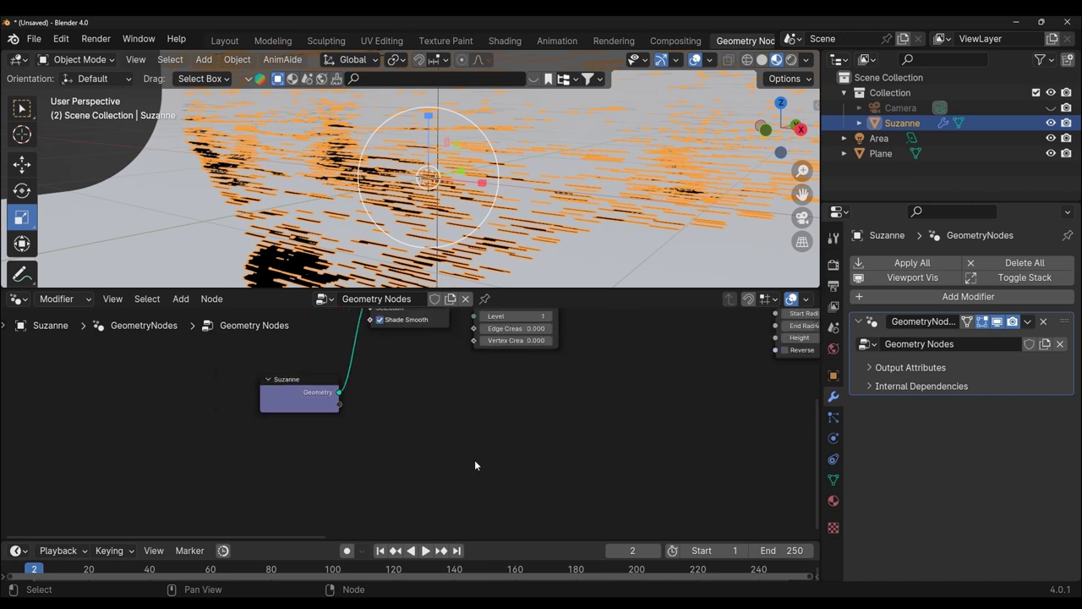
scroll(475, 459, down, 1)
middle_drag(507, 456, 458, 454)
scroll(472, 452, up, 1)
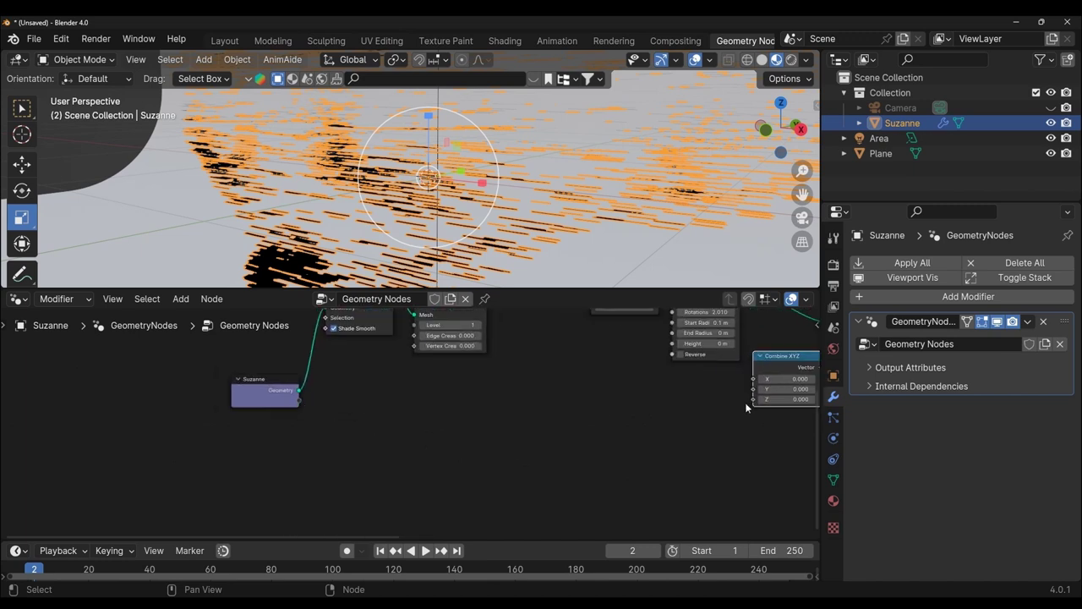
mouse_move(753, 398)
drag(752, 394, 299, 404)
scroll(479, 516, down, 2)
scroll(524, 524, down, 2)
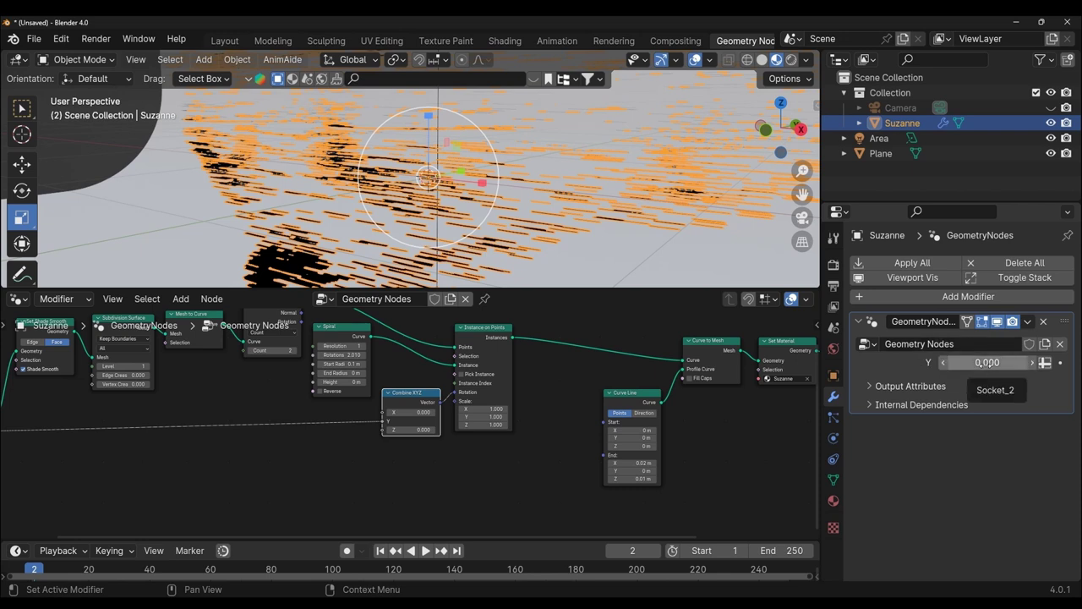
scroll(598, 471, left, 5)
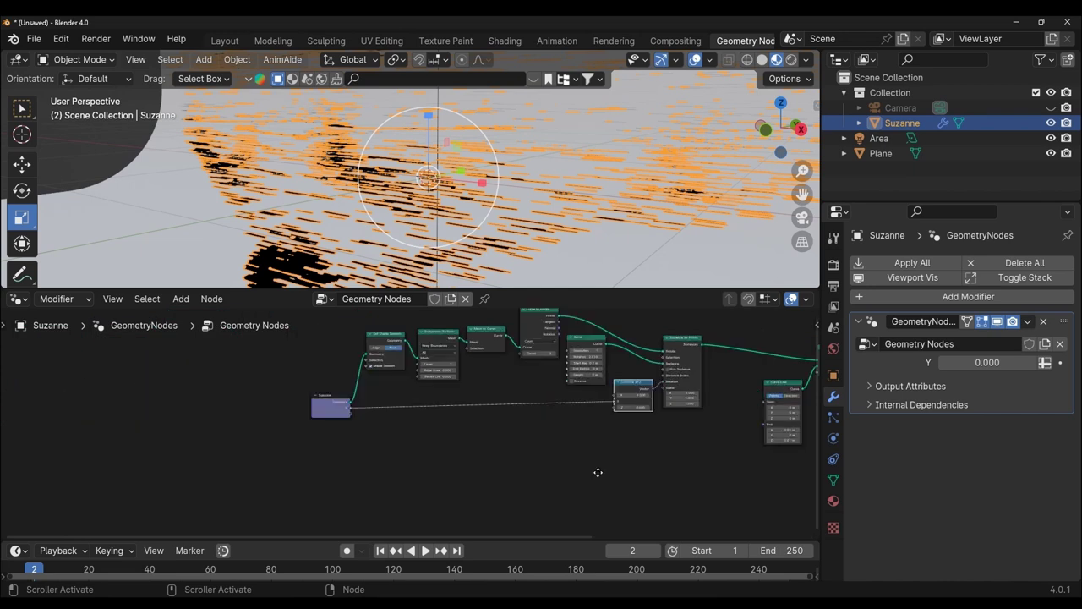
Frame the whole node tree with Home and pan around to review it
scroll(625, 496, up, 3)
middle_drag(601, 491, 510, 509)
scroll(427, 407, up, 1)
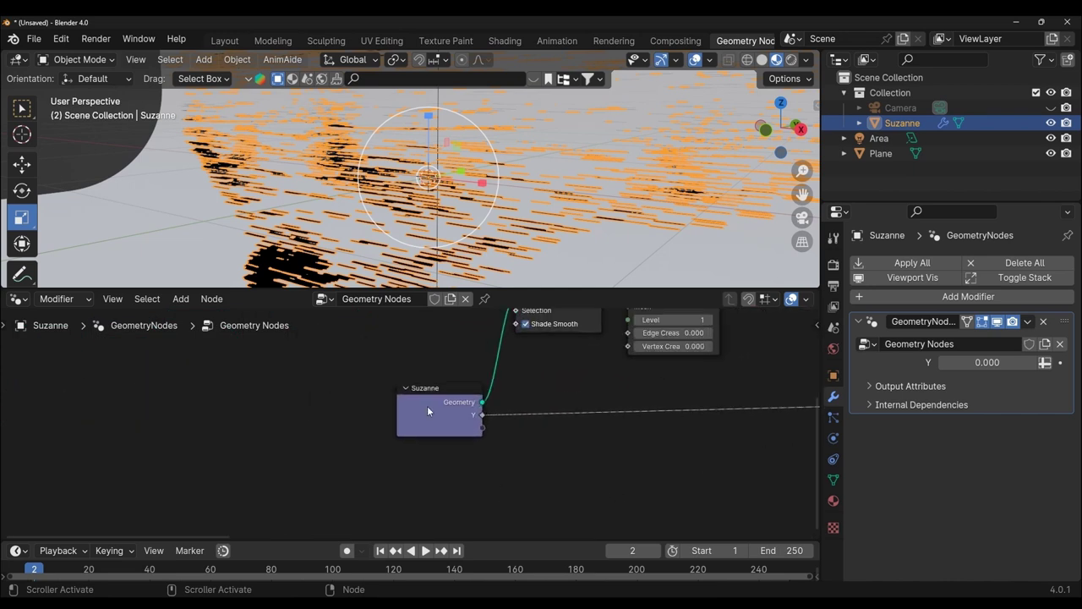
middle_drag(630, 495, 619, 501)
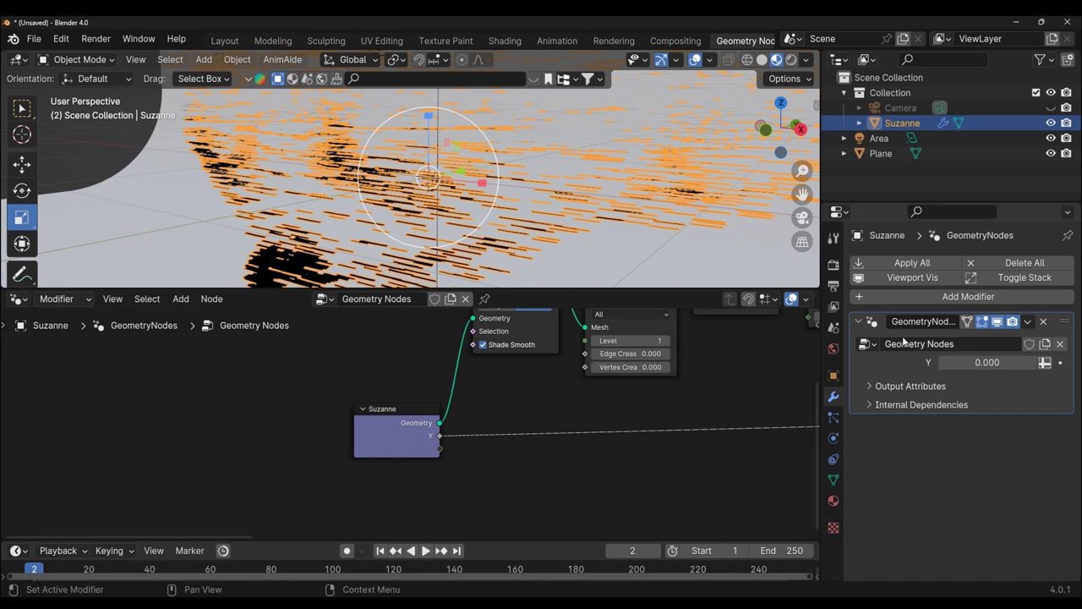
key(Home)
scroll(490, 499, up, 1)
scroll(525, 506, up, 1)
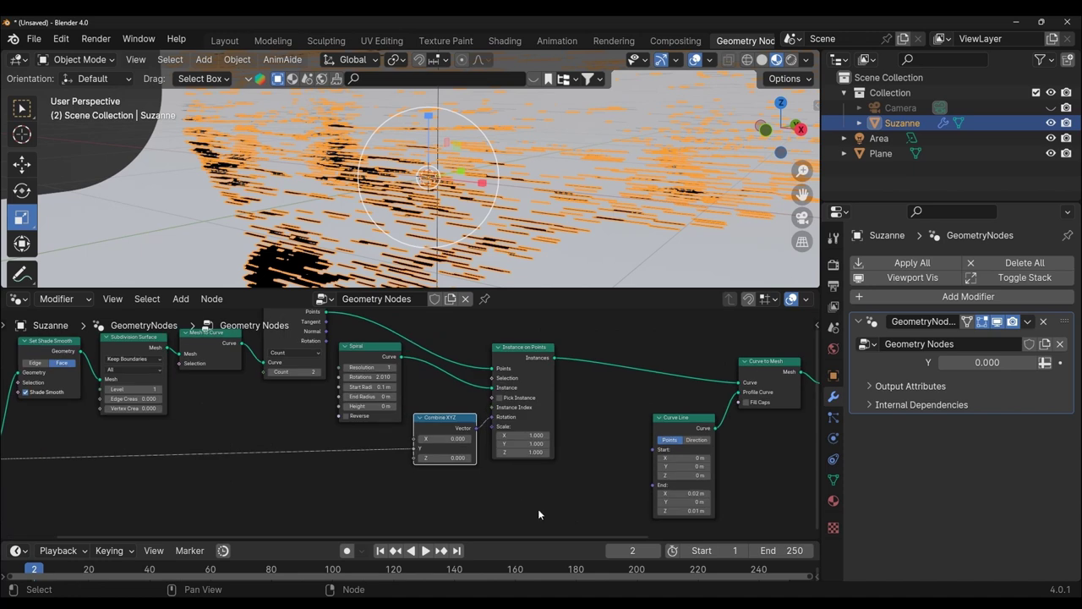
scroll(592, 499, up, 2)
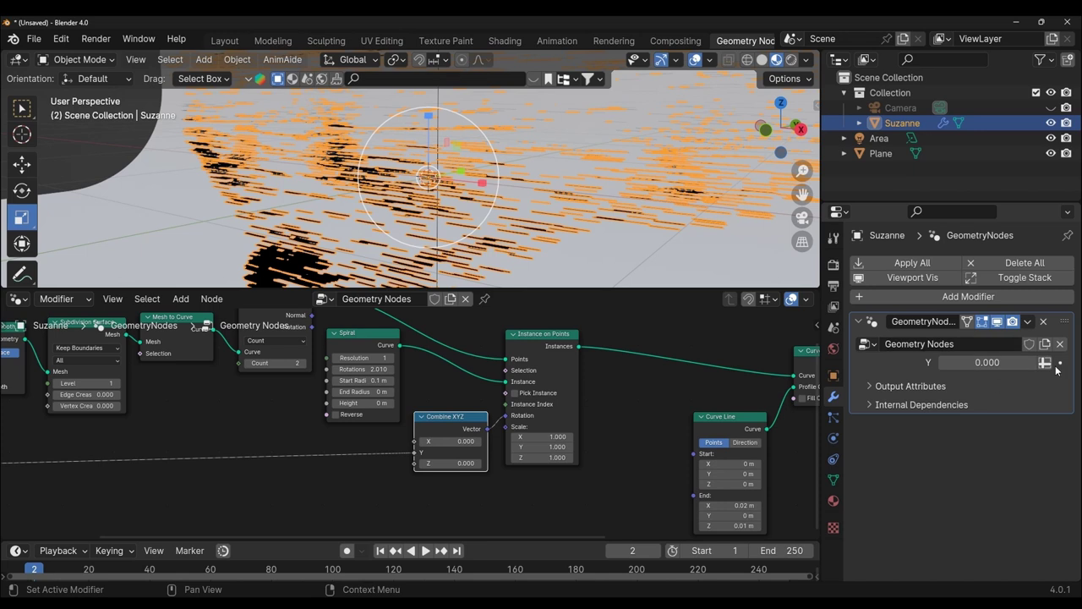
scroll(609, 500, up, 1)
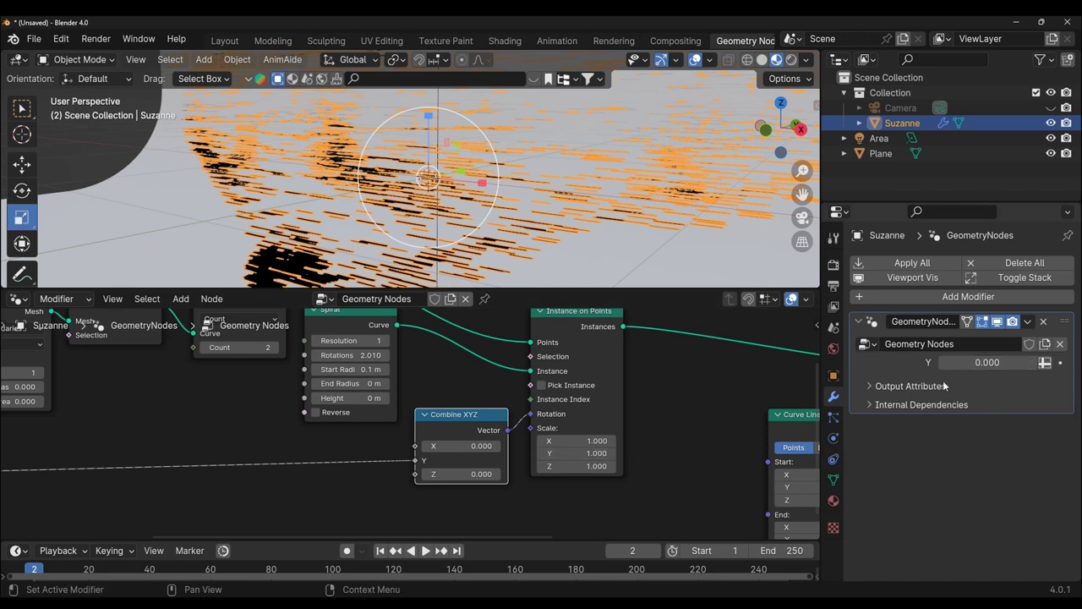
middle_drag(686, 478, 524, 499)
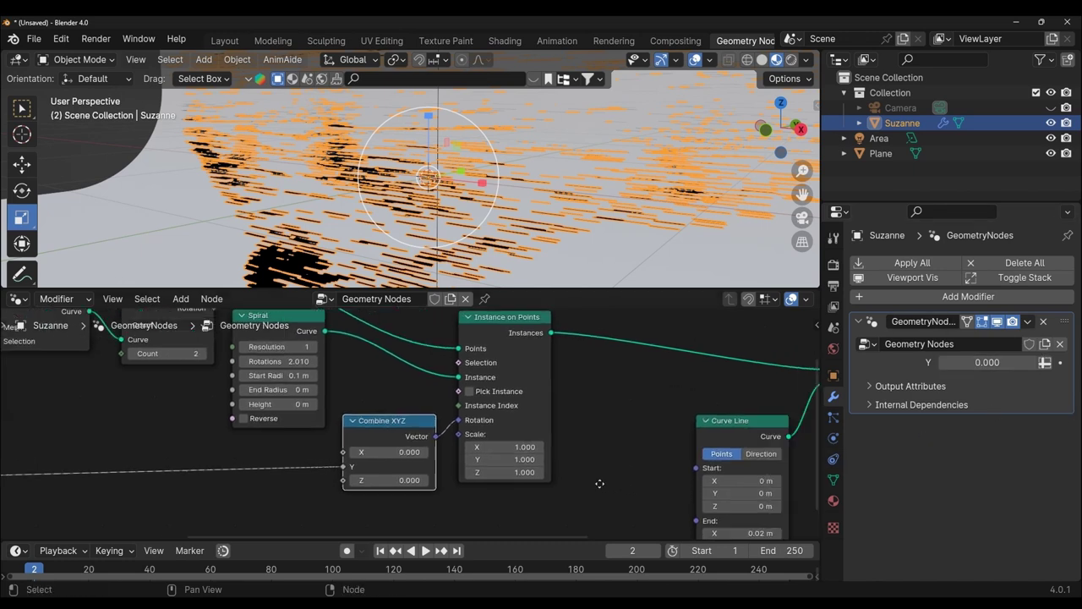
Lower the viewport/node editor border to enlarge the 3D viewport, then view the tree's output end
drag(558, 298, 558, 348)
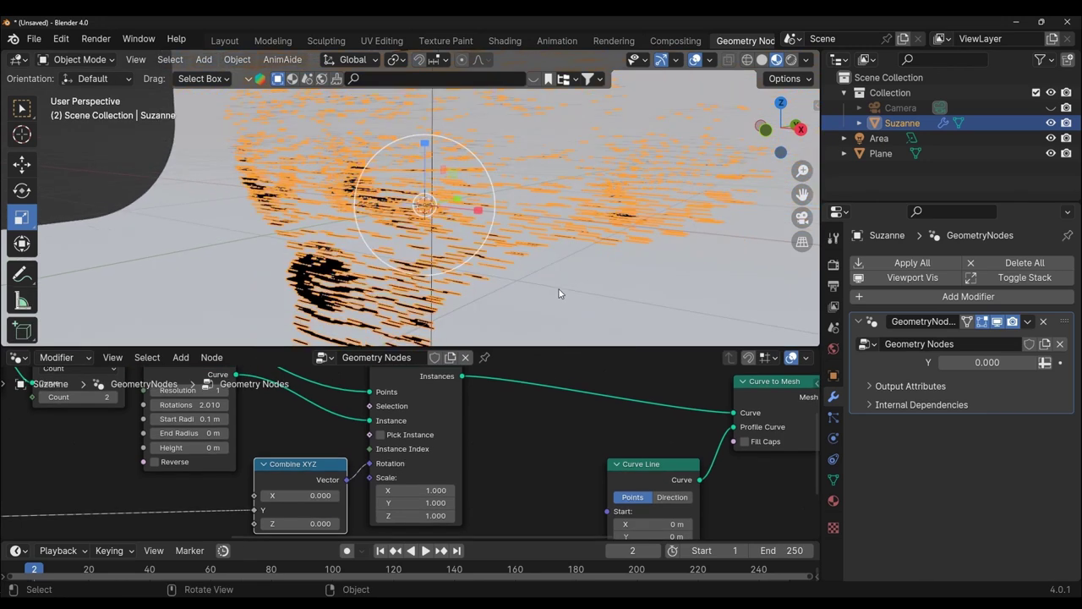
scroll(623, 488, down, 3)
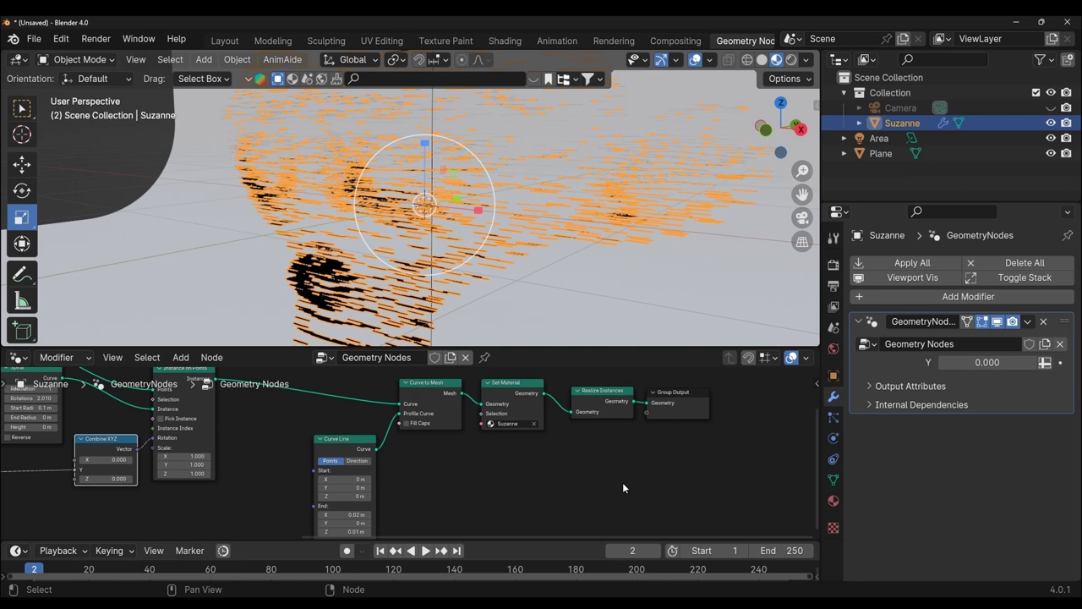
scroll(510, 504, up, 1)
middle_drag(511, 504, 688, 484)
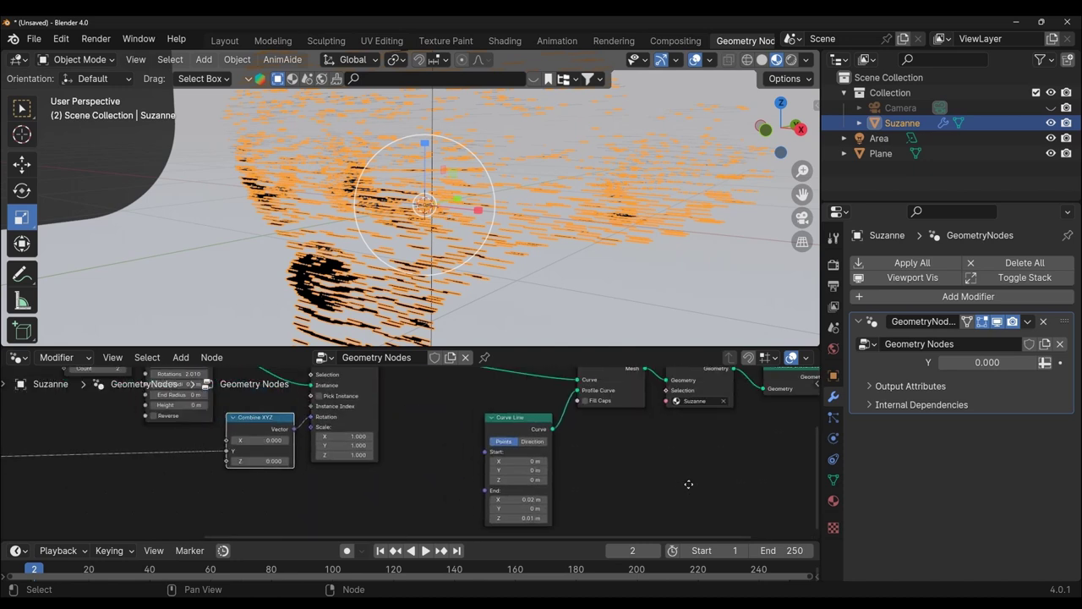
scroll(689, 484, up, 1)
scroll(670, 486, up, 1)
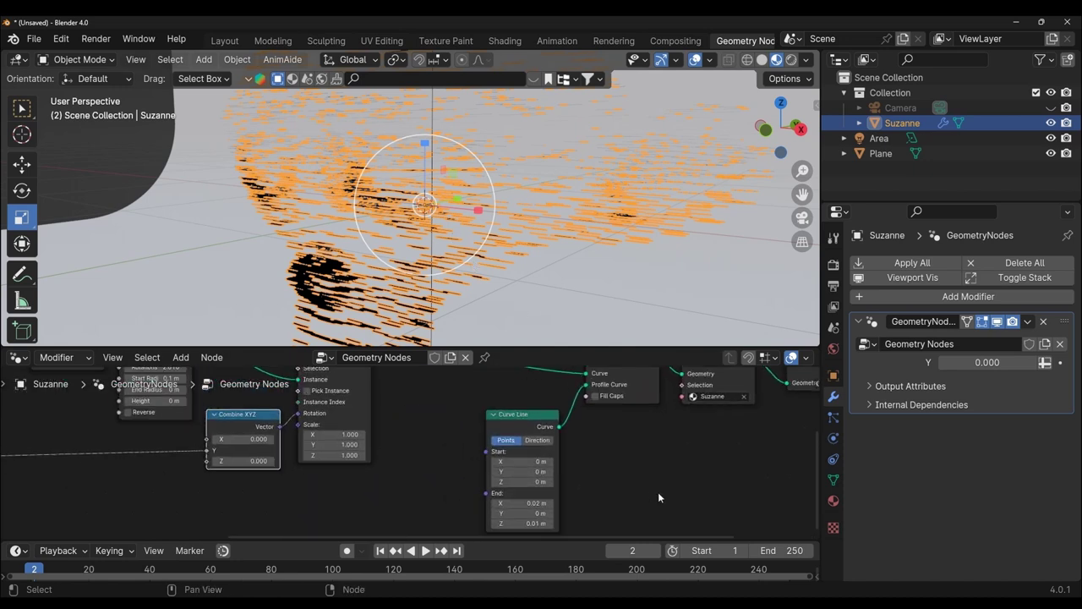
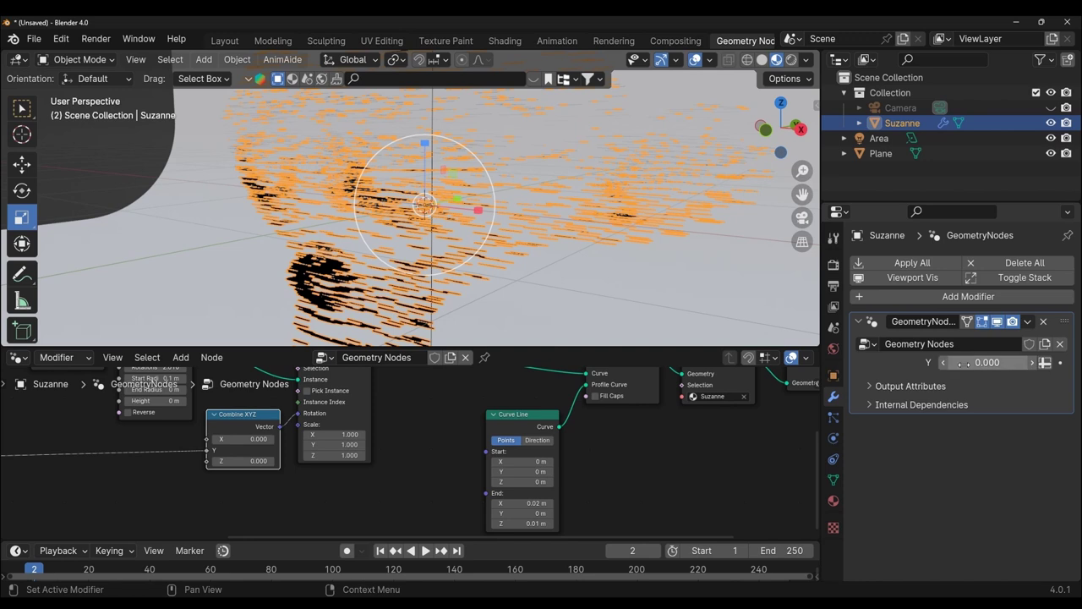
Drive the Geometry Nodes modifier's Y input with #frame and show the Output properties
click(969, 364)
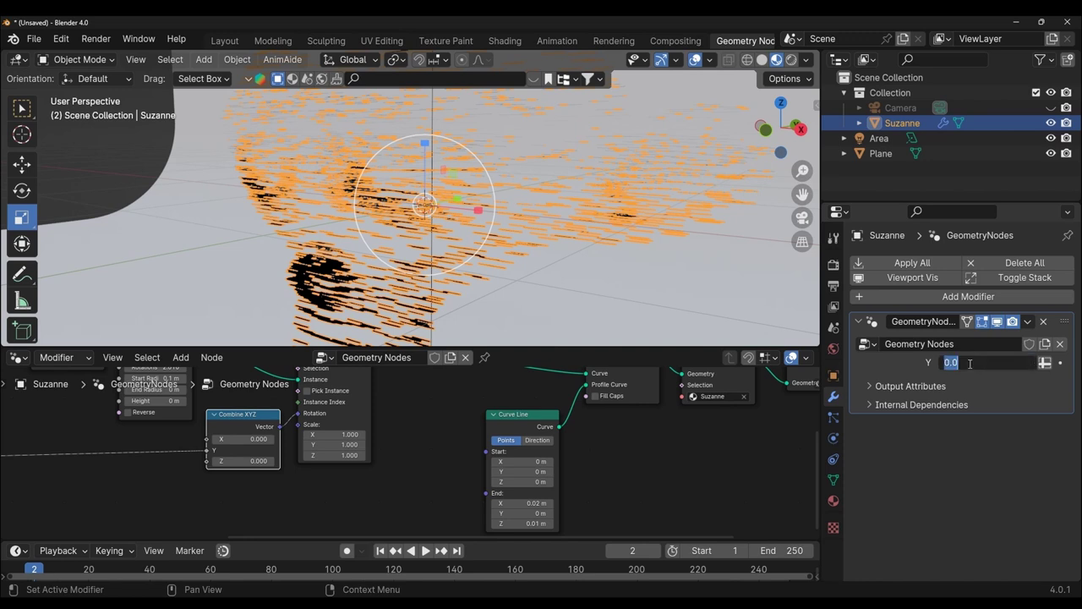
text(#)
text(fr)
text(ame)
key(Return)
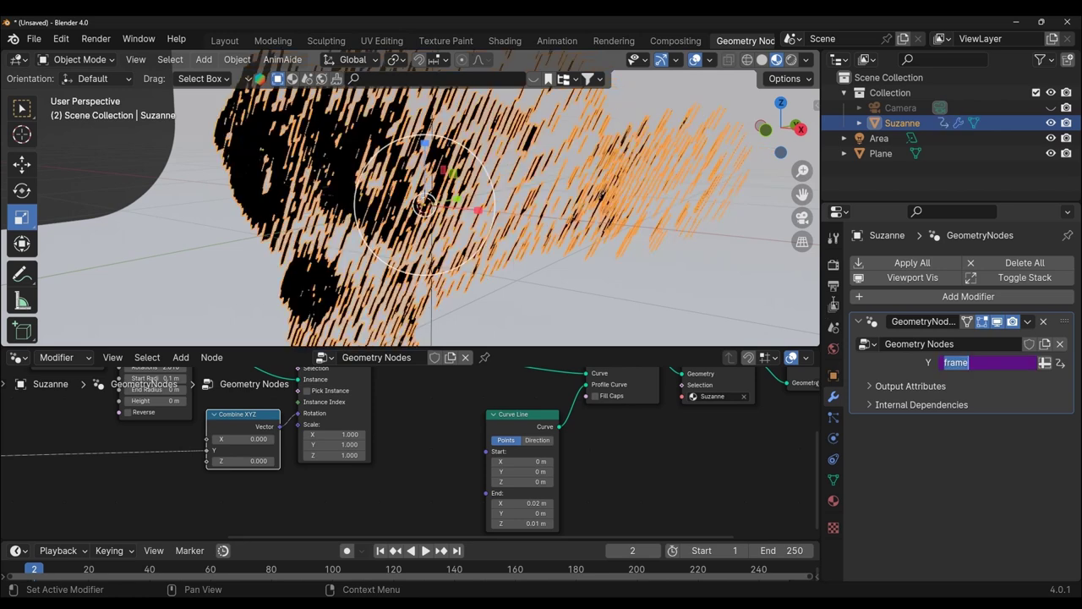
click(833, 287)
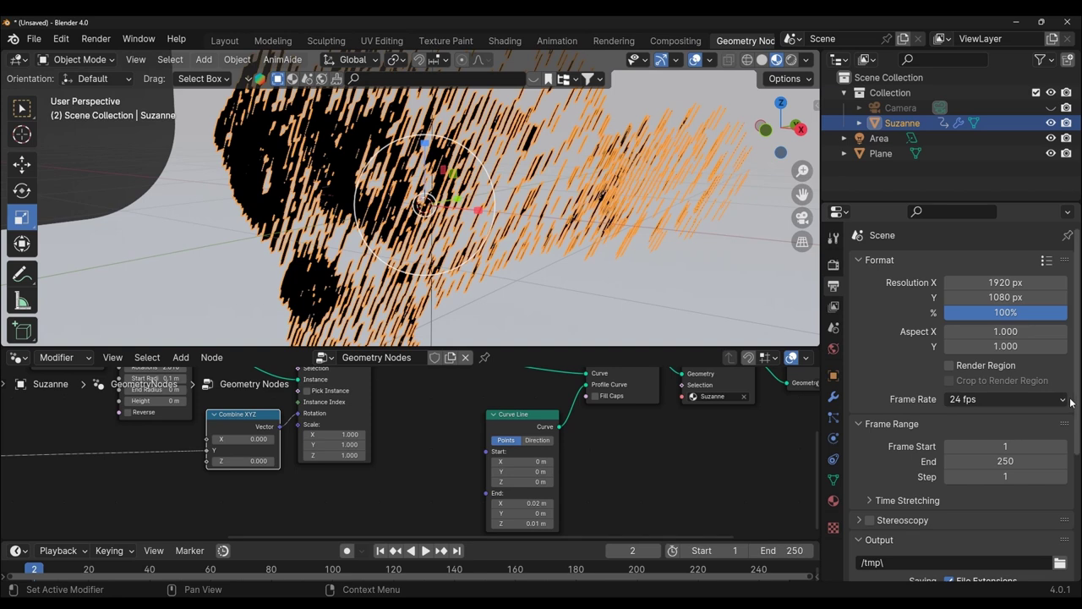
Switch the scene's Frame Rate preset from 24 to 25 fps
click(1031, 402)
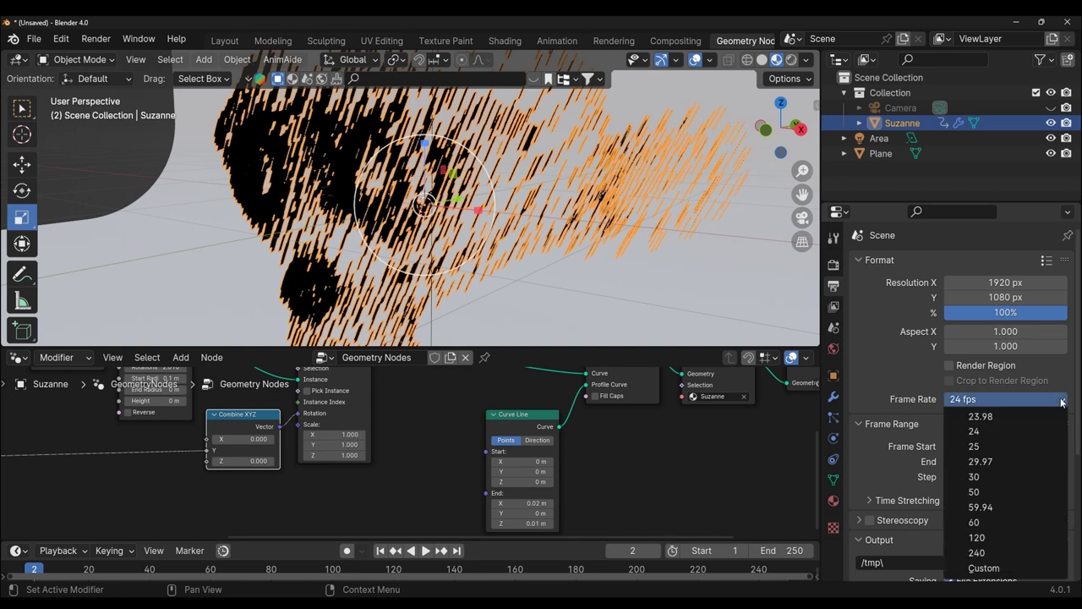
click(1003, 445)
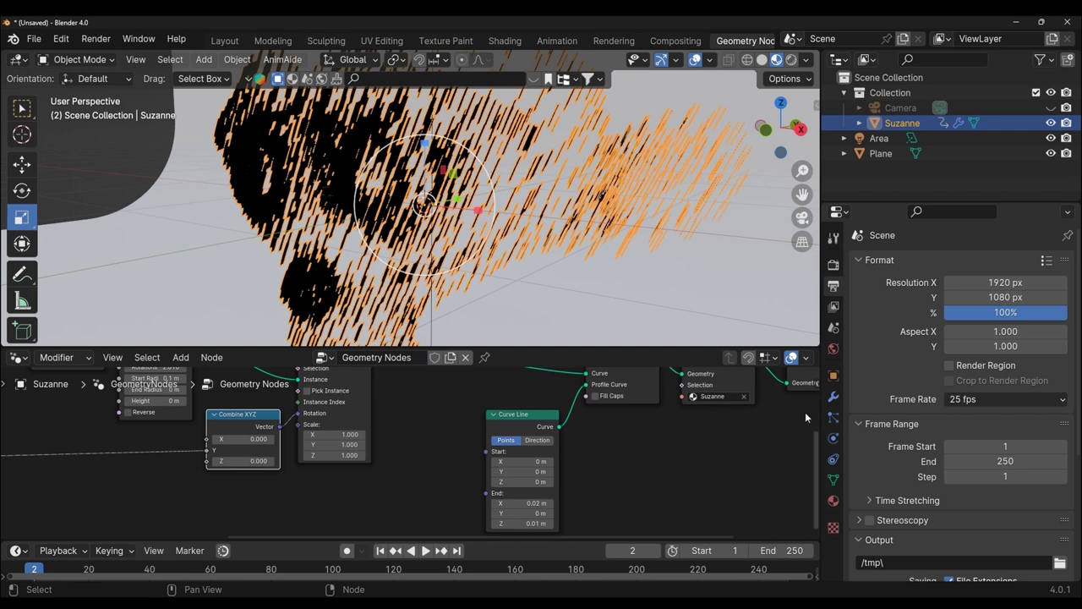
Change the modifier's Y driver expression from #frame to #frame/100
click(833, 400)
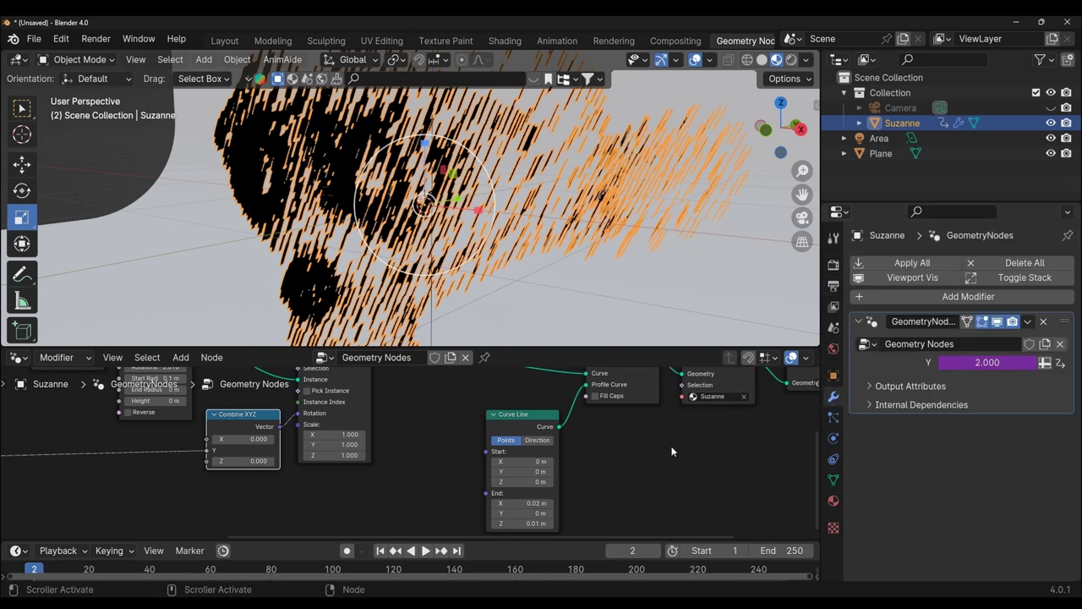
click(973, 362)
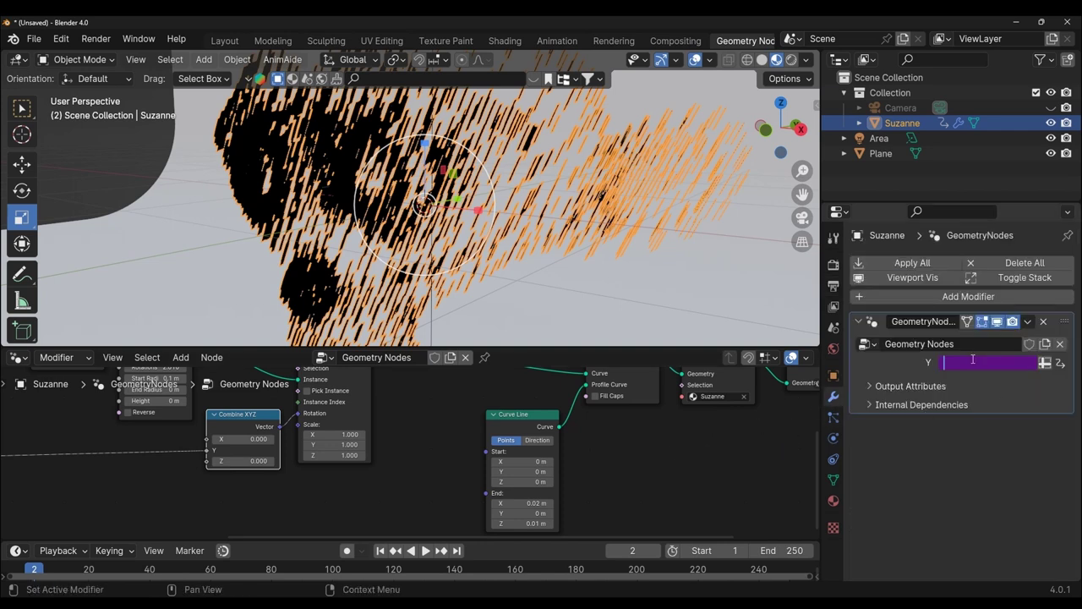
text(#frame)
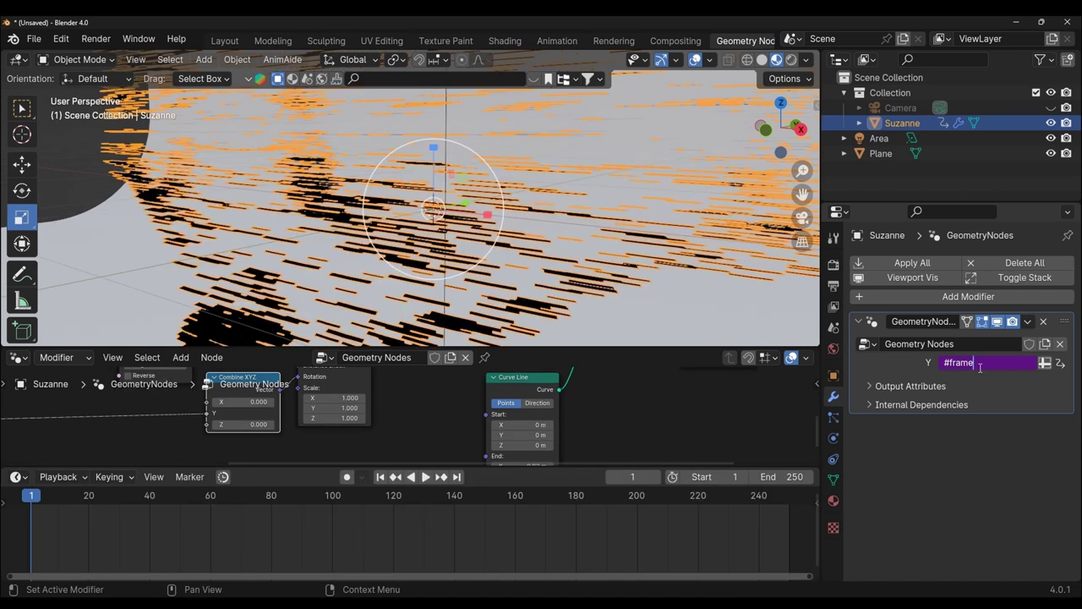
text(/1)
text(00)
key(Return)
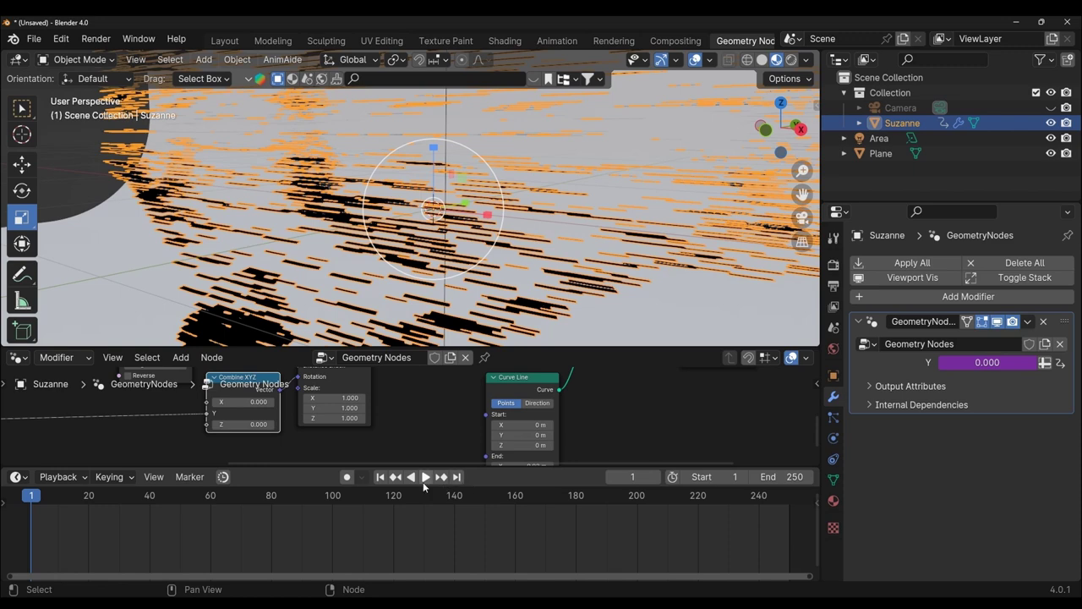
Play the hatch animation, pause to give the node editor more height, then resume
click(426, 477)
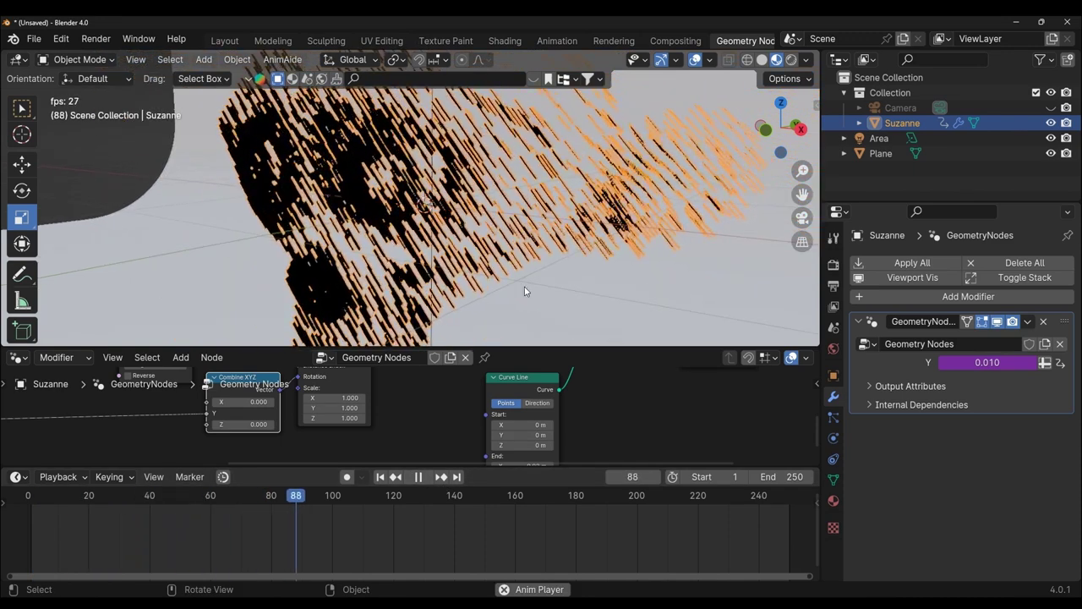
key(space)
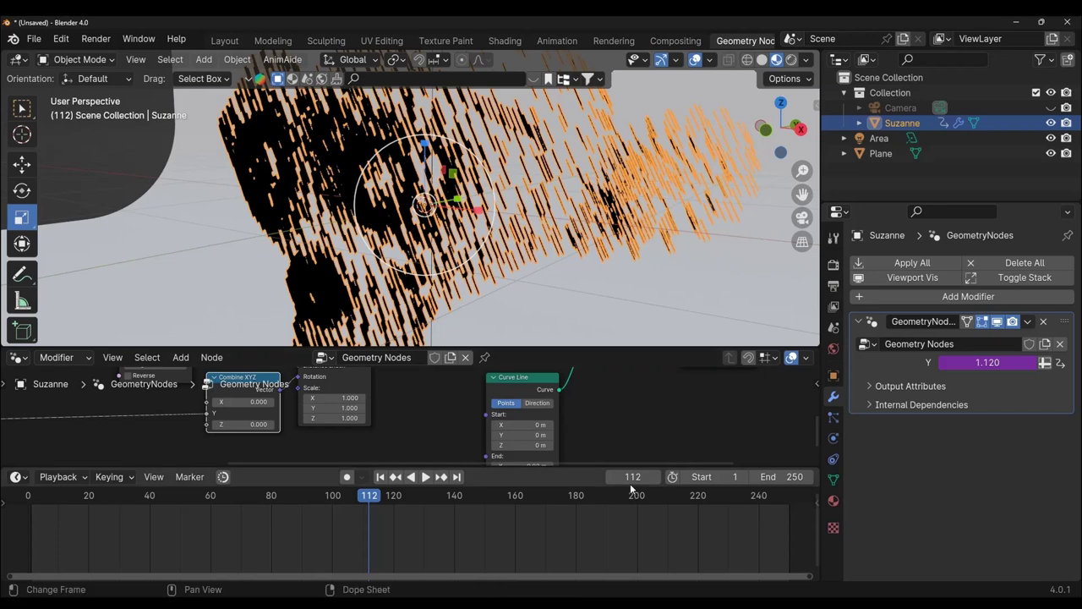
drag(602, 466, 606, 500)
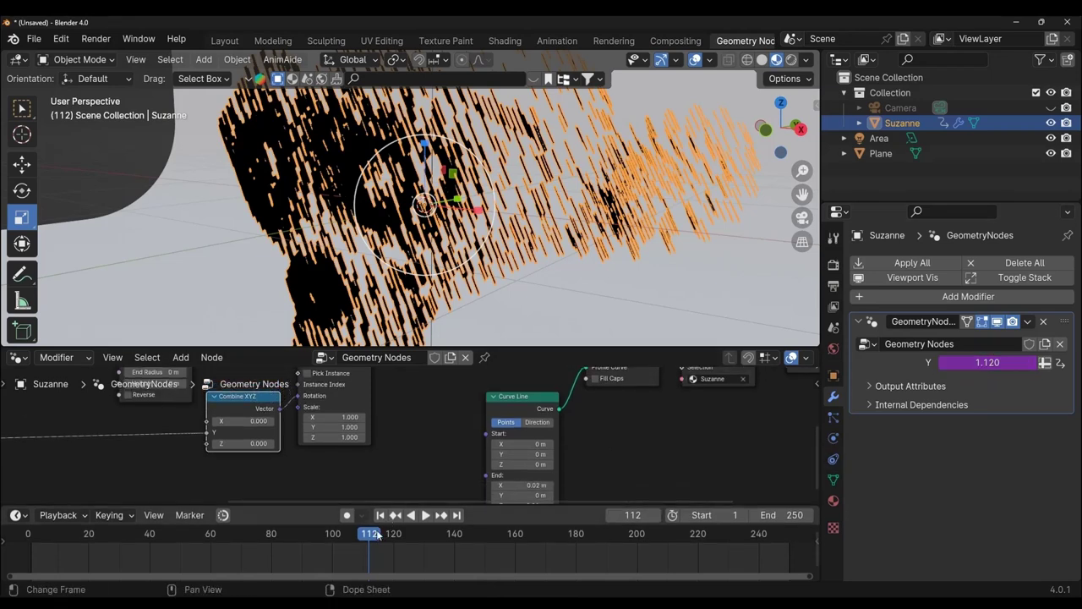
key(space)
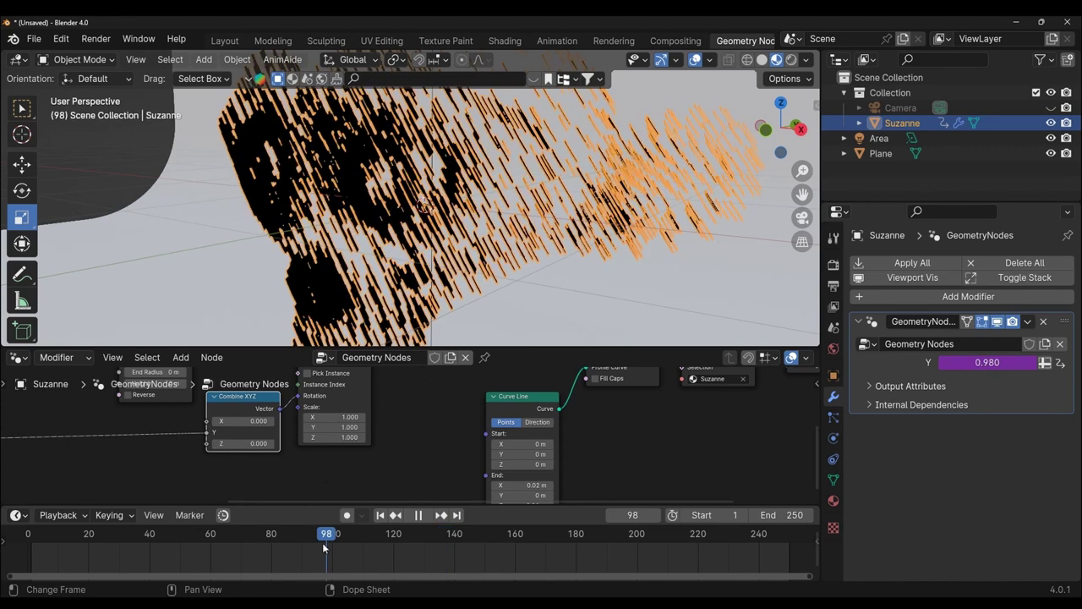
Make Plane active and enlarge the 3D viewport to frame Suzanne's black hatch lines
drag(504, 348, 504, 450)
click(504, 417)
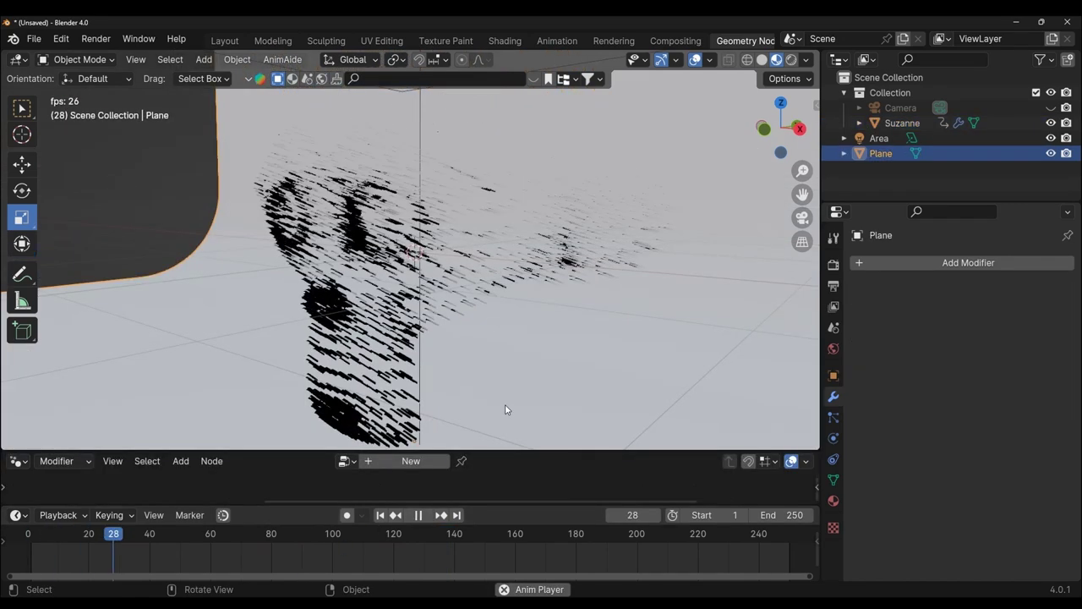
scroll(517, 396, up, 2)
scroll(528, 398, up, 1)
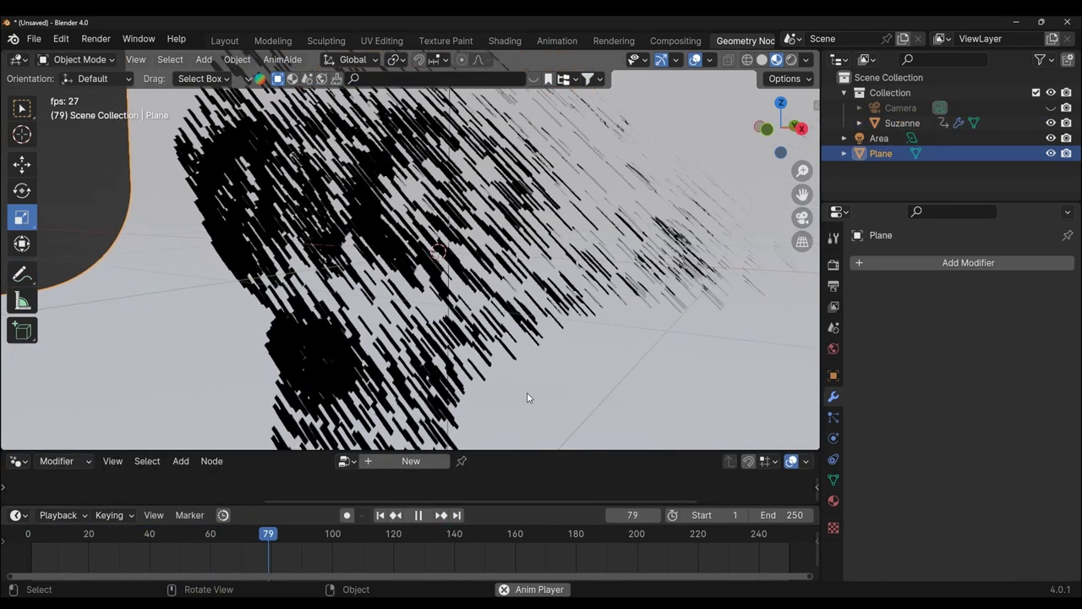
scroll(528, 395, down, 4)
mouse_move(527, 394)
middle_down()
mouse_move(558, 389)
mouse_move(530, 391)
middle_up()
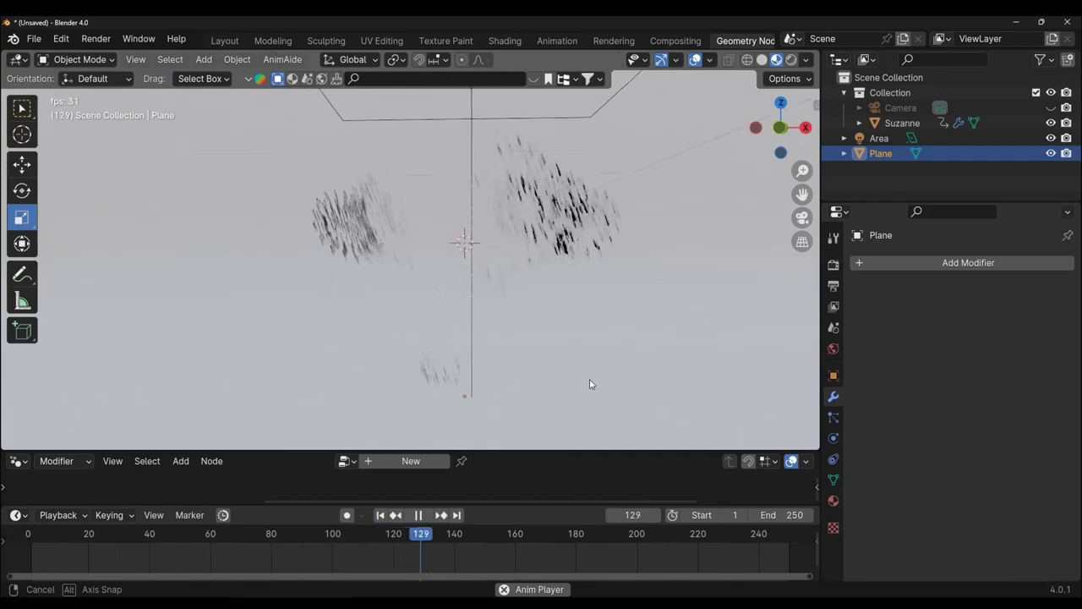
scroll(530, 391, up, 2)
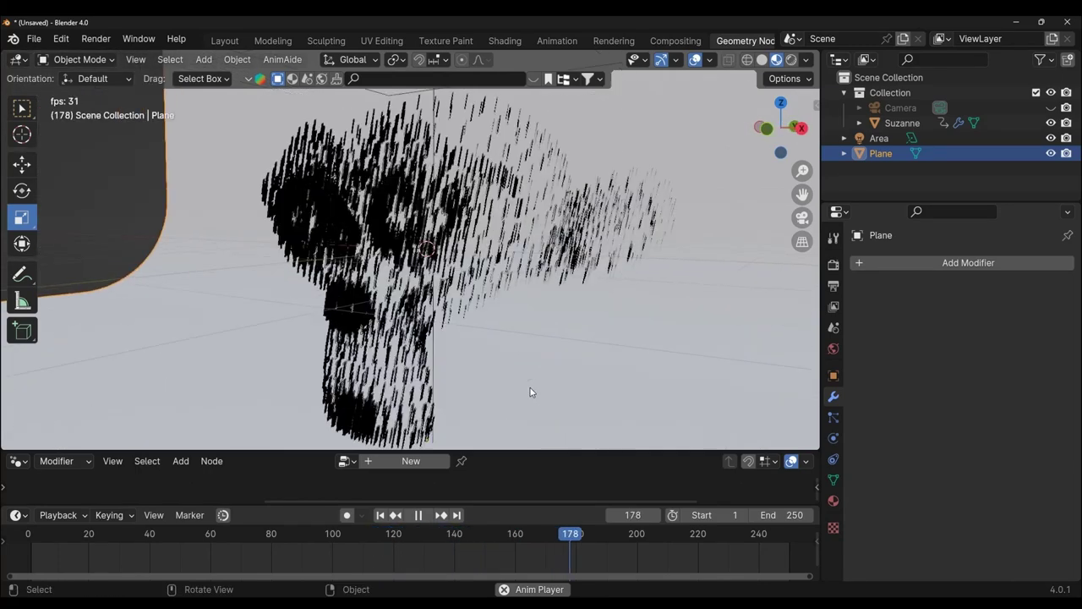
scroll(530, 391, up, 3)
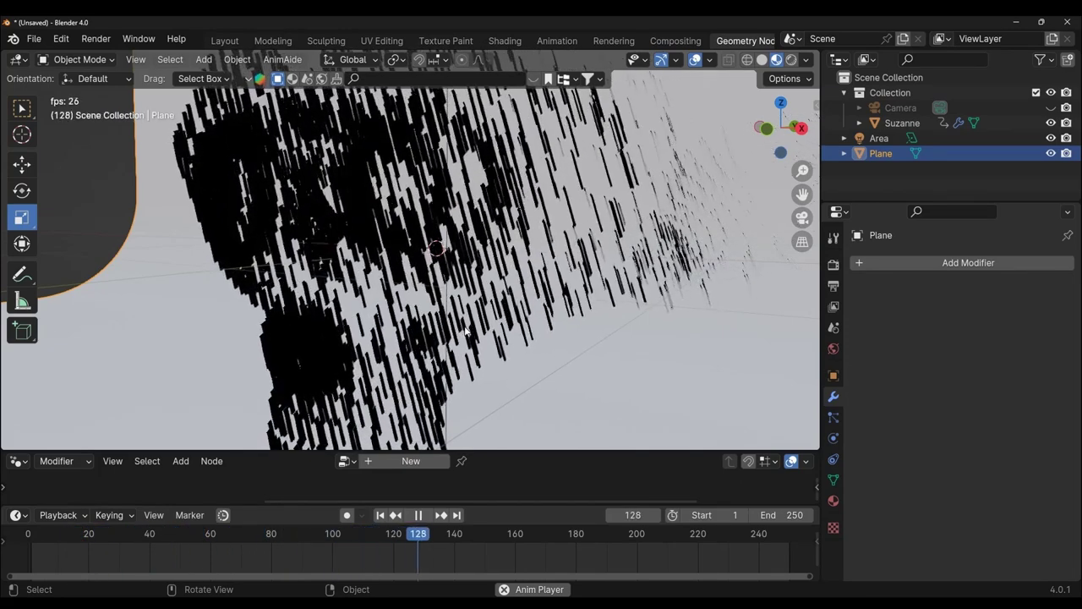
Play the animation from frame 183 and stop it at frame 242
click(583, 546)
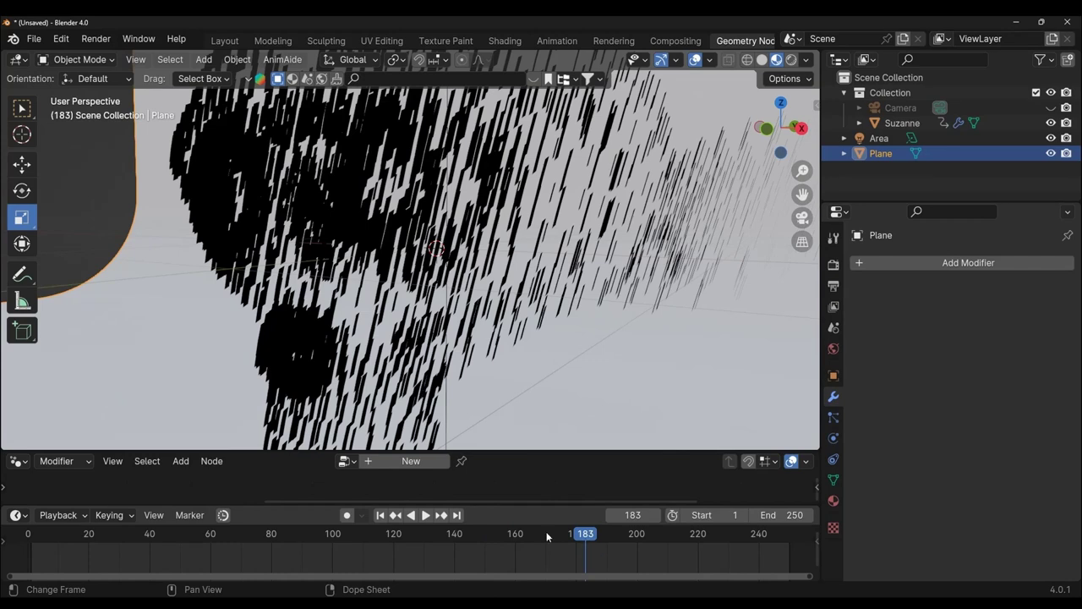
click(424, 515)
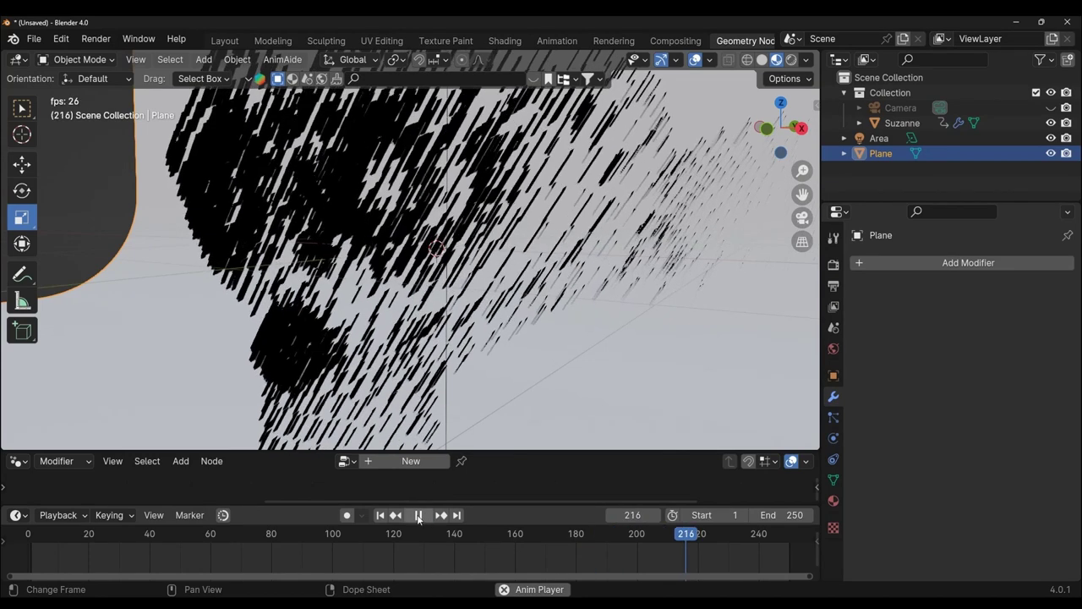
click(421, 516)
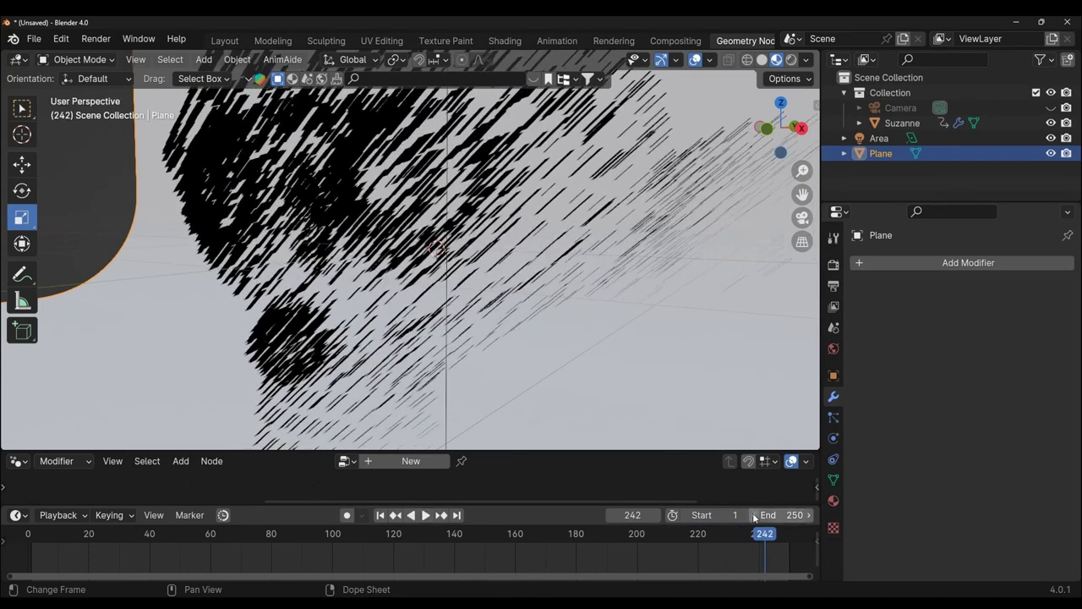
Set the animation's end frame to 500
click(795, 515)
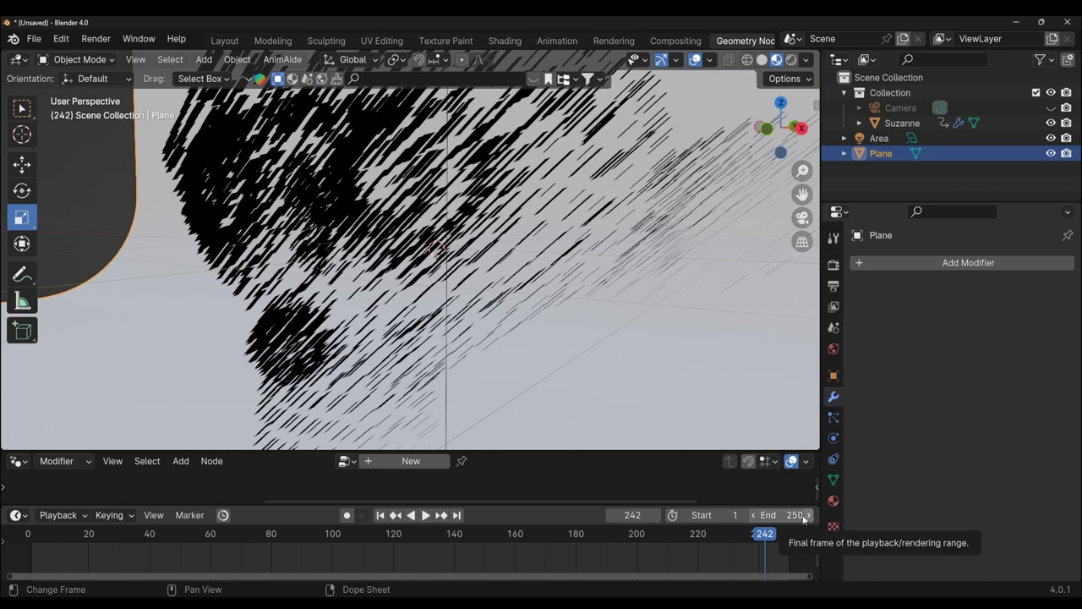
text(500)
key(Return)
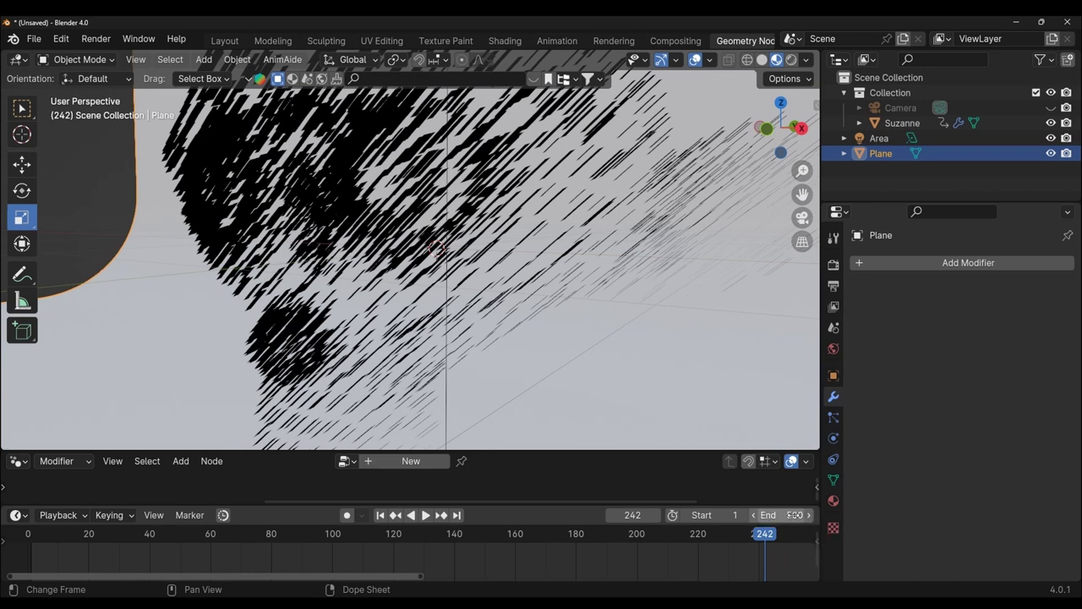
Replay from frame 1, stop at frame 215, then select Suzanne with a taller node editor
click(380, 516)
click(425, 515)
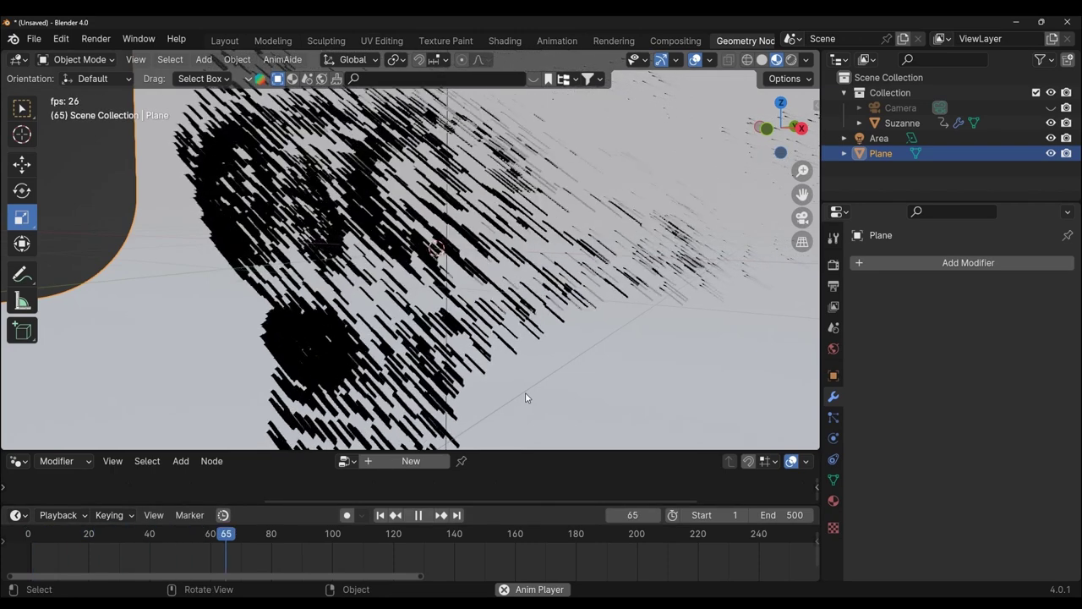
scroll(523, 395, down, 4)
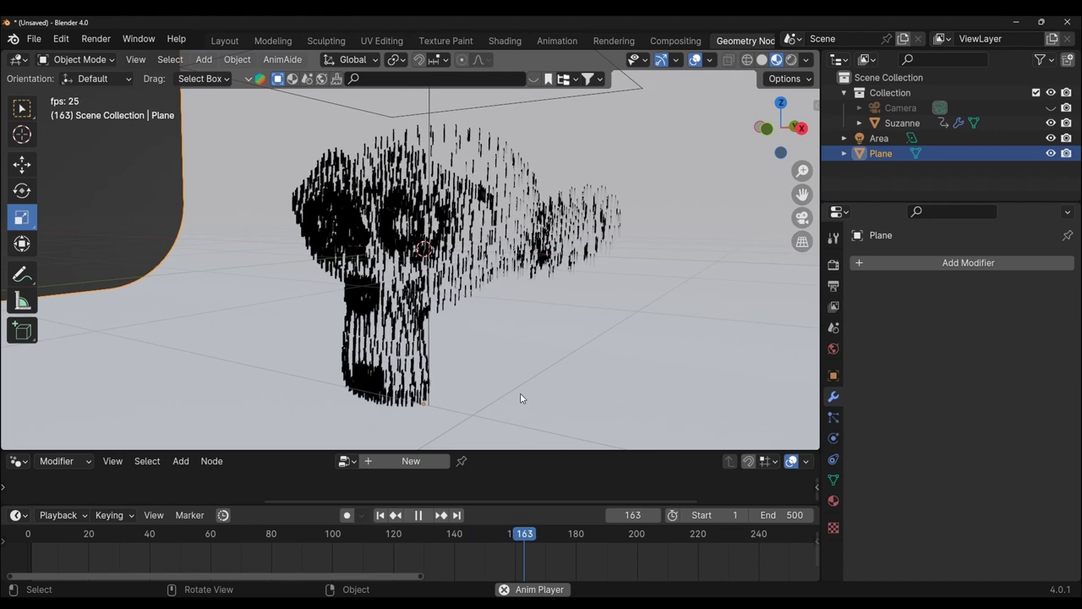
click(420, 515)
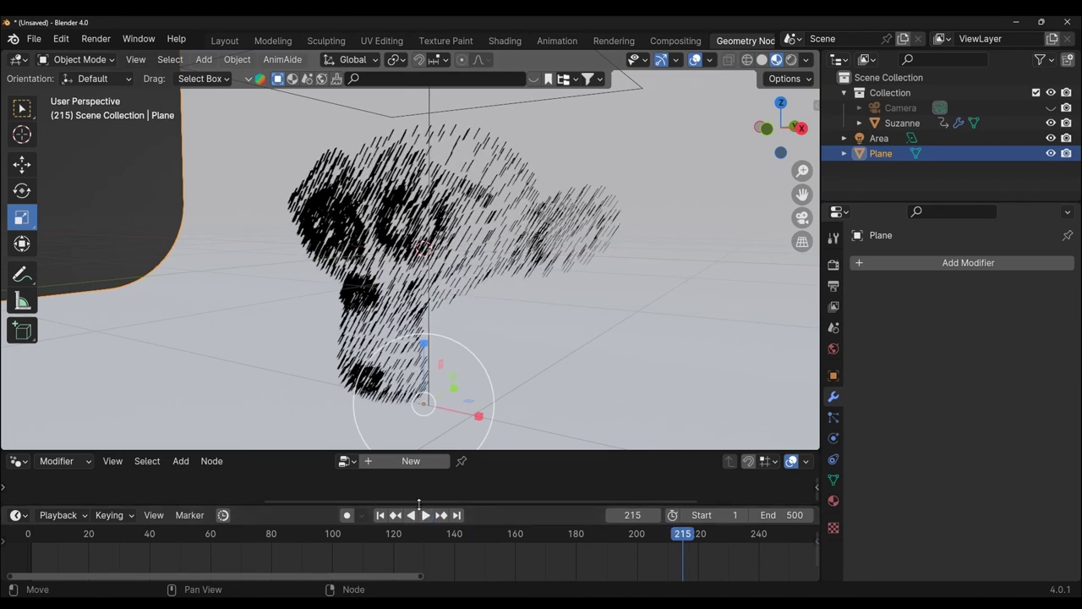
click(503, 246)
drag(518, 505, 519, 378)
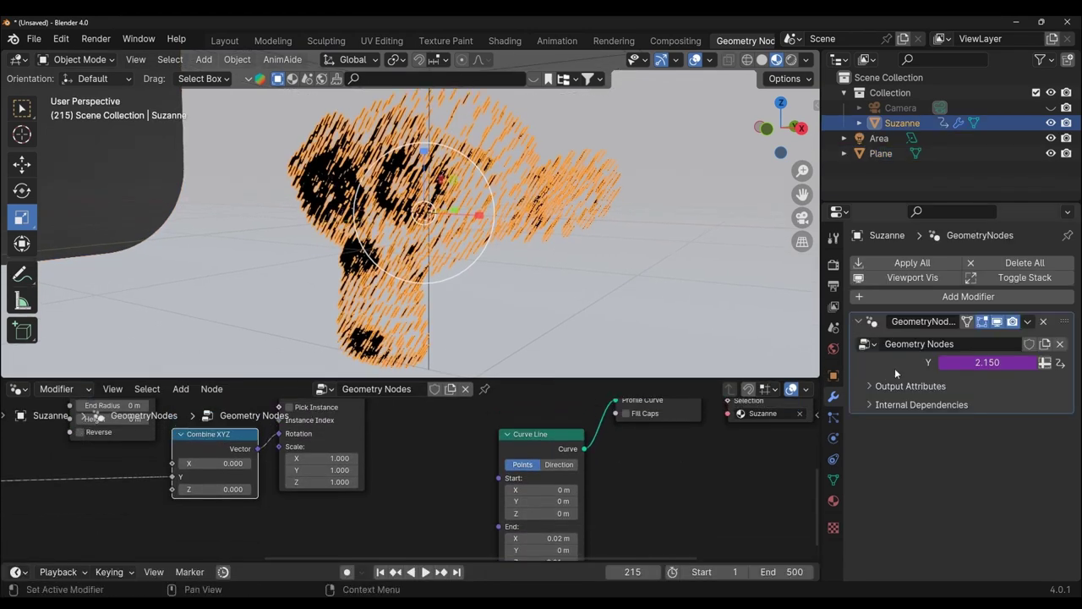
Rewind to frame 1, confirm the Y driver as frame/50, and play the animation
click(381, 572)
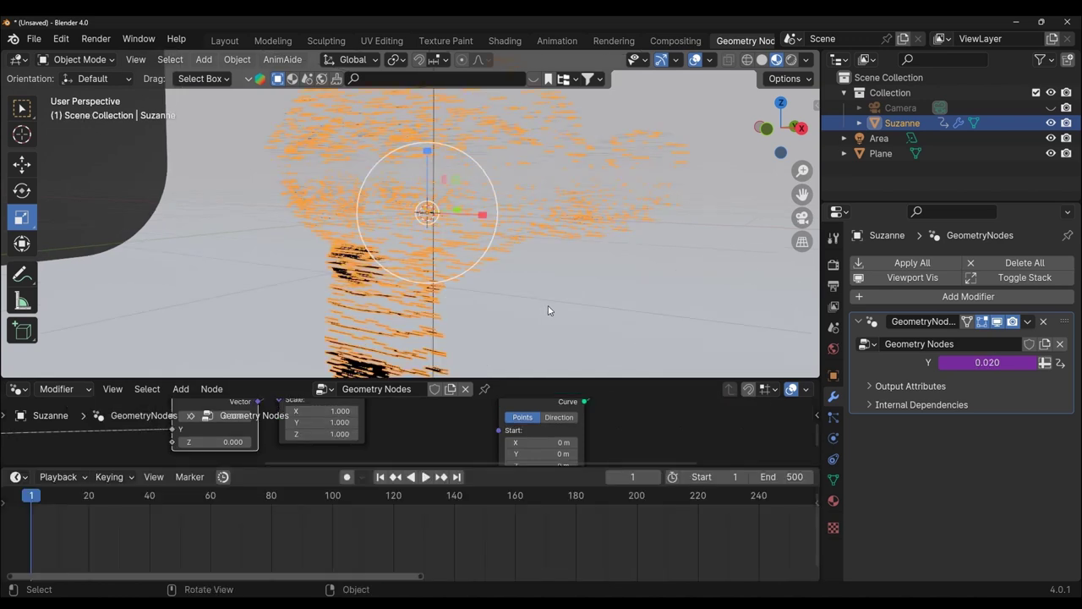
click(970, 367)
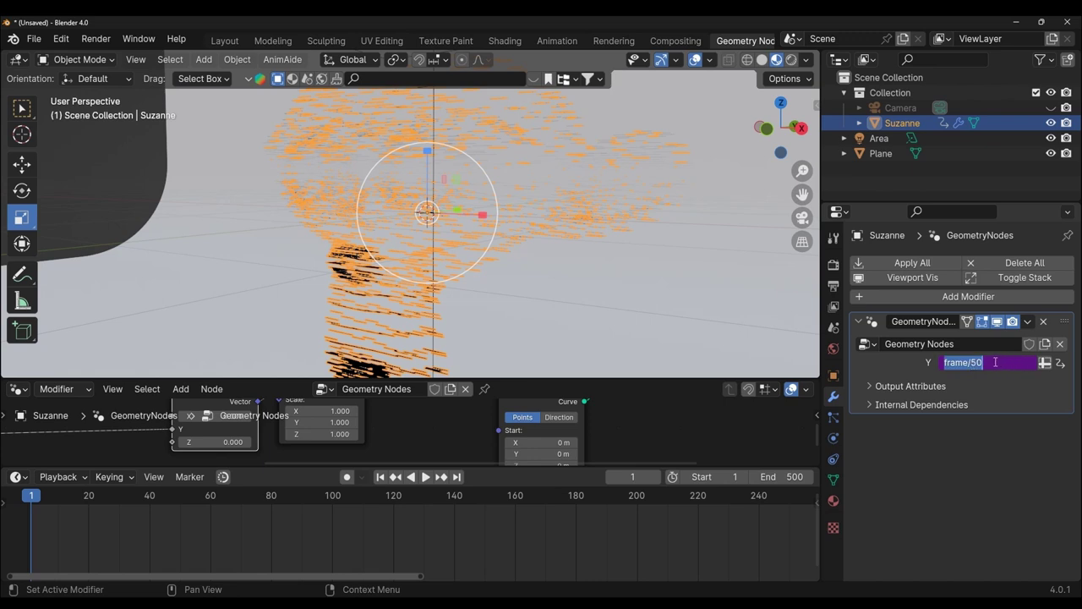
click(995, 362)
key(Return)
key(space)
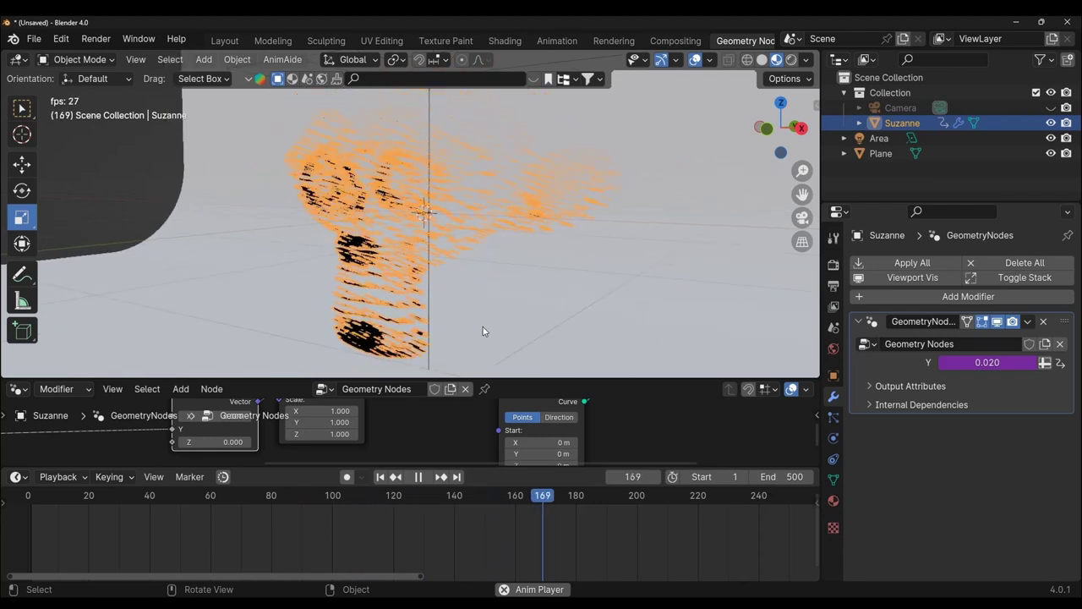
Orbit the view, deselect Suzanne, and replay the animation from frame 1
mouse_move(508, 355)
middle_down()
mouse_move(662, 251)
mouse_move(428, 266)
middle_up()
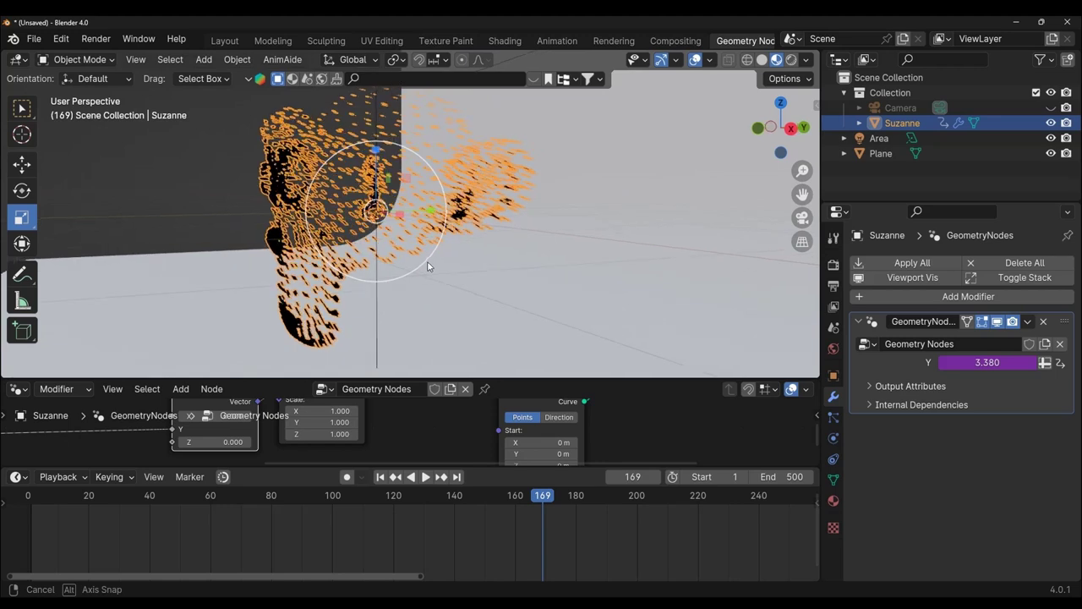
click(214, 152)
scroll(460, 290, up, 5)
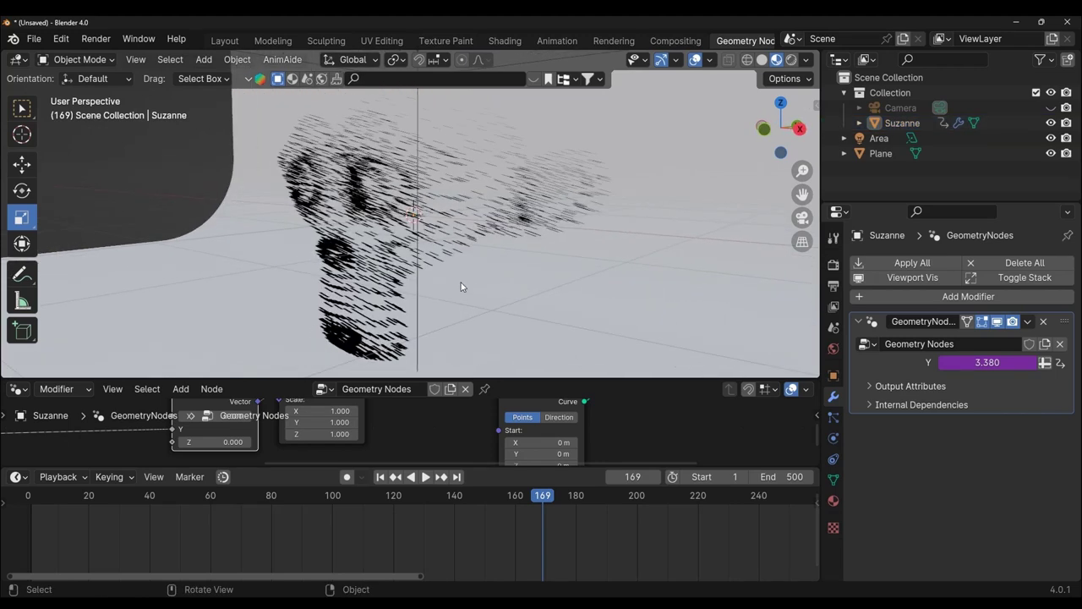
click(379, 477)
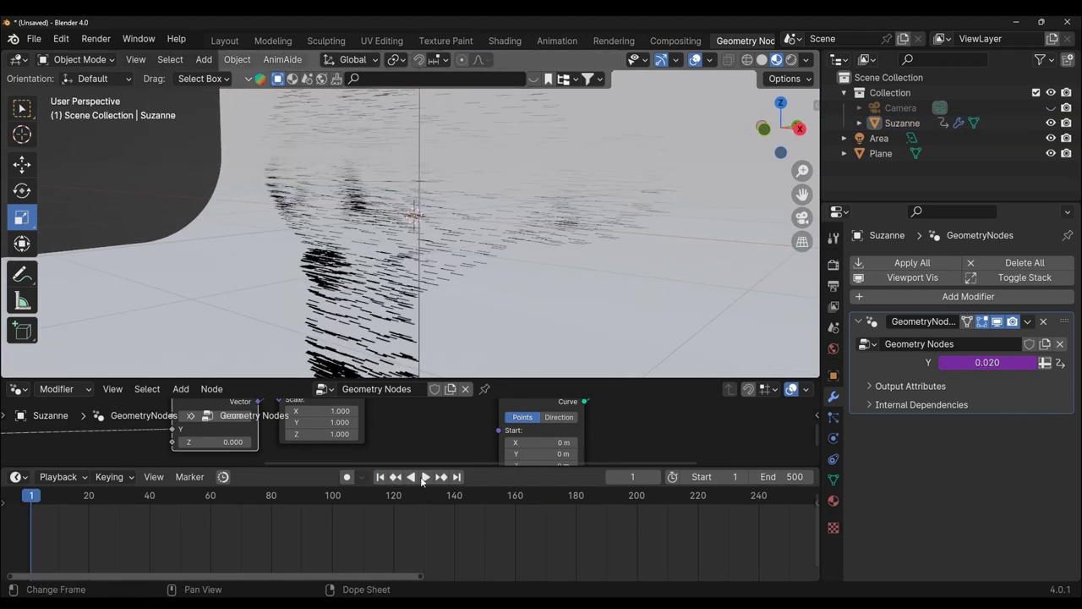
click(425, 477)
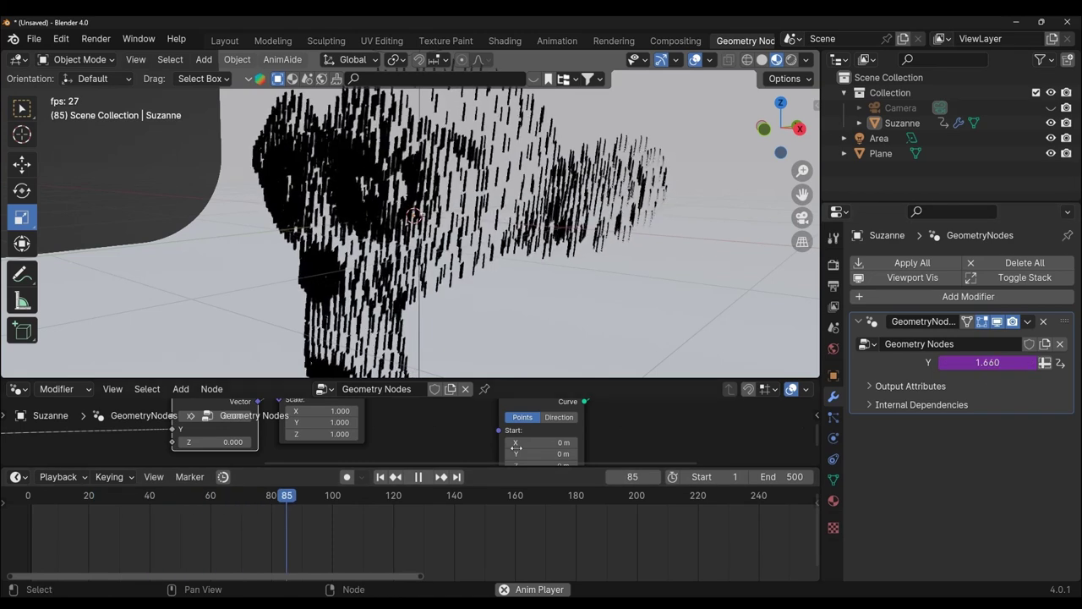
key(space)
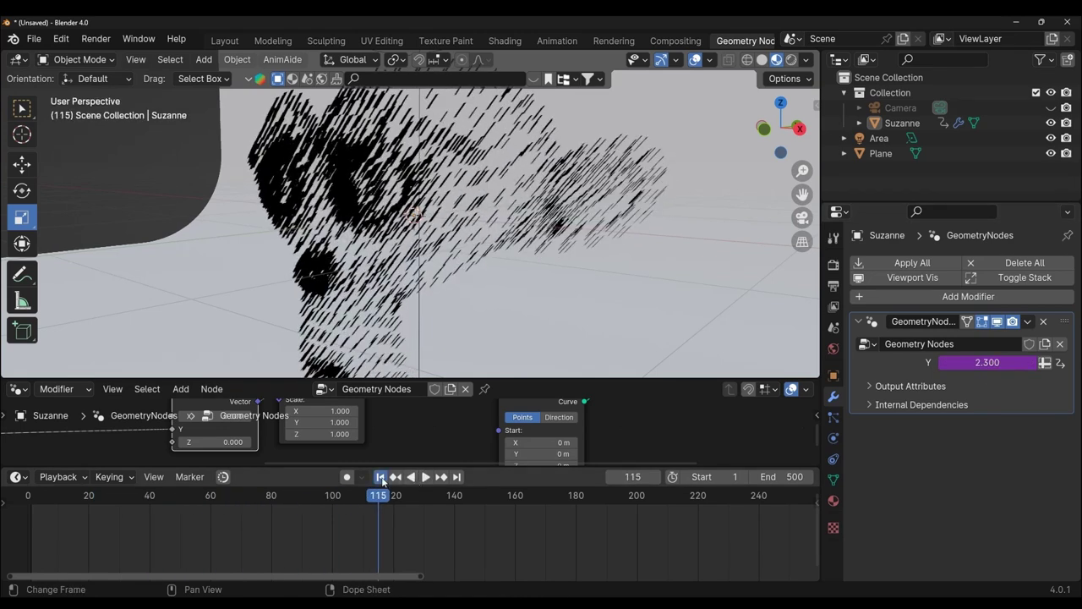
Rewind to frame 1, enlarge the node editor to show the whole tree, and select the ground plane
click(382, 477)
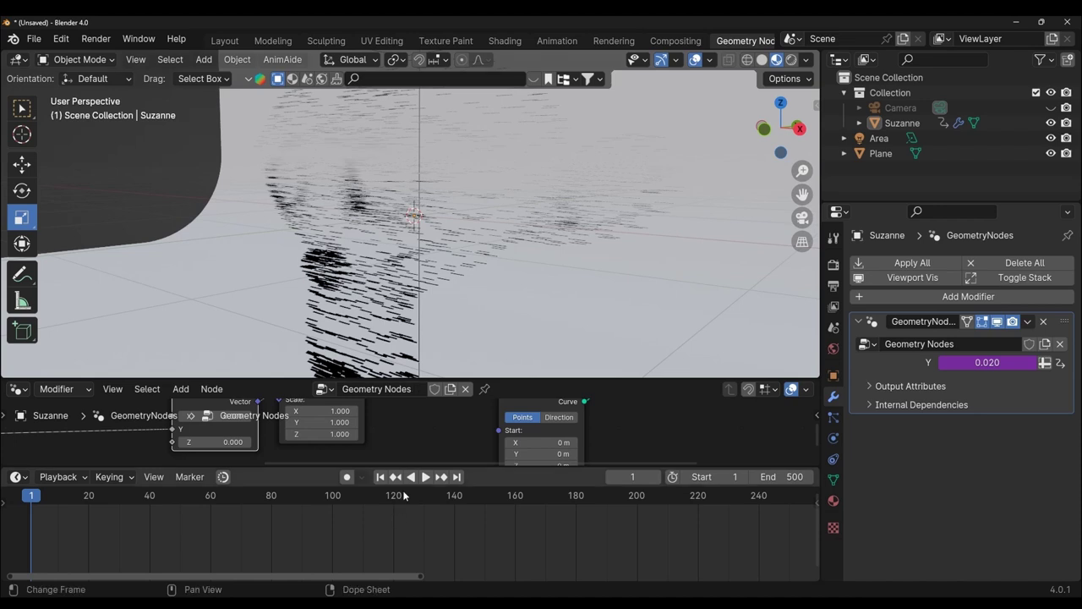
middle_drag(450, 269, 476, 305)
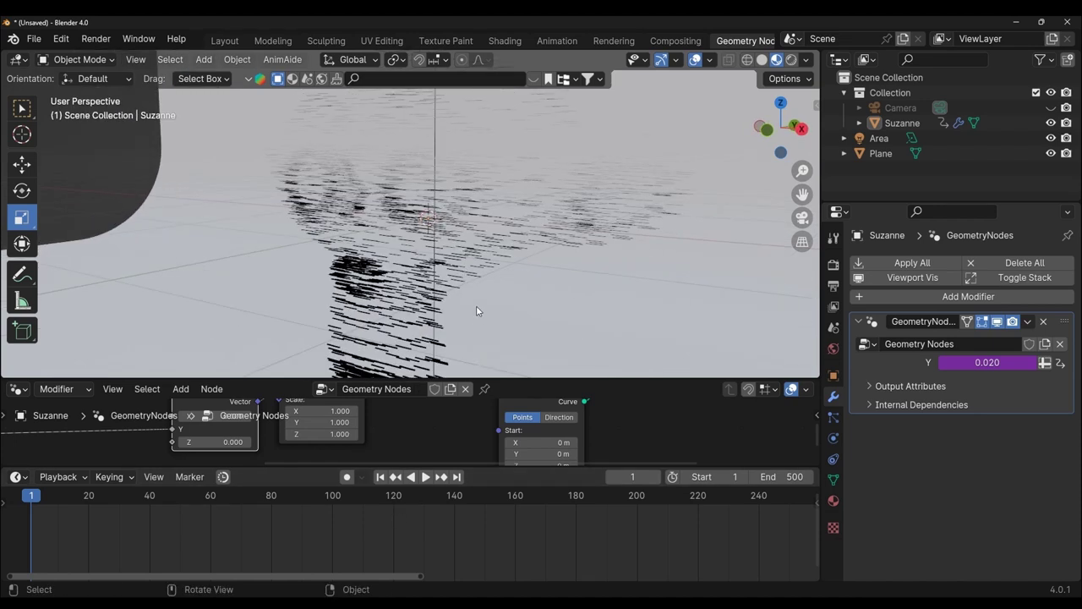
drag(470, 467, 470, 561)
middle_drag(457, 258, 459, 278)
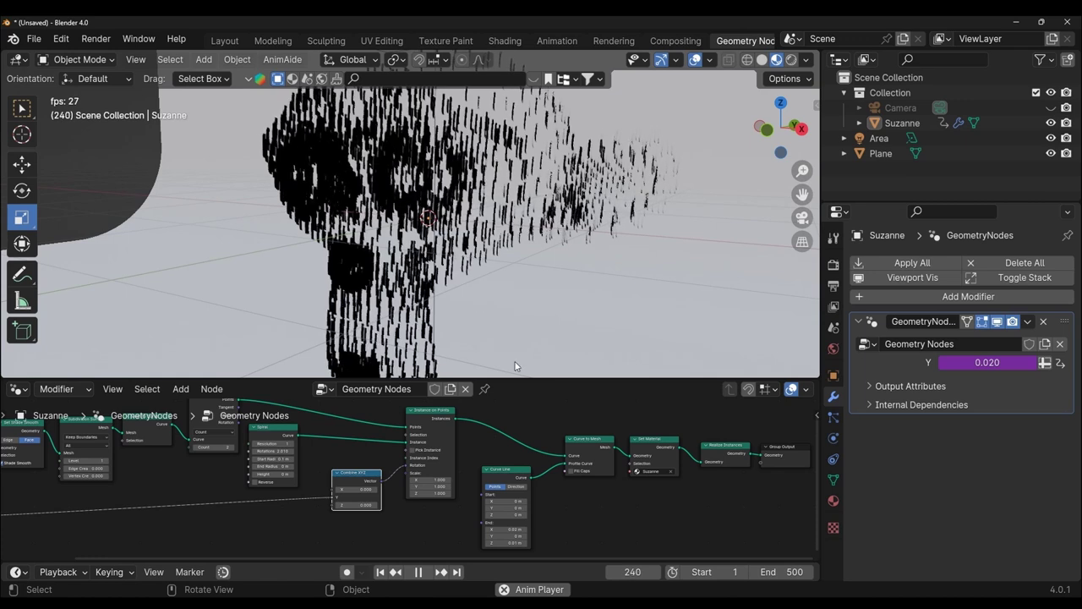
click(537, 308)
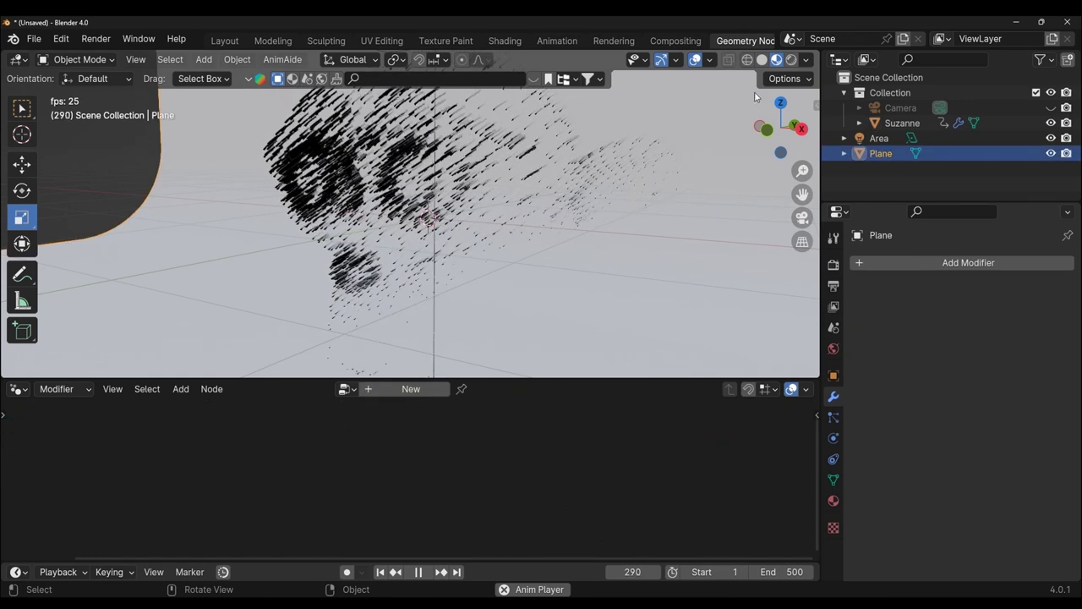
Watch the animation in Rendered shading from another angle, then return to Material Preview
key(z)
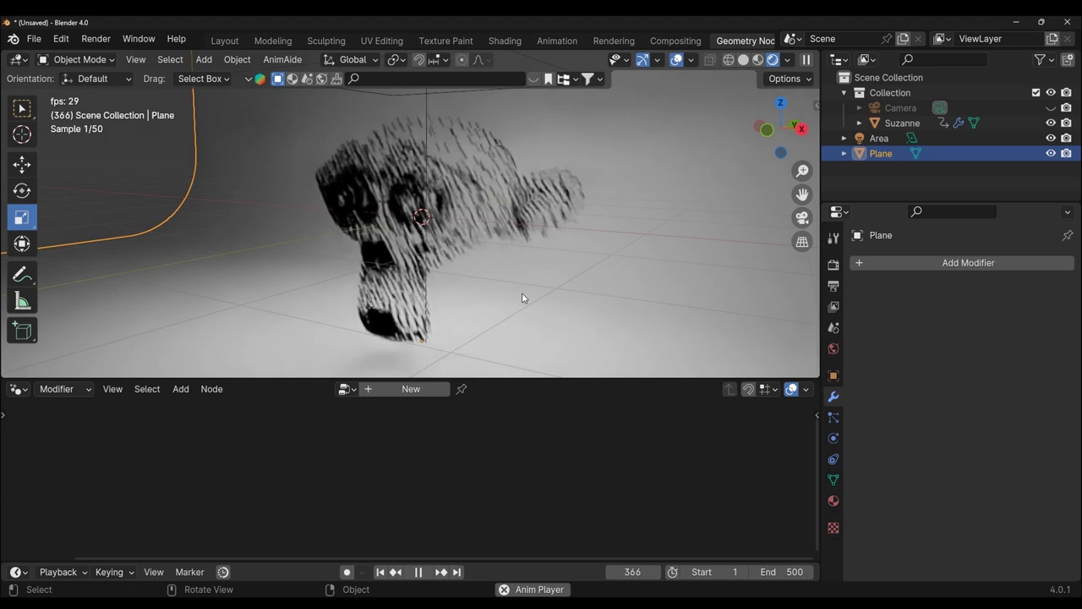
key(space)
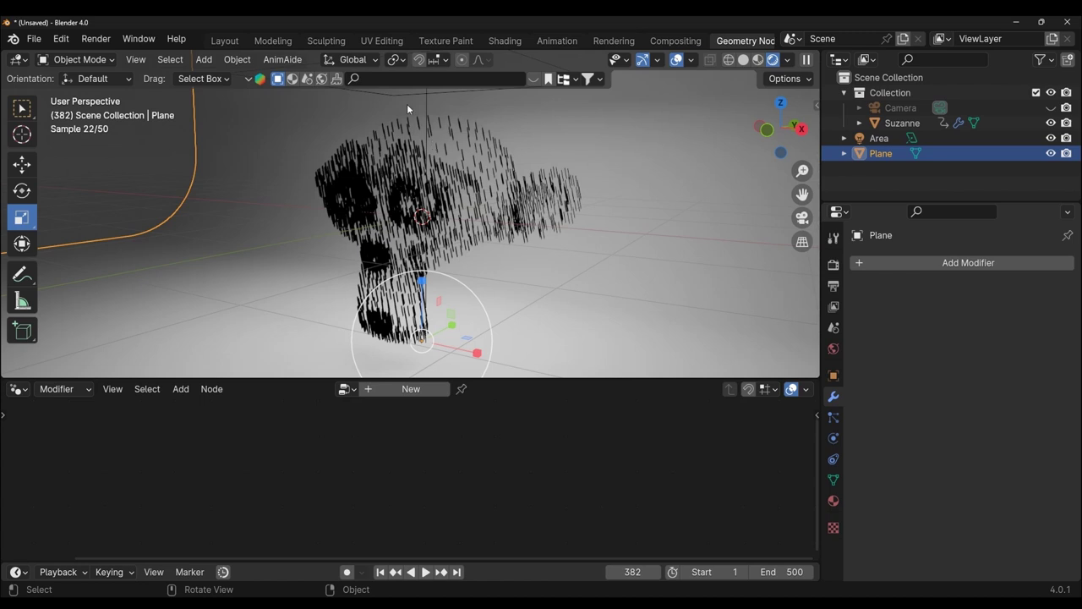
key(space)
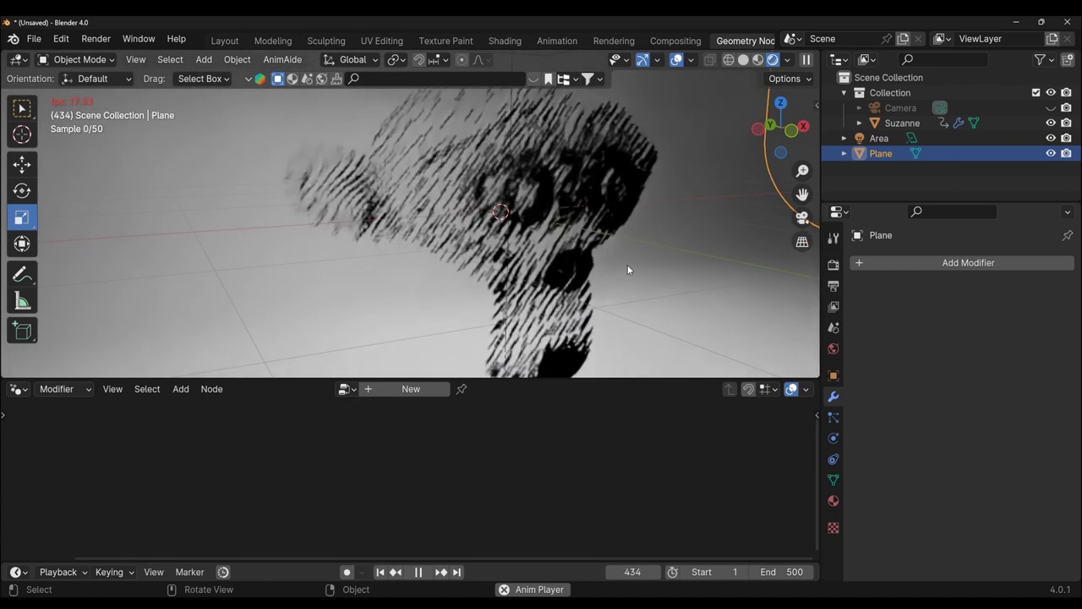
key(space)
middle_drag(628, 268, 579, 302)
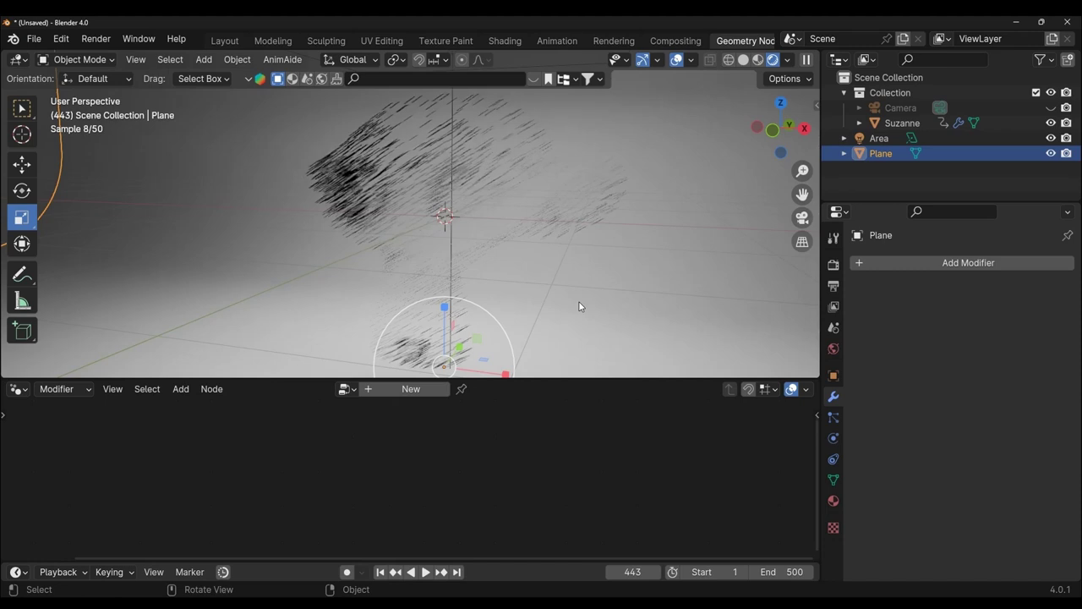
click(757, 59)
Select Suzanne, stop playback at frame 69, and enlarge the node editor
click(491, 177)
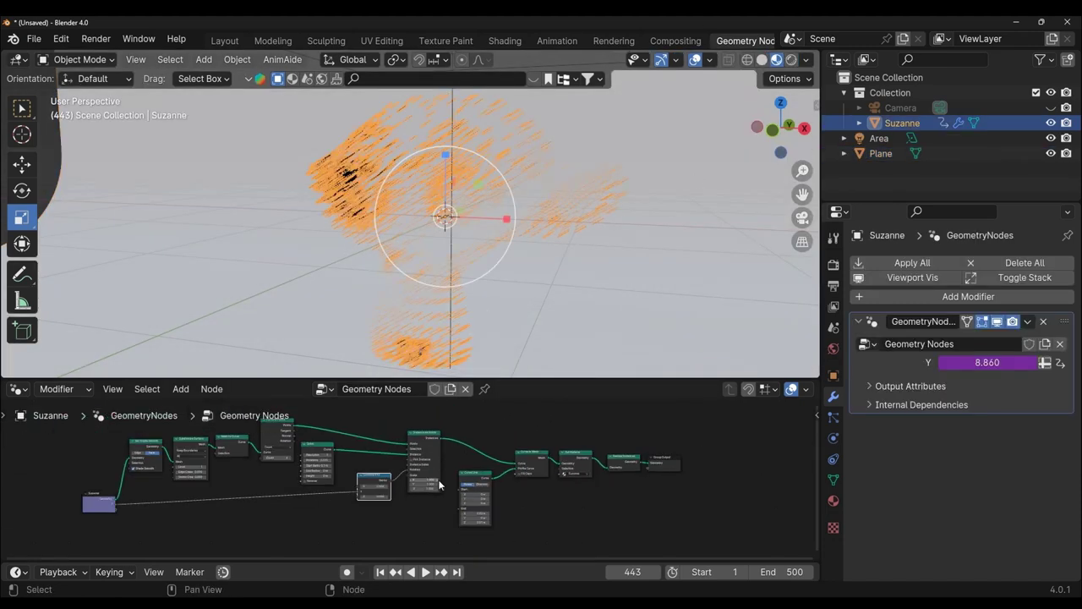
key(space)
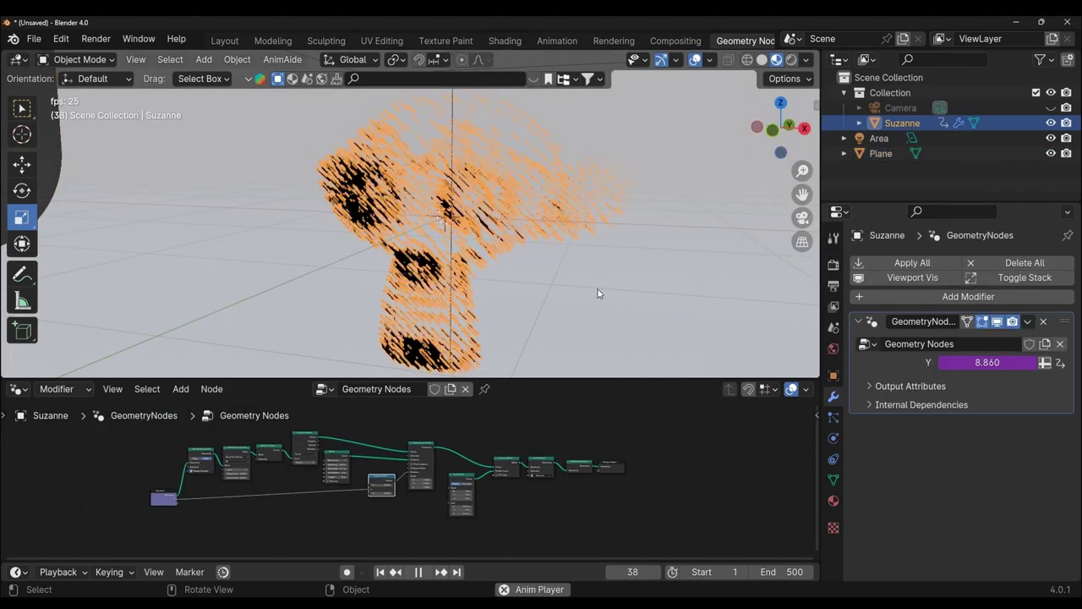
key(space)
drag(634, 378, 634, 272)
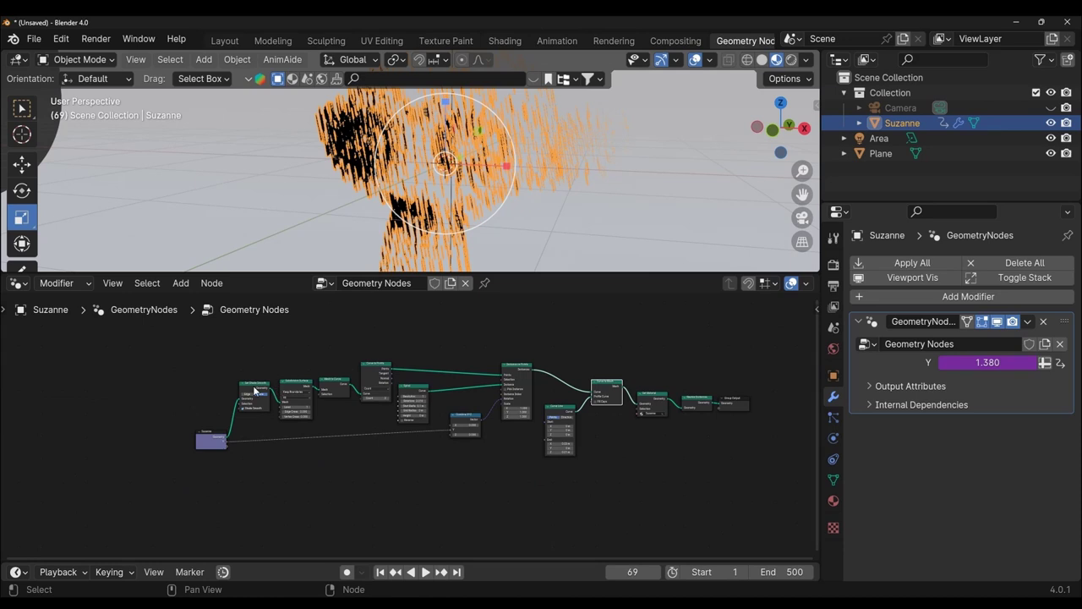
Rearrange the Suzanne Object Info, Combine XYZ and output-side nodes into a tidy layout
drag(306, 384, 304, 376)
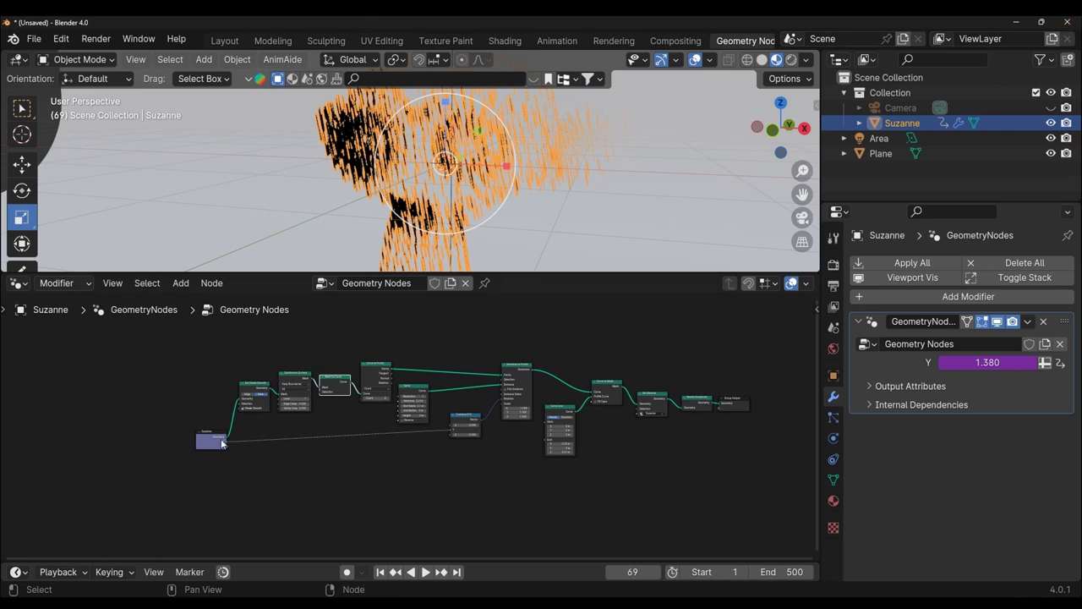
drag(217, 435, 200, 409)
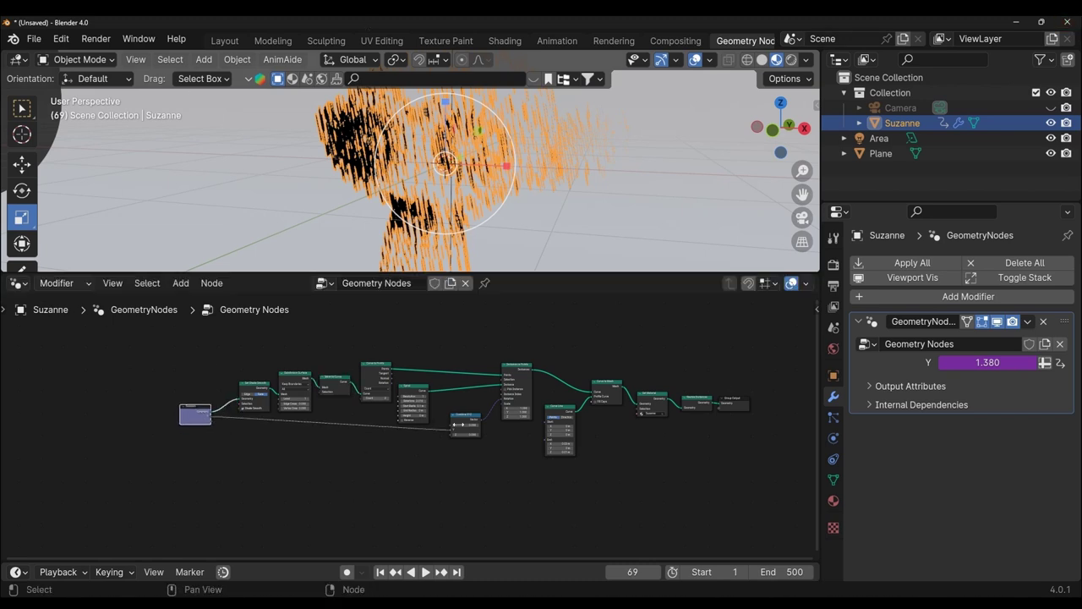
drag(457, 424, 457, 442)
drag(656, 452, 740, 443)
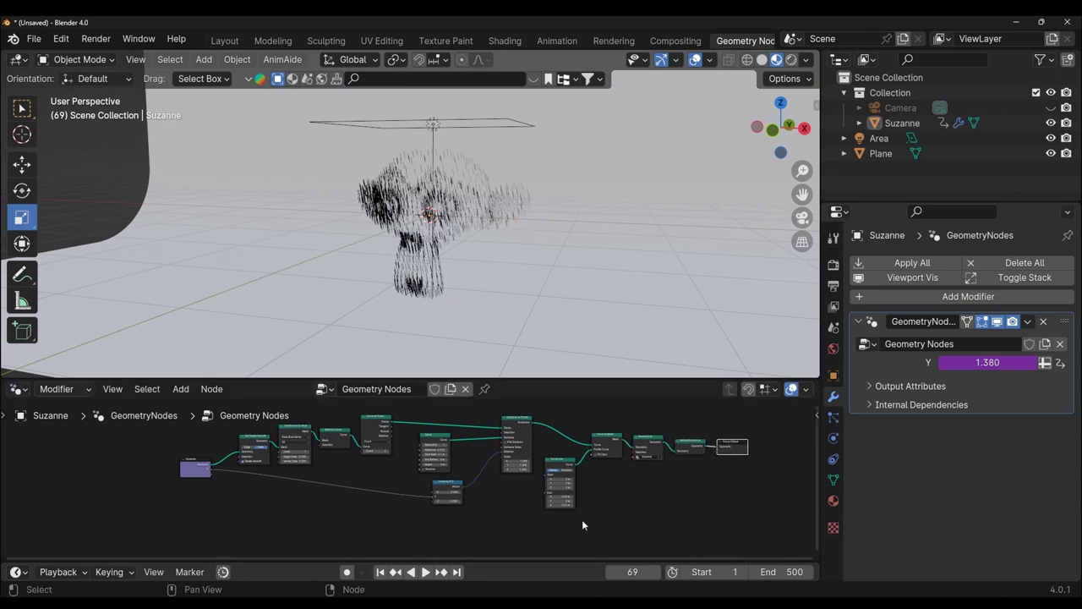